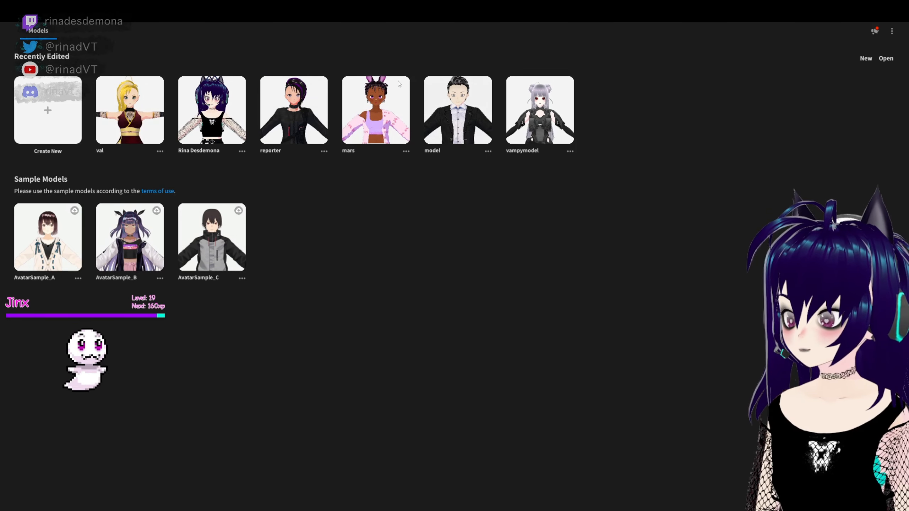
- Create a new character model from the Fem base and bring its full body into view
click(53, 123)
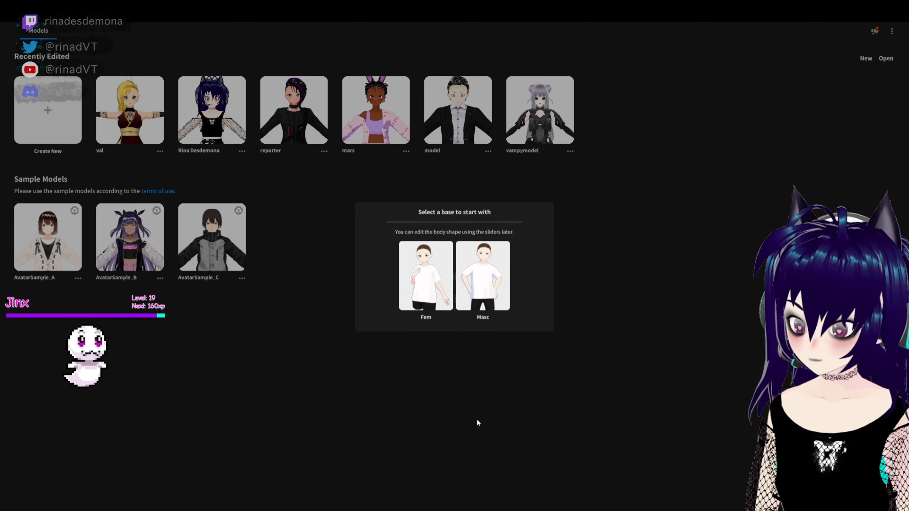
click(425, 274)
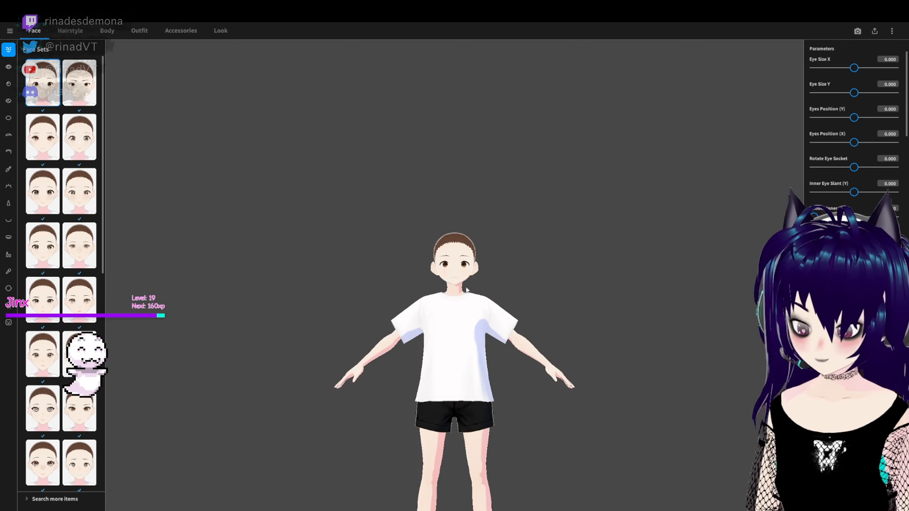
middle_drag(462, 394, 454, 254)
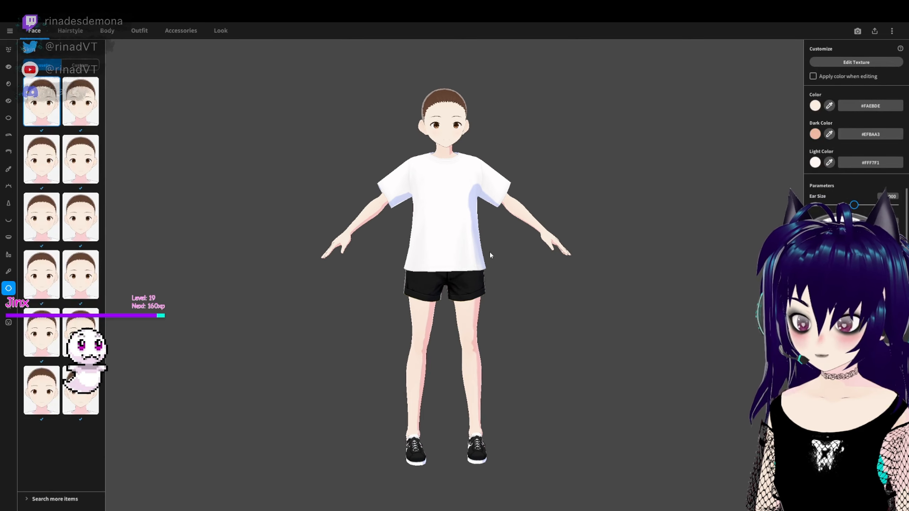
- Try slightly deeper skin base colours on the character, such as #FFE0C5 and #FFD8B6
click(815, 105)
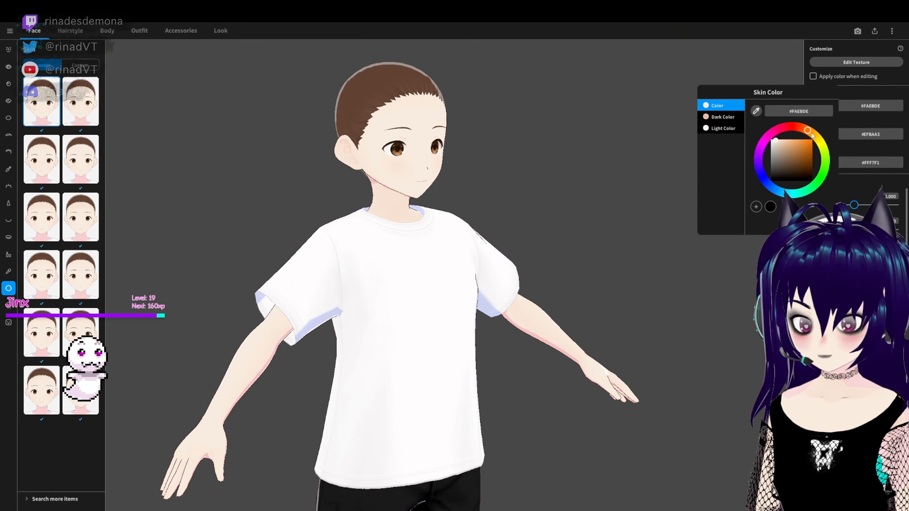
click(782, 138)
click(780, 138)
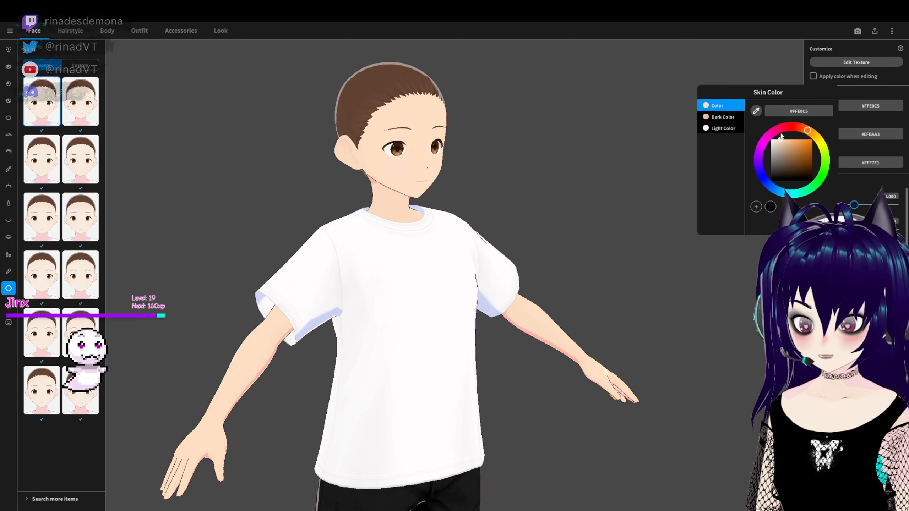
click(788, 138)
mouse_move(788, 140)
mouse_down()
mouse_move(787, 151)
mouse_move(783, 129)
mouse_up()
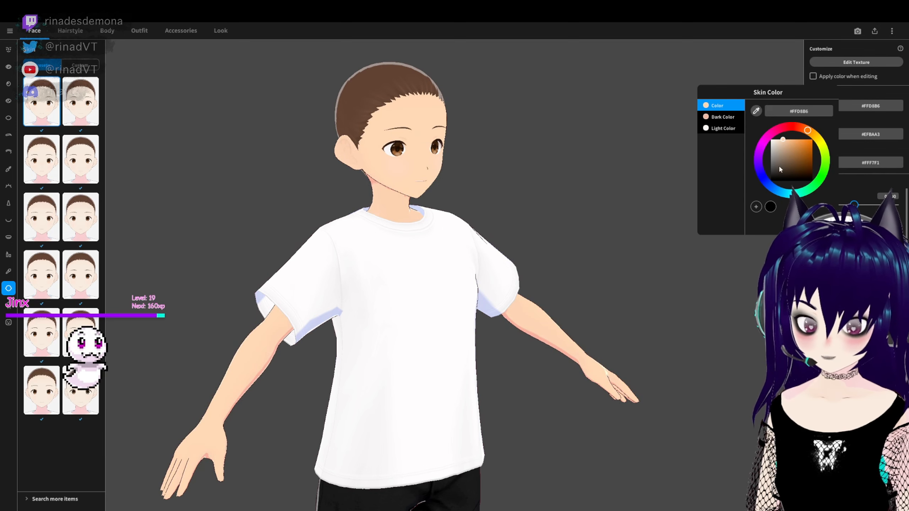
click(781, 139)
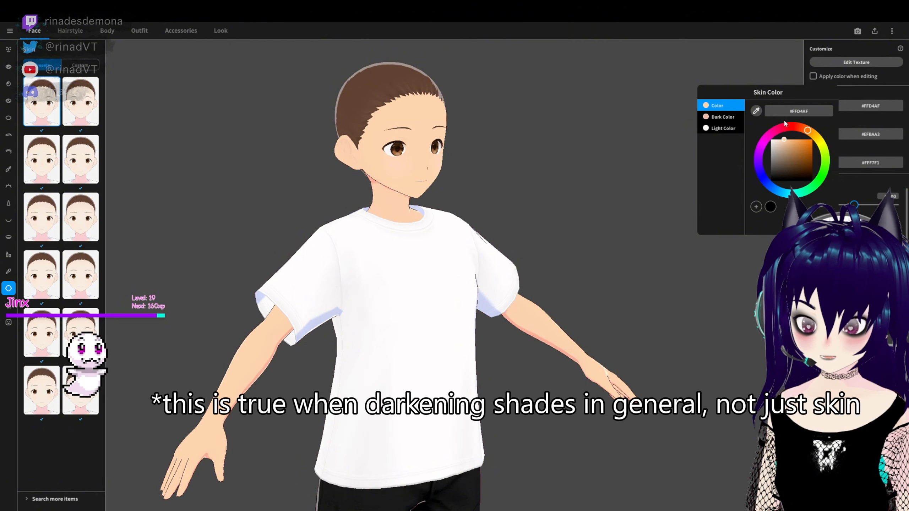
- Try a saturated orange skin base colour, #FE9B44, and shift it to the softer peach #FFBFA0
drag(781, 139, 801, 139)
click(793, 143)
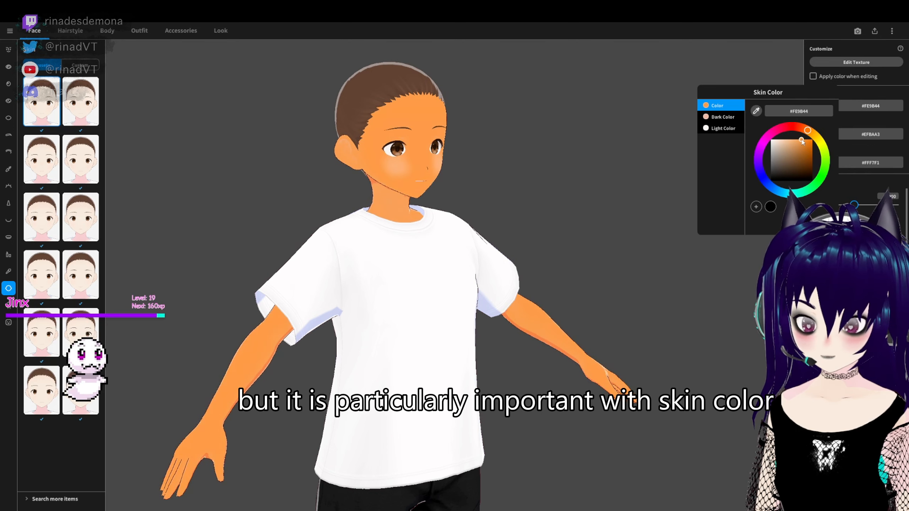
click(805, 123)
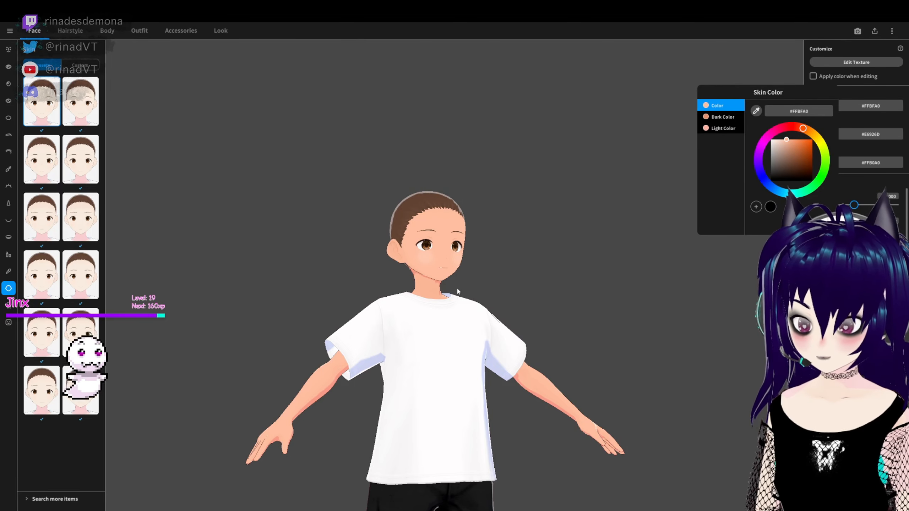
click(493, 294)
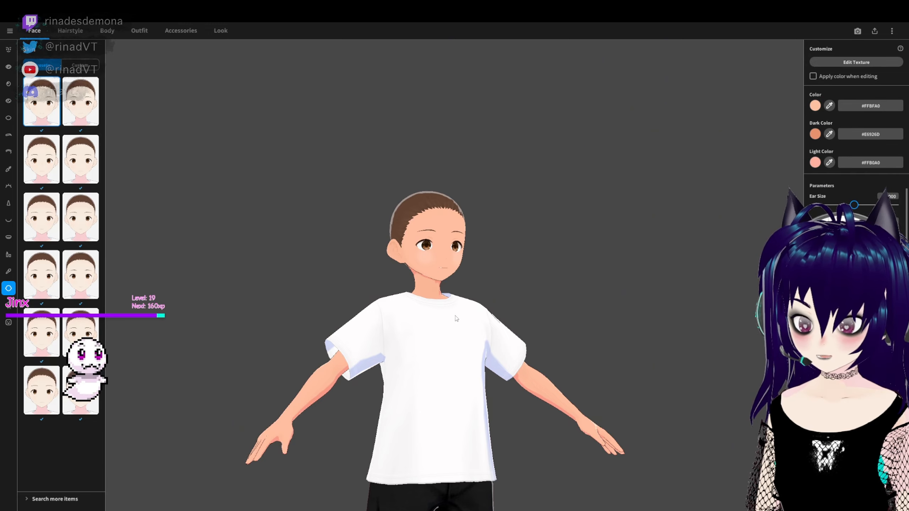
- Try pink #FFB6E3 as the skin base colour and check it on the face and arms
right_drag(455, 315, 449, 317)
click(815, 106)
mouse_move(805, 129)
mouse_down()
mouse_move(804, 191)
mouse_move(759, 158)
mouse_move(757, 168)
mouse_move(772, 133)
mouse_up()
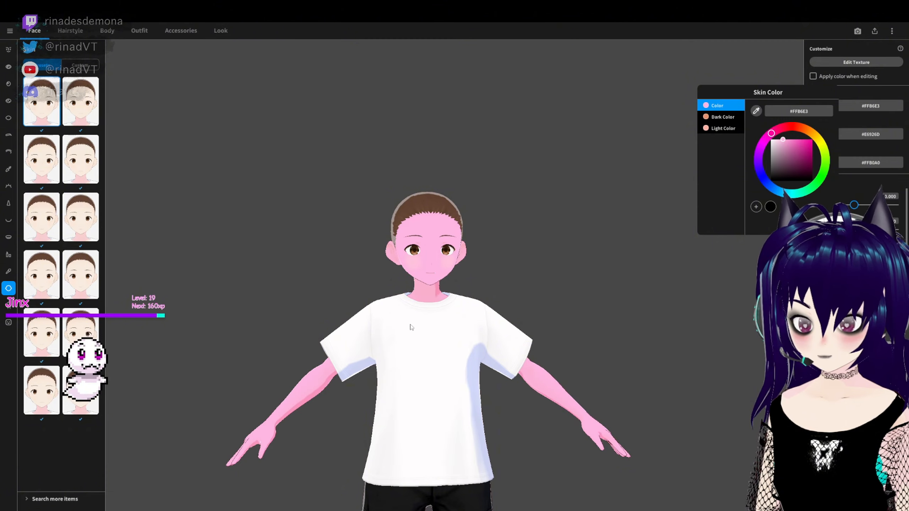
click(485, 292)
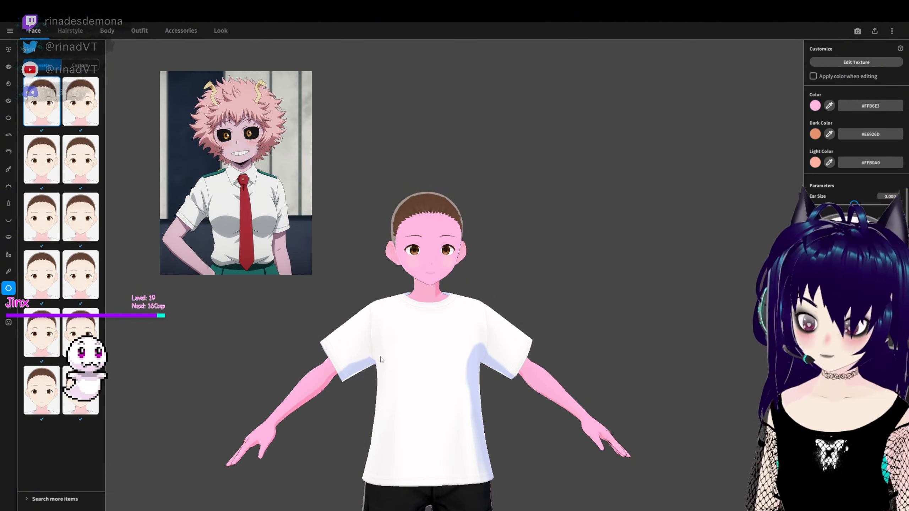
scroll(434, 345, up, 3)
mouse_move(415, 342)
right_down()
mouse_move(447, 341)
mouse_move(404, 340)
right_up()
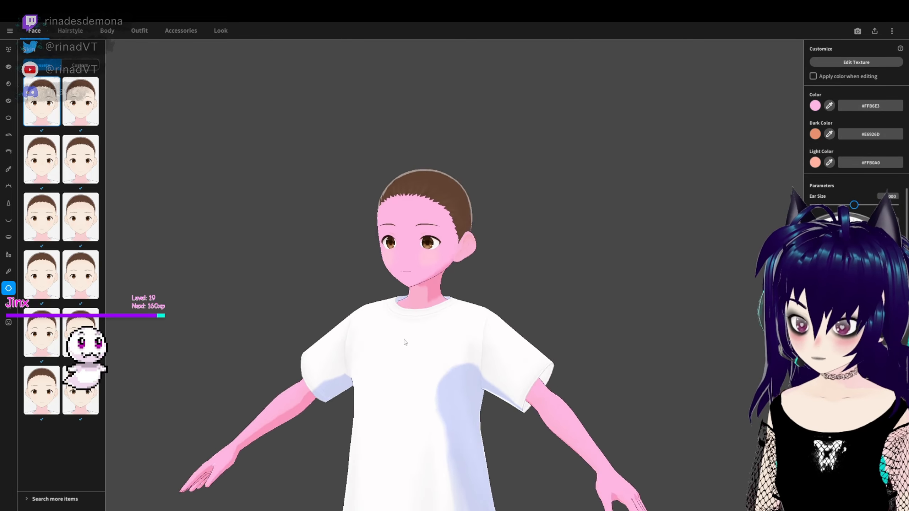
middle_drag(404, 340, 435, 317)
mouse_move(435, 317)
right_down()
mouse_move(420, 320)
mouse_move(440, 319)
right_up()
- Set the skin base colour to pale lavender, #EBDDFF
click(815, 106)
drag(772, 133, 780, 129)
mouse_move(782, 139)
mouse_down()
mouse_move(766, 182)
mouse_move(689, 182)
mouse_move(758, 163)
mouse_move(776, 139)
mouse_up()
click(590, 186)
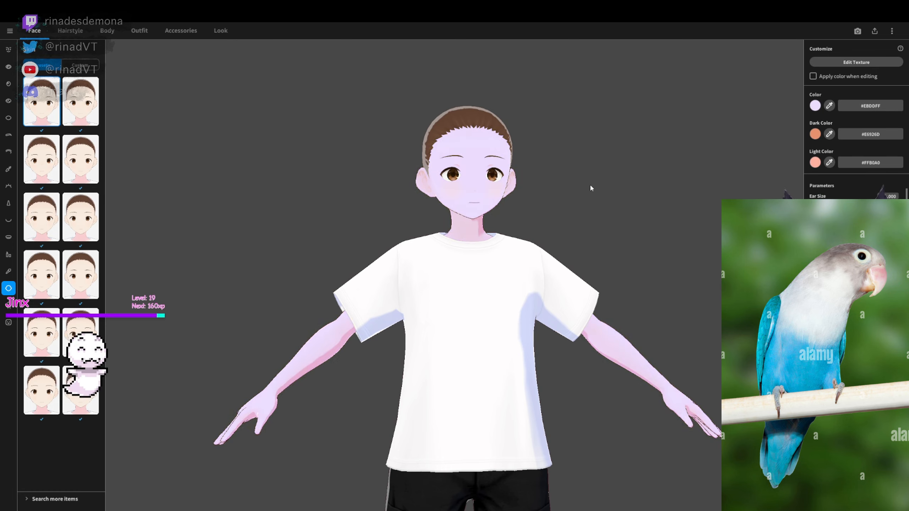
right_drag(590, 185, 627, 189)
- Set the skin's dark colour to deep purple, #6D00B2, and check the shading on the body
click(815, 134)
drag(802, 156, 809, 176)
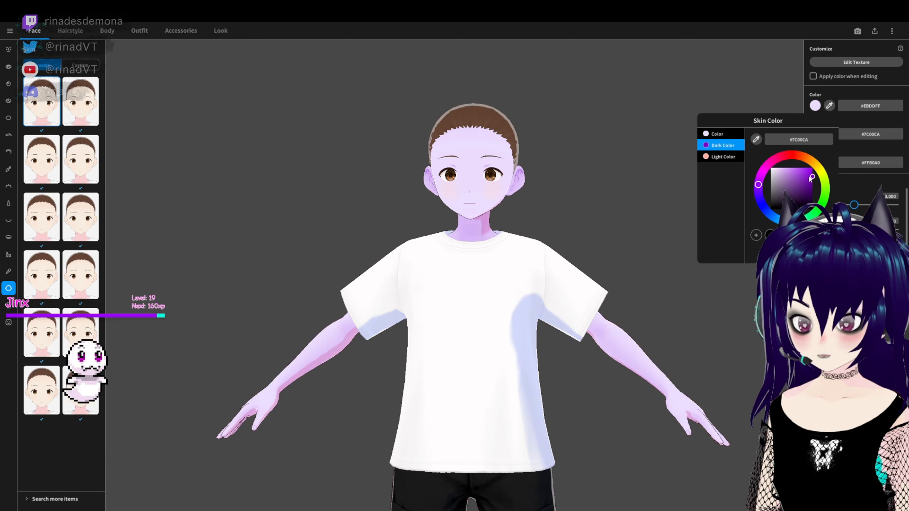
mouse_move(811, 179)
mouse_down()
mouse_move(779, 209)
mouse_move(813, 199)
mouse_move(814, 181)
mouse_up()
click(568, 213)
right_drag(712, 227, 714, 241)
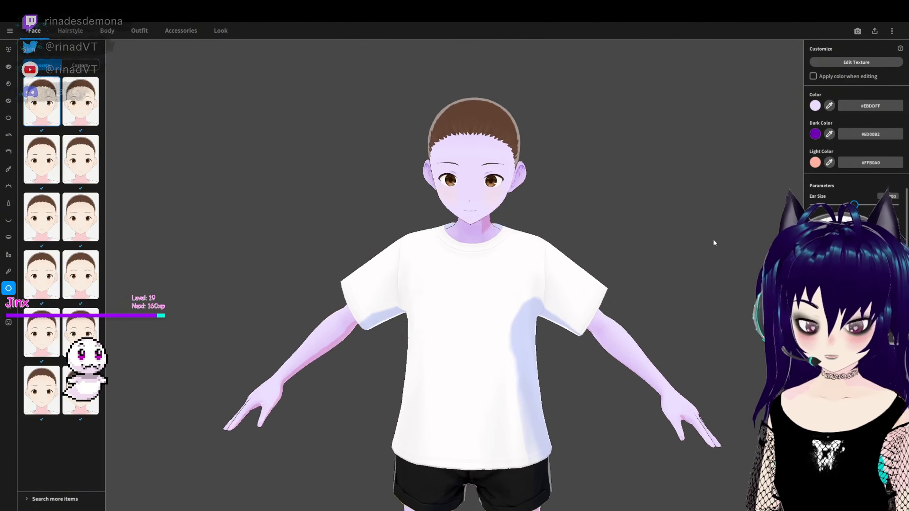
right_drag(639, 270, 647, 222)
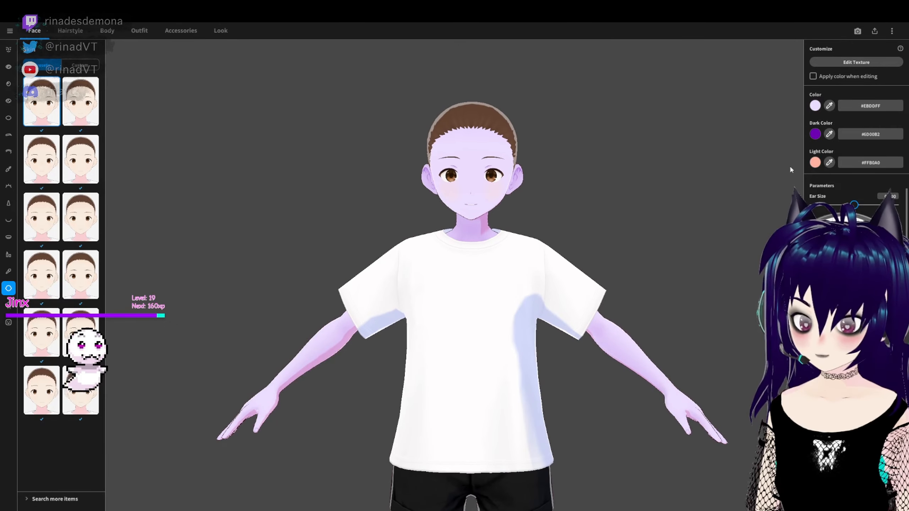
- Try the purples #B15DFF and #B86CFF as the skin's light colour and check them on the face
click(815, 163)
click(758, 216)
drag(788, 199, 798, 196)
click(506, 264)
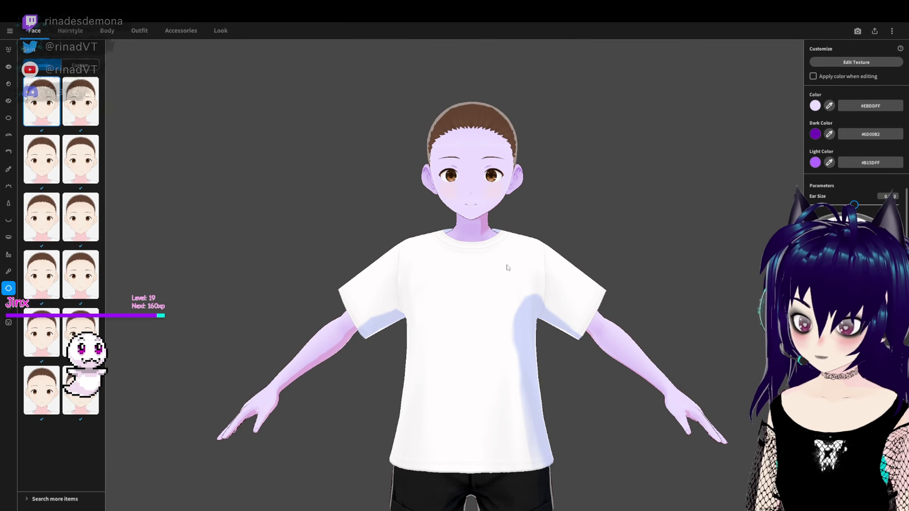
scroll(506, 264, up, 3)
right_drag(506, 265, 447, 229)
scroll(487, 231, up, 4)
click(814, 164)
click(795, 196)
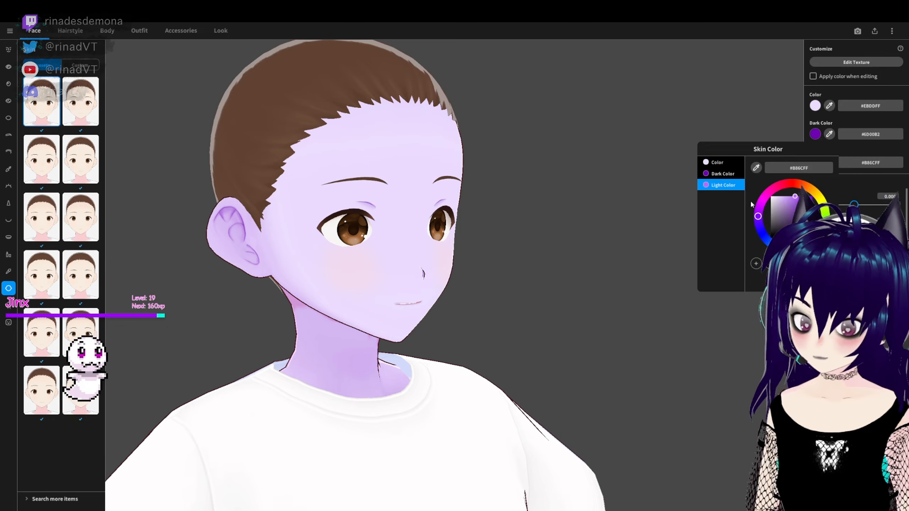
click(562, 269)
right_drag(562, 269, 430, 267)
- Set the skin's light colour to pale pinkish lavender, #F3CEFF
click(815, 162)
click(759, 209)
click(779, 197)
click(600, 264)
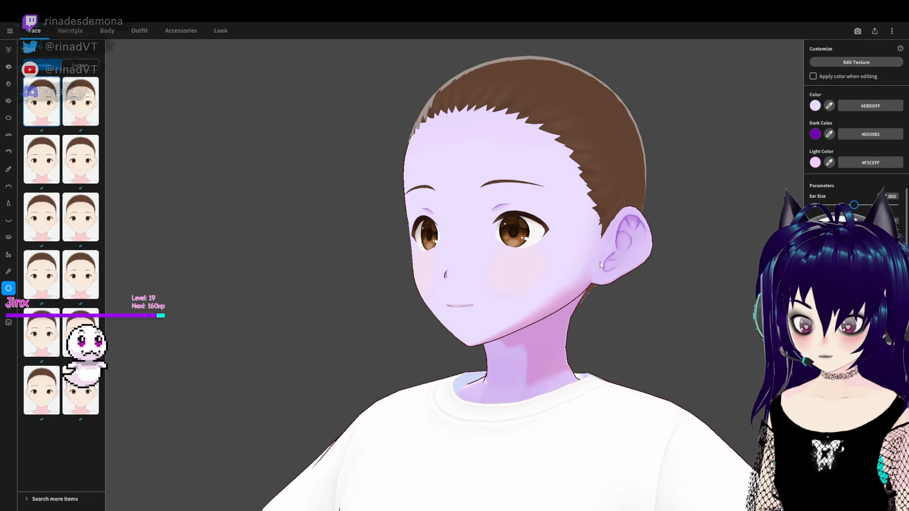
right_drag(601, 263, 723, 267)
- Shift the skin's dark colour to the bluer purple #3E00B2
click(815, 134)
click(757, 194)
click(448, 358)
right_drag(501, 355, 455, 353)
scroll(455, 353, down, 5)
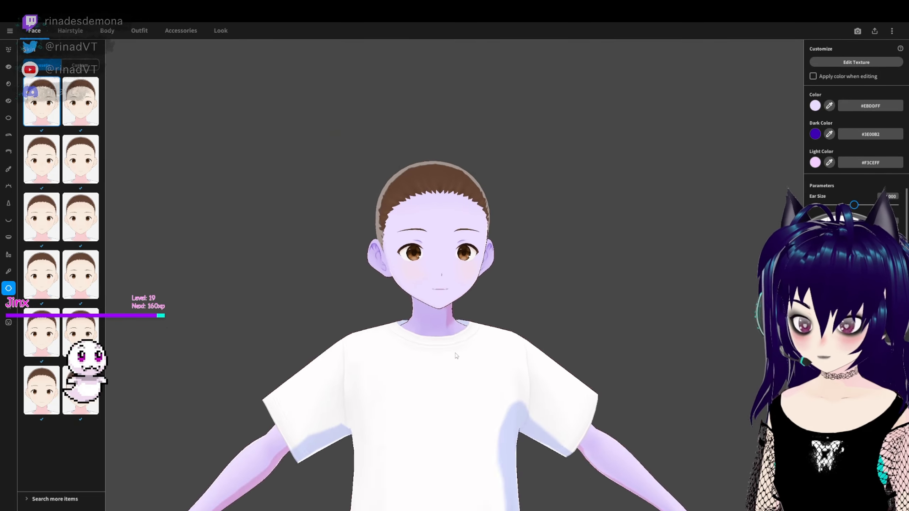
- Examine the recoloured skin and its shading across the whole body and face from several angles
scroll(455, 353, down, 3)
middle_drag(455, 353, 464, 308)
mouse_move(452, 340)
right_down()
mouse_move(467, 339)
mouse_move(451, 340)
right_up()
scroll(509, 333, down, 3)
mouse_move(509, 333)
right_down()
mouse_move(490, 343)
mouse_move(508, 349)
right_up()
middle_drag(472, 338, 442, 273)
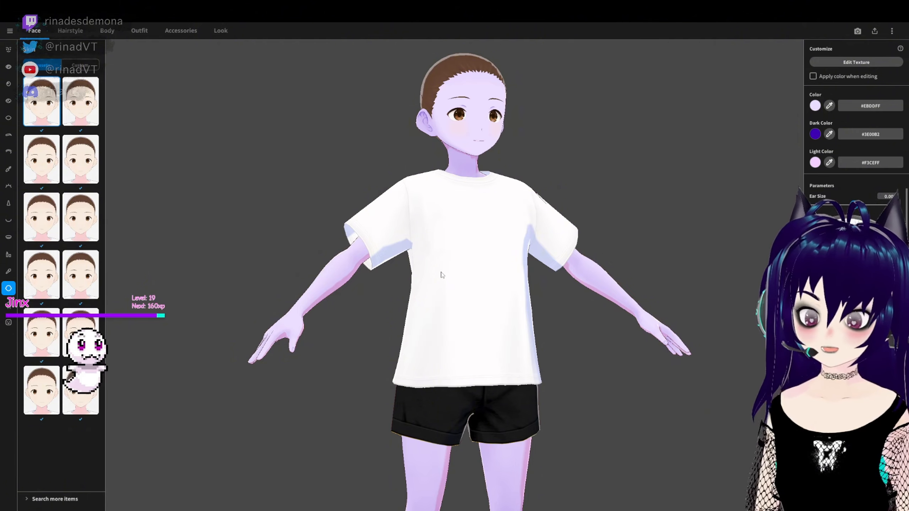
scroll(444, 277, down, 3)
scroll(453, 289, up, 2)
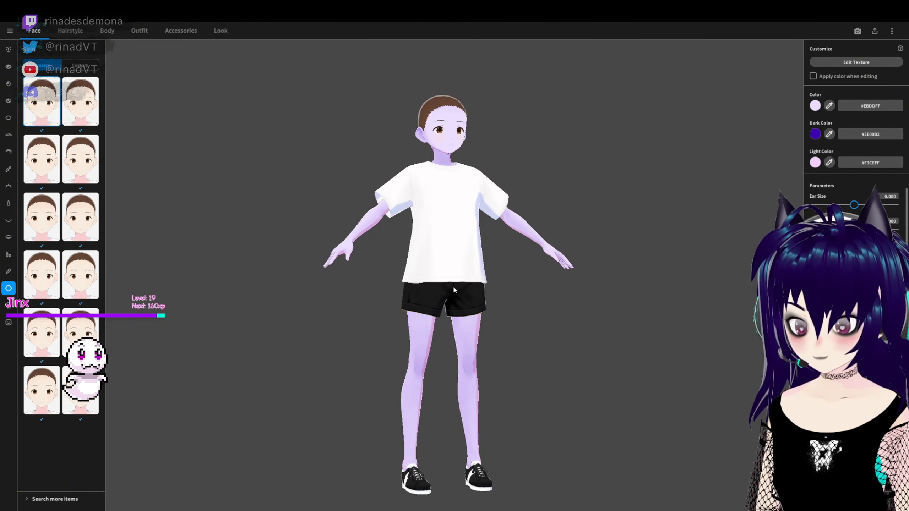
right_drag(453, 289, 331, 229)
scroll(506, 220, up, 1)
scroll(330, 229, up, 5)
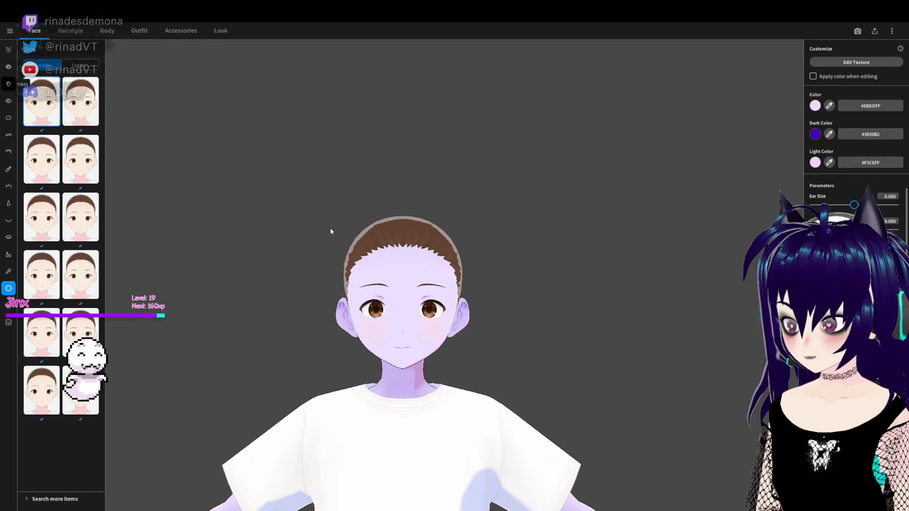
- Enlarge the eyes of the current eye set, with Eye Size X at 0.965 and Eye Size Y at 1.000
click(9, 84)
click(9, 67)
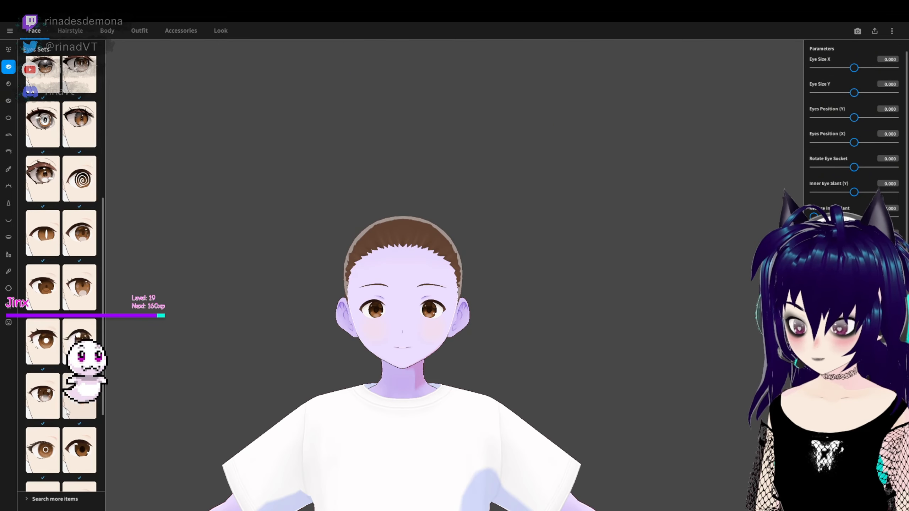
scroll(66, 412, down, 3)
scroll(70, 420, up, 10)
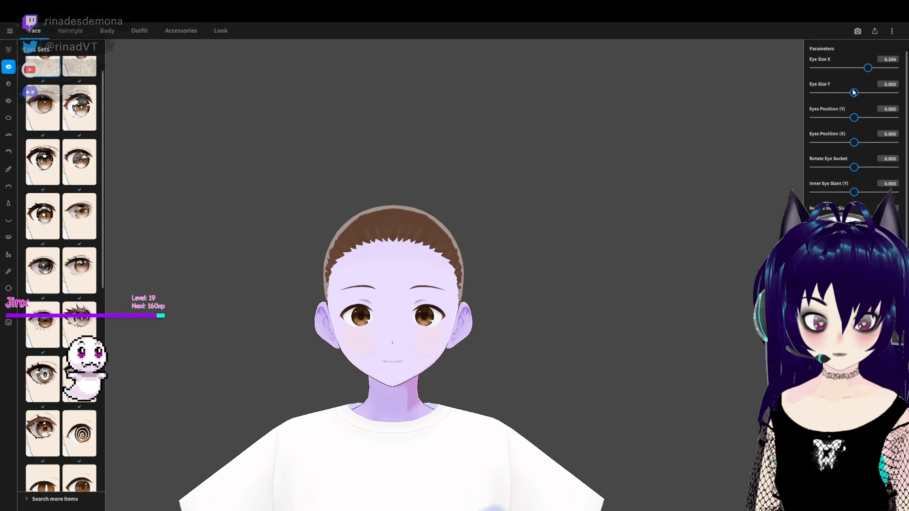
drag(853, 92, 900, 106)
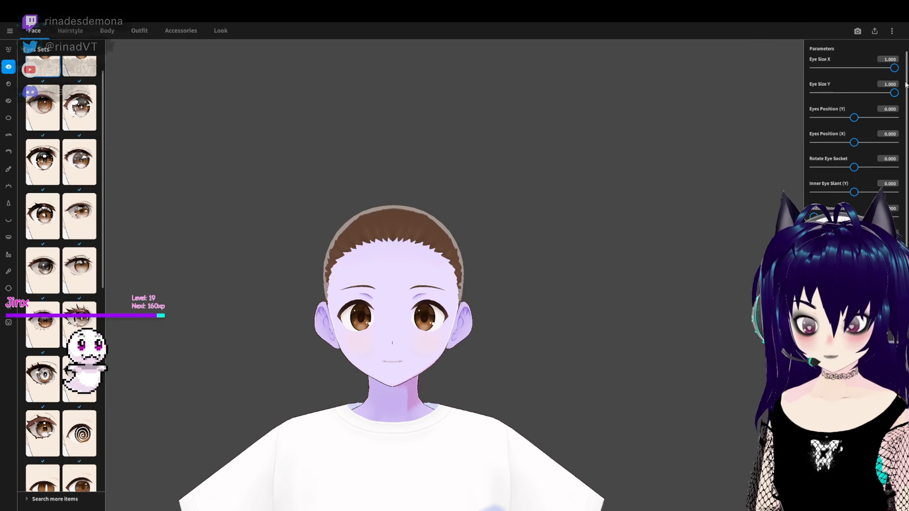
drag(868, 67, 897, 69)
- Set Eyes Position (Y) to -0.533, Eyes Position (X) to -0.687, Rotate Eye Socket to 0.026 and Inner Eye Slant (Y) to 0.084
drag(854, 118, 825, 151)
scroll(501, 335, up, 2)
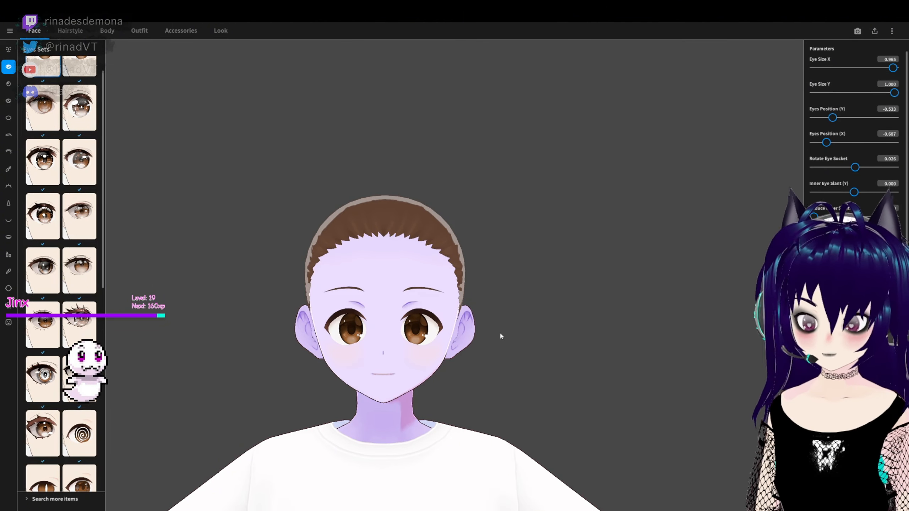
mouse_move(854, 193)
mouse_down()
mouse_move(809, 196)
mouse_move(858, 201)
mouse_up()
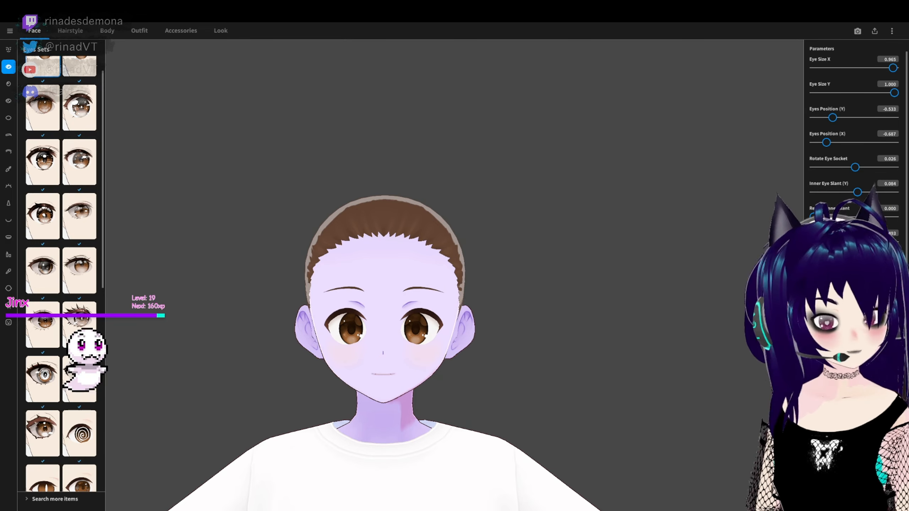
- Shape the eyes with Outer Eye Slant (Y) at 0.643 and Straighten Lower Eyelid at 0.529
scroll(855, 143, down, 1)
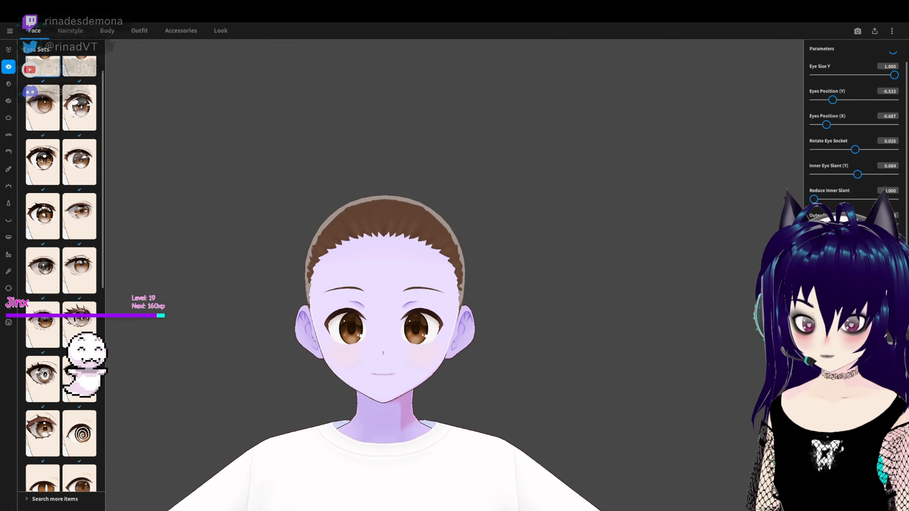
scroll(856, 143, down, 1)
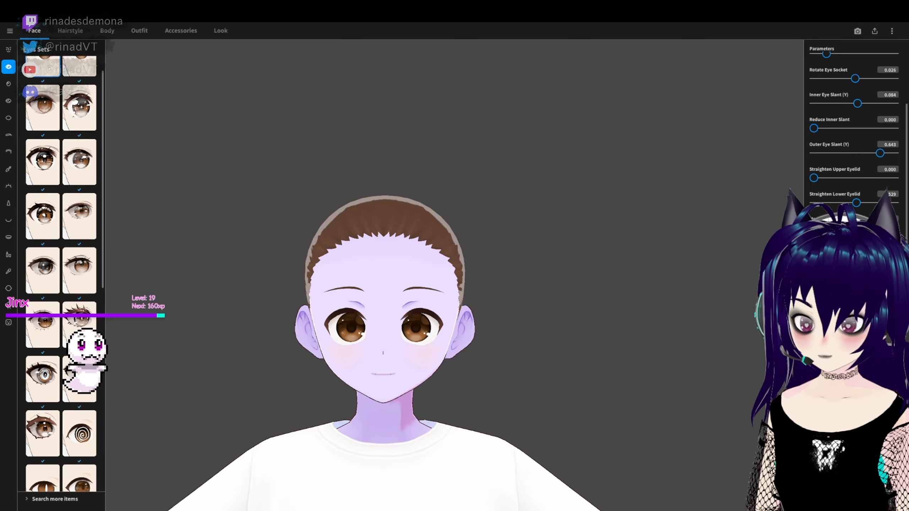
scroll(617, 350, down, 5)
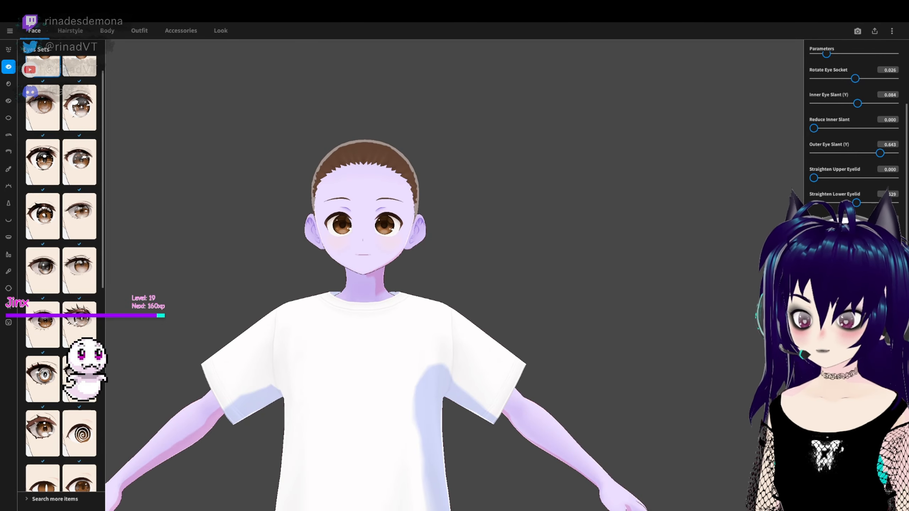
scroll(388, 304, down, 1)
middle_drag(388, 304, 505, 264)
scroll(854, 222, down, 2)
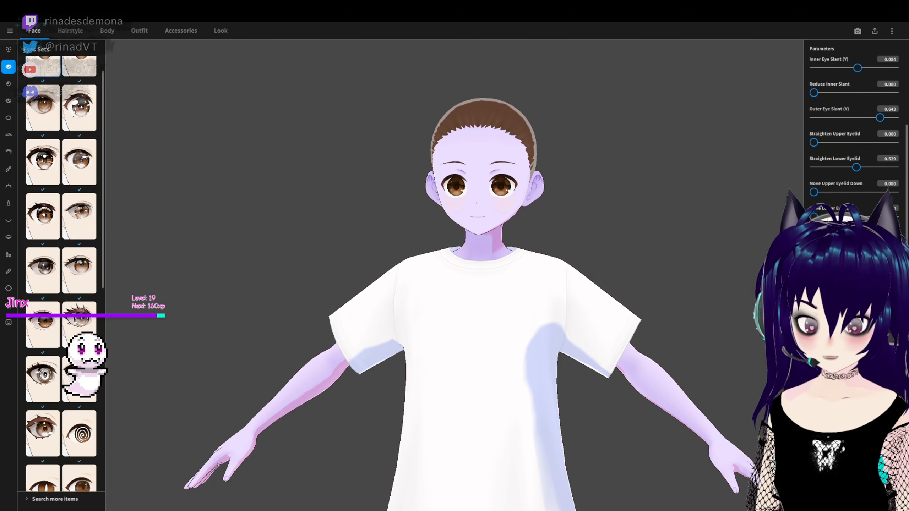
scroll(854, 143, down, 2)
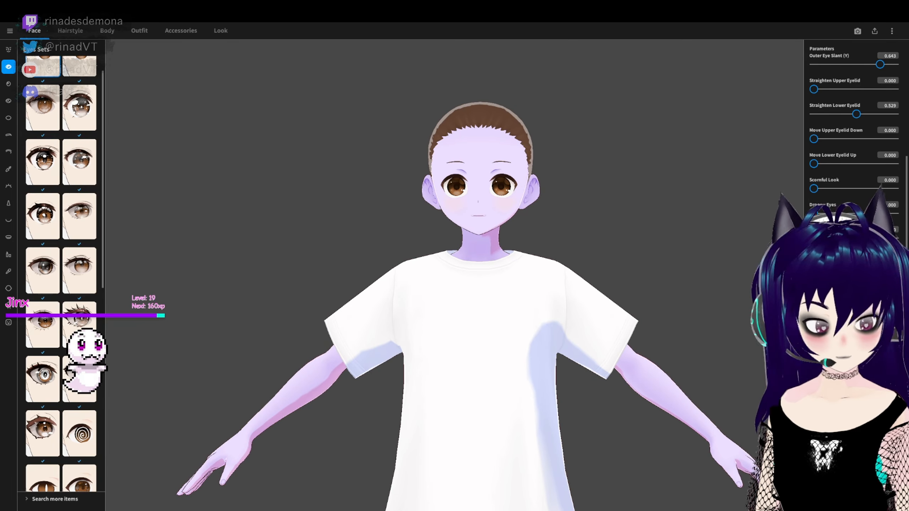
scroll(854, 143, down, 2)
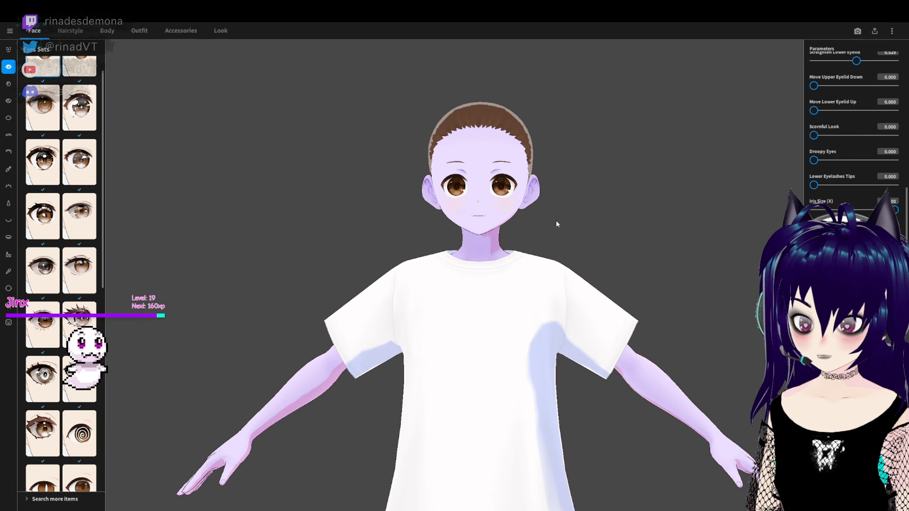
- Apply the iris preset with a pale oval pupil and recolour both irises green, #359E33
click(9, 83)
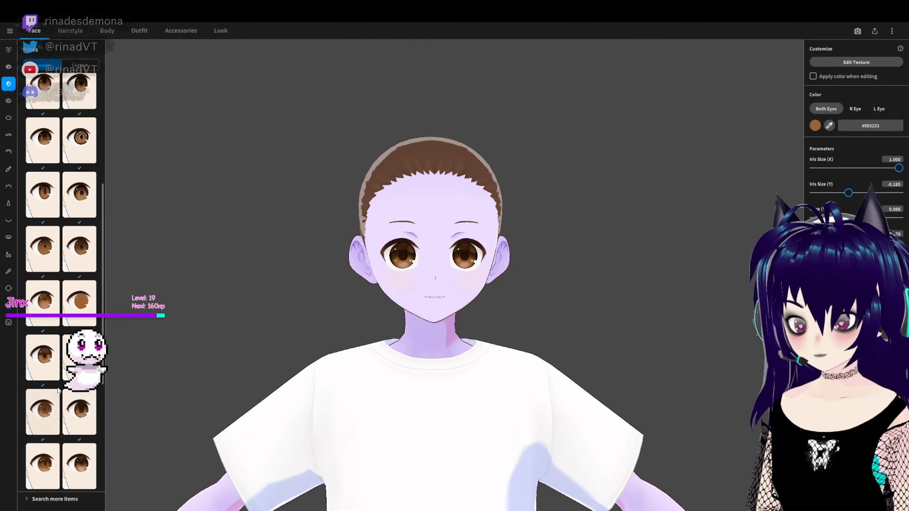
scroll(58, 390, down, 5)
click(43, 434)
drag(856, 168, 865, 168)
click(815, 125)
click(821, 172)
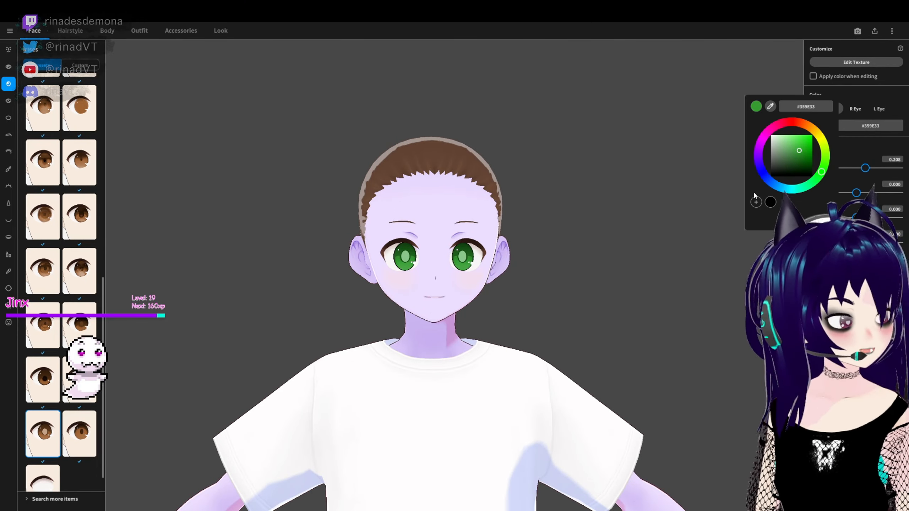
- Recolour both irises bright yellow, #EEFA2A
mouse_move(800, 150)
mouse_down()
mouse_move(813, 142)
mouse_move(787, 116)
mouse_up()
mouse_move(821, 173)
mouse_down()
mouse_move(828, 187)
mouse_move(707, 96)
mouse_move(791, 206)
mouse_move(824, 147)
mouse_up()
click(800, 142)
mouse_move(795, 138)
mouse_down()
mouse_move(822, 141)
mouse_move(805, 136)
mouse_up()
click(564, 266)
right_drag(564, 266, 512, 266)
- Switch the yellow eyes to the ringed iris preset with a slit pupil
drag(103, 373, 104, 218)
click(80, 161)
right_drag(186, 334, 237, 337)
click(80, 269)
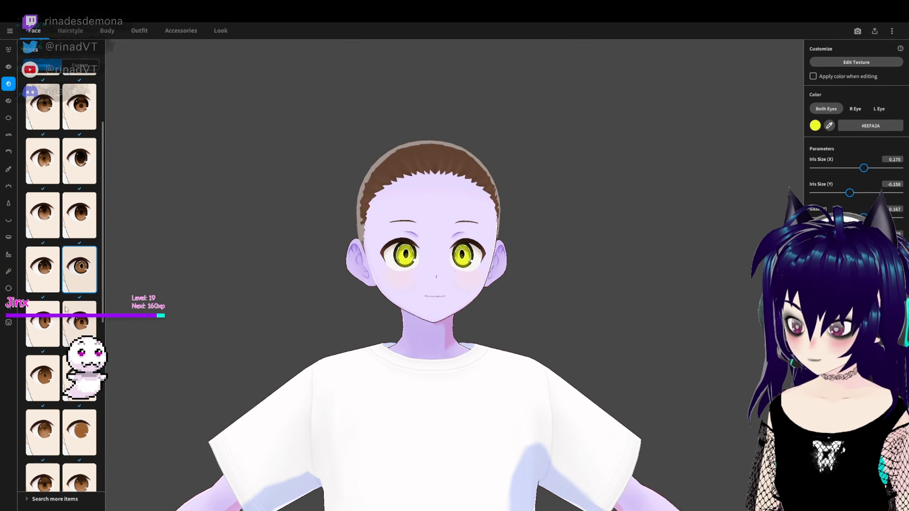
- Compare several more iris presets on the face, ending with the one that has a very large dark pupil
click(66, 310)
scroll(54, 272, up, 3)
click(36, 241)
right_drag(229, 305, 175, 308)
scroll(71, 293, down, 2)
click(79, 305)
click(45, 304)
scroll(77, 251, up, 2)
click(79, 232)
right_drag(340, 299, 384, 298)
drag(847, 168, 884, 179)
scroll(46, 202, up, 1)
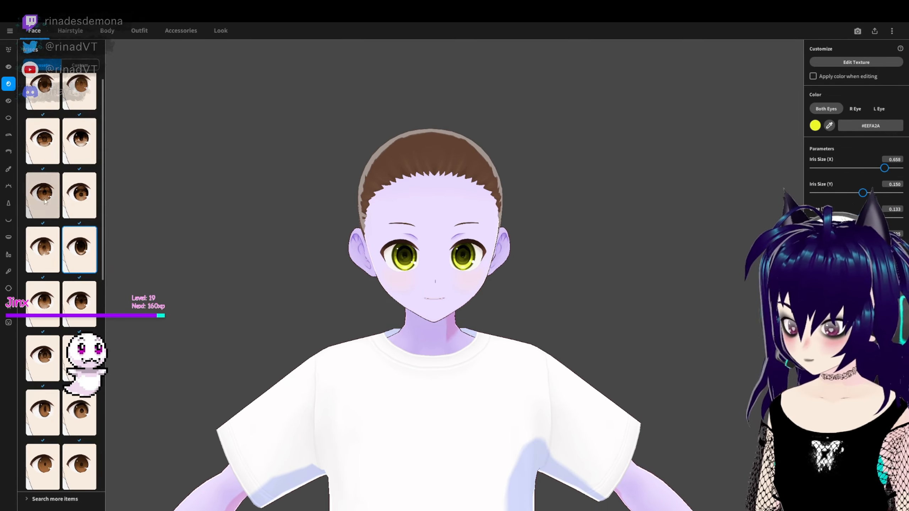
- Apply the patterned round iris preset from near the start of the list and set the iris colour to yellow #F0FF00
scroll(45, 202, up, 1)
click(43, 154)
click(815, 126)
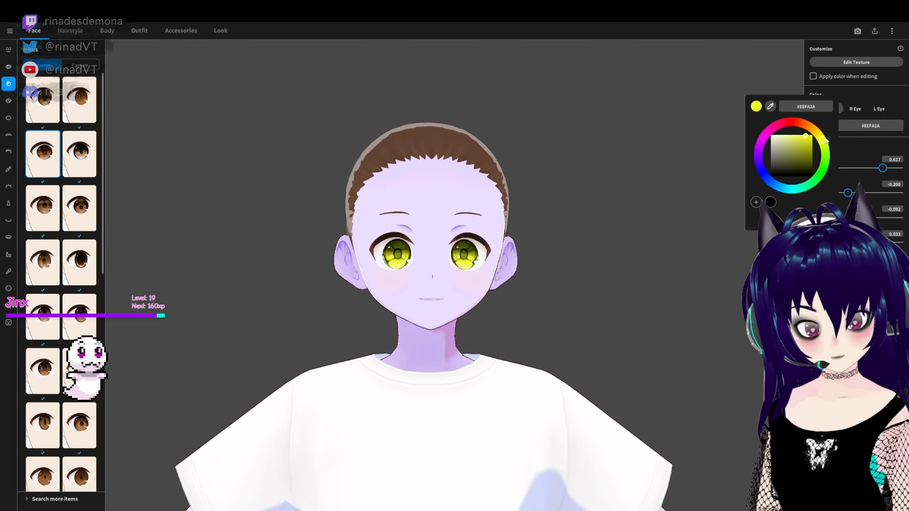
drag(806, 136, 814, 133)
click(621, 256)
right_drag(621, 256, 580, 279)
- Apply the iris preset with a narrow vertical slit pupil to the yellow eyes
scroll(45, 390, down, 1)
click(44, 390)
right_drag(322, 358, 394, 359)
drag(835, 168, 876, 179)
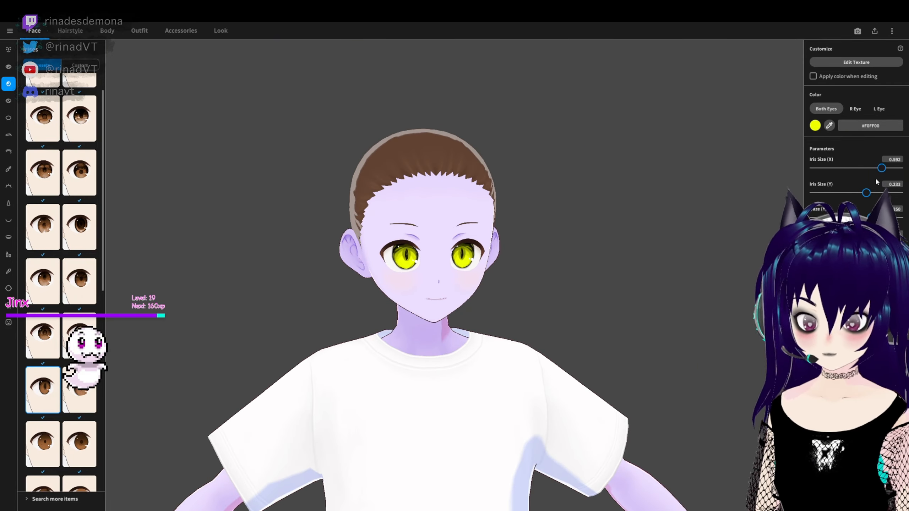
- Try a soft-gradient iris preset and switch to the blank preset without an iris
scroll(74, 412, up, 1)
click(74, 414)
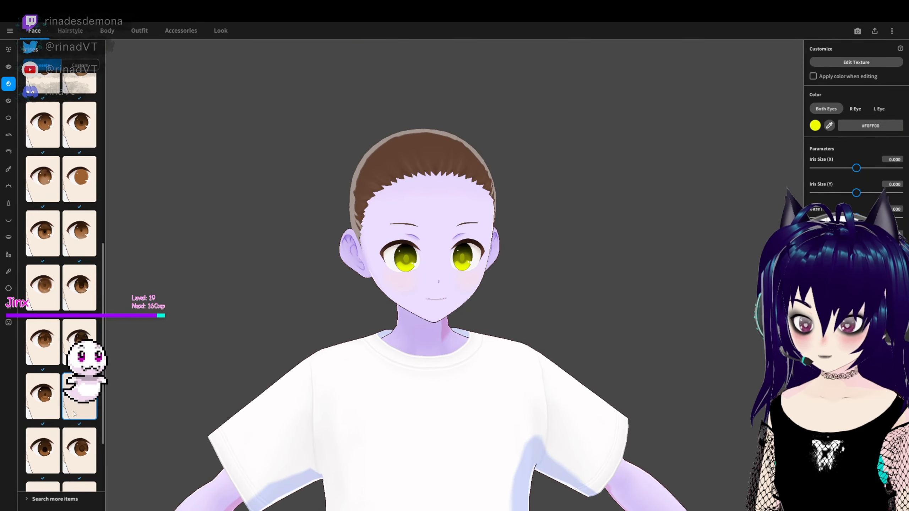
scroll(74, 414, down, 1)
click(42, 469)
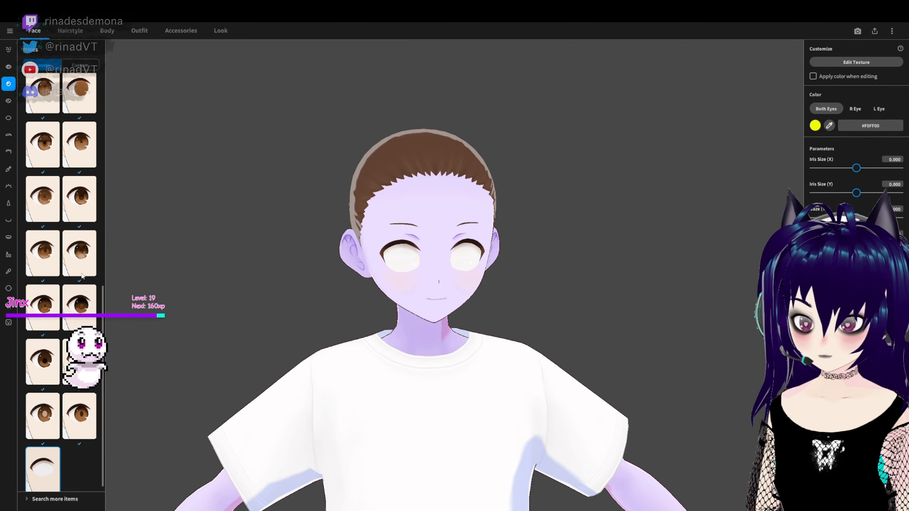
- Colour the scleras solid black, #000000, and choose a sclera preset
click(8, 118)
click(815, 106)
click(770, 193)
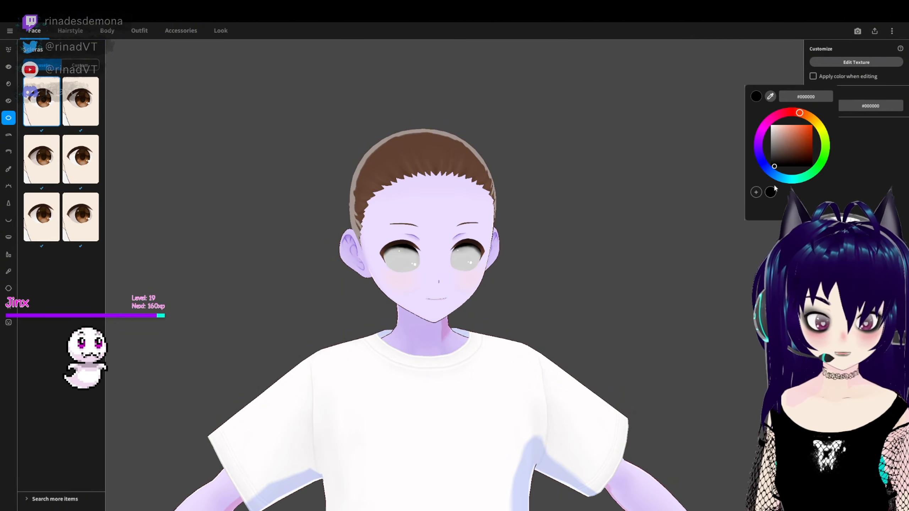
click(762, 165)
click(81, 101)
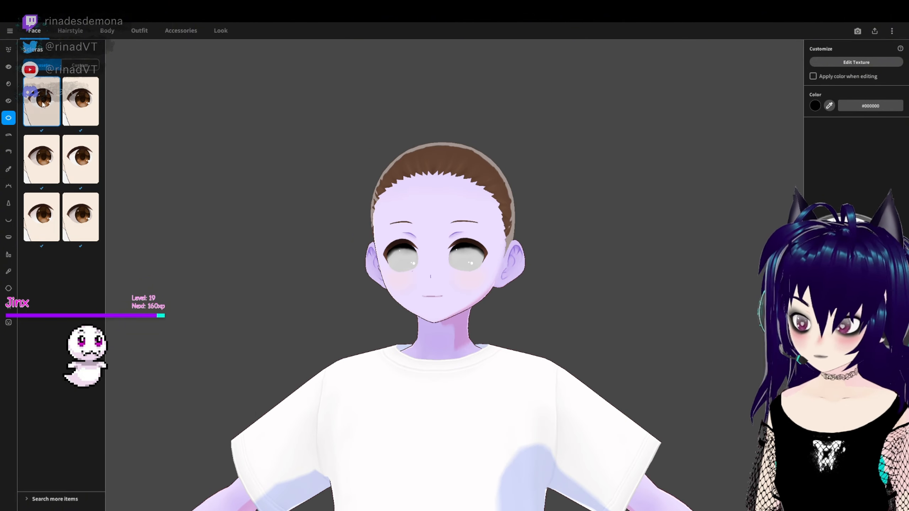
- Recolour the eye highlights bright green, #71FF00
click(8, 100)
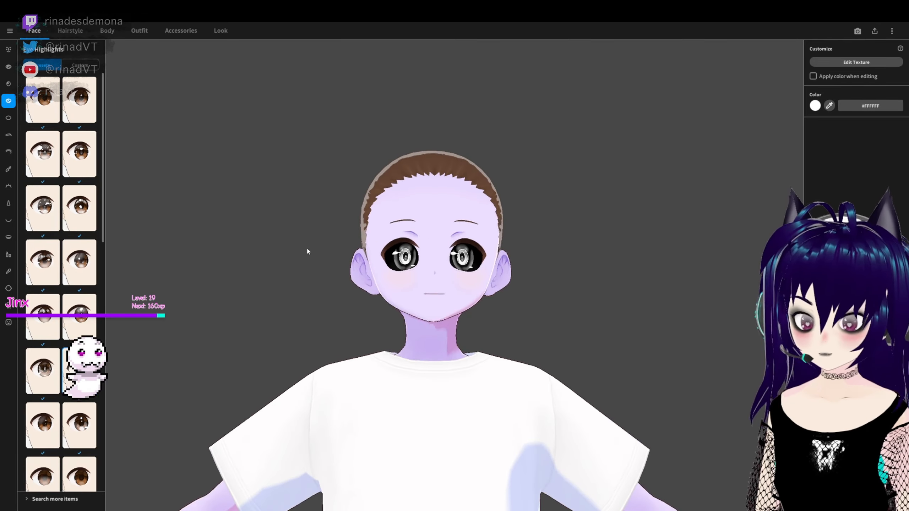
click(815, 105)
click(827, 147)
right_drag(644, 253, 530, 272)
scroll(529, 272, up, 3)
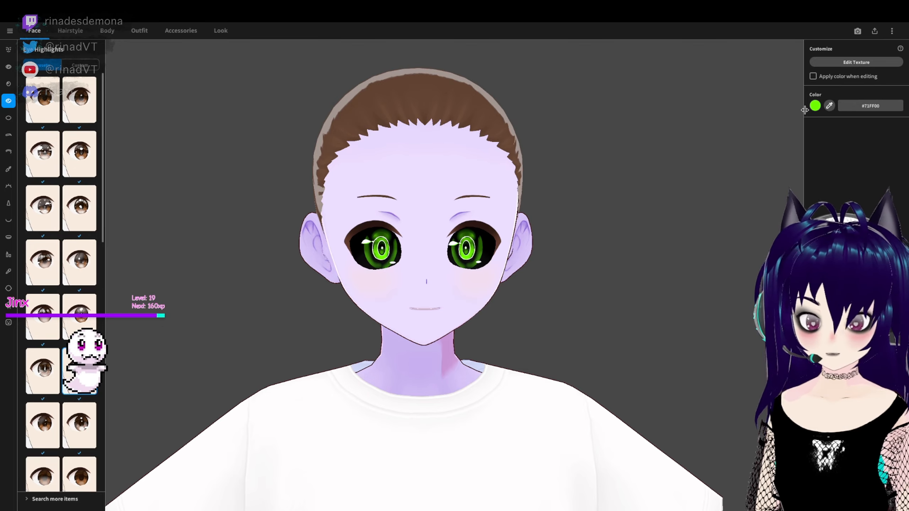
- Change the eye highlight colour to turquoise, #00FFCE
click(815, 105)
click(823, 132)
drag(823, 131, 800, 193)
click(680, 222)
- Try various eye highlight presets in turquoise, including starry ones and one with a soft lower glow
scroll(80, 304, down, 4)
click(80, 304)
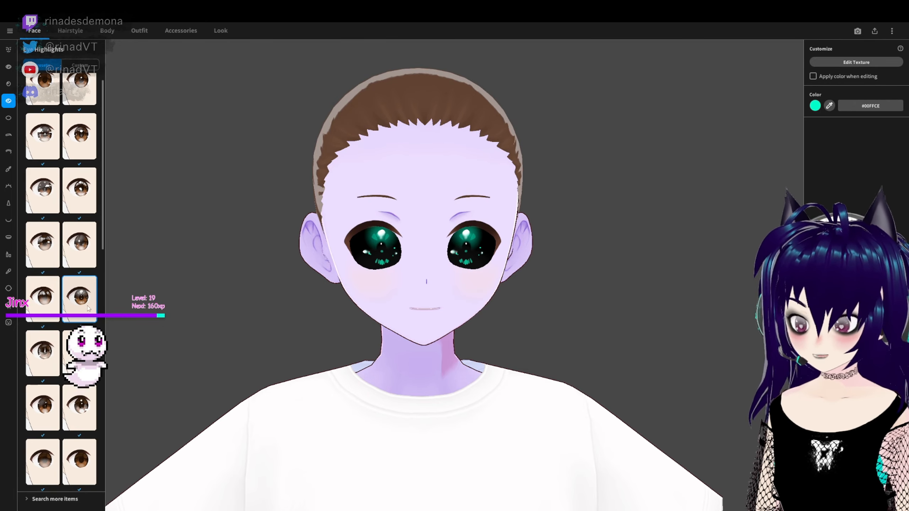
click(44, 310)
scroll(43, 311, up, 1)
scroll(44, 314, down, 2)
click(44, 317)
click(80, 426)
scroll(80, 426, down, 1)
scroll(80, 229, up, 8)
click(79, 222)
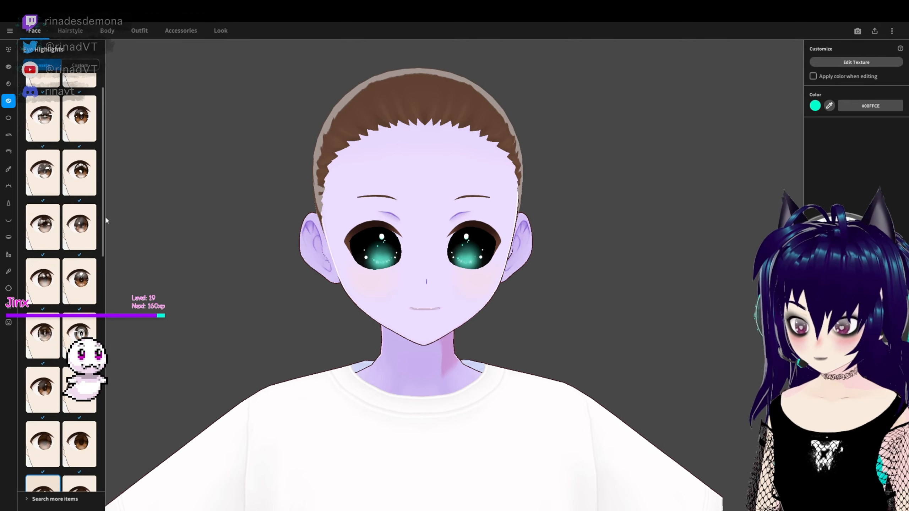
- Compare the highlight presets nearer the start of the list and return to the ringed highlight
click(79, 179)
scroll(64, 199, up, 2)
click(47, 209)
click(77, 260)
click(78, 367)
scroll(545, 346, up, 1)
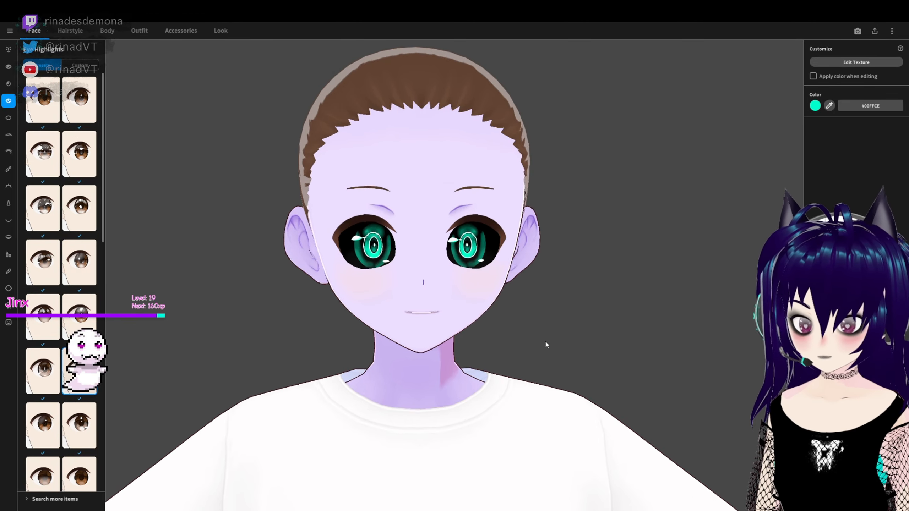
- Try highlight presets from further down the list, ending with the one with small scattered reflections
scroll(546, 345, down, 5)
scroll(72, 251, down, 5)
click(42, 355)
scroll(43, 315, up, 2)
click(43, 311)
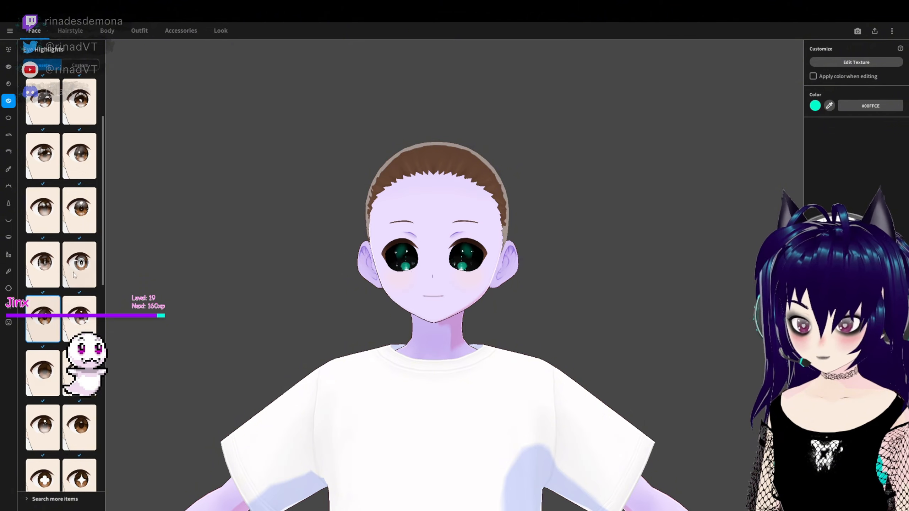
- Compare the ringed highlight with its neighbours and switch to the first highlight preset in the list
scroll(79, 272, up, 3)
click(79, 263)
scroll(80, 262, up, 1)
click(86, 315)
click(80, 372)
scroll(80, 373, down, 6)
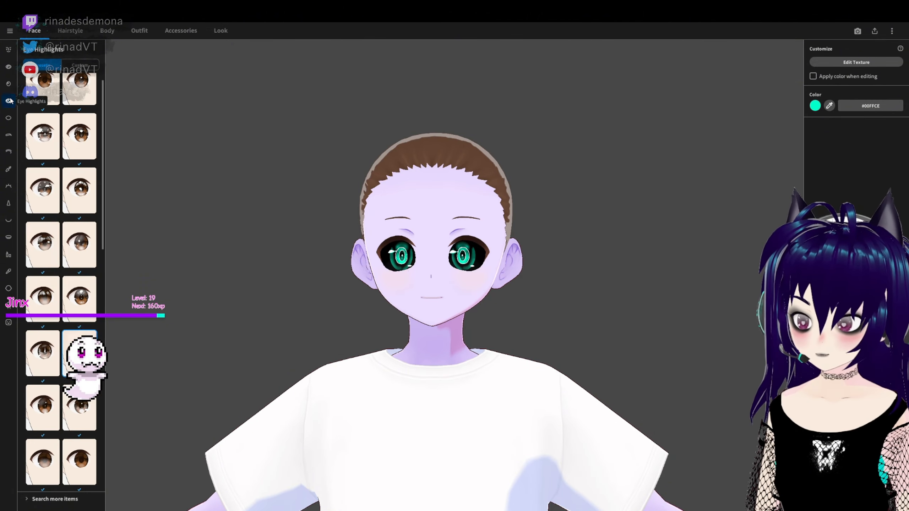
scroll(43, 107, up, 6)
click(42, 101)
- Restore the pale-pupil iris preset and recolour both irises vivid green, #00FF78
click(8, 84)
click(43, 409)
click(816, 126)
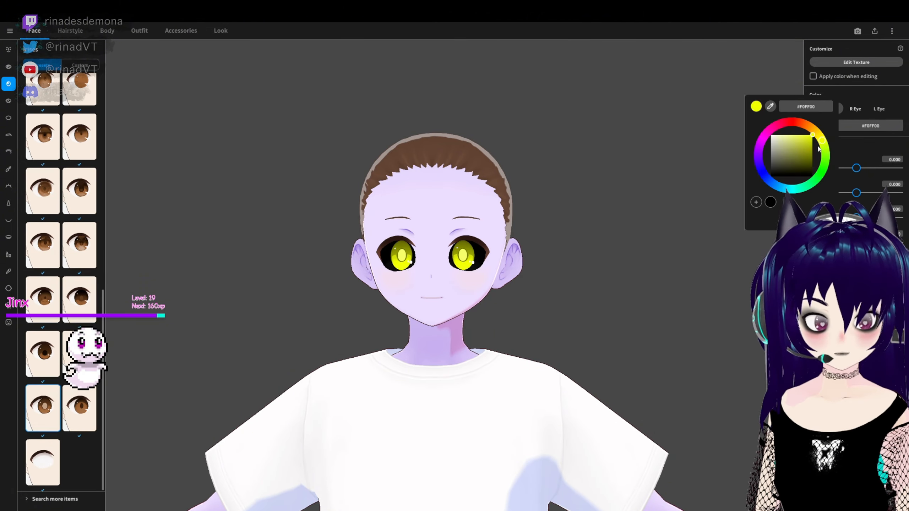
drag(822, 140, 810, 184)
- Try several other iris presets in vivid green against the black scleras
click(80, 246)
scroll(80, 258, up, 2)
scroll(84, 287, up, 3)
click(79, 295)
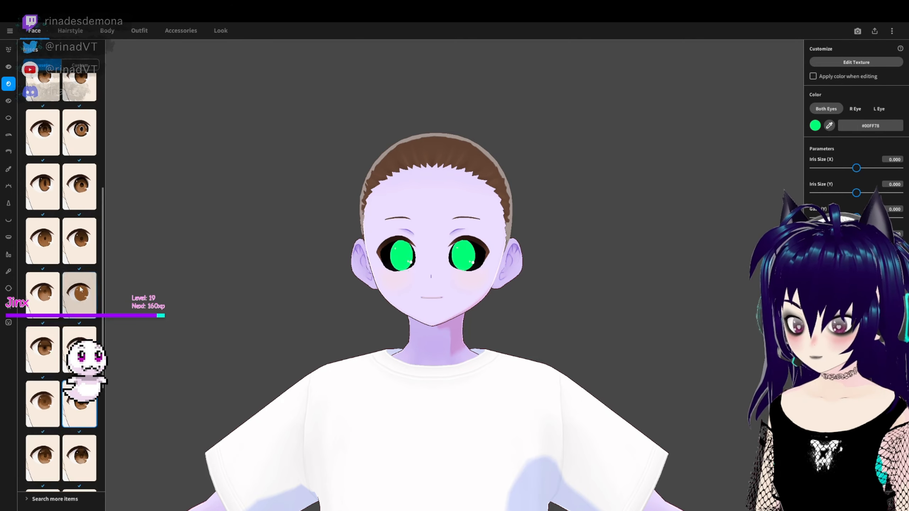
scroll(79, 295, up, 2)
click(42, 275)
- Apply the concentric-ring iris preset and colour both irises cyan, #00E6FF
click(80, 220)
click(816, 126)
drag(815, 134, 792, 215)
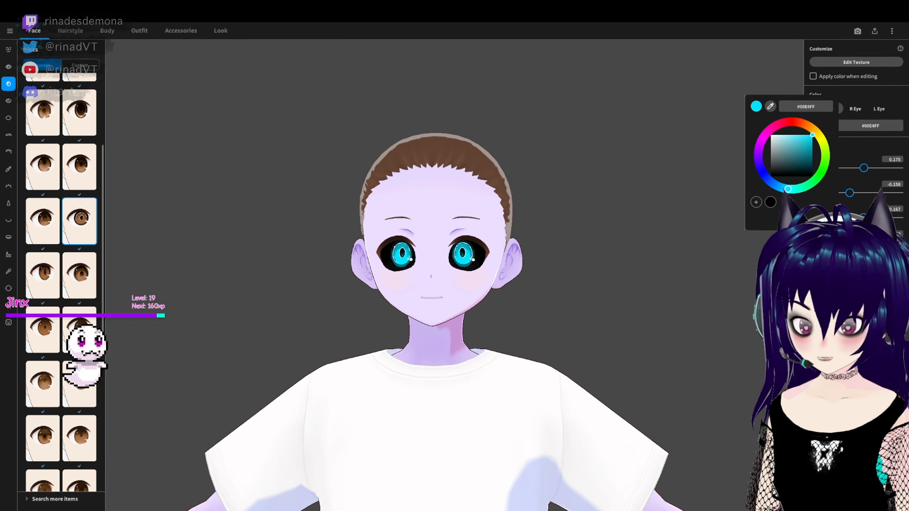
click(339, 282)
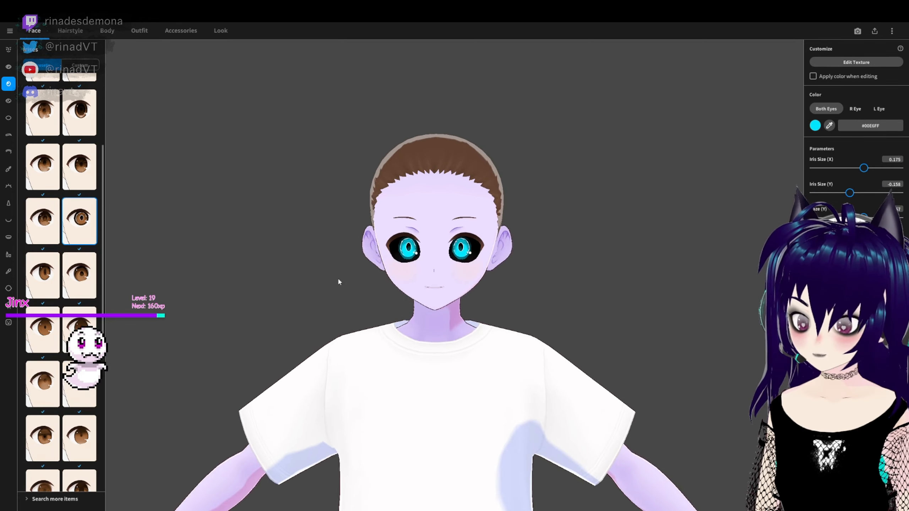
- Apply the sparkling eye highlight preset from the third row and tint it peach, #FFB288
click(8, 101)
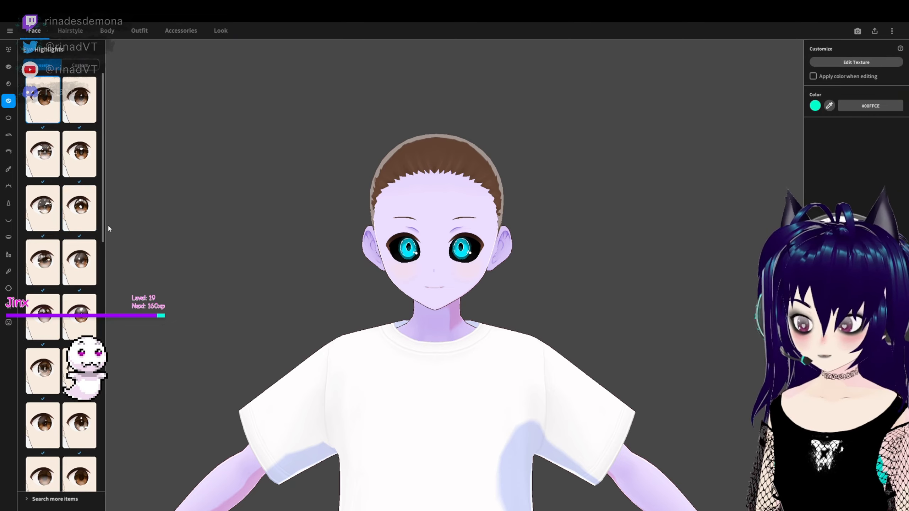
click(80, 208)
click(814, 106)
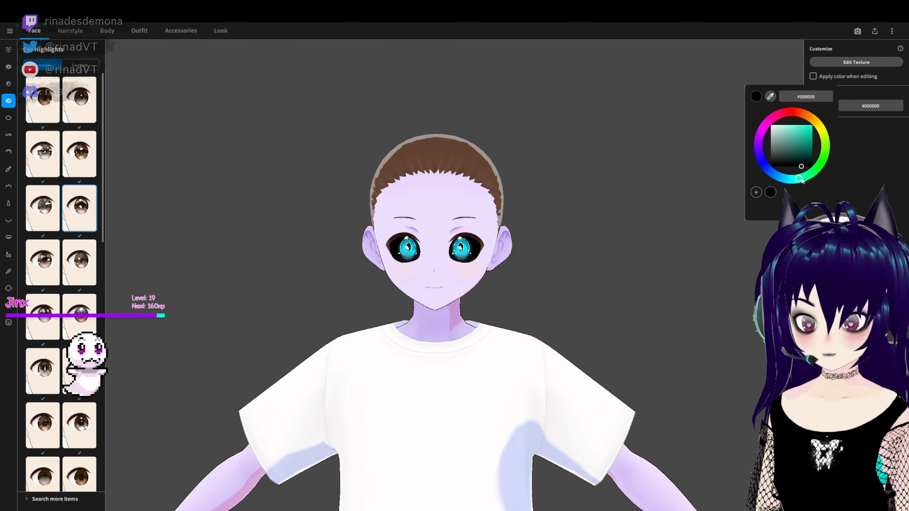
drag(801, 179, 790, 124)
drag(763, 161, 807, 107)
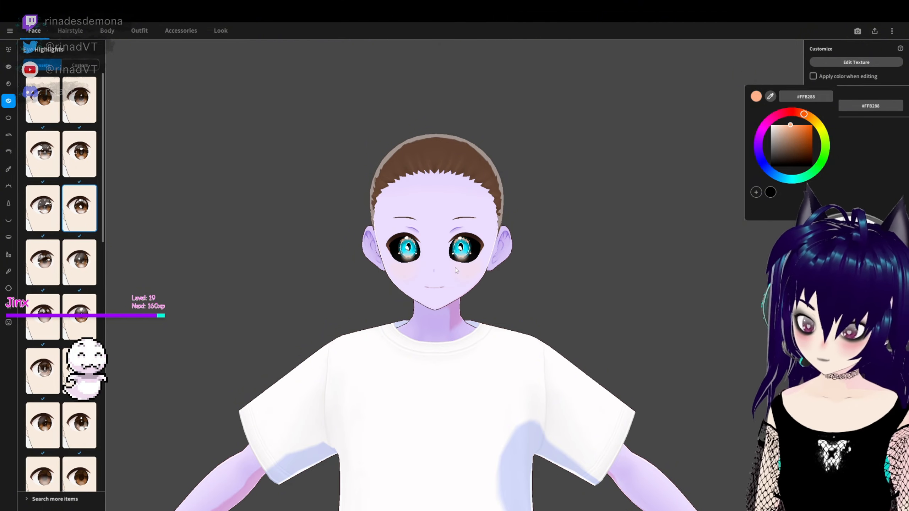
- Test a lilac tint on the eye highlights and settle on pale aqua, #BFFFF1
scroll(455, 267, up, 6)
mouse_move(455, 268)
right_down()
mouse_move(456, 236)
mouse_move(452, 263)
right_up()
click(815, 105)
click(758, 146)
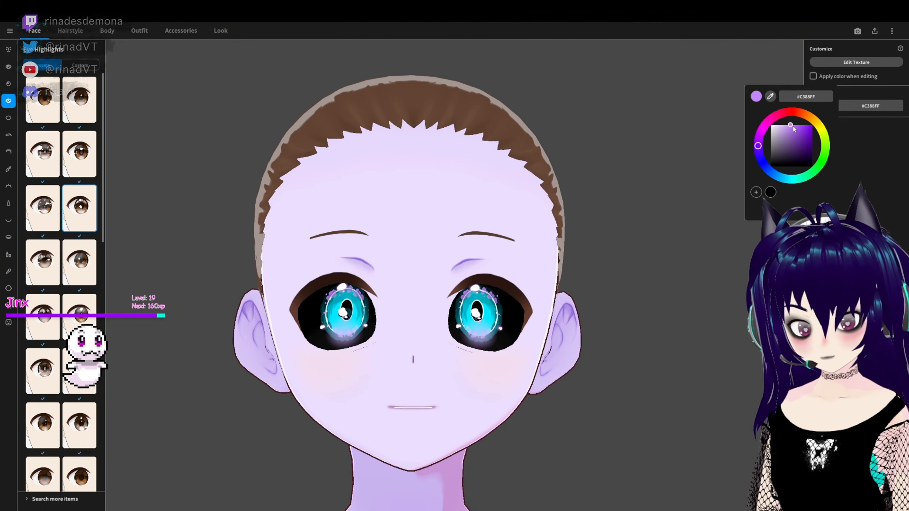
drag(793, 126, 834, 200)
drag(869, 147, 808, 215)
click(626, 266)
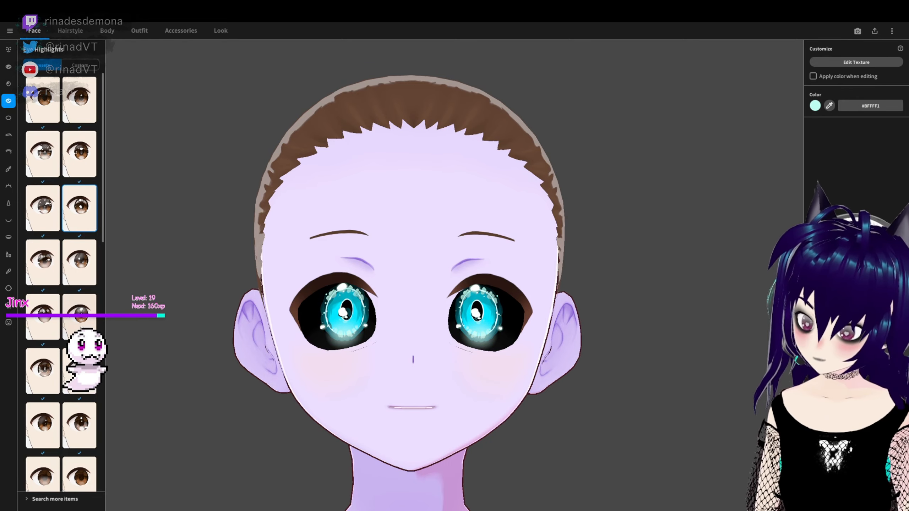
- Try other eye highlight presets in pale aqua, working down the list
scroll(79, 250, down, 2)
click(80, 247)
click(43, 300)
scroll(75, 412, down, 2)
scroll(79, 453, down, 3)
click(47, 450)
scroll(48, 451, down, 3)
click(48, 451)
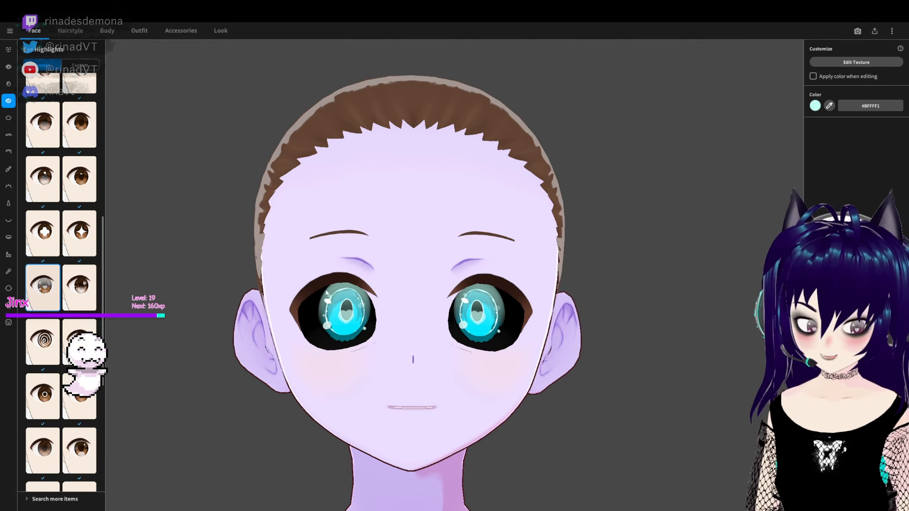
- Try the remaining highlight presets and go back to the sparkling one from the third row
scroll(48, 450, down, 3)
click(48, 450)
scroll(109, 434, down, 3)
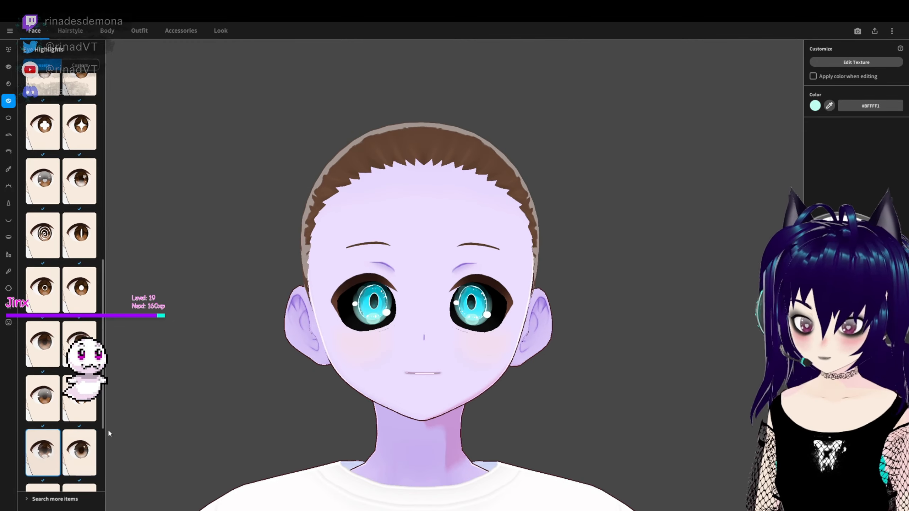
scroll(48, 450, down, 4)
click(47, 455)
scroll(53, 443, up, 10)
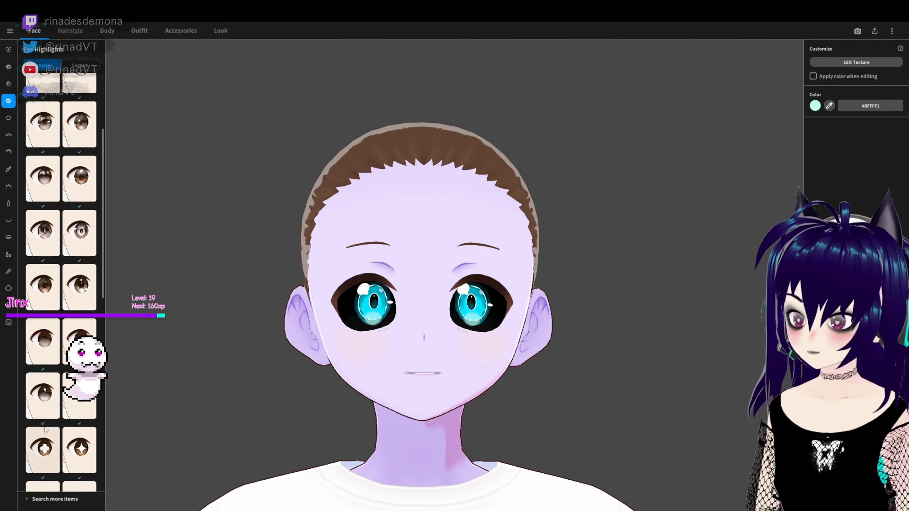
click(80, 251)
scroll(595, 434, down, 2)
scroll(71, 251, up, 3)
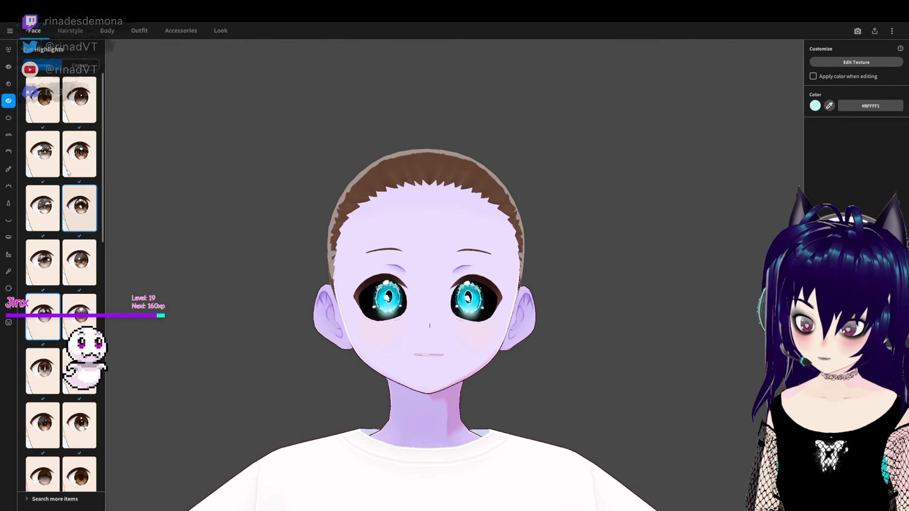
- Apply the glossy highlight preset with large reflections from the second row and colour it near-white, #FFF8F3
click(42, 154)
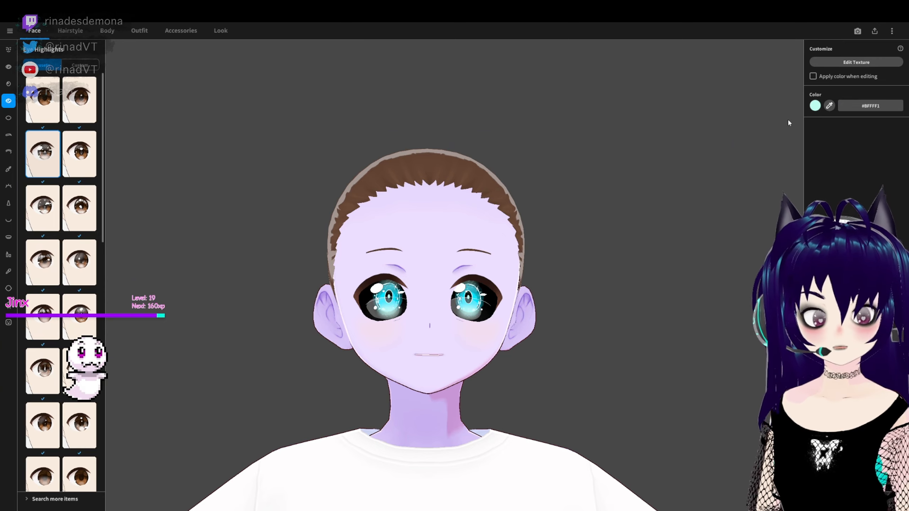
scroll(431, 361, up, 3)
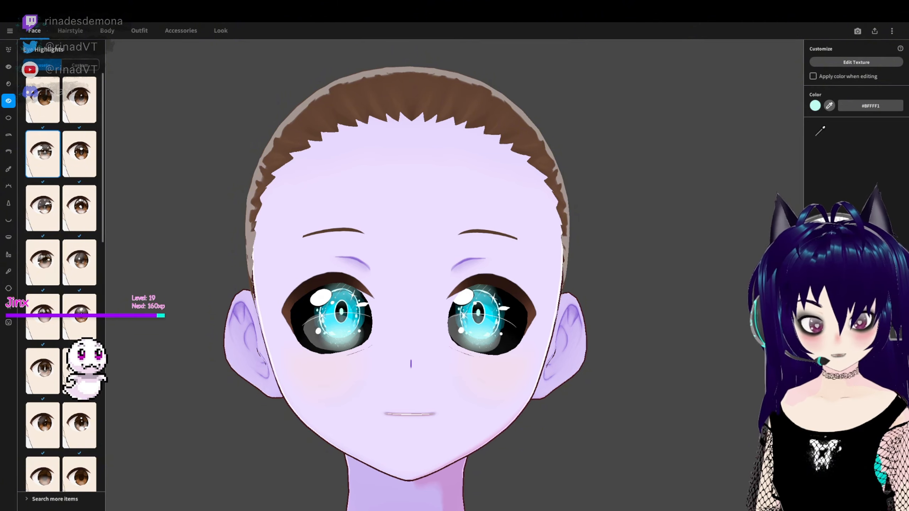
click(829, 105)
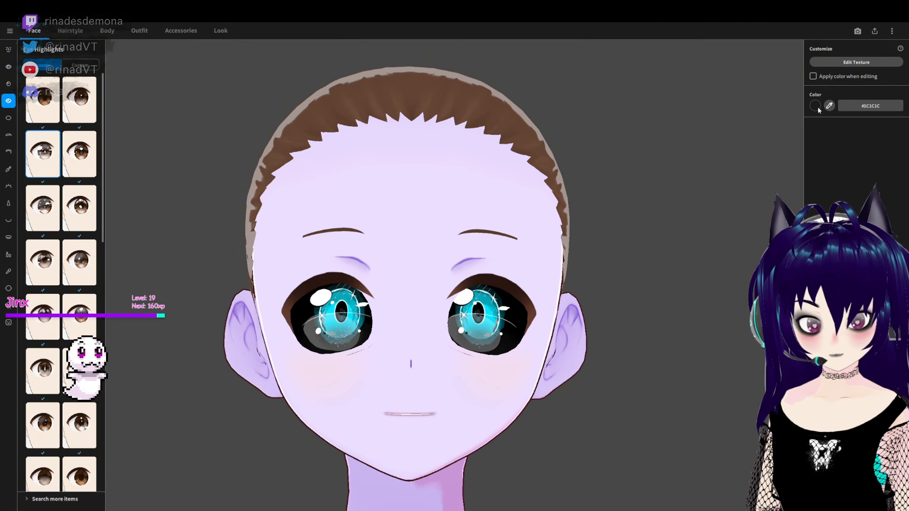
click(816, 105)
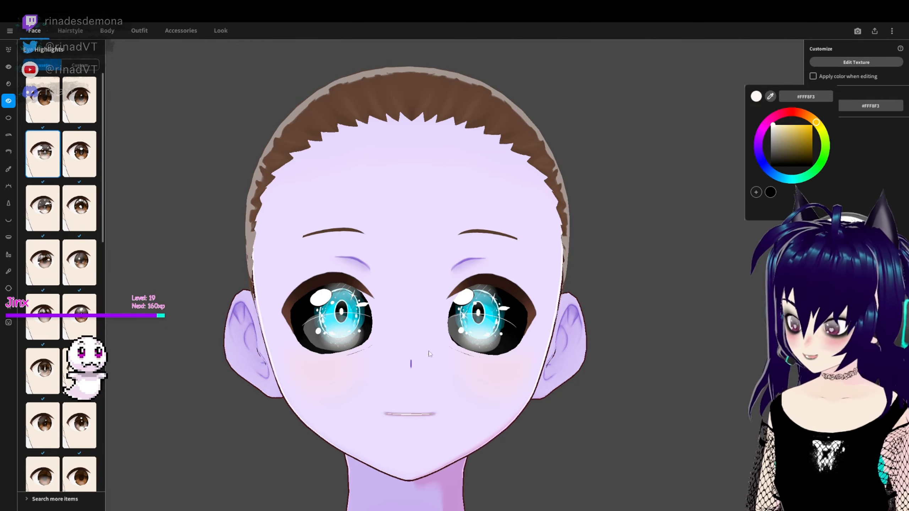
click(444, 316)
scroll(443, 316, down, 5)
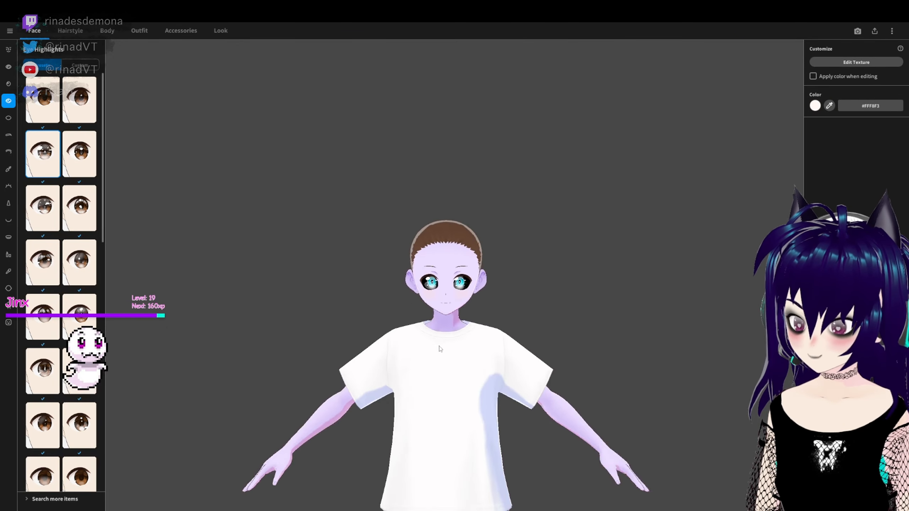
scroll(444, 354, up, 5)
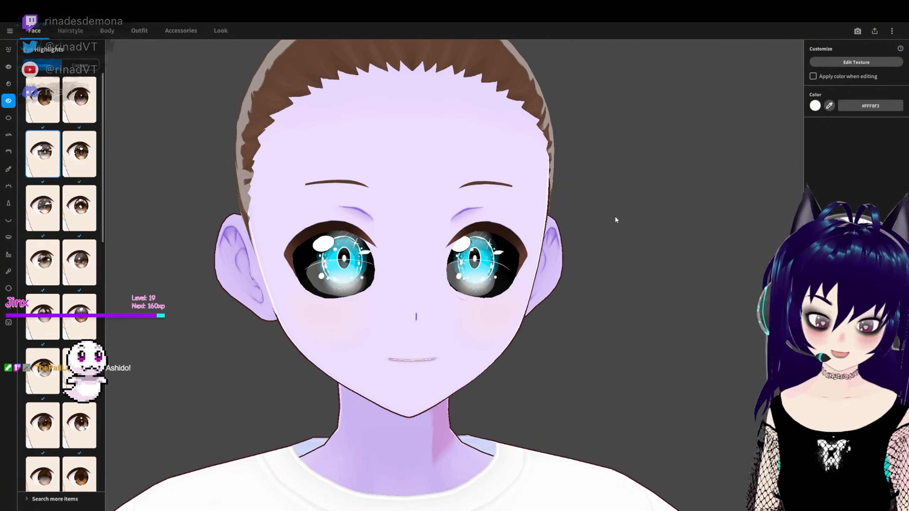
- Tint the eye highlights pale pink, #FFEAF7, and look over the other highlight presets without changing the design
click(814, 106)
mouse_move(821, 135)
mouse_down()
mouse_move(733, 171)
mouse_move(731, 99)
mouse_up()
scroll(650, 324, down, 5)
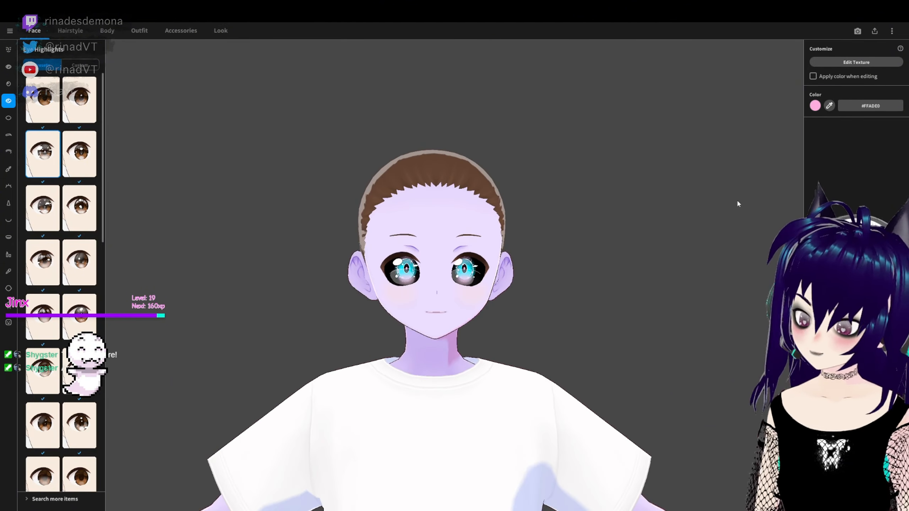
click(781, 126)
click(652, 250)
scroll(455, 276, up, 5)
scroll(60, 283, down, 8)
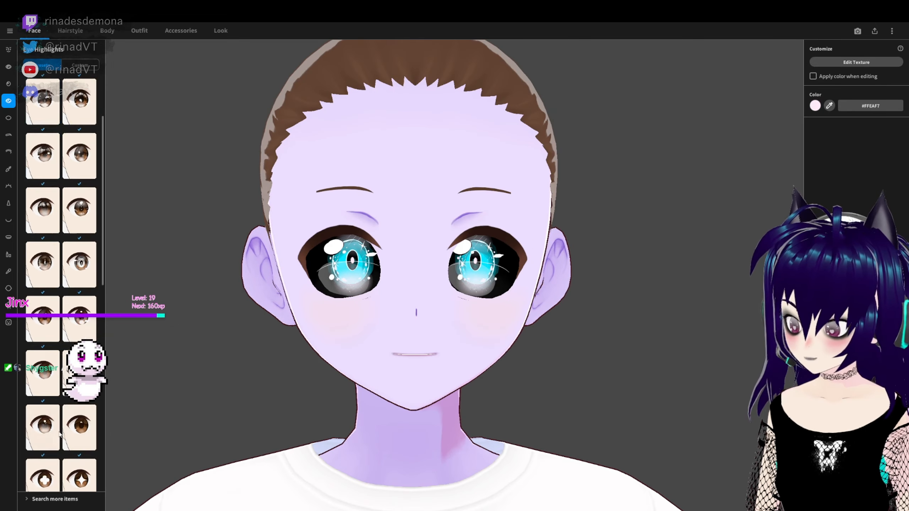
scroll(61, 283, up, 4)
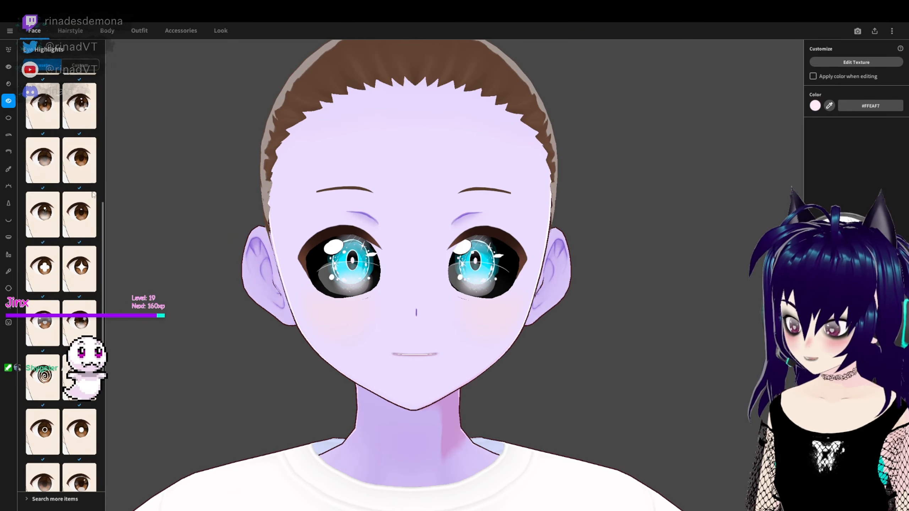
scroll(92, 194, up, 5)
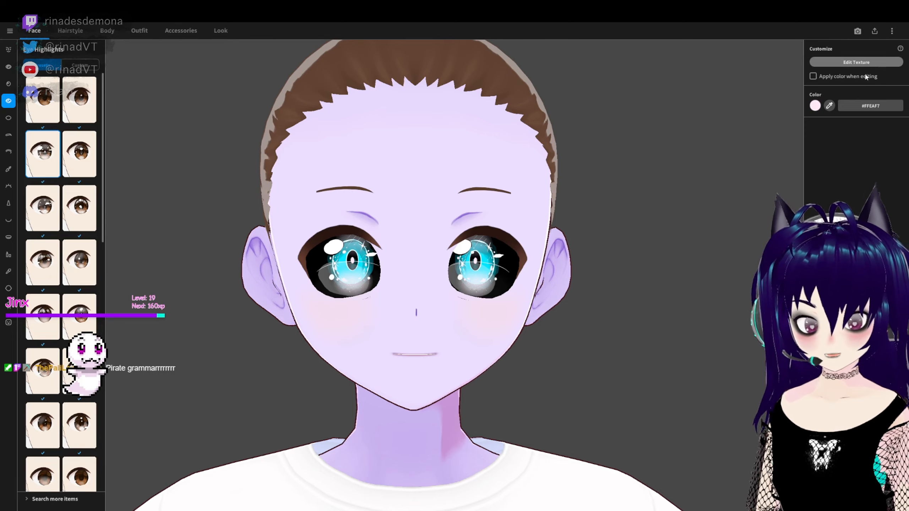
- Fade the highlight texture of both eyes in the texture editor with a soft eraser 235 wide, and leave the editor
click(859, 62)
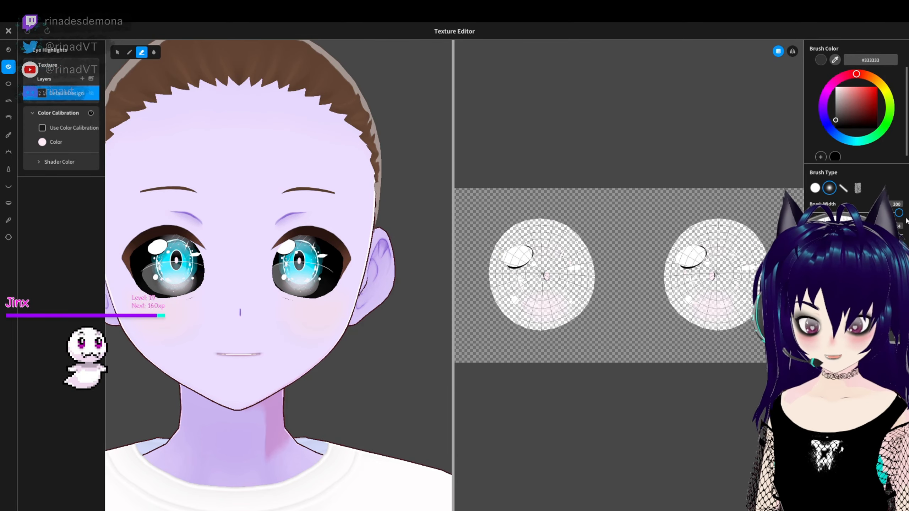
mouse_move(715, 276)
mouse_down()
mouse_move(578, 295)
mouse_move(541, 272)
mouse_move(523, 292)
mouse_up()
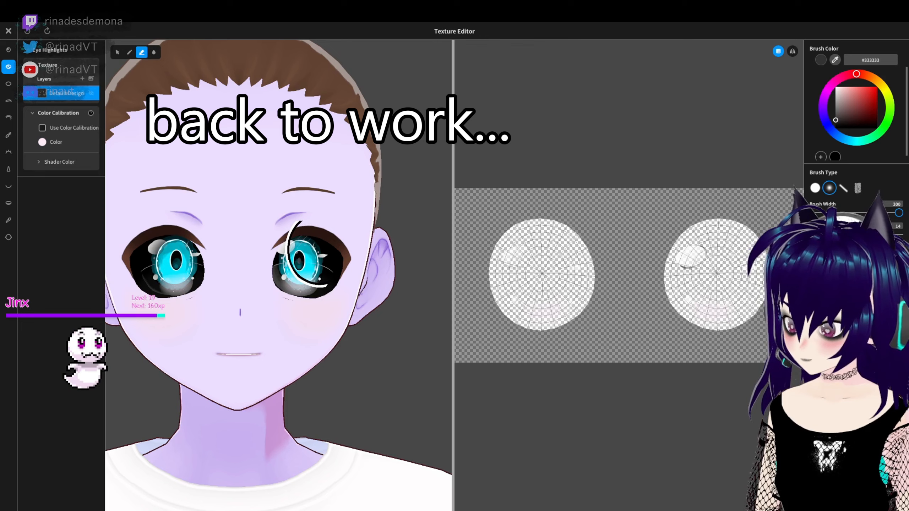
key(ctrl+z)
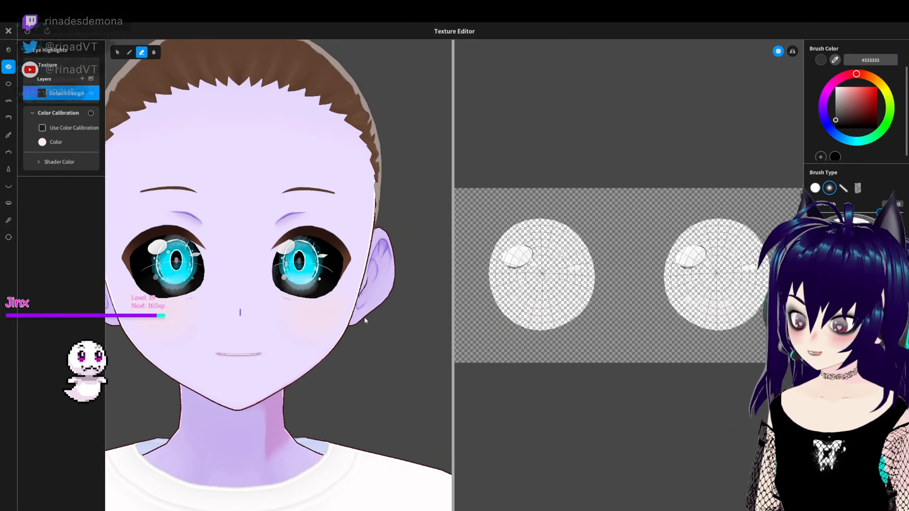
scroll(365, 320, down, 5)
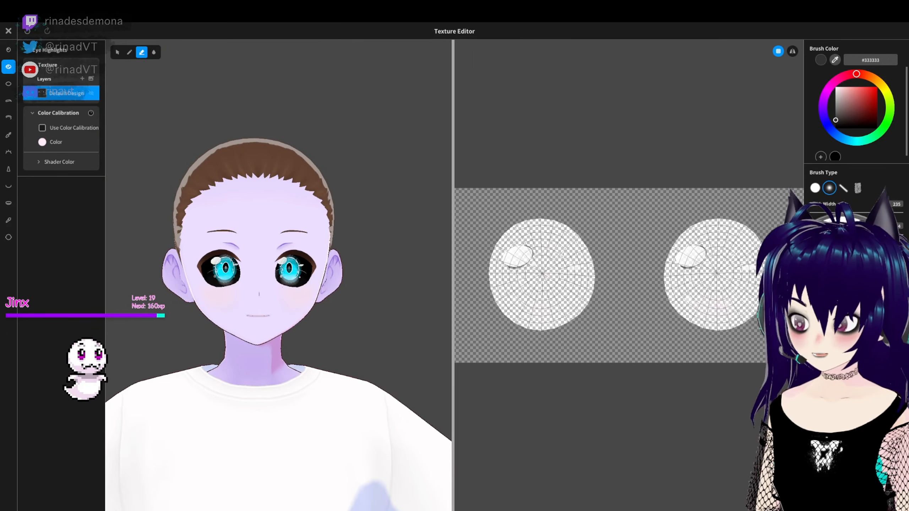
click(8, 31)
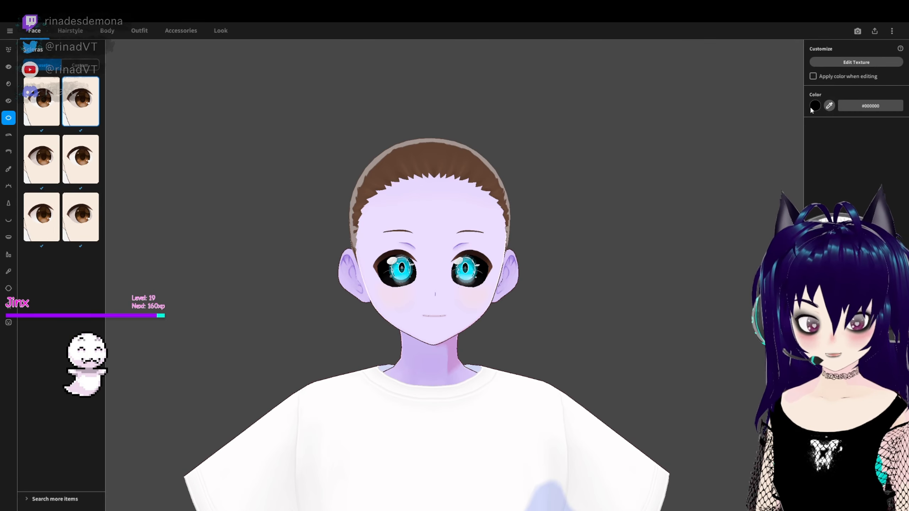
- Lighten the scleras to a very dark bluish grey, #1F1F22
click(814, 105)
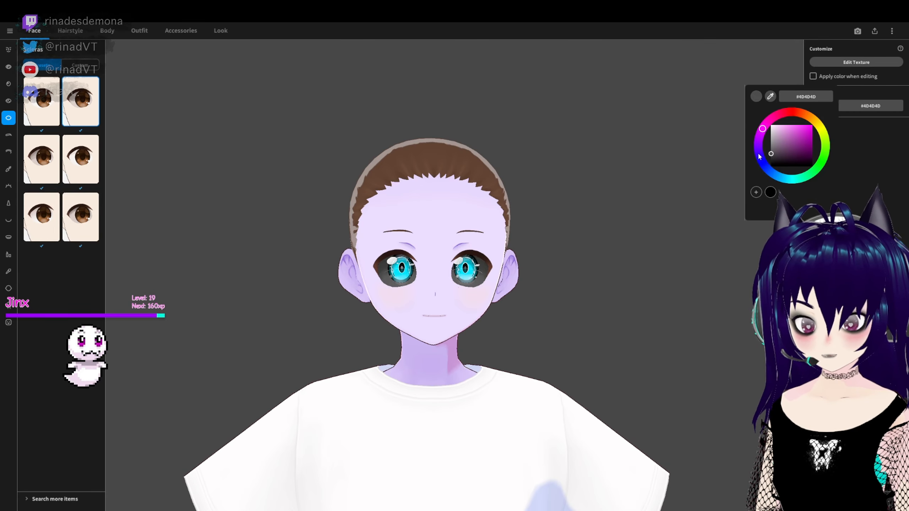
mouse_move(755, 168)
mouse_down()
mouse_move(787, 162)
mouse_move(755, 170)
mouse_up()
click(558, 299)
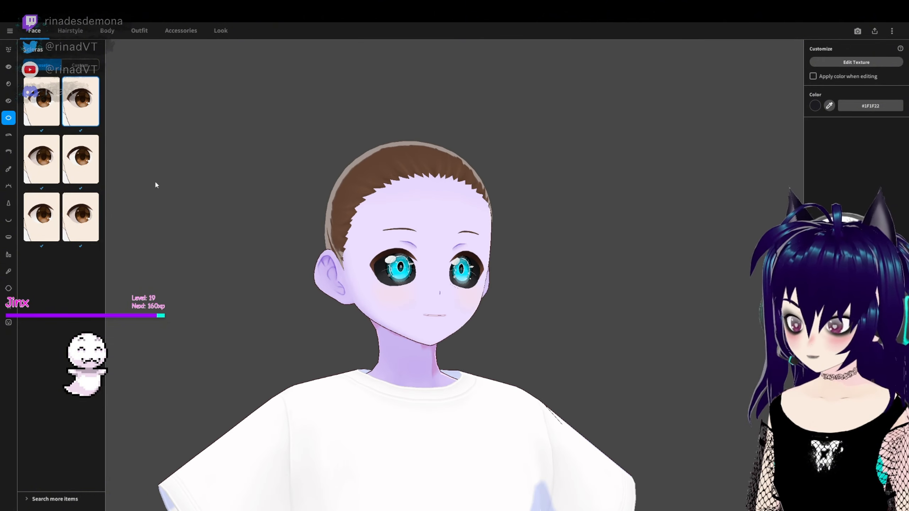
- Try the other sclera presets and return to the second one in the first row
click(42, 216)
click(42, 160)
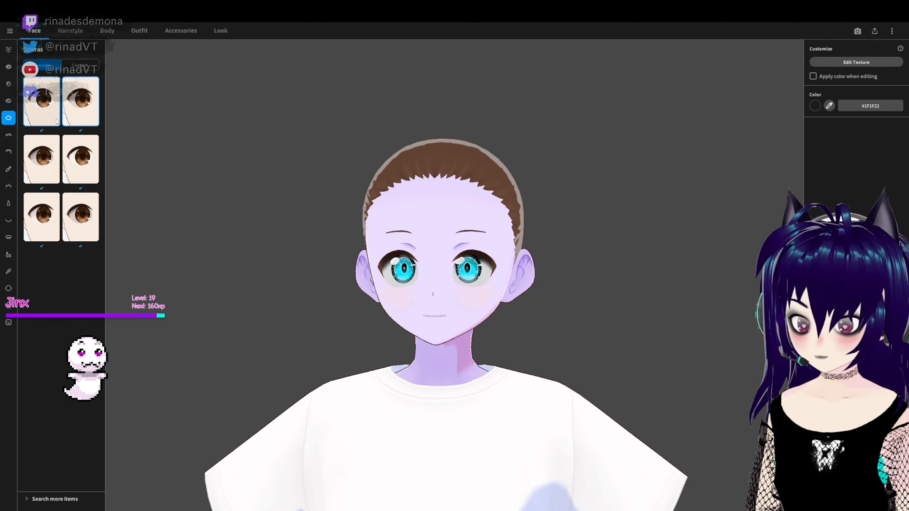
click(80, 100)
scroll(394, 287, up, 5)
right_drag(339, 294, 368, 322)
click(80, 159)
click(81, 217)
click(81, 101)
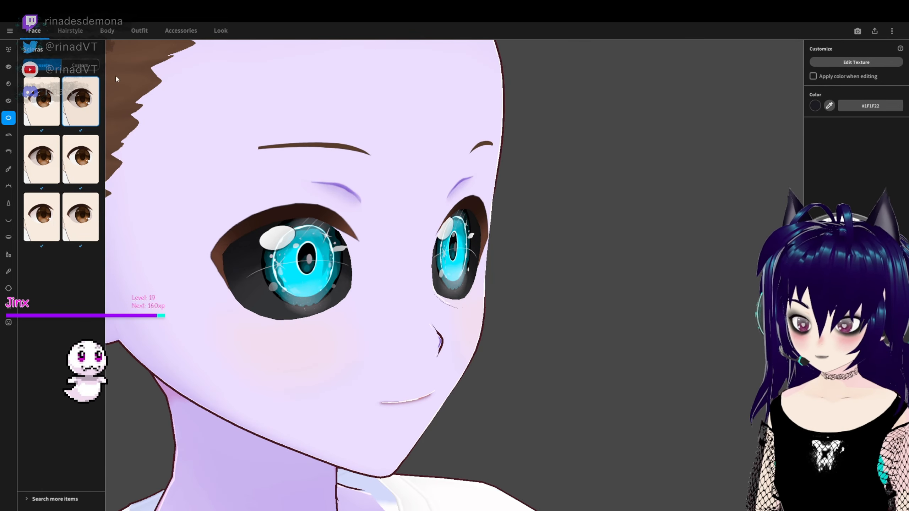
right_drag(658, 261, 546, 263)
scroll(546, 264, down, 8)
- Remove the avatar's eyebrows with a blank eyebrow option
click(8, 135)
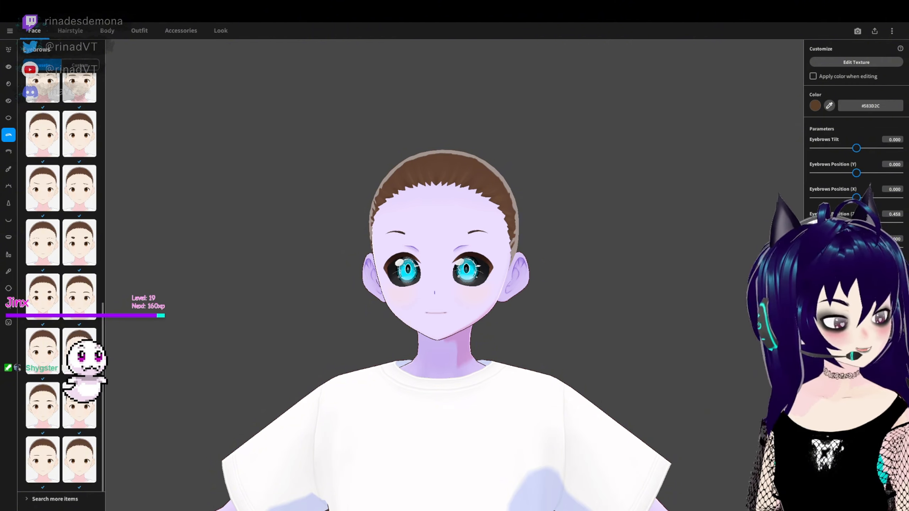
scroll(576, 272, up, 2)
drag(577, 272, 609, 238)
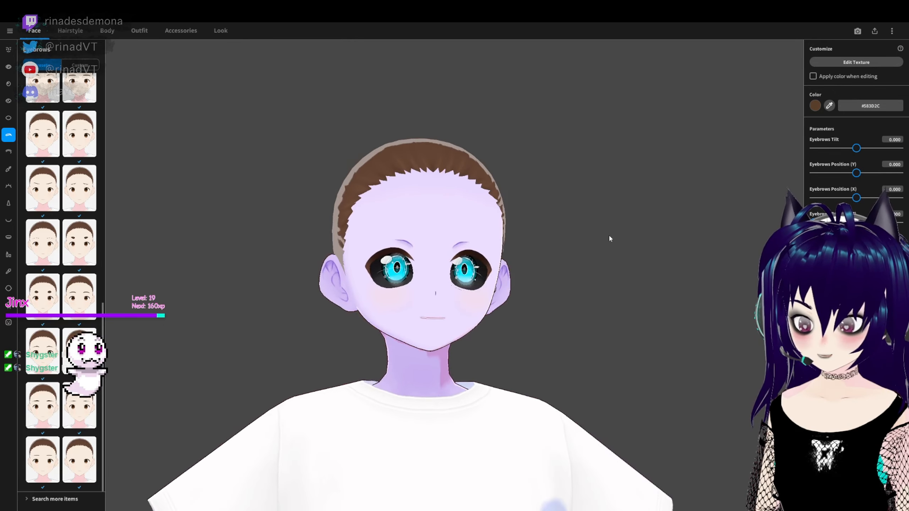
- Remove the eyelid crease lines above the eyes by applying the empty eyelid preset
click(9, 152)
mouse_move(416, 269)
right_down()
mouse_move(419, 261)
mouse_move(419, 274)
right_up()
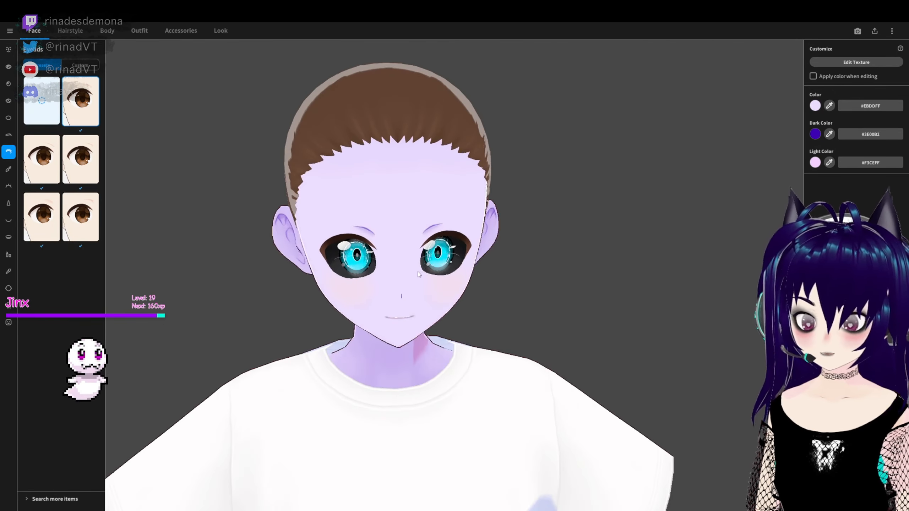
scroll(419, 275, up, 3)
right_drag(276, 262, 273, 261)
click(42, 101)
scroll(152, 144, down, 4)
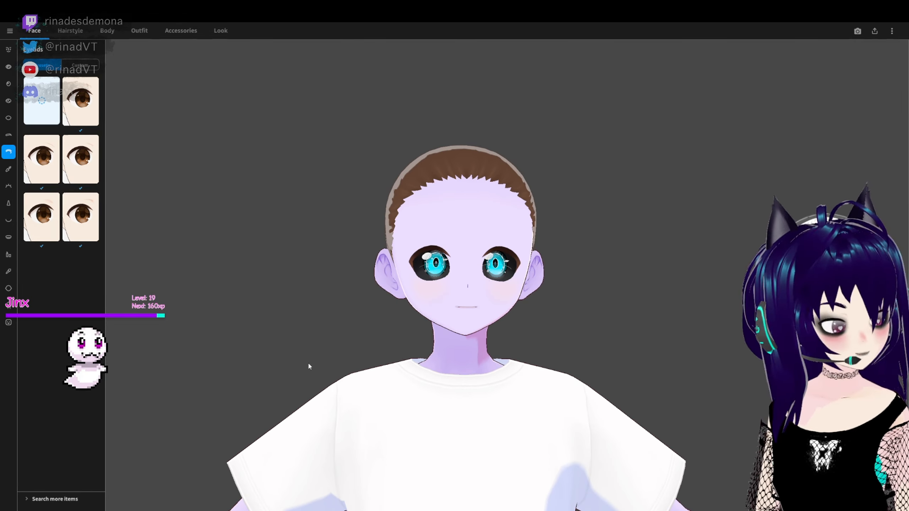
- Change the eyeliner colour to purple, #7B00A9
click(8, 169)
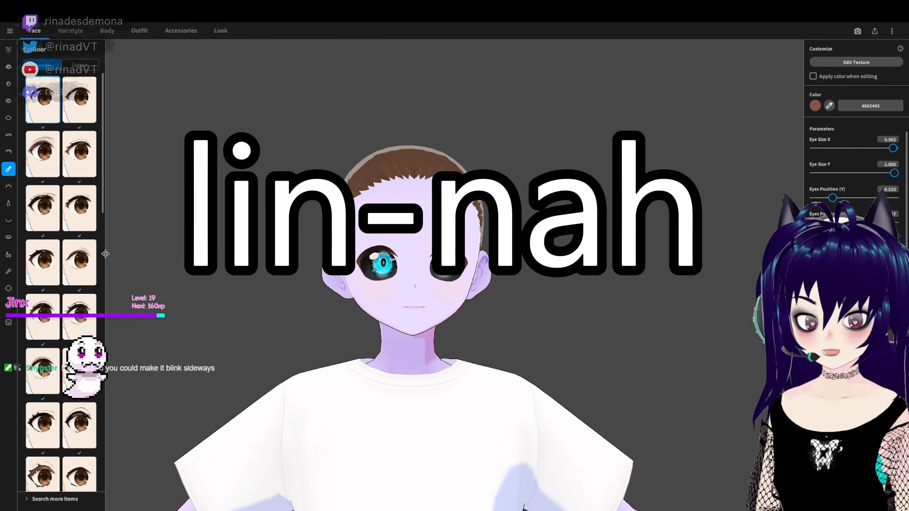
click(815, 105)
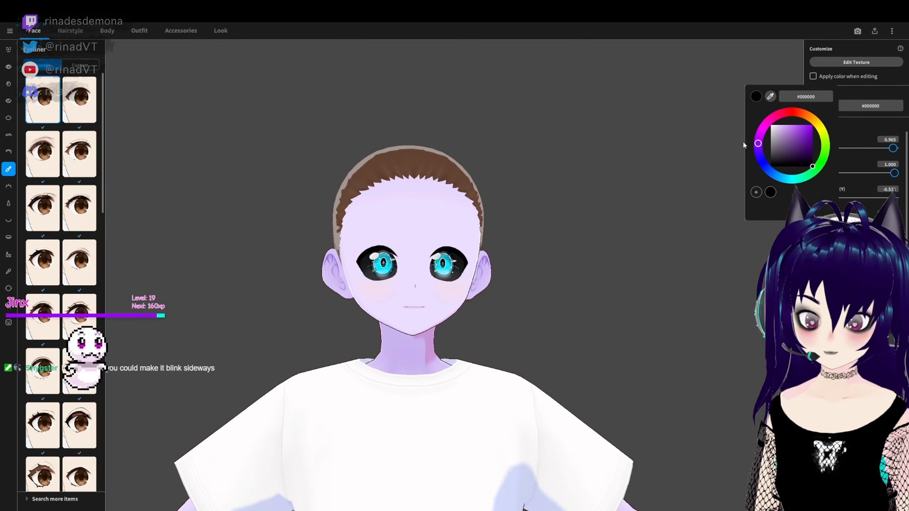
click(758, 138)
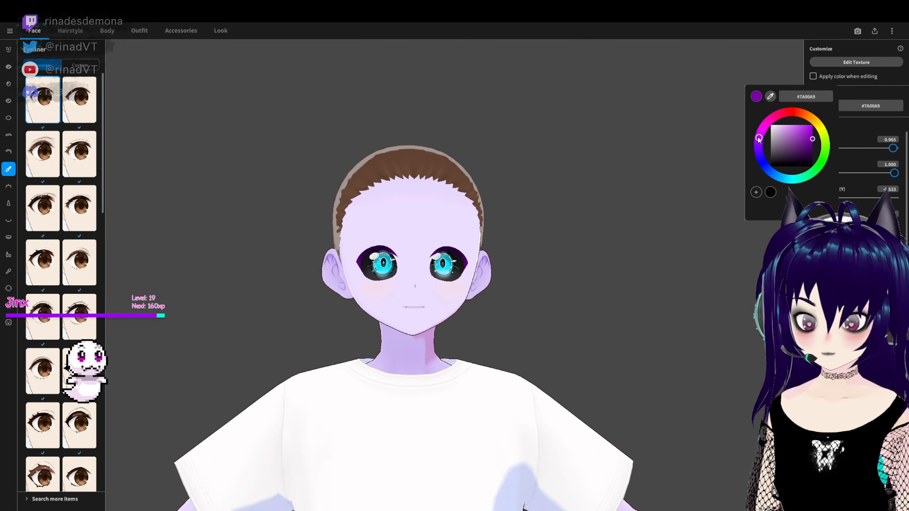
drag(759, 139, 759, 137)
- Try several eyeliner presets down the list and settle on the last one, which draws no upper line
click(42, 371)
scroll(54, 387, down, 3)
click(43, 358)
scroll(54, 394, down, 2)
click(77, 411)
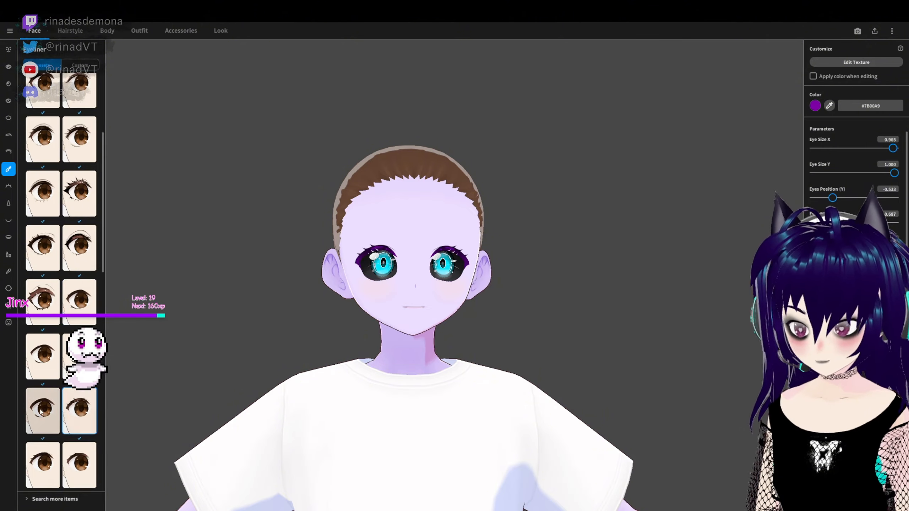
click(41, 412)
scroll(43, 429, down, 3)
click(76, 449)
scroll(76, 449, down, 3)
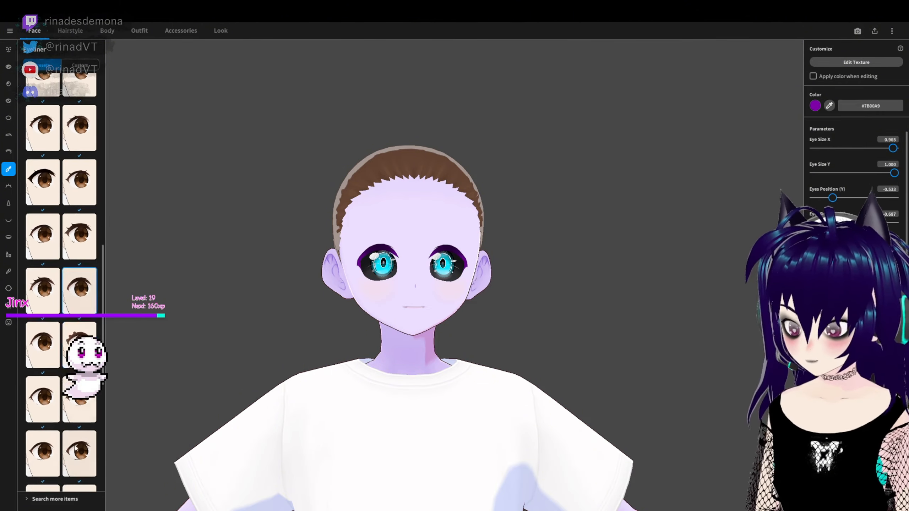
scroll(76, 448, down, 2)
click(42, 473)
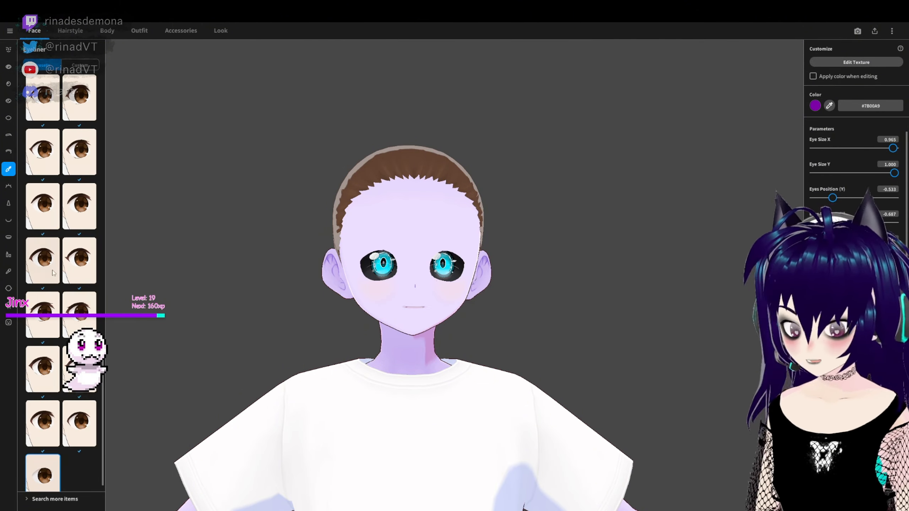
- Try lowering the Rotate Eye Socket parameter of the eye set
click(9, 66)
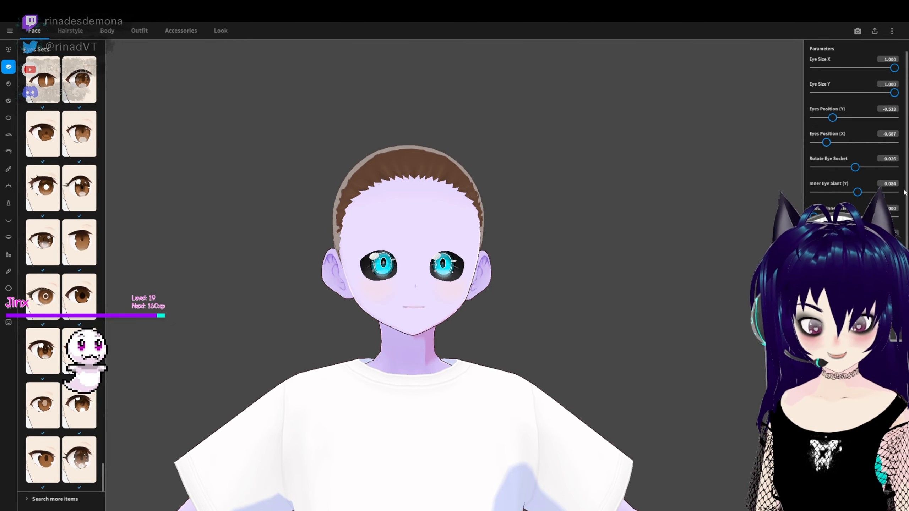
click(9, 84)
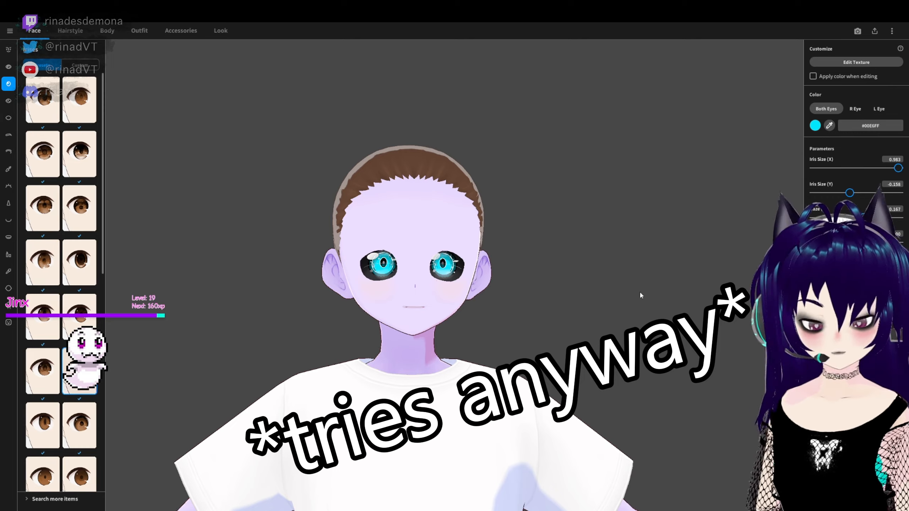
click(8, 67)
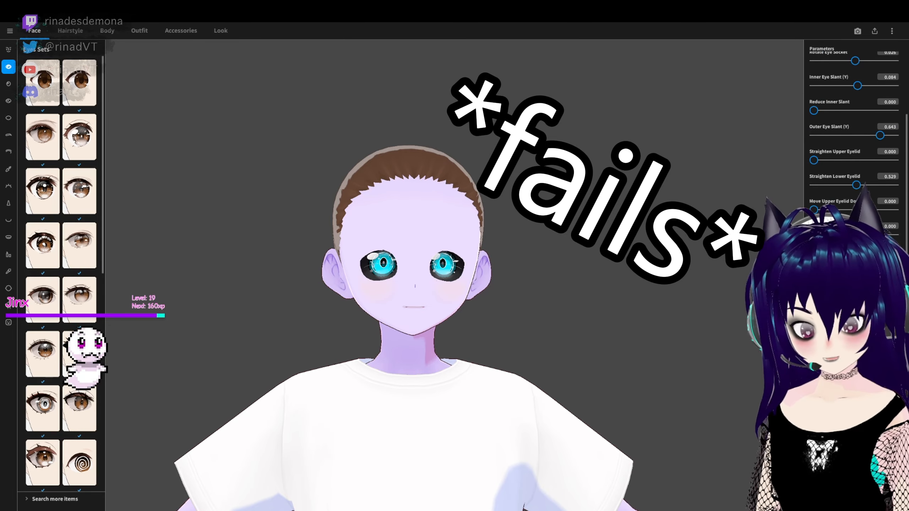
drag(855, 167, 822, 167)
- Try several eyelash presets and settle on the short outer-corner lashes in the first column of the sixth row
click(8, 186)
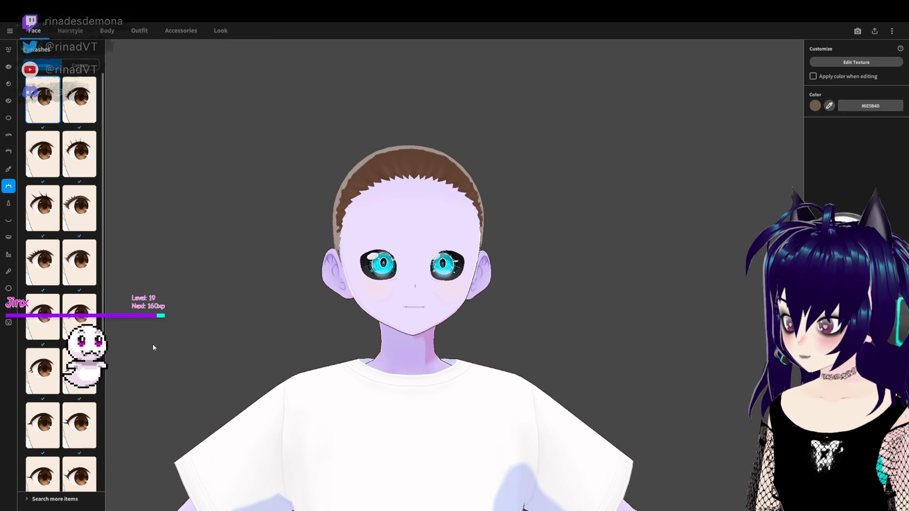
scroll(104, 294, down, 2)
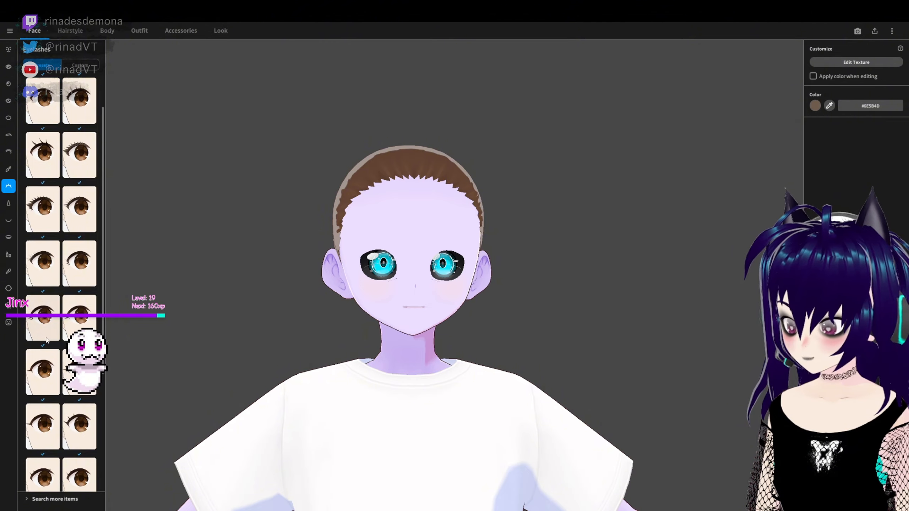
click(43, 318)
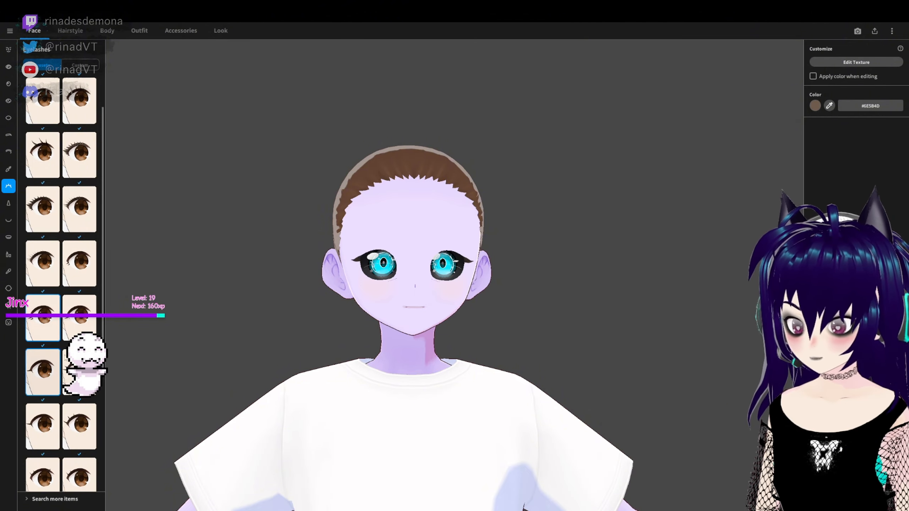
click(35, 385)
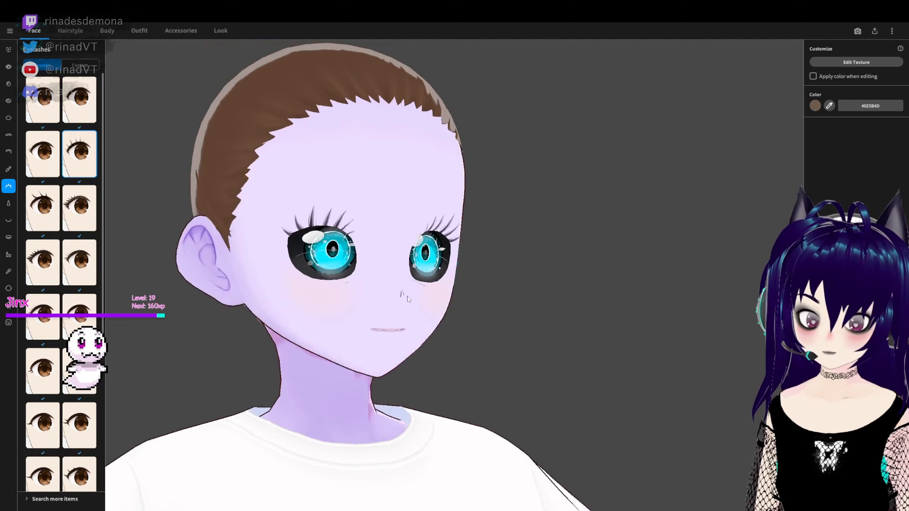
right_drag(408, 296, 336, 296)
click(44, 263)
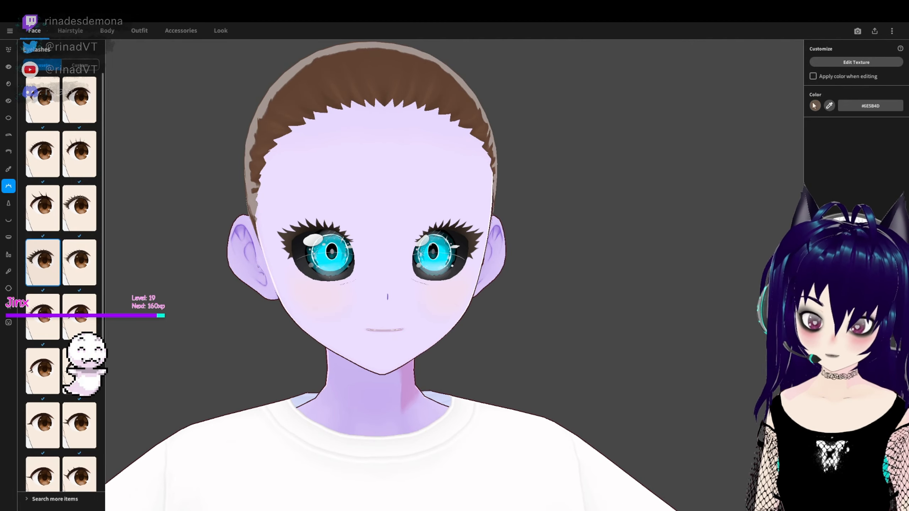
click(43, 317)
click(79, 317)
scroll(65, 308, down, 2)
click(43, 300)
scroll(43, 300, down, 2)
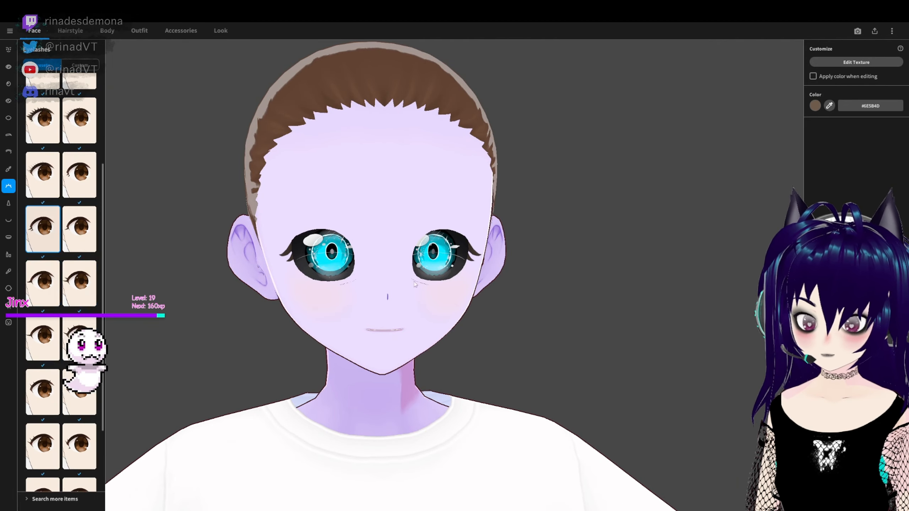
scroll(415, 284, down, 1)
- Colour the eyelashes muted purple, #63499A
click(815, 105)
click(758, 143)
drag(798, 147, 826, 158)
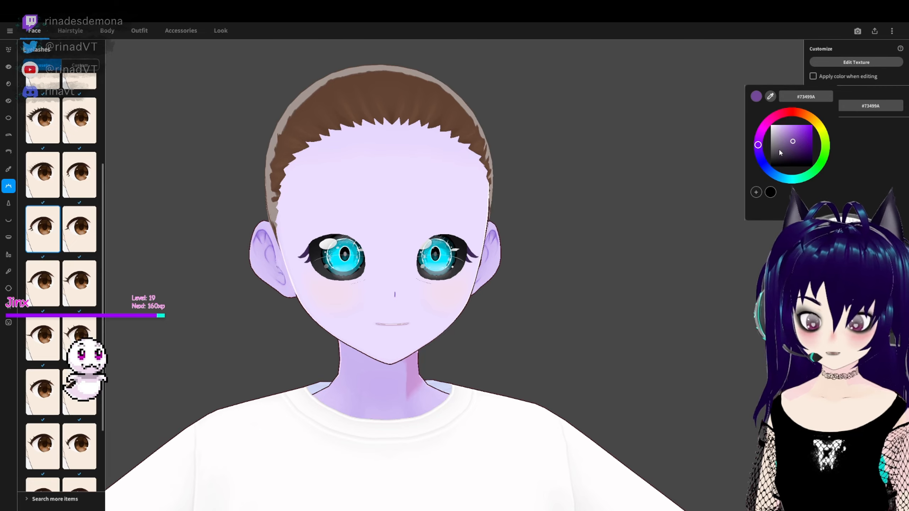
click(758, 152)
mouse_move(508, 247)
right_down()
mouse_move(631, 247)
mouse_move(596, 254)
right_up()
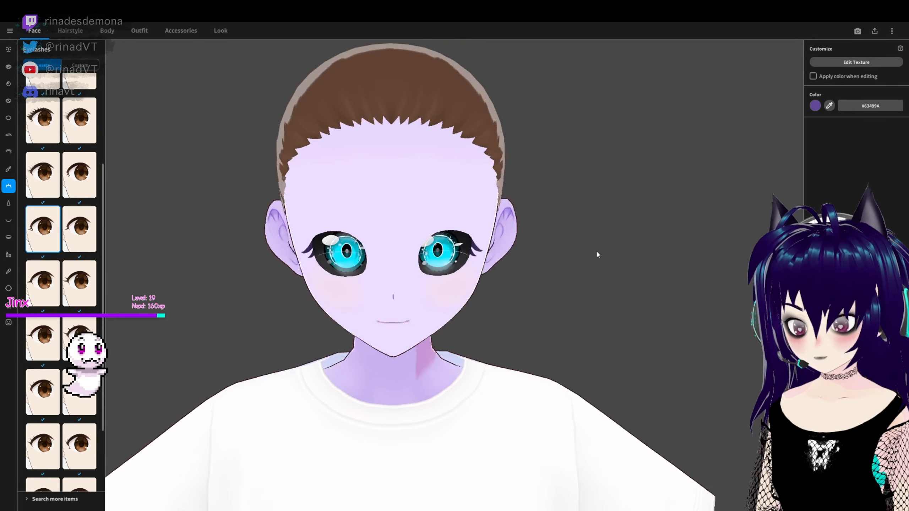
- Remove the drawn nose from the face by applying the empty nose preset
click(8, 203)
click(44, 100)
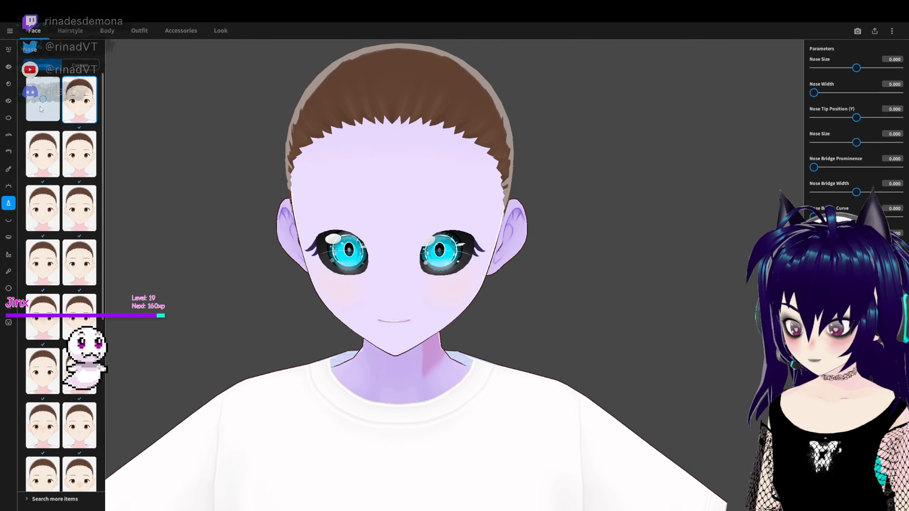
- Apply the mouth preset in the second column of the second row
right_drag(547, 366, 551, 342)
mouse_move(396, 364)
right_down()
mouse_move(417, 364)
mouse_move(378, 356)
mouse_move(394, 358)
right_up()
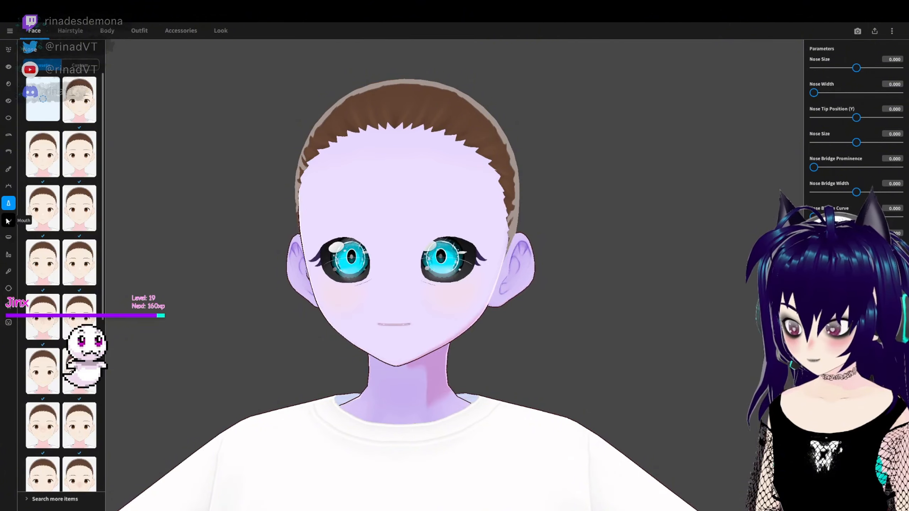
click(7, 222)
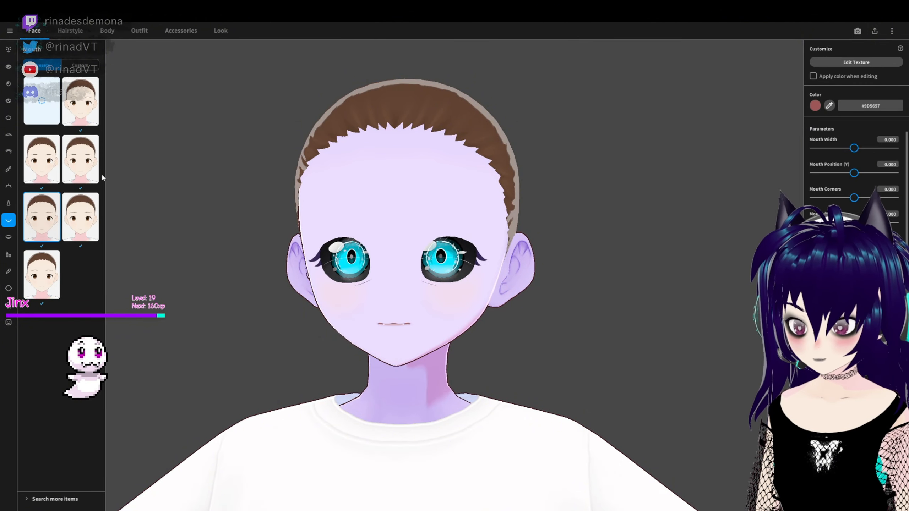
click(80, 160)
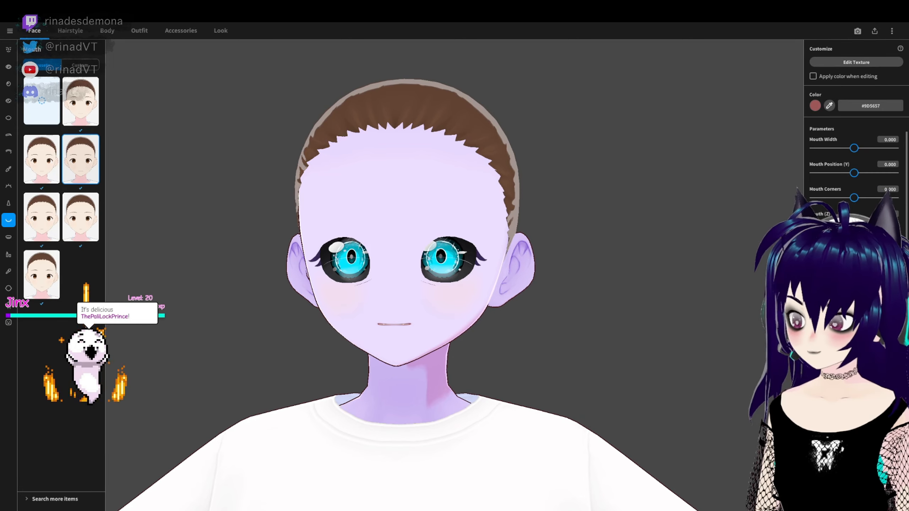
- Preview the Smiling, Sad, Angry, Happy and Closed expressions in the Expression Editor
click(9, 323)
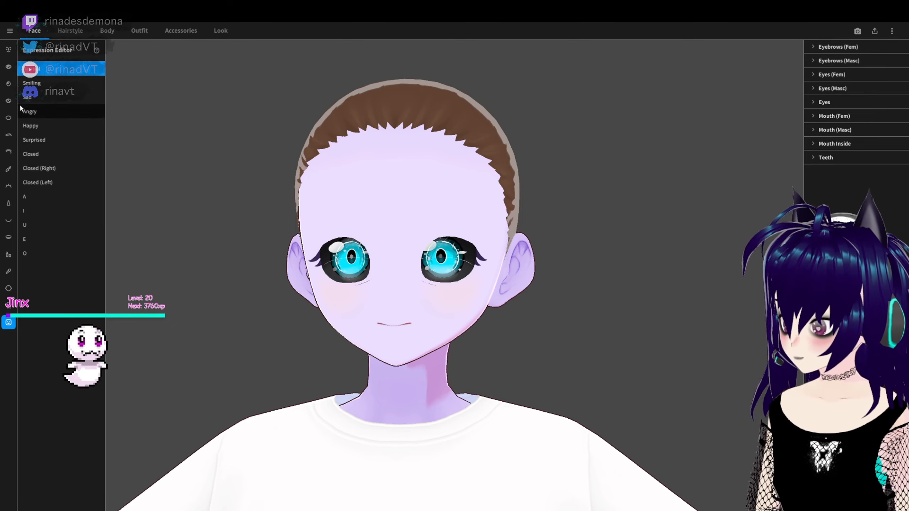
click(36, 83)
click(38, 97)
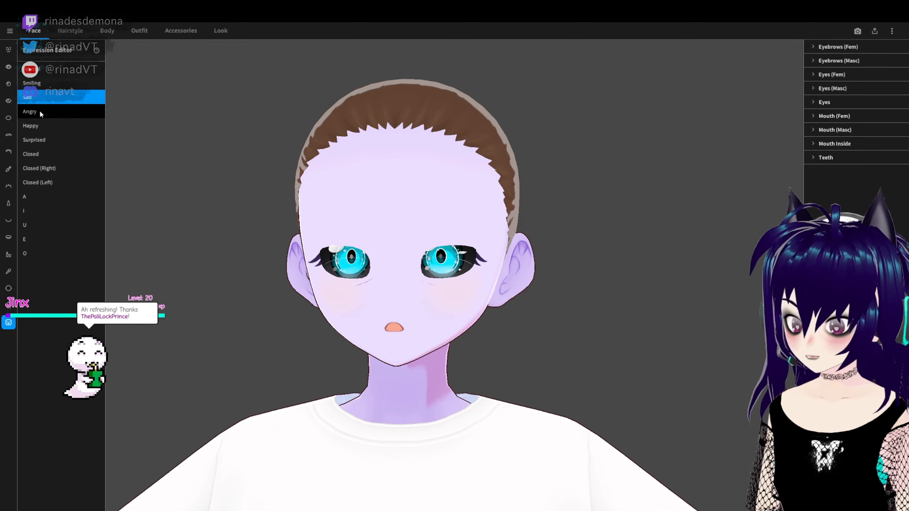
click(43, 113)
click(43, 128)
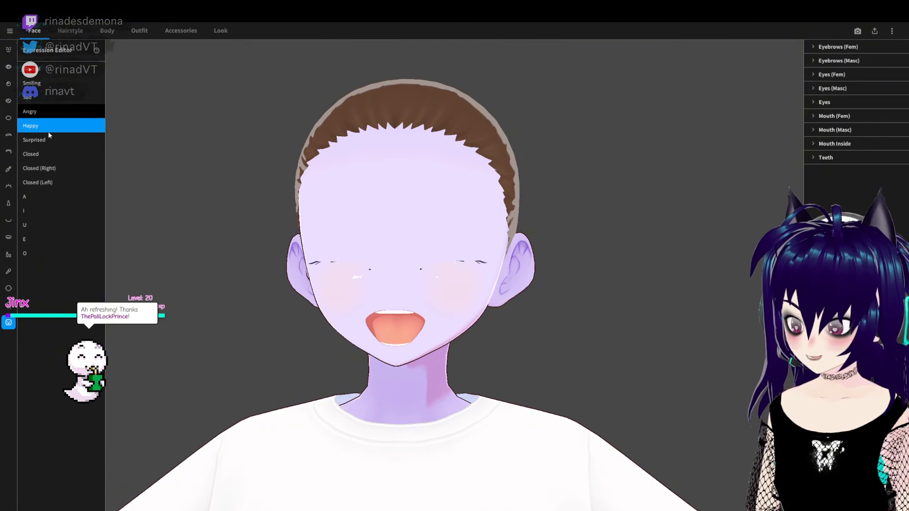
click(46, 113)
click(37, 154)
- Open the mouth in the Neutral expression by setting Mouth (Fem) A and I to 57.083 and Surprised to 2.917
click(42, 70)
click(814, 118)
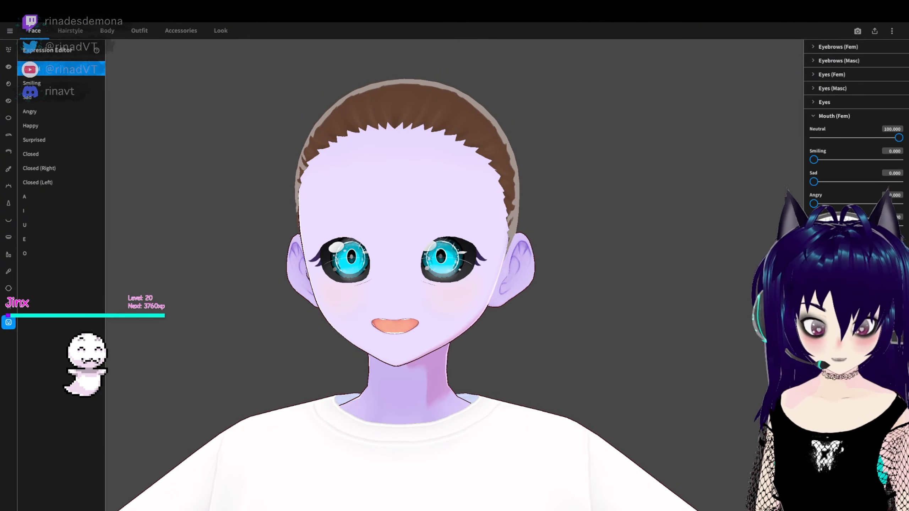
scroll(855, 143, down, 2)
scroll(855, 143, down, 1)
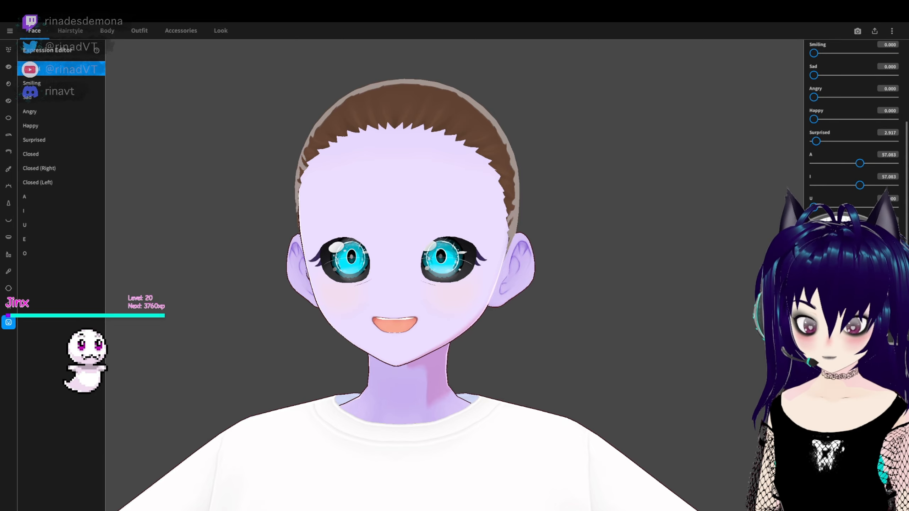
- Open the Mouth Inside texture for editing in the Texture Editor
click(8, 238)
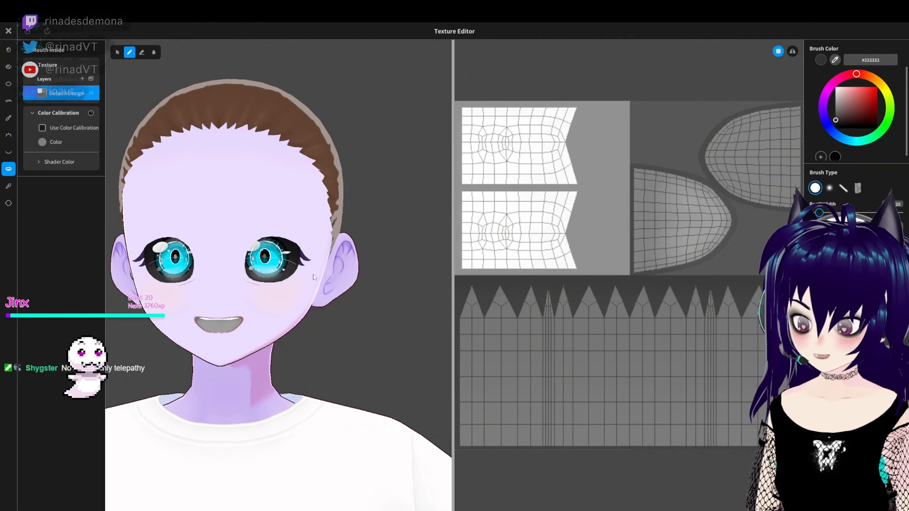
right_drag(260, 276, 323, 247)
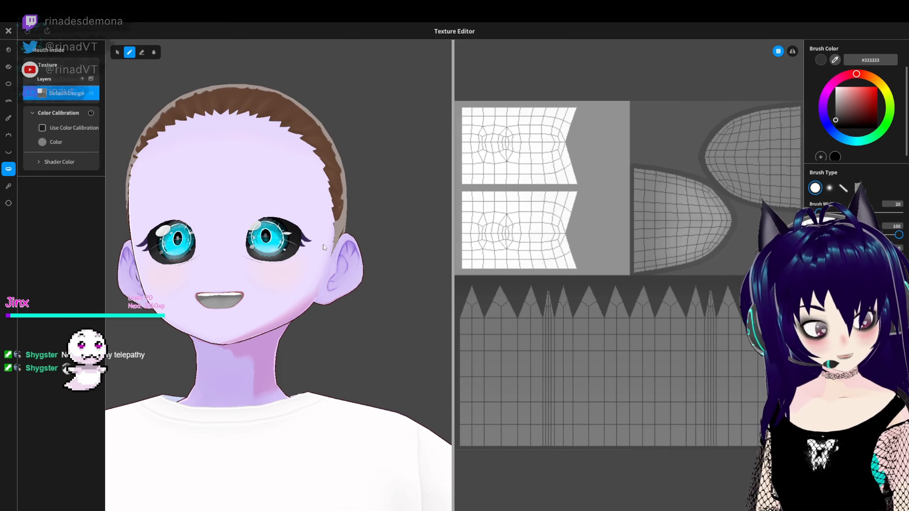
mouse_move(323, 244)
right_down()
mouse_move(342, 173)
mouse_move(272, 183)
mouse_move(294, 184)
right_up()
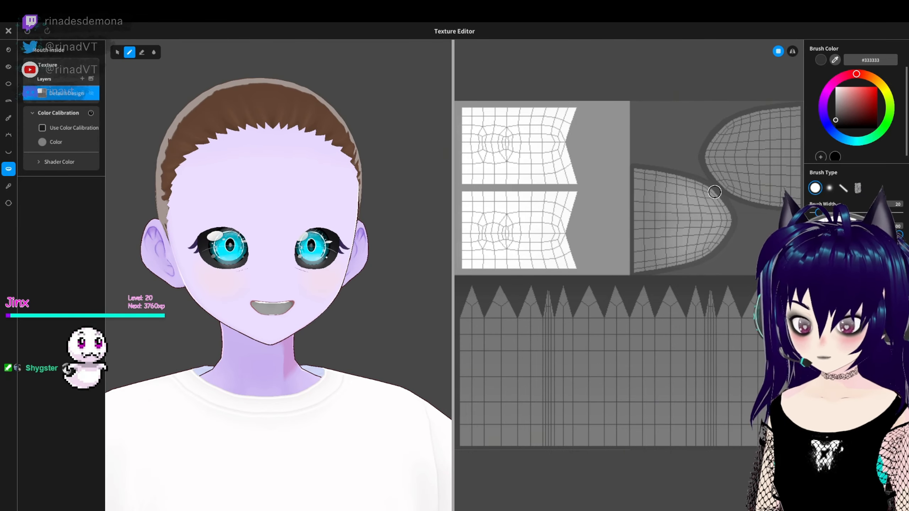
- Try painting the tongue area with test strokes in purple shades such as #6400BD, using a 146-wide brush
mouse_move(721, 188)
mouse_down()
mouse_move(698, 169)
mouse_move(663, 229)
mouse_move(603, 214)
mouse_up()
key(ctrl+z)
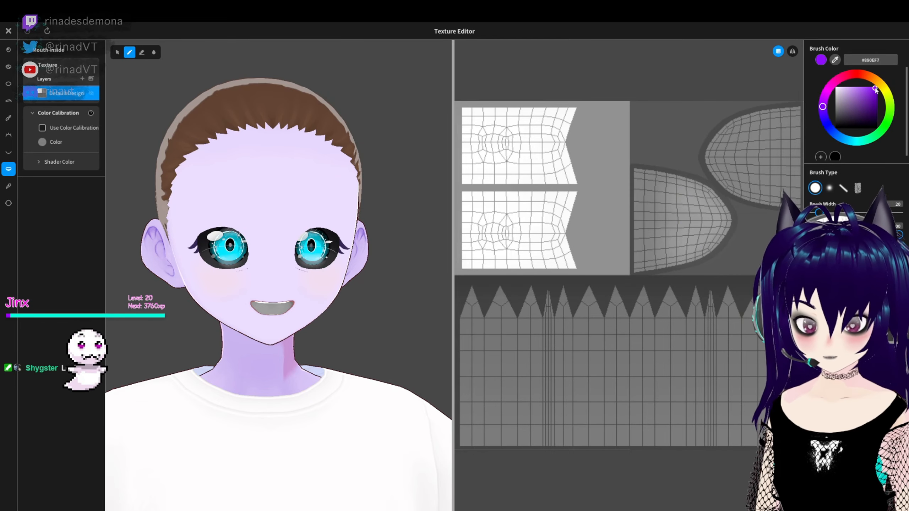
drag(680, 235, 728, 151)
key(ctrl+z)
click(877, 102)
mouse_move(689, 251)
mouse_down()
mouse_move(683, 179)
mouse_move(762, 158)
mouse_up()
key(ctrl+z)
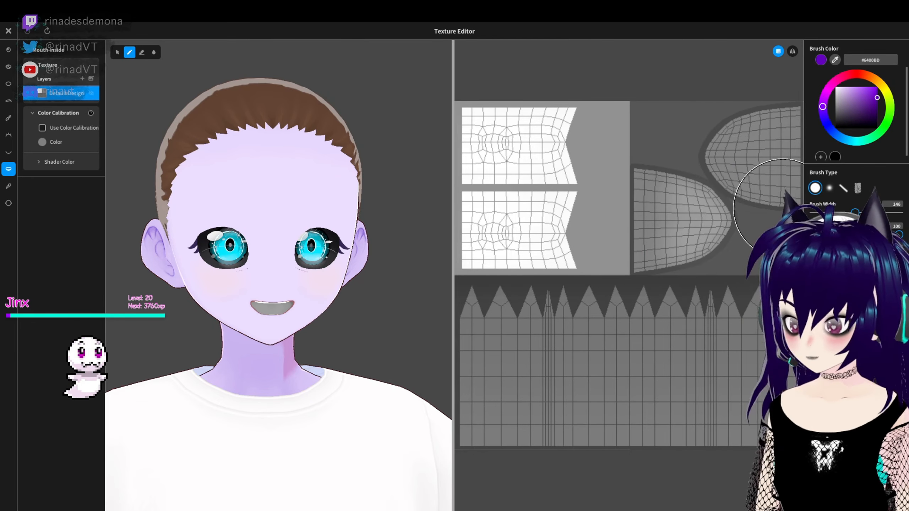
click(871, 102)
drag(699, 167, 764, 119)
key(ctrl+z)
- Try painting the tongue area in teal, #16959E
click(829, 87)
drag(649, 176, 758, 146)
key(ctrl+z)
click(854, 141)
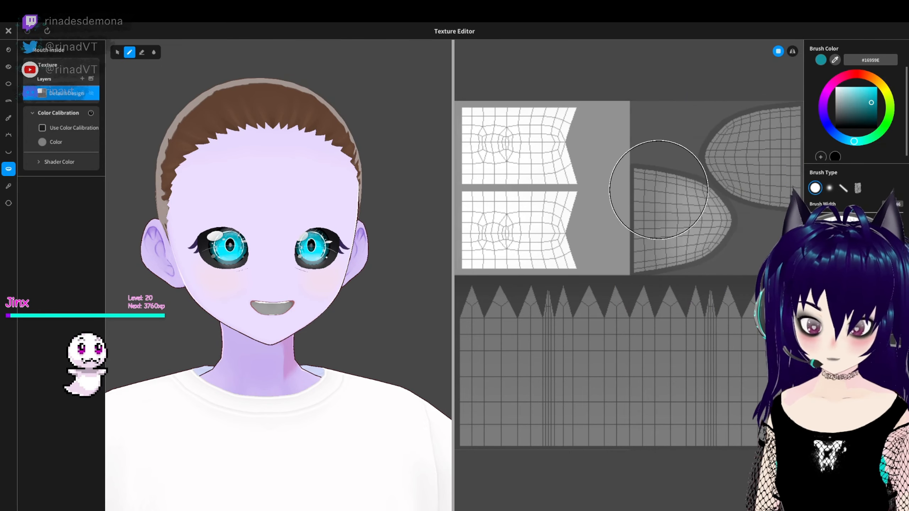
drag(660, 189, 732, 168)
key(ctrl+z)
- Try painting the tongue area in navy shades, #061C70 and #061A68
click(875, 102)
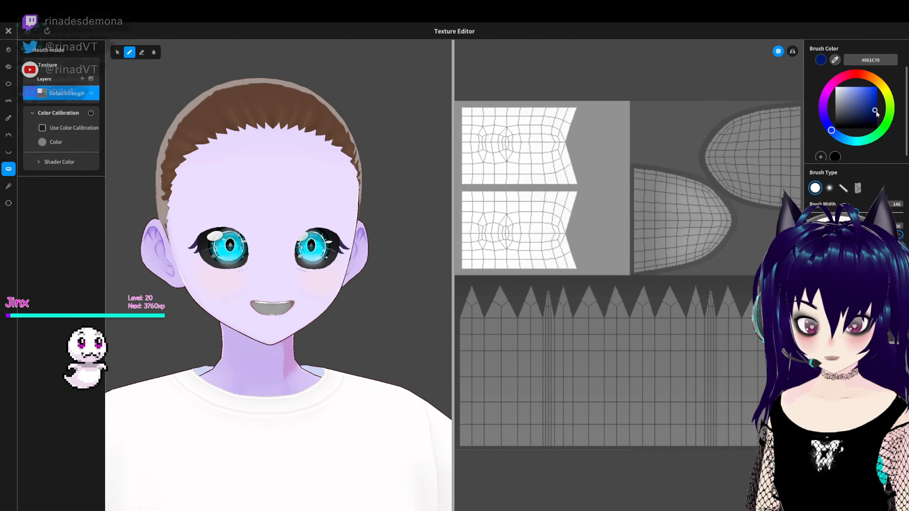
drag(651, 215, 751, 178)
key(ctrl+z)
click(875, 113)
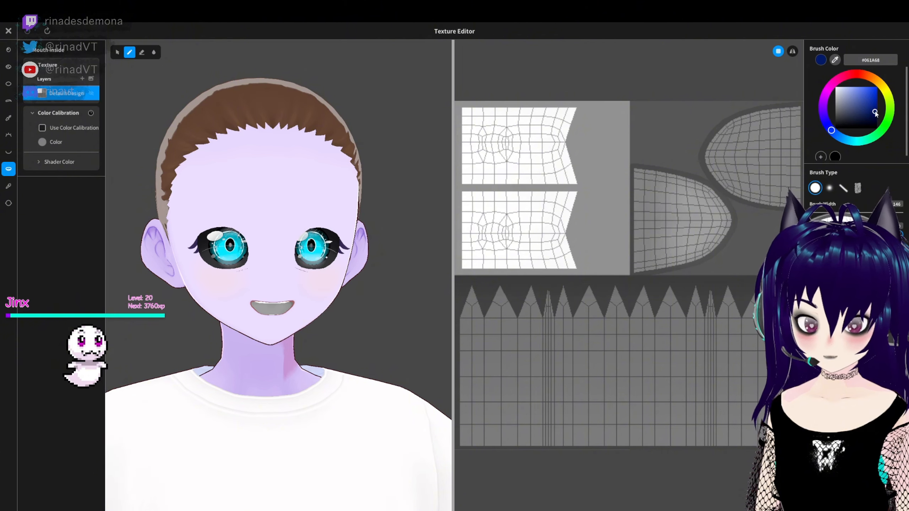
mouse_move(706, 155)
mouse_down()
mouse_move(677, 157)
mouse_move(754, 164)
mouse_up()
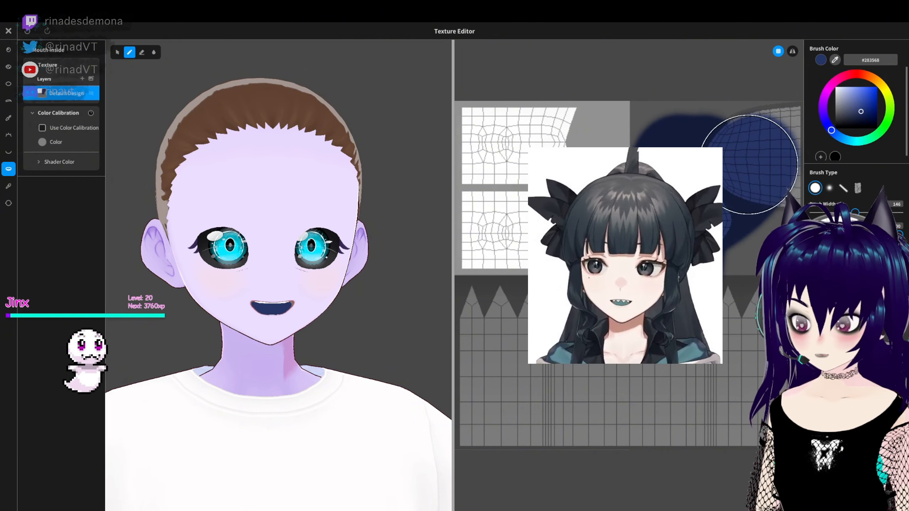
key(ctrl+z)
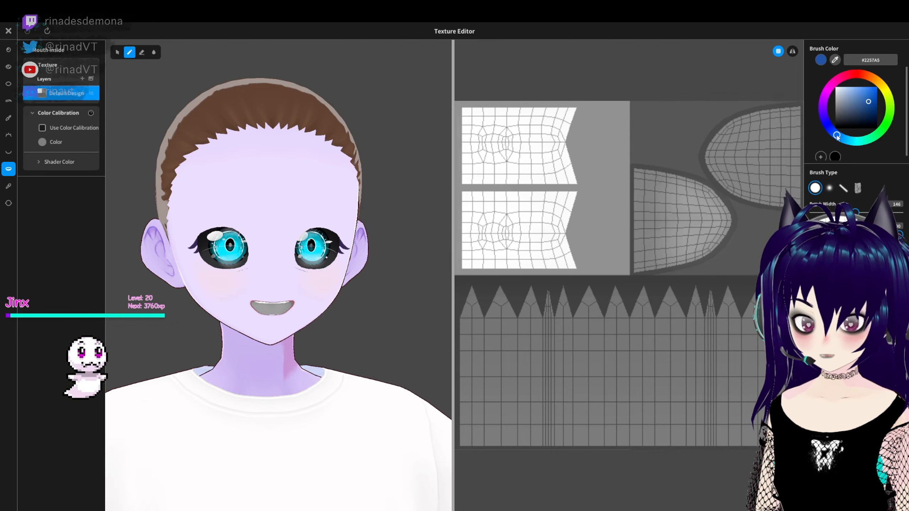
- Test a few blue shades and paint the tongue area of the texture deep blue, #0C4068
drag(837, 136, 842, 138)
drag(719, 161, 759, 150)
key(ctrl+z)
click(869, 109)
click(718, 151)
key(ctrl+z)
click(872, 111)
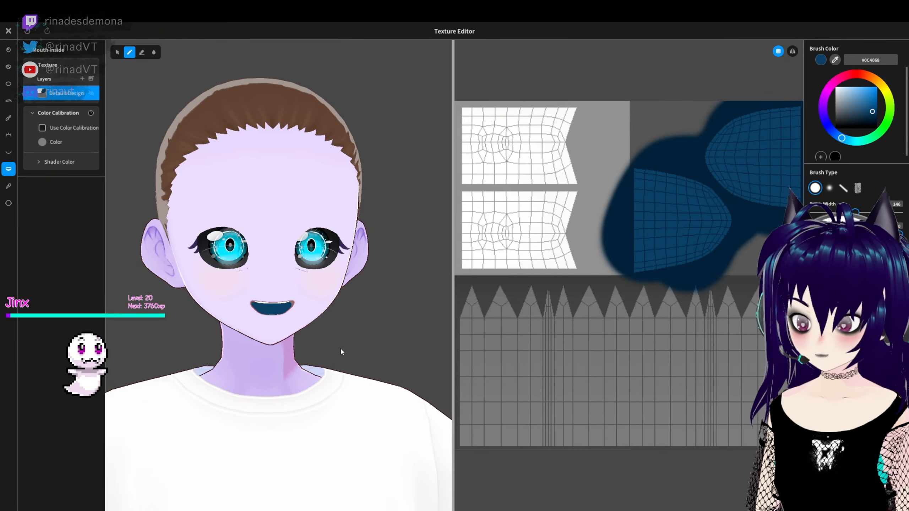
- Try painting the mouth cavity area of the texture in the tongue's deep blue, #0C4068
right_drag(341, 348, 322, 275)
mouse_move(681, 333)
mouse_down()
mouse_move(509, 335)
mouse_move(732, 380)
mouse_move(563, 323)
mouse_up()
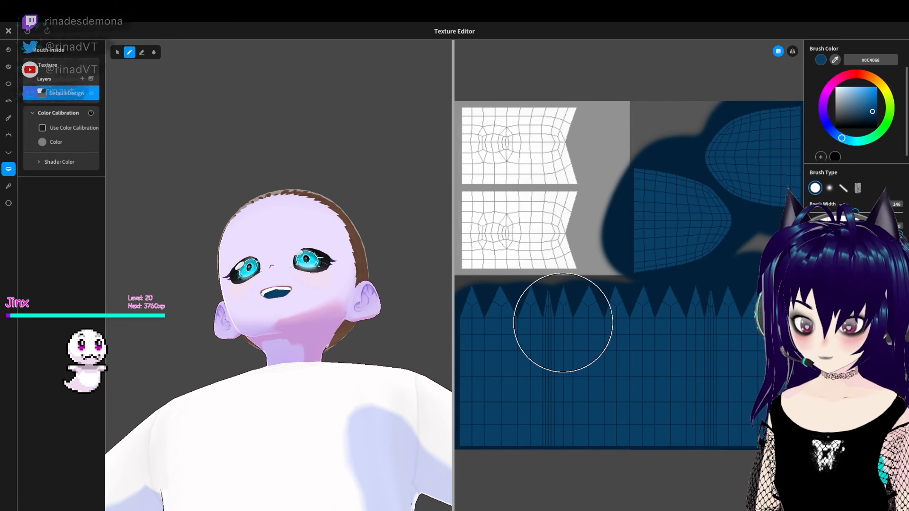
mouse_move(342, 298)
right_down()
mouse_move(345, 359)
mouse_move(348, 325)
mouse_move(387, 341)
right_up()
scroll(345, 359, up, 3)
key(ctrl+z)
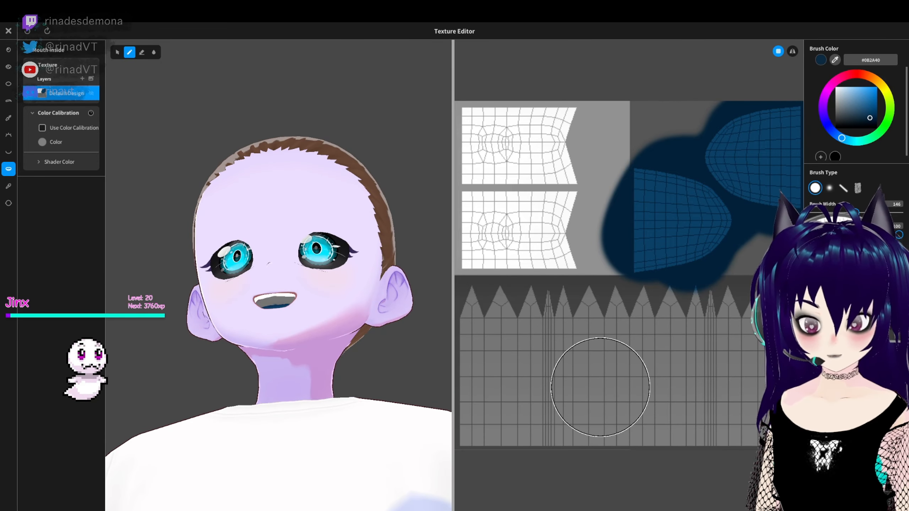
- Paint the mouth cavity area a darker blue, #0B2A40, and save the Mouth Inside texture
mouse_move(600, 387)
mouse_down()
mouse_move(558, 402)
mouse_move(654, 410)
mouse_move(776, 330)
mouse_move(617, 311)
mouse_move(536, 321)
mouse_move(621, 342)
mouse_up()
mouse_move(195, 352)
right_down()
mouse_move(352, 370)
mouse_move(320, 371)
mouse_move(342, 357)
mouse_move(342, 373)
right_up()
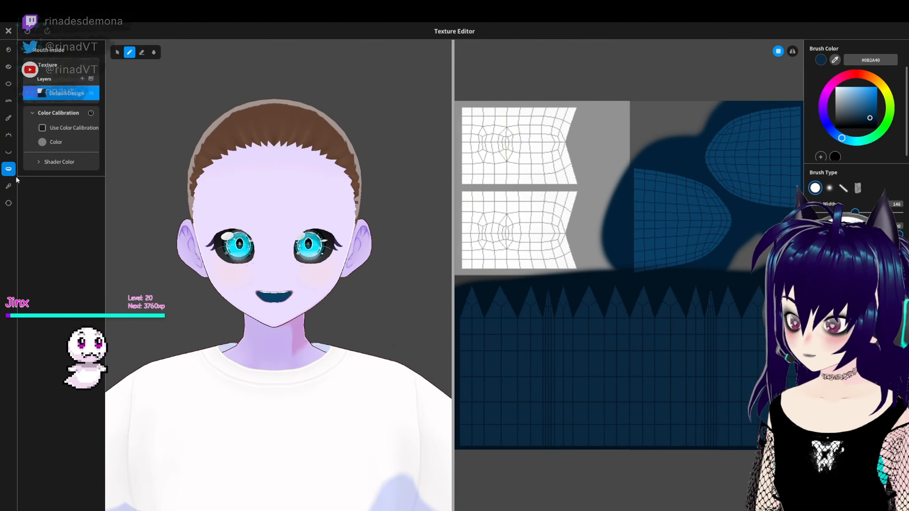
click(8, 152)
click(8, 31)
click(454, 345)
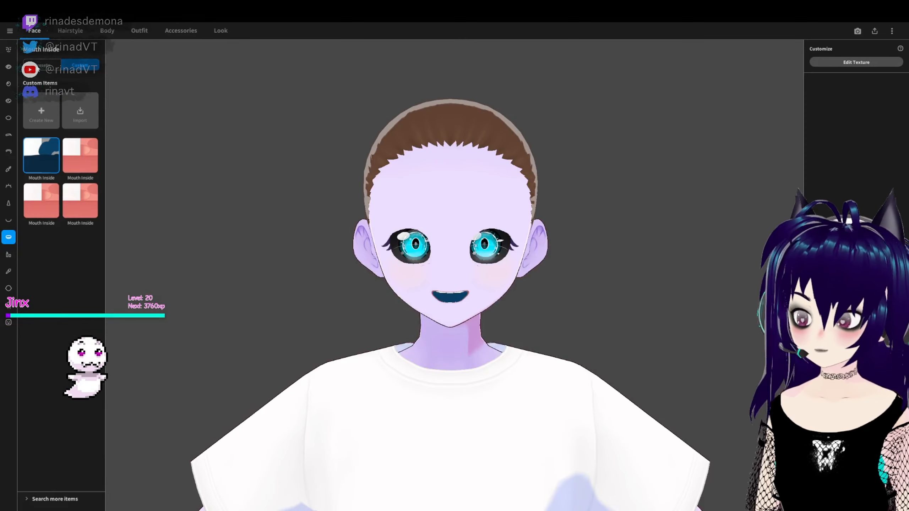
- Try several mouth presets, including the empty one, and settle on the second preset in the first row
click(8, 219)
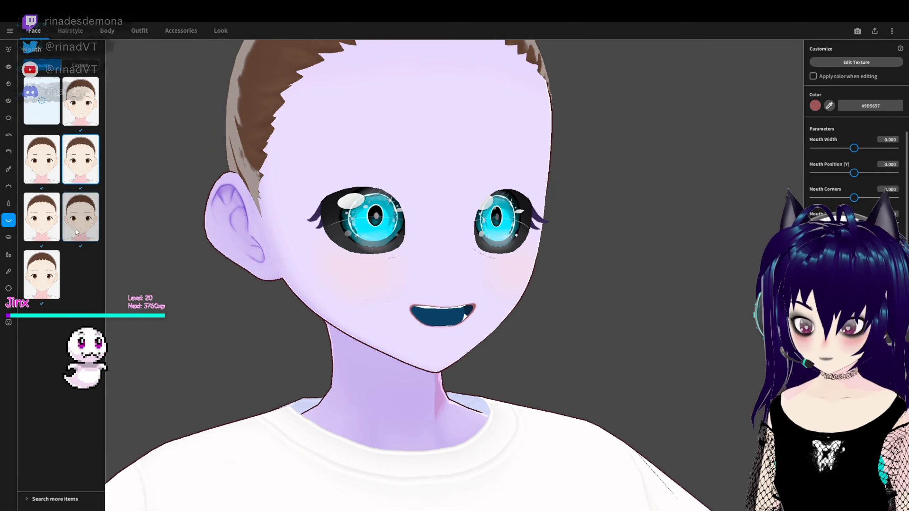
click(76, 235)
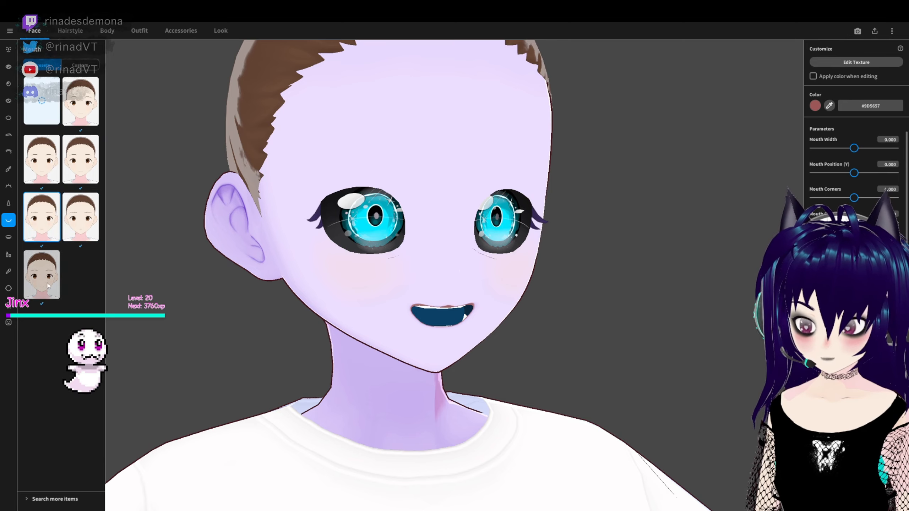
click(59, 289)
click(80, 106)
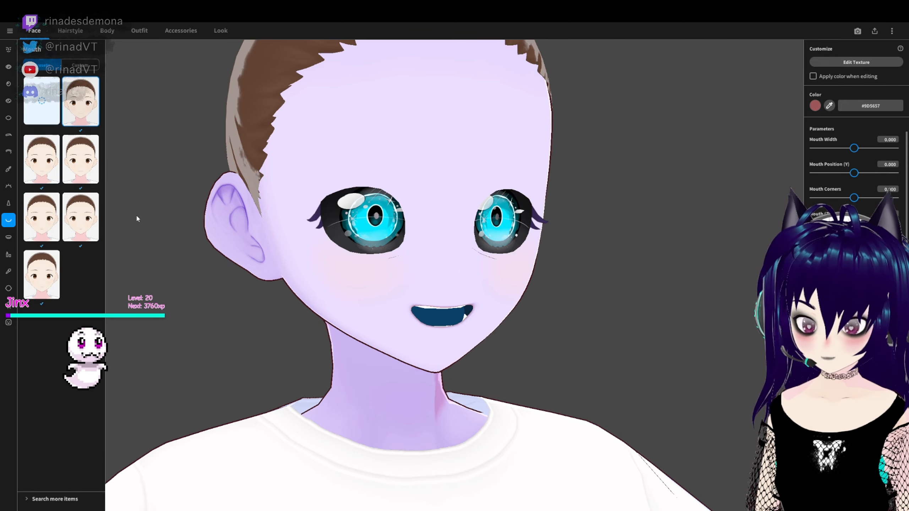
right_drag(387, 279, 405, 310)
scroll(372, 280, down, 2)
click(478, 357)
scroll(478, 356, up, 4)
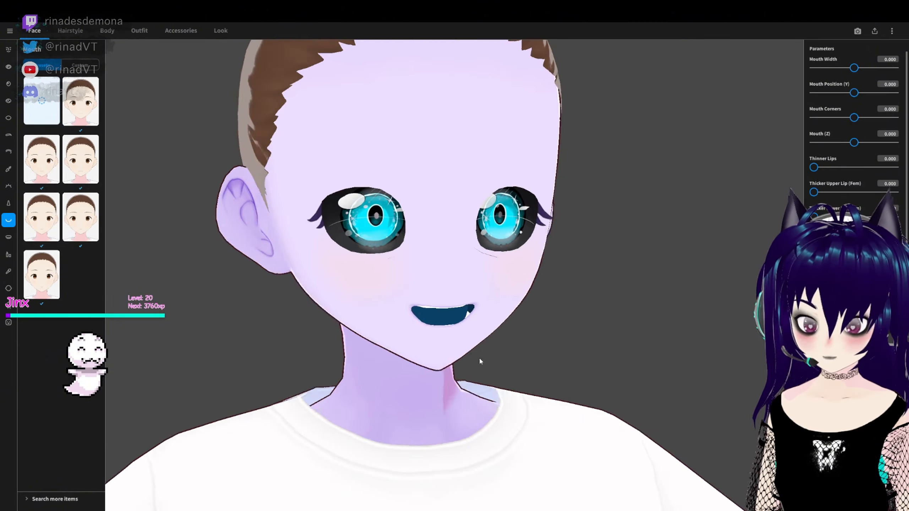
scroll(483, 350, down, 5)
right_drag(483, 351, 464, 354)
scroll(431, 274, up, 5)
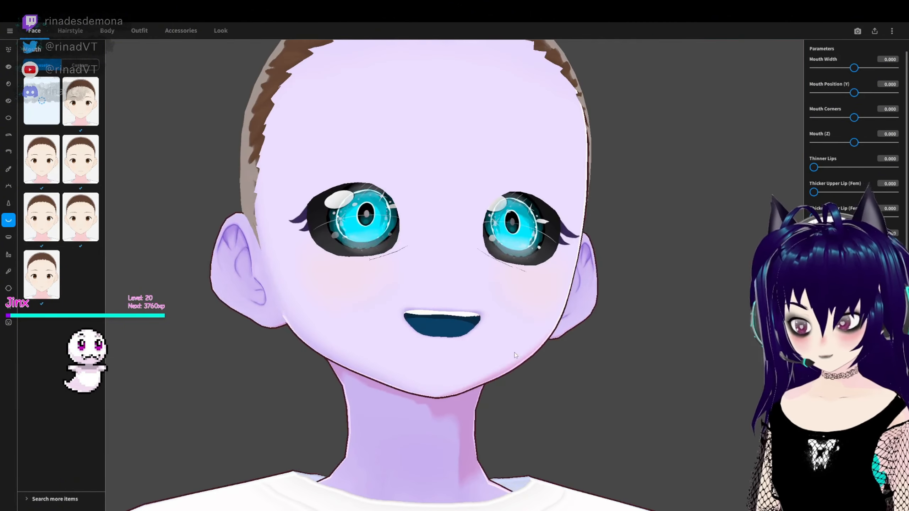
click(80, 101)
- Try the teeth parameters of the mouth and give it jagged upper and lower teeth
right_drag(327, 281, 403, 282)
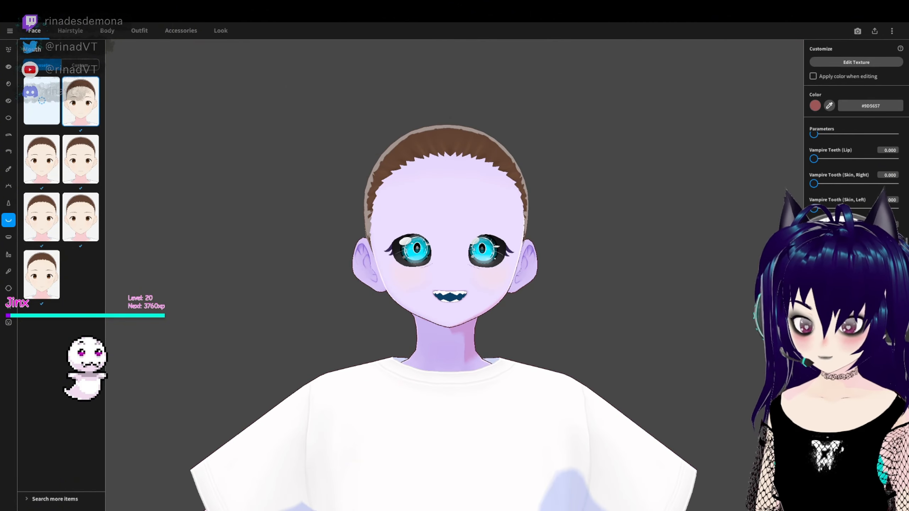
right_drag(596, 378, 702, 419)
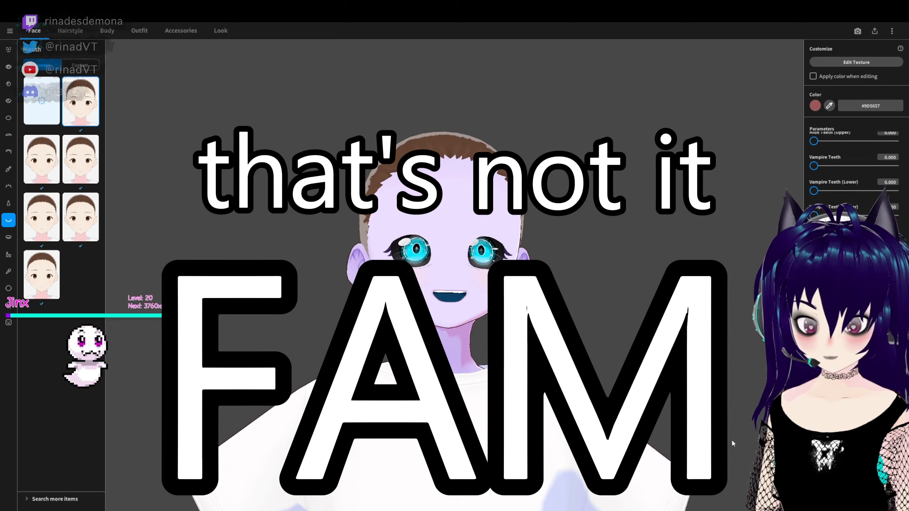
scroll(855, 315, up, 2)
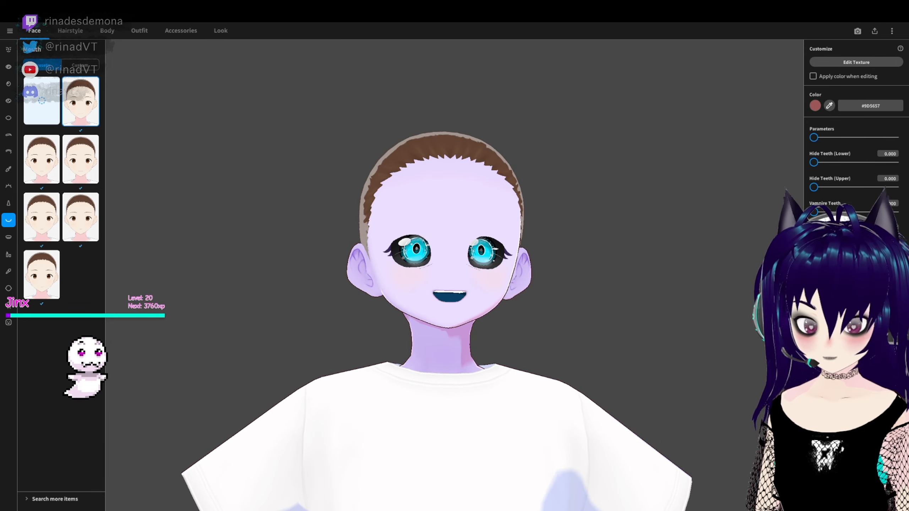
right_drag(466, 272, 444, 282)
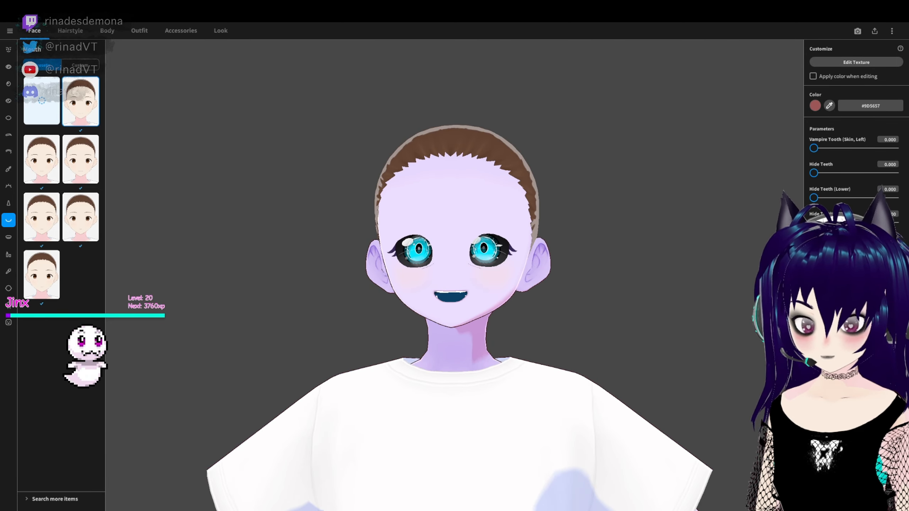
right_drag(690, 321, 770, 327)
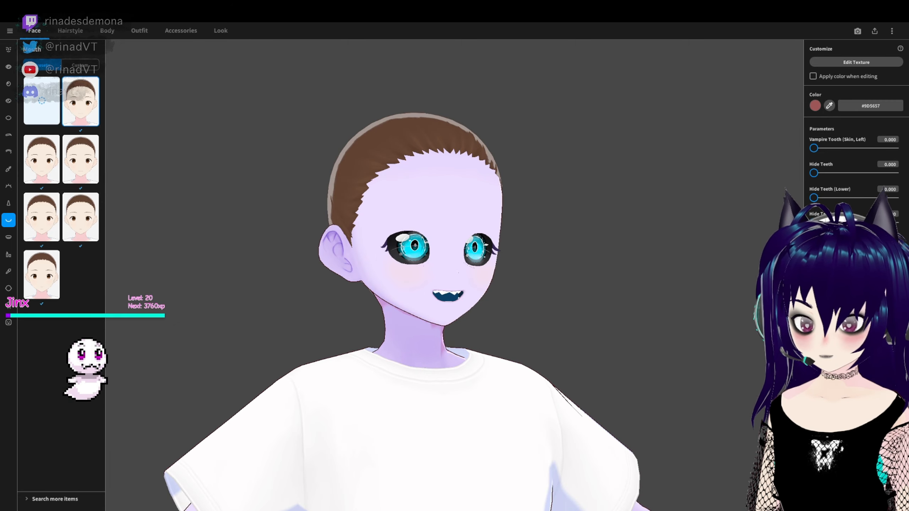
scroll(714, 316, up, 5)
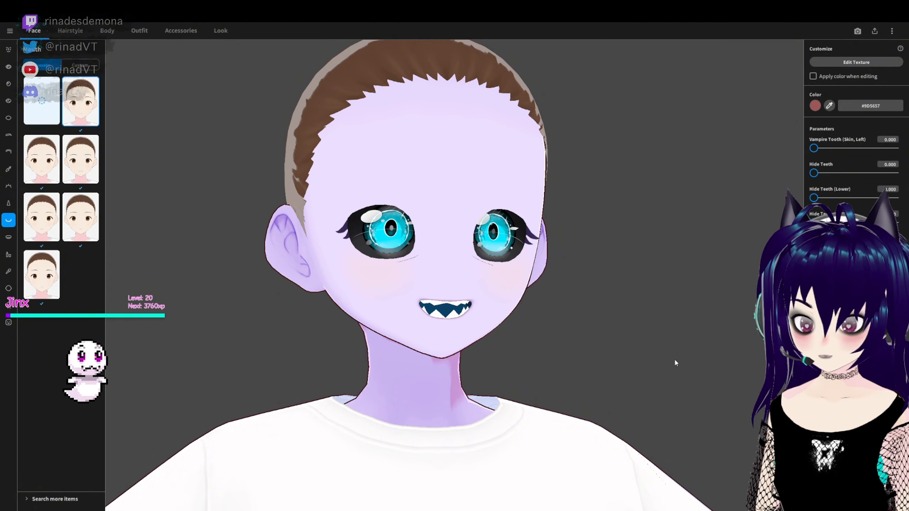
- Examine the avatar's jagged teeth and face from several angles and distances
scroll(670, 357, down, 5)
right_drag(670, 357, 656, 336)
scroll(657, 372, down, 3)
scroll(450, 247, up, 2)
right_drag(450, 247, 469, 219)
scroll(855, 171, down, 10)
right_drag(640, 286, 680, 283)
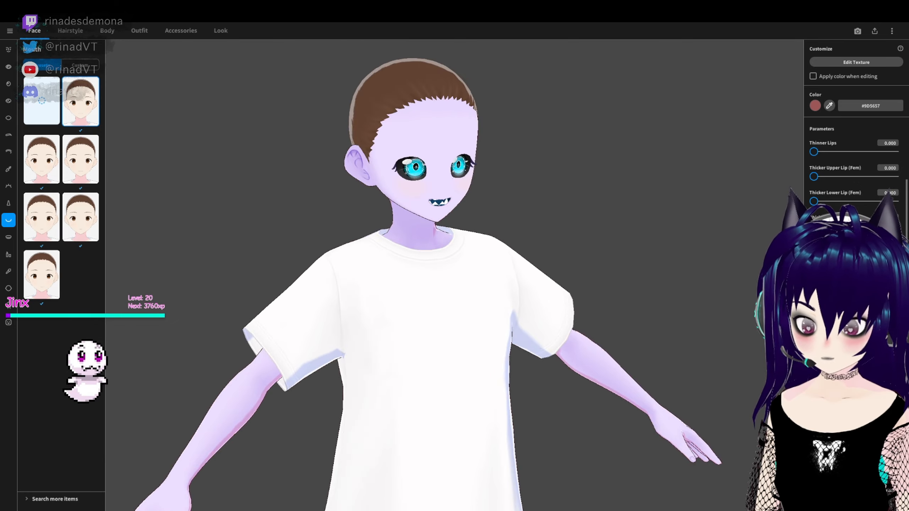
- Raise the mouth by setting Mouth Position (Y) to 0.467 and check the toothy smile from an angle
scroll(540, 296, up, 1)
right_drag(541, 296, 483, 297)
scroll(855, 172, up, 5)
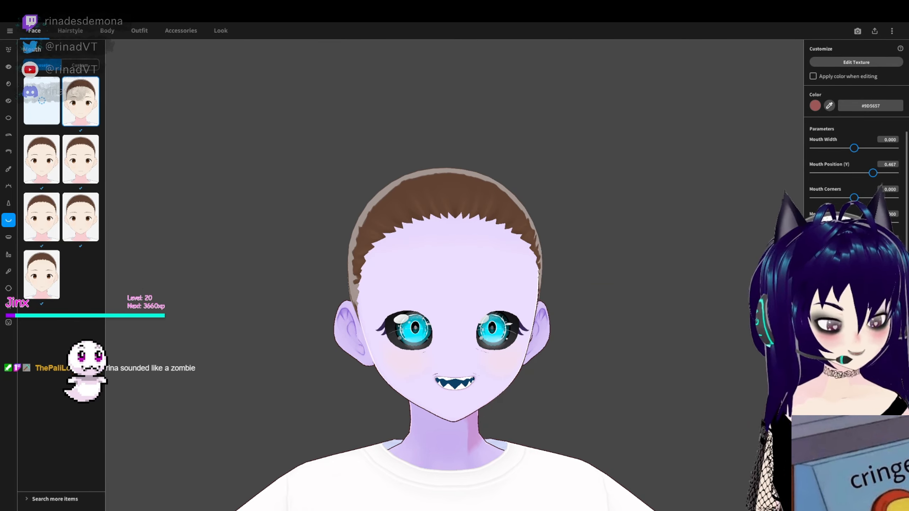
scroll(557, 316, up, 5)
mouse_move(557, 316)
right_down()
mouse_move(587, 317)
mouse_move(471, 313)
mouse_move(527, 301)
mouse_move(552, 313)
right_up()
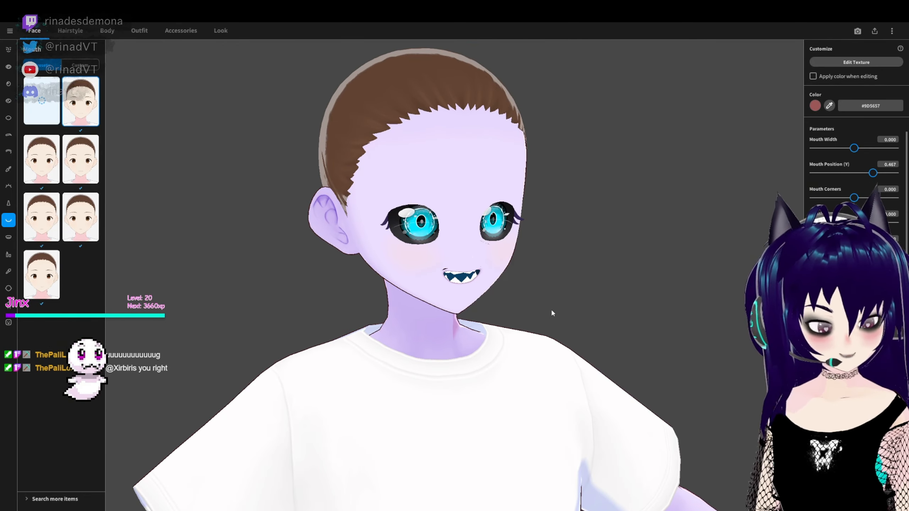
- Try a paler lipstick colour and check the lips from an angle
click(9, 254)
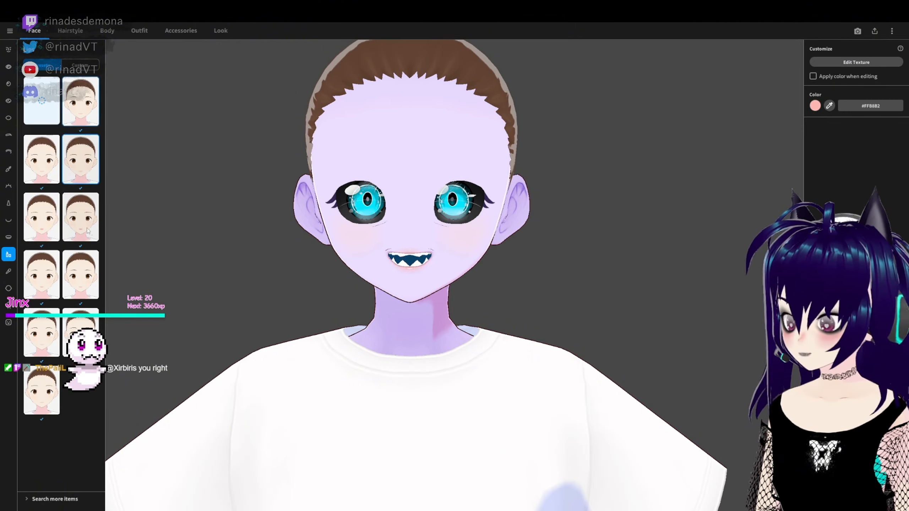
click(815, 106)
mouse_move(784, 132)
mouse_down()
mouse_move(779, 166)
mouse_move(773, 131)
mouse_up()
right_drag(537, 305, 569, 304)
- Set the mouth's line colour to dark indigo #210075 and check it up close from several angles
click(8, 237)
click(9, 220)
click(815, 106)
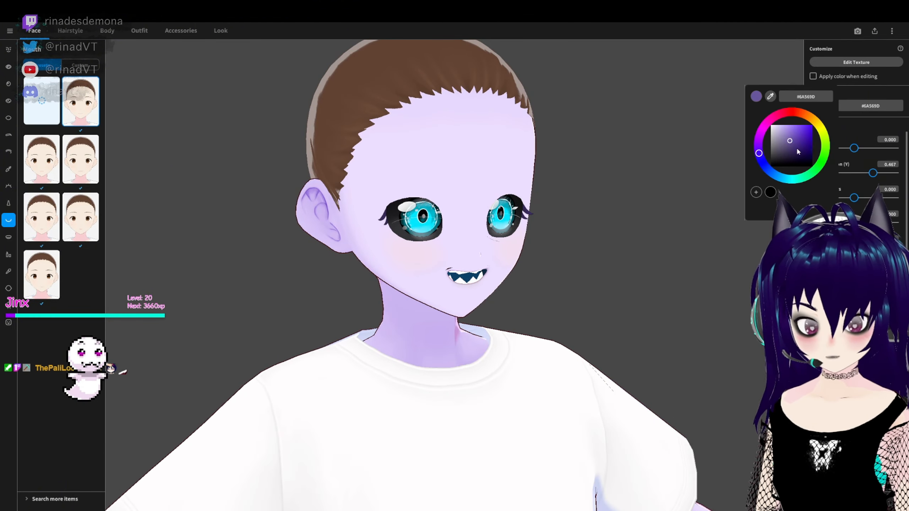
right_drag(550, 287, 458, 288)
scroll(528, 283, up, 3)
right_drag(448, 319, 687, 307)
scroll(428, 255, up, 3)
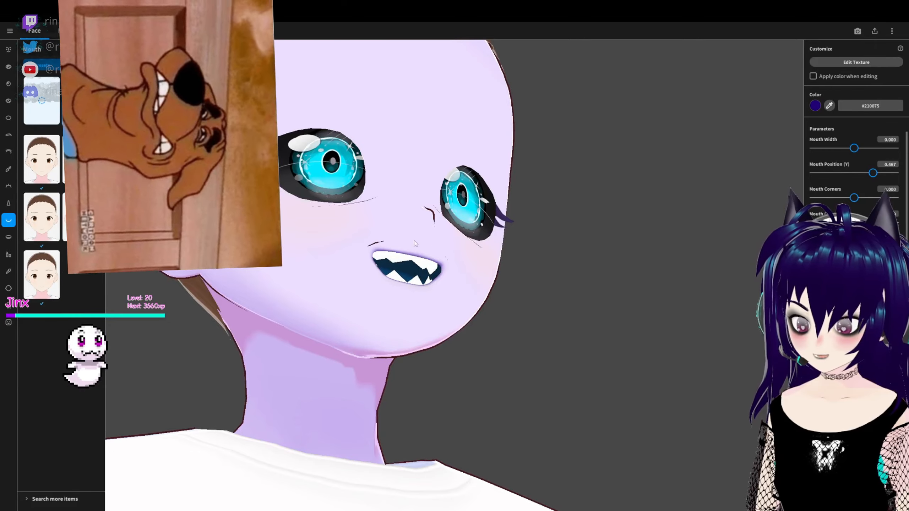
right_drag(462, 284, 429, 290)
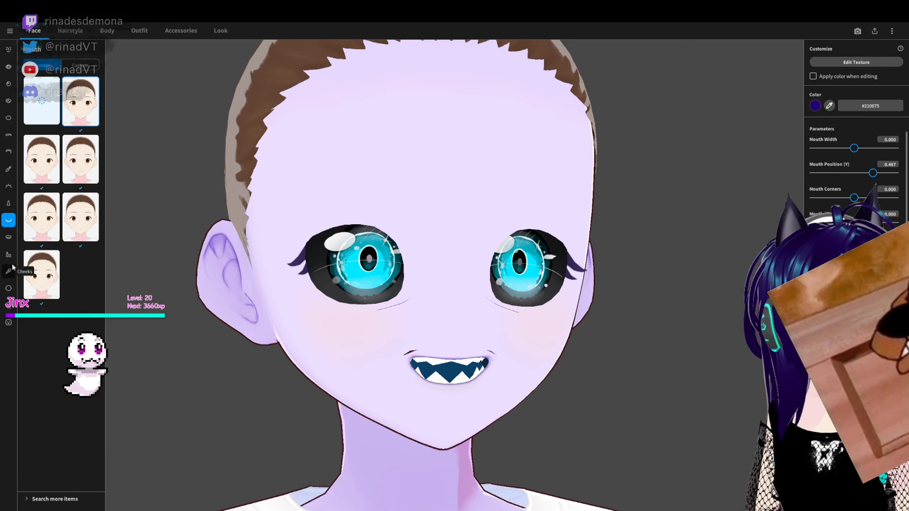
- Recolour the blush on the cheeks to a dark plum, #2D0029
click(9, 270)
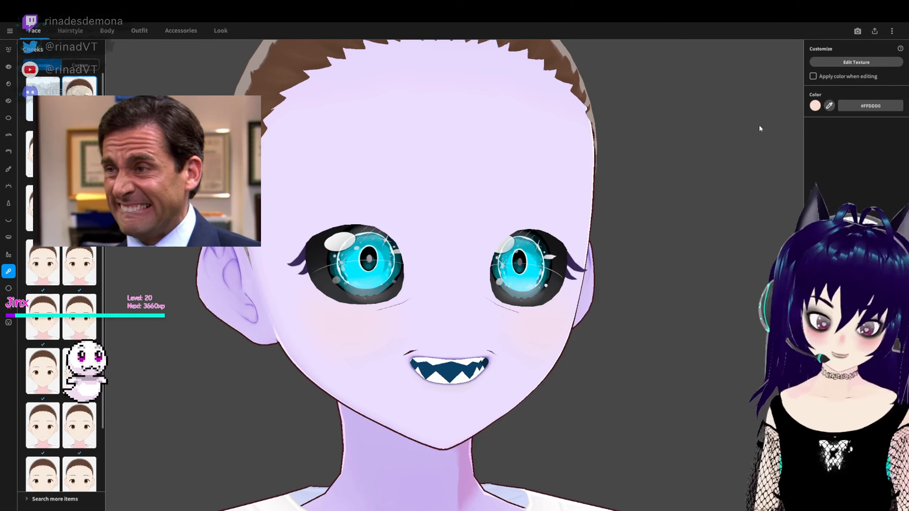
scroll(501, 269, down, 1)
right_drag(501, 268, 571, 265)
click(815, 105)
drag(778, 129, 777, 165)
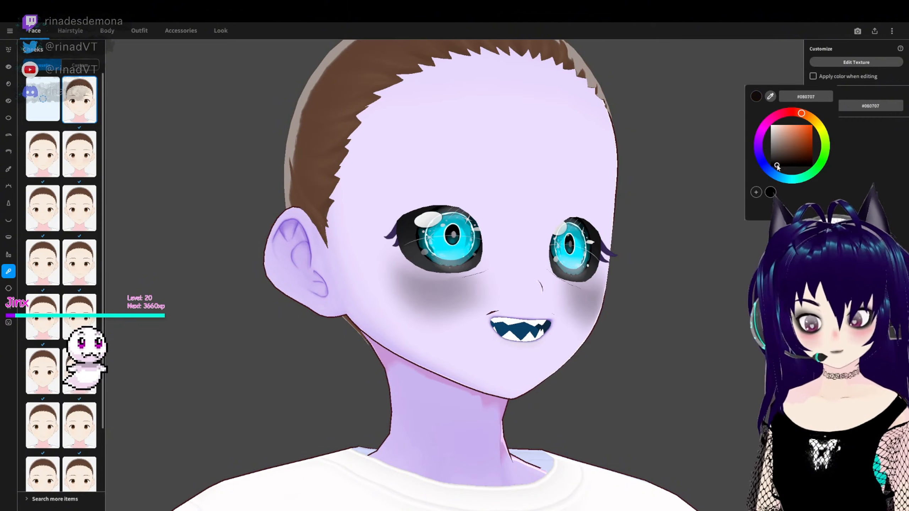
right_drag(709, 265, 641, 275)
click(814, 107)
mouse_move(763, 129)
mouse_down()
mouse_move(761, 156)
mouse_move(793, 160)
mouse_up()
drag(762, 157, 764, 127)
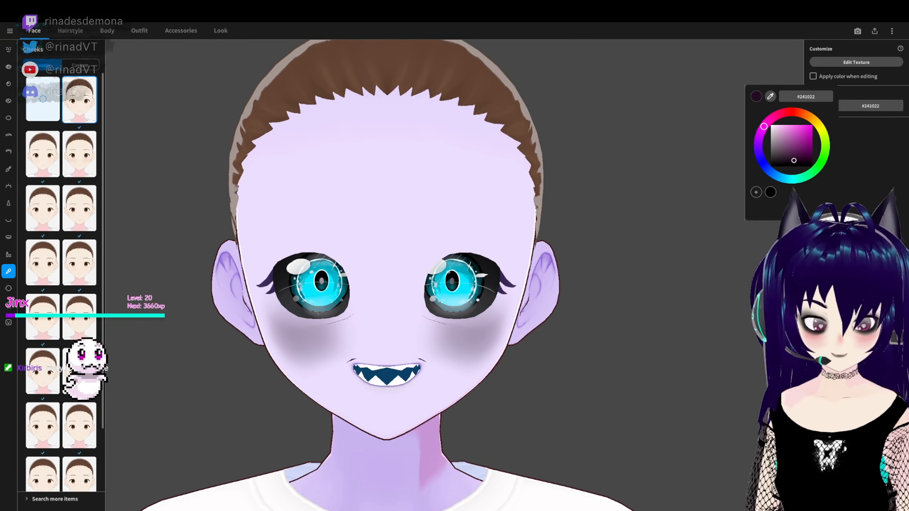
click(812, 160)
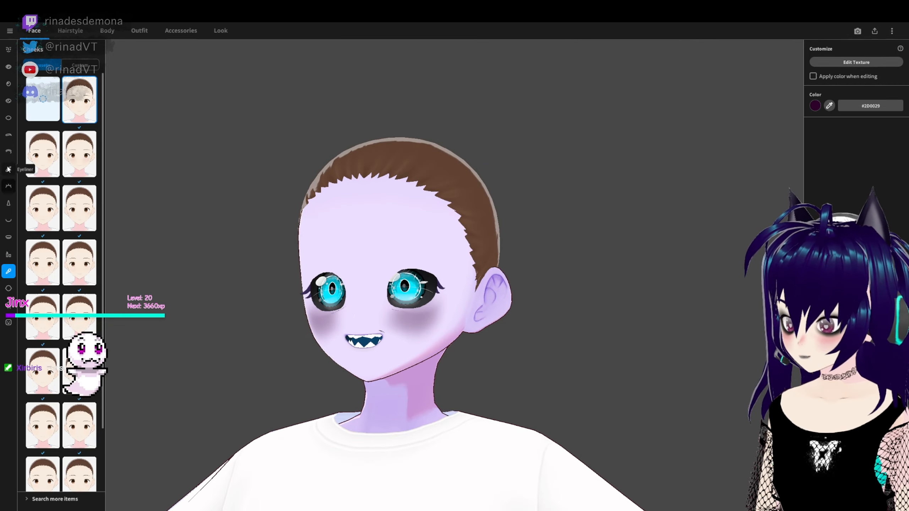
- Reshape the ears into long, drooping, pointed elf ears using the ear parameters in the face sets
click(8, 288)
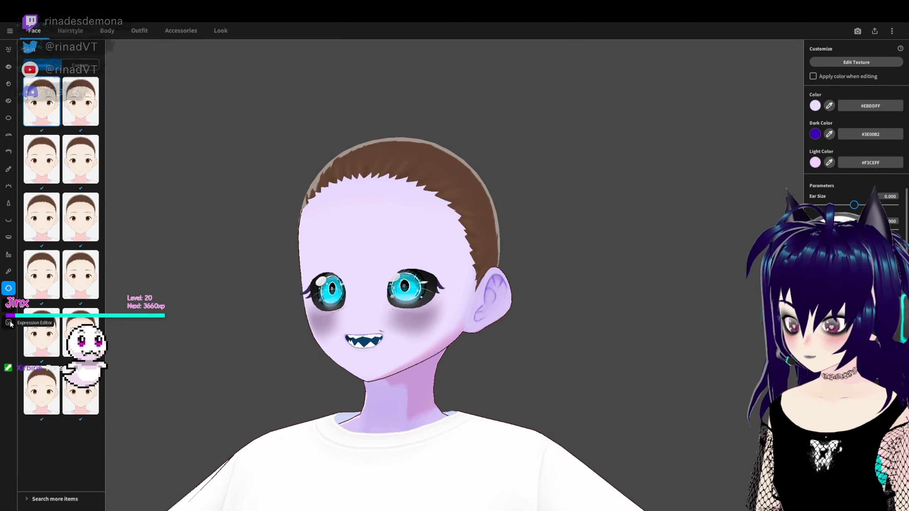
click(107, 31)
click(71, 30)
click(35, 31)
right_drag(211, 250, 283, 266)
click(8, 49)
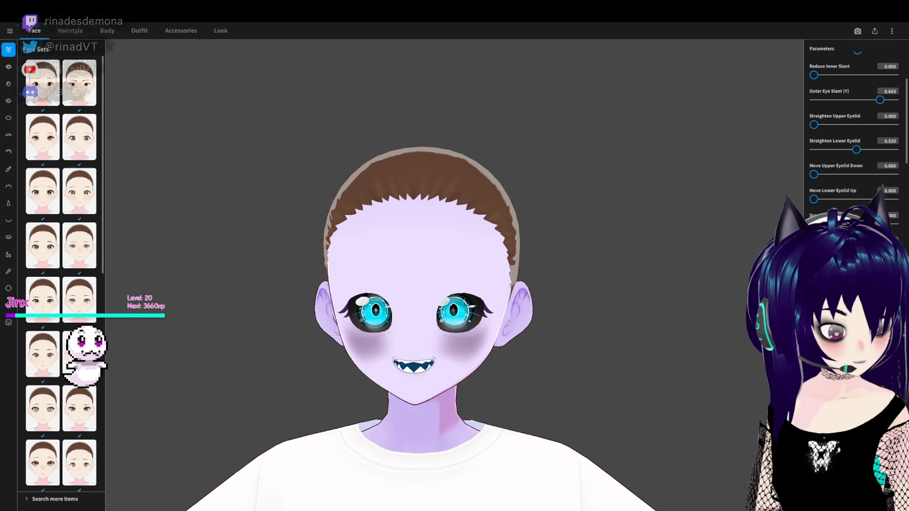
scroll(855, 125, up, 4)
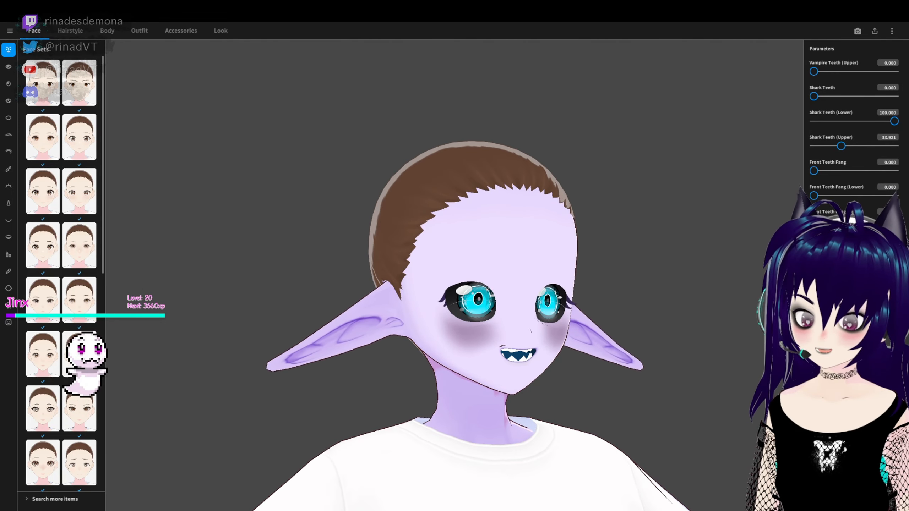
- Shorten the long pointed ears slightly and check them from the front and the side
right_drag(773, 329, 684, 359)
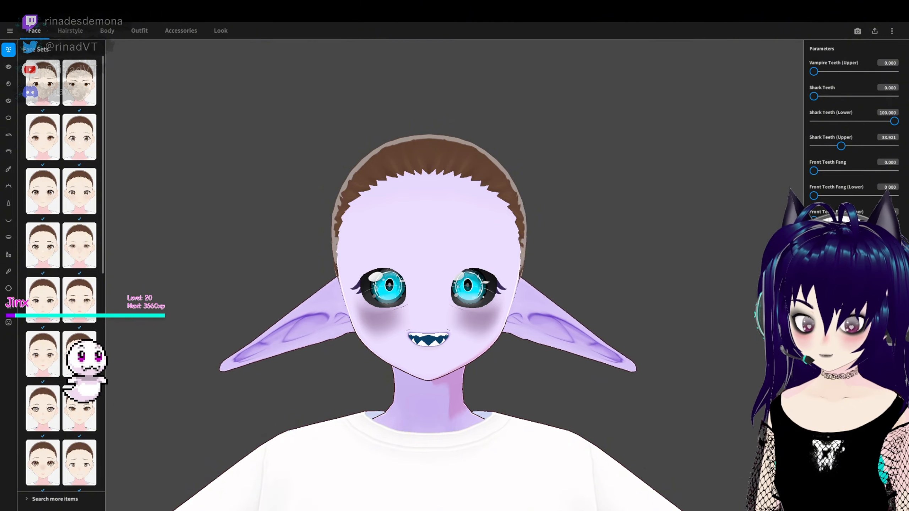
scroll(854, 258, up, 1)
right_drag(519, 404, 589, 376)
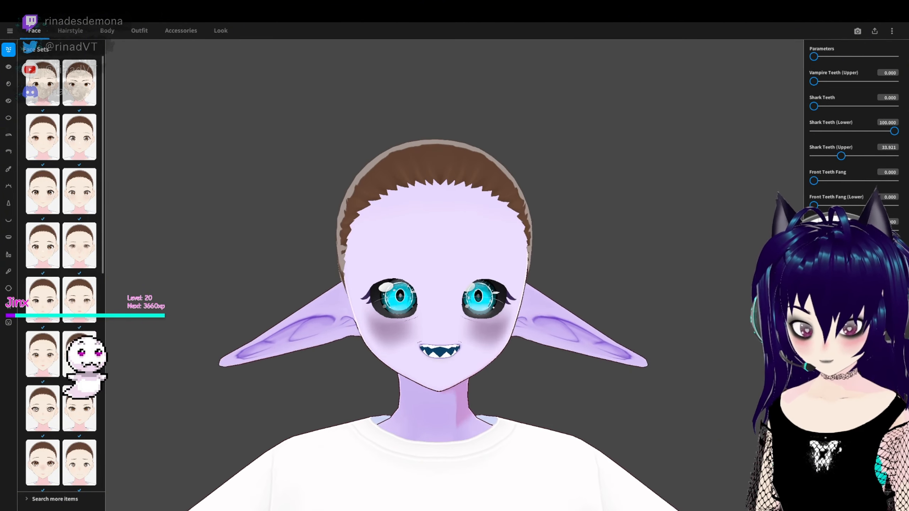
right_drag(674, 339, 360, 362)
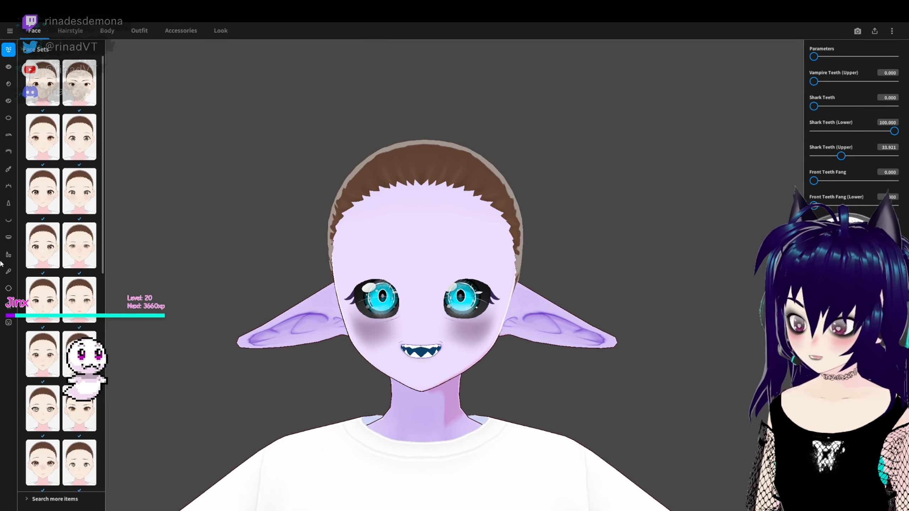
- Compare the custom face paints and apply the small circuit design beside the temple, third row, first item
click(8, 304)
mouse_move(239, 318)
right_down()
mouse_move(439, 313)
mouse_move(414, 311)
mouse_move(535, 321)
mouse_move(534, 341)
mouse_move(546, 335)
right_up()
click(44, 247)
scroll(545, 335, up, 2)
right_drag(632, 284, 367, 290)
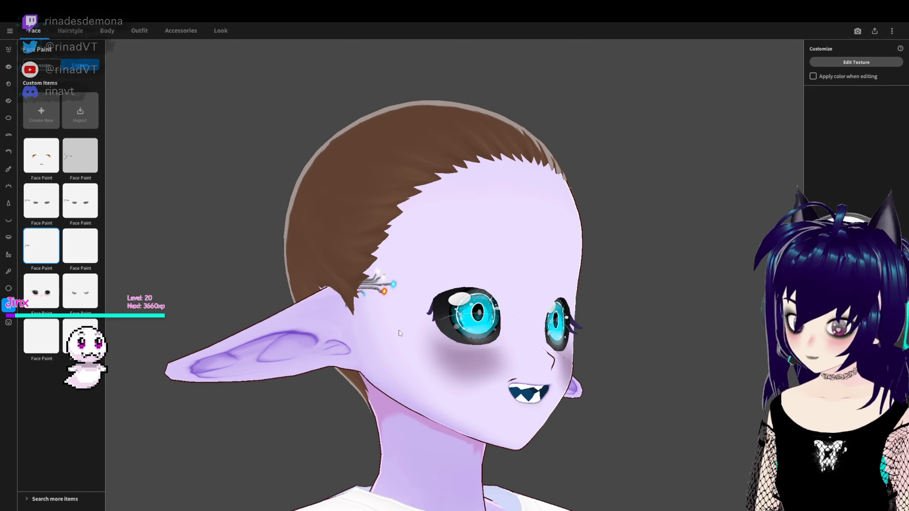
click(80, 157)
mouse_move(513, 297)
right_down()
mouse_move(482, 300)
mouse_move(508, 299)
right_up()
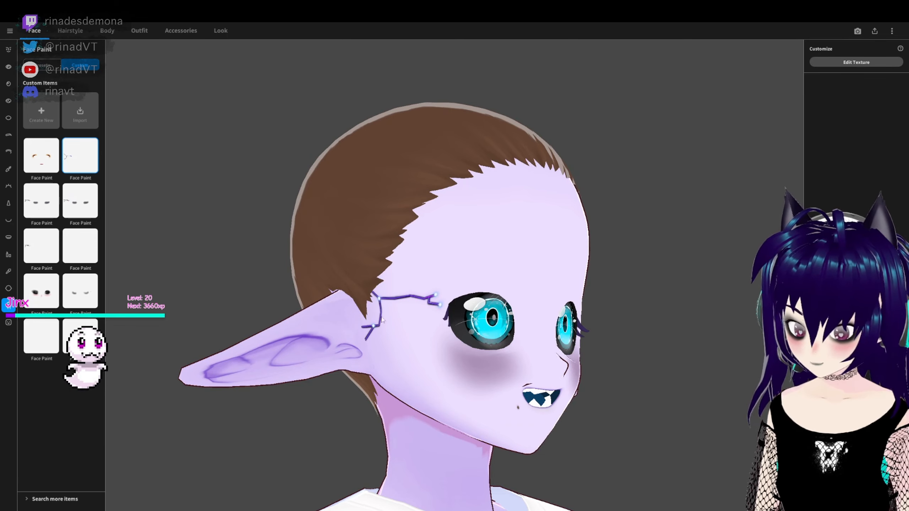
click(41, 246)
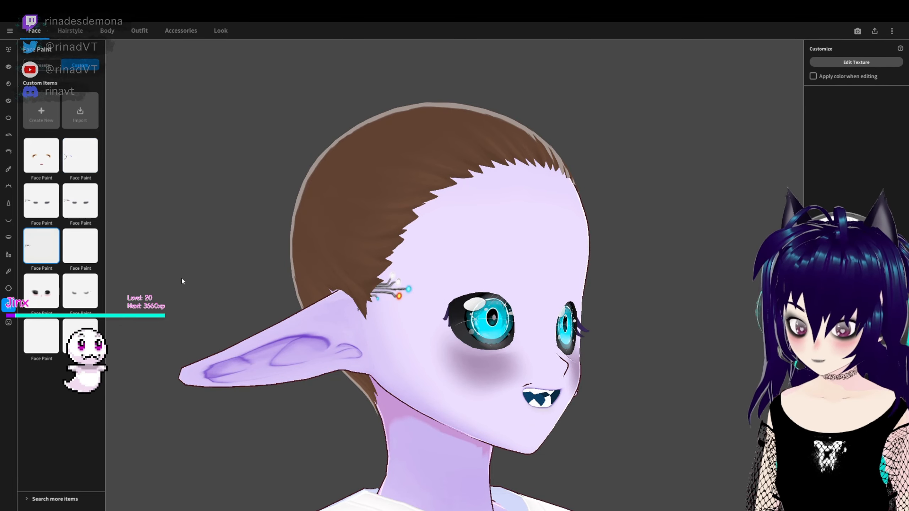
- Adjust the nose in profile: set the first Nose Size to -0.952, Nose Width to 0.925 and the second Nose Size to -0.436
right_drag(655, 335, 673, 336)
scroll(650, 336, down, 3)
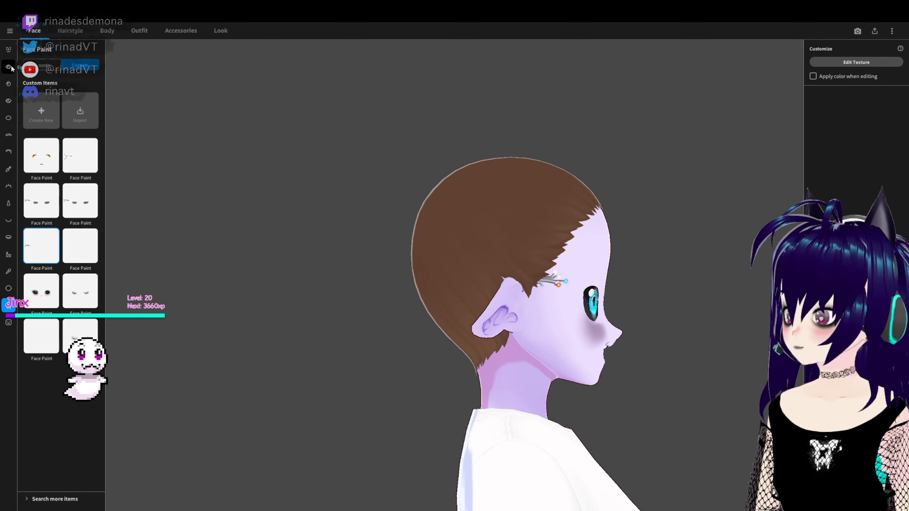
click(9, 48)
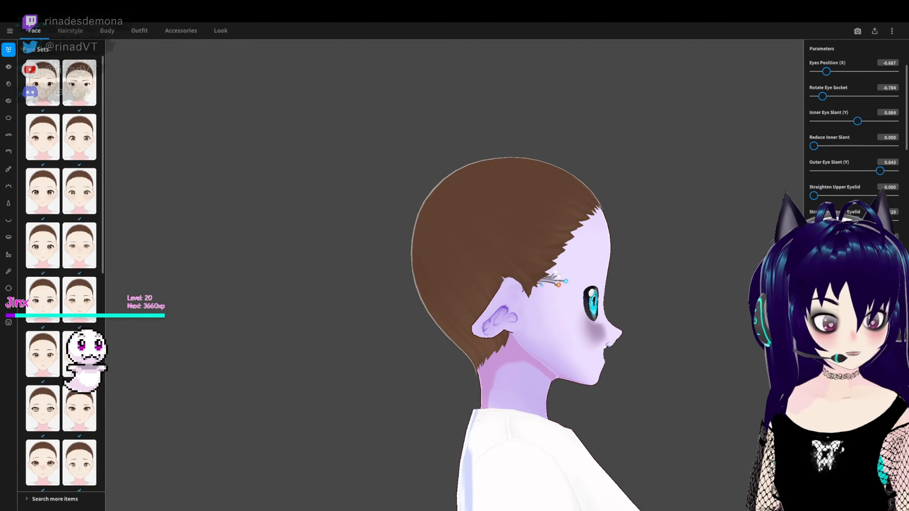
scroll(828, 89, down, 10)
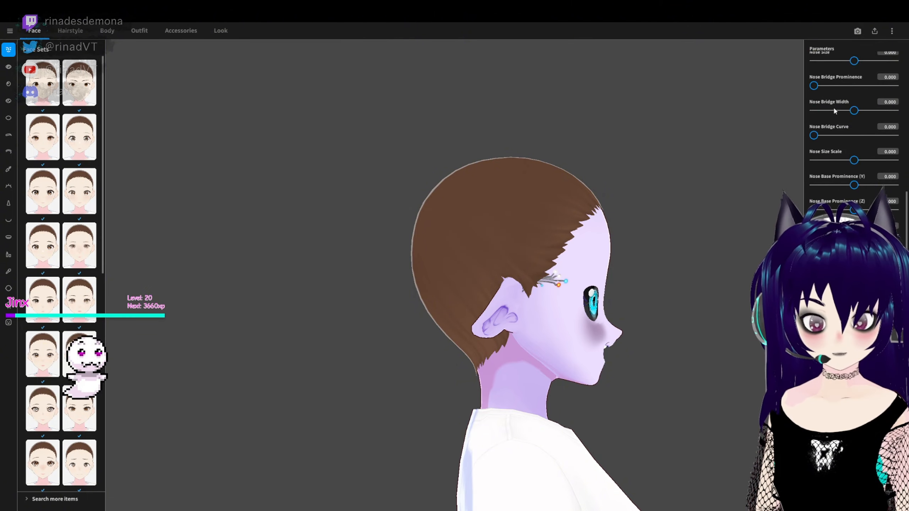
scroll(863, 138, up, 3)
right_drag(680, 283, 663, 278)
drag(818, 111, 888, 136)
mouse_move(673, 278)
right_down()
mouse_move(687, 277)
mouse_move(639, 271)
mouse_move(701, 282)
mouse_move(664, 285)
mouse_move(684, 286)
right_up()
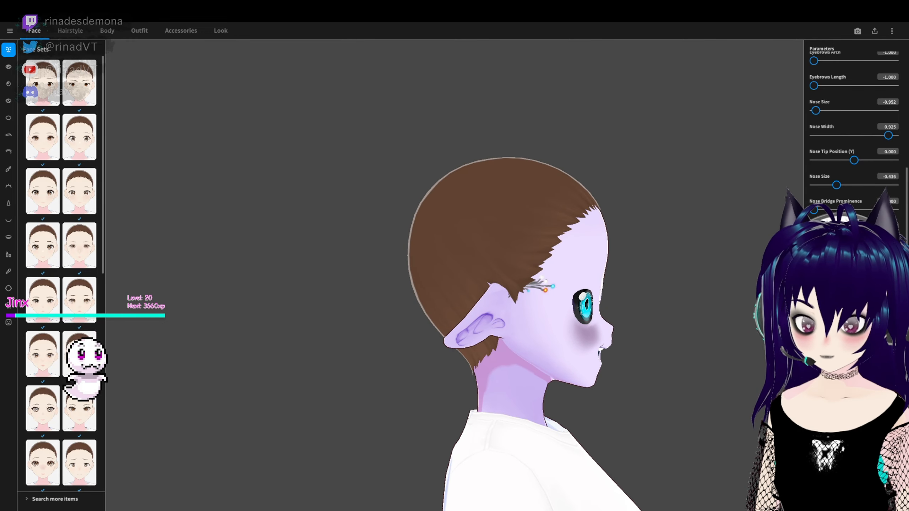
- Flatten the nose further: set the second Nose Size and Nose Tip Position (Y) to -1.000 and Nose Width to 0.000
right_drag(734, 329, 726, 367)
drag(837, 185, 849, 189)
right_drag(680, 287, 737, 286)
drag(850, 185, 812, 185)
drag(854, 160, 813, 161)
right_drag(716, 229, 448, 293)
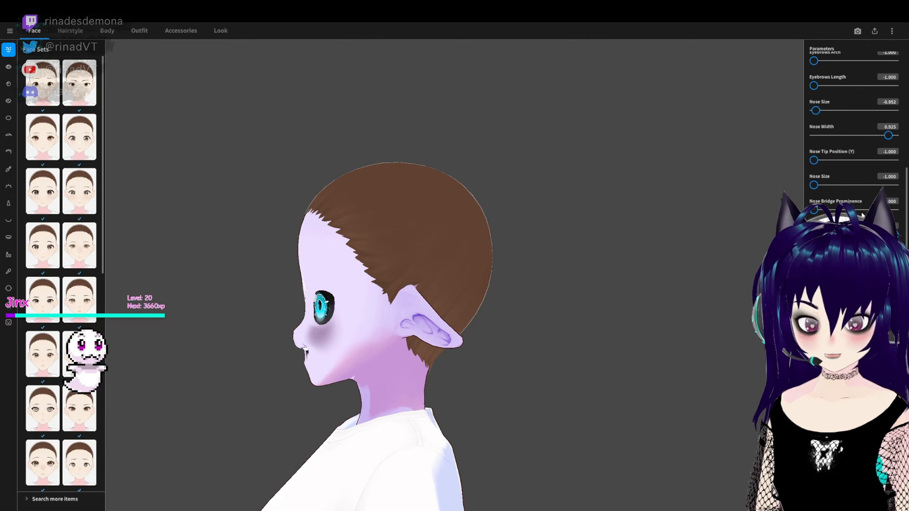
drag(888, 136, 782, 135)
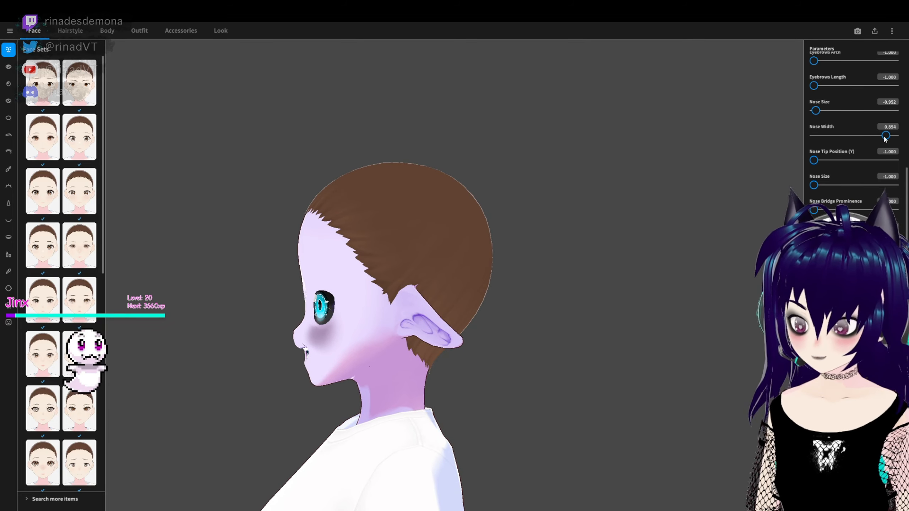
right_drag(387, 322, 601, 391)
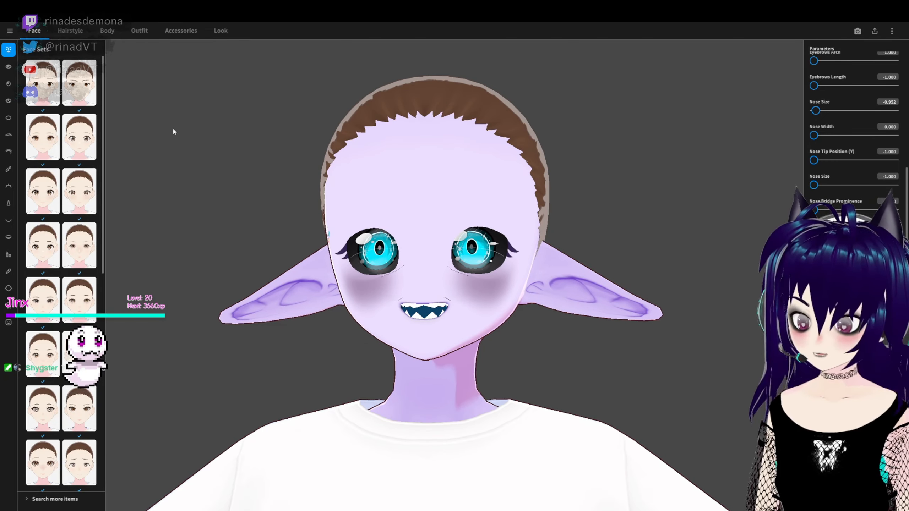
- Remove the base hair with the empty hairstyle set and bring up the custom front hair items
right_drag(173, 132, 400, 326)
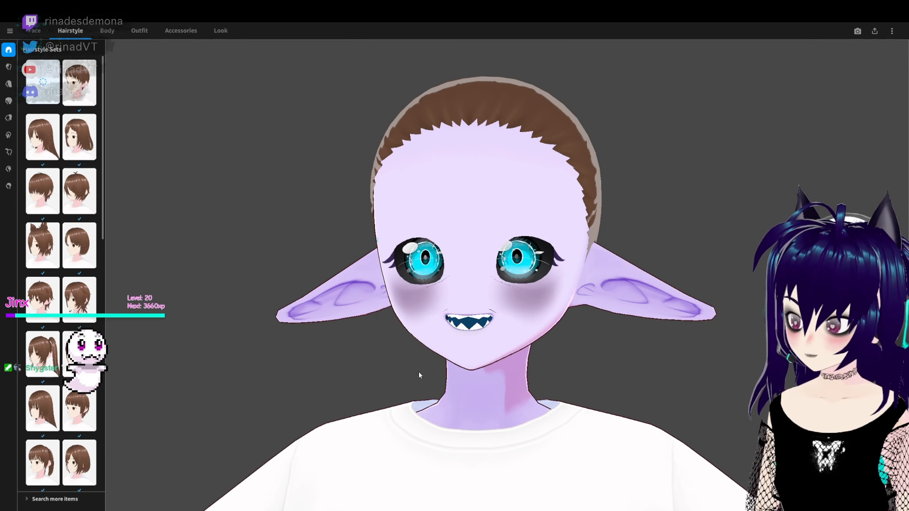
right_drag(192, 254, 368, 253)
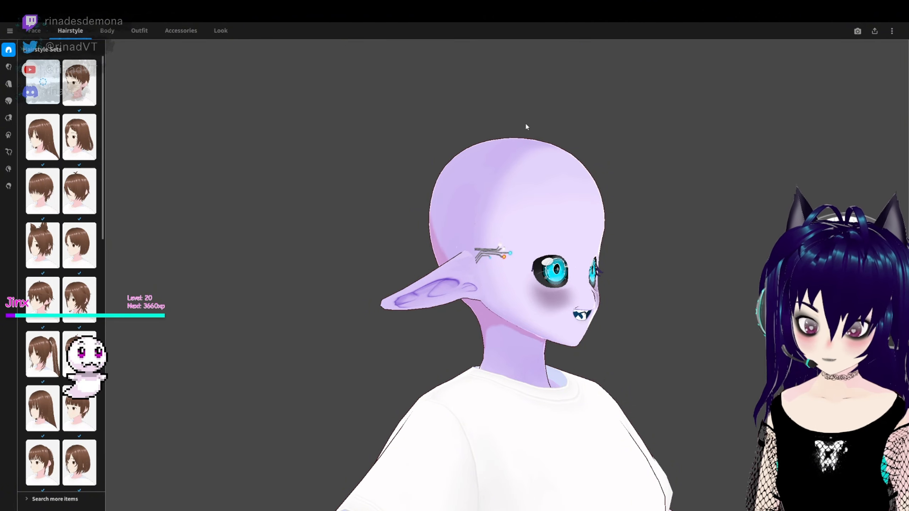
right_drag(710, 320, 459, 236)
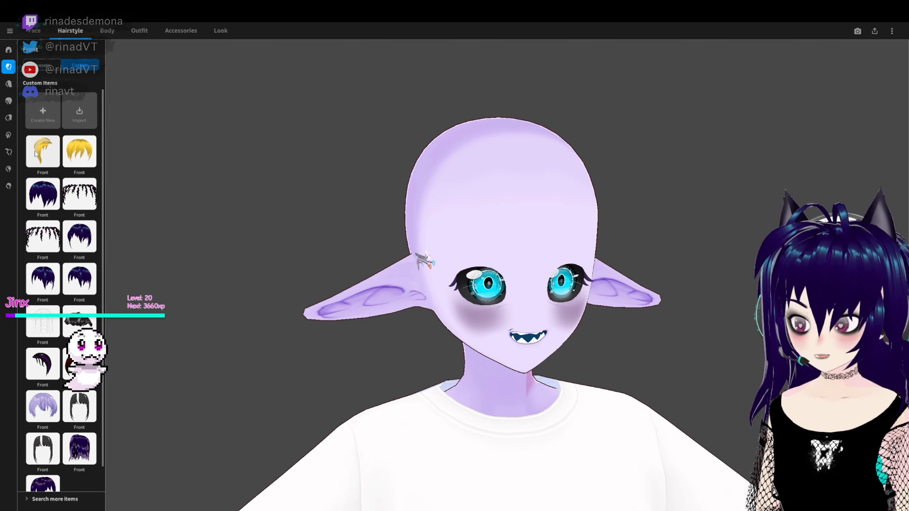
- Try several custom front hairstyles, including blonde side-swept, black-and-purple and black curly hair, and end with the last item's dark purple bangs
click(51, 156)
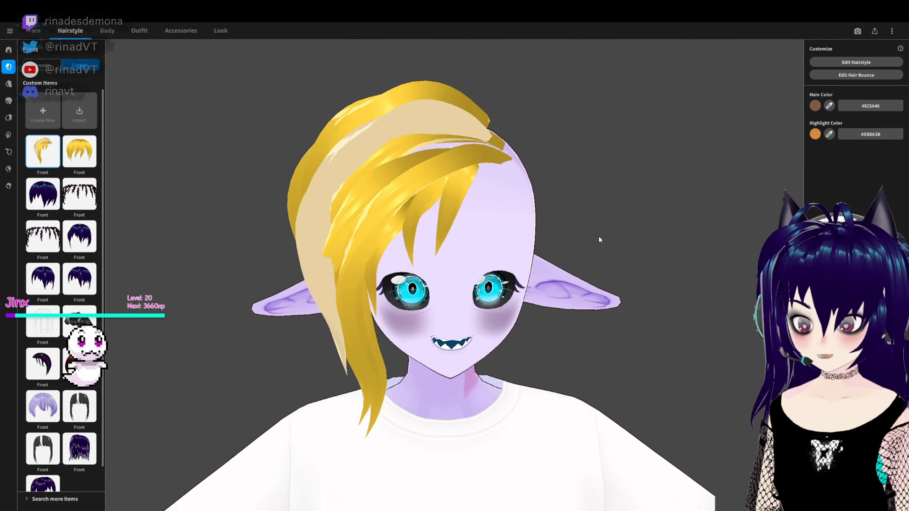
click(42, 194)
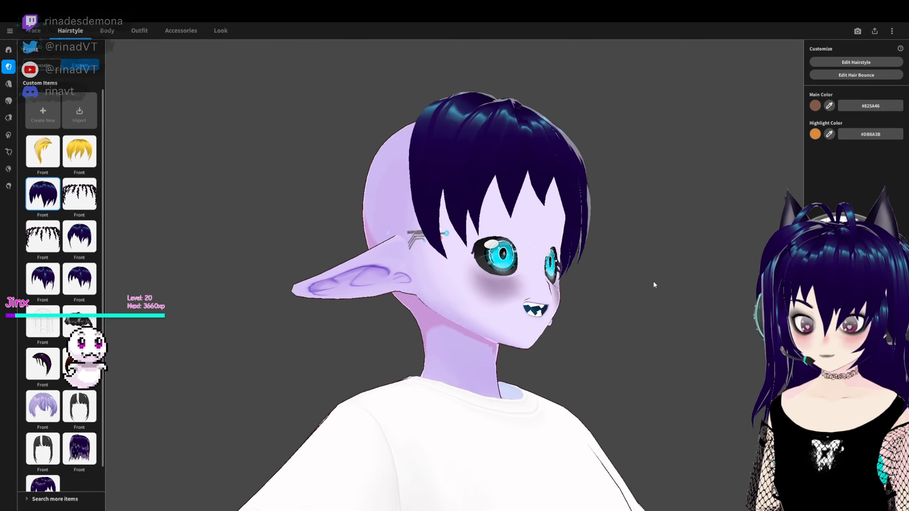
right_drag(658, 283, 628, 280)
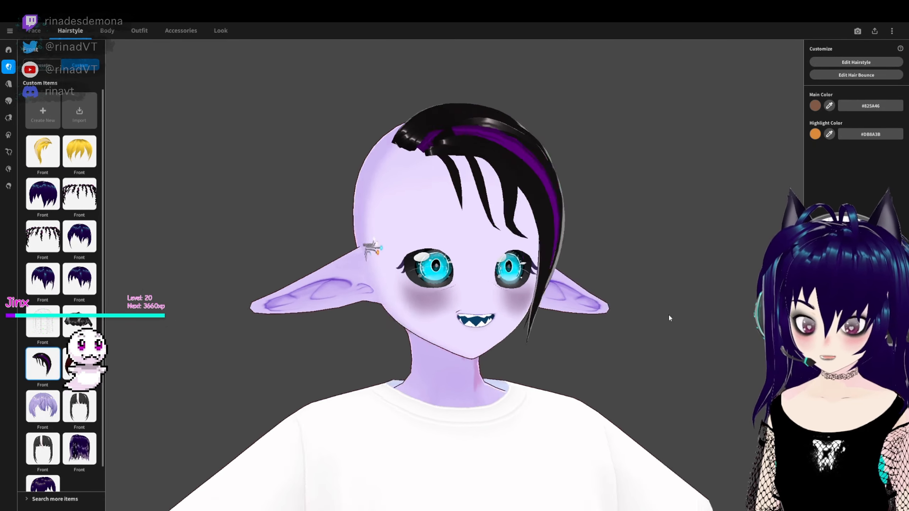
right_drag(669, 316, 663, 315)
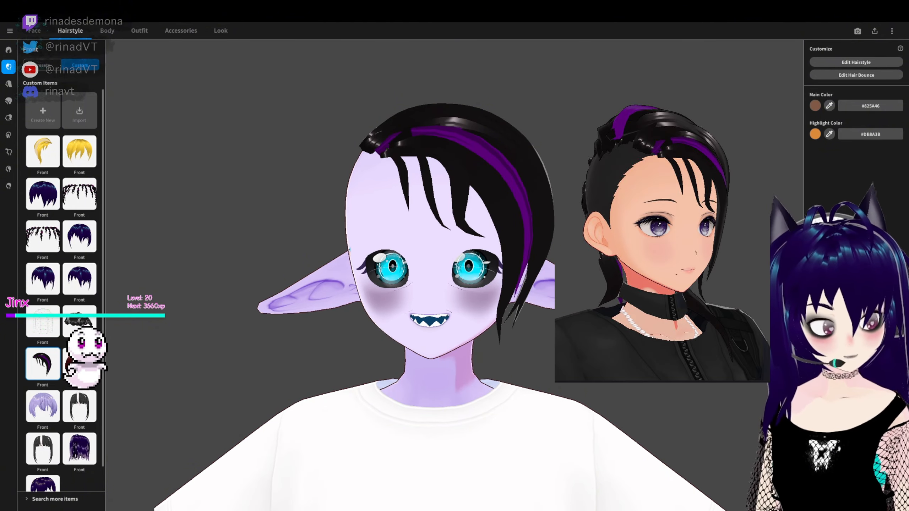
right_drag(658, 251, 655, 297)
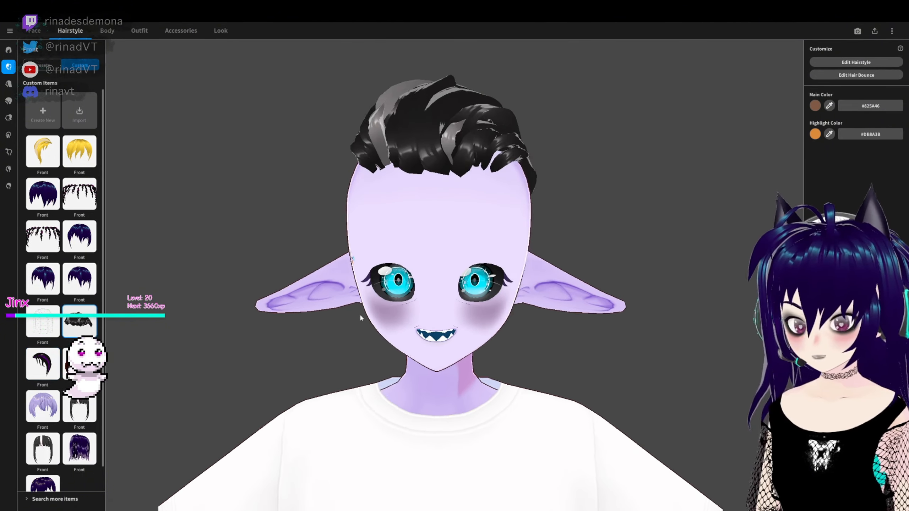
right_drag(360, 314, 711, 281)
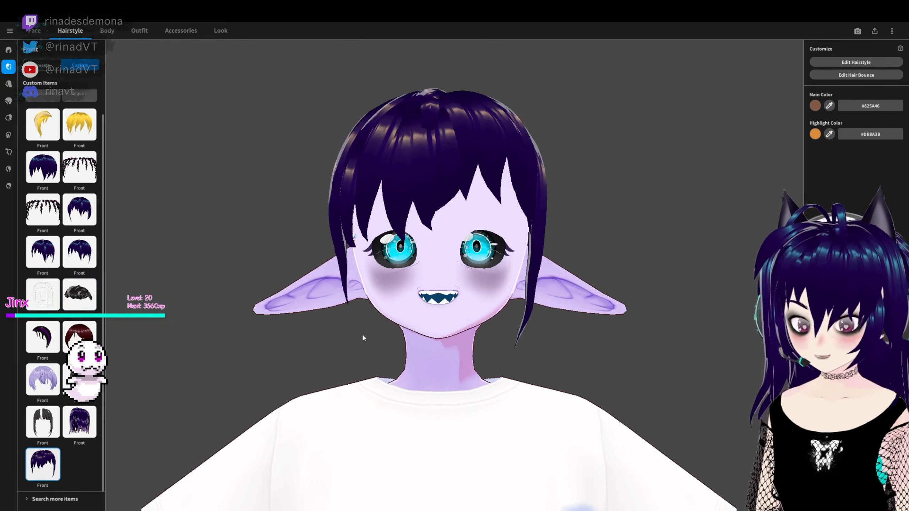
- Try several more custom front hairstyles on the head, including the dark purple bangs variants and the full blonde bangs
right_drag(363, 334, 609, 298)
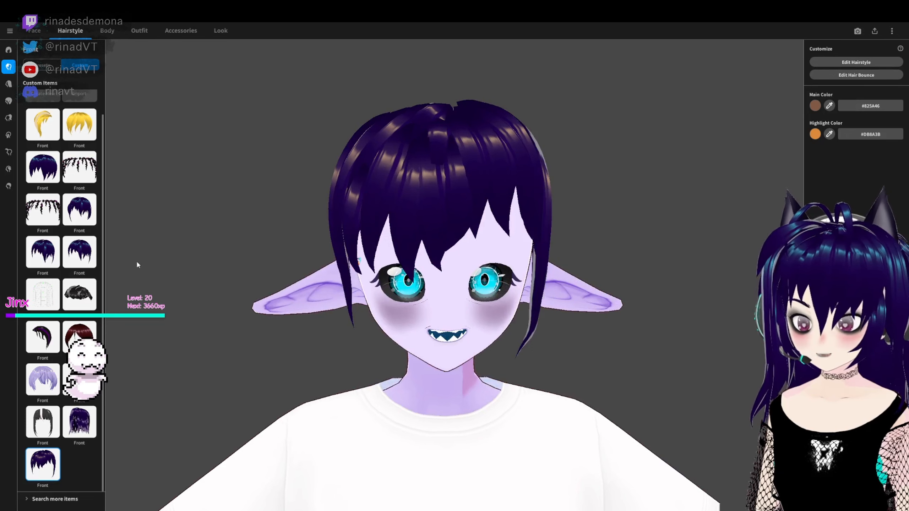
click(84, 217)
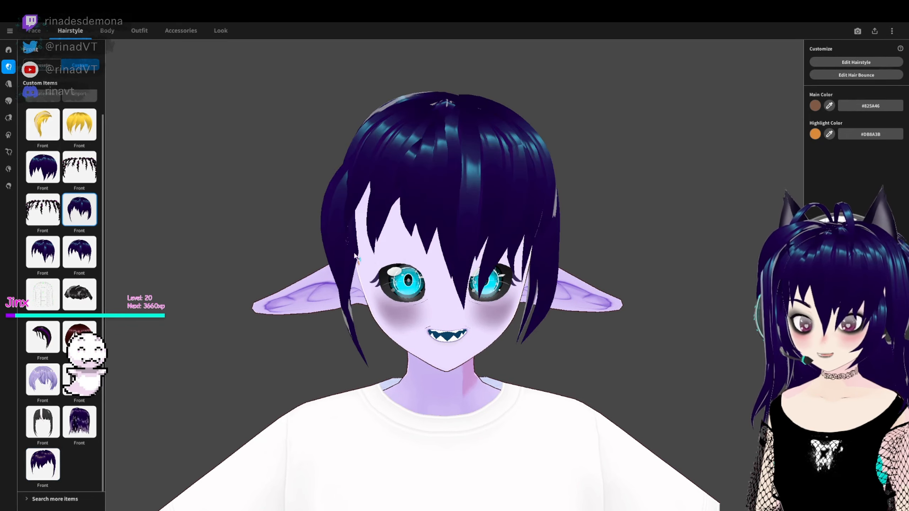
click(45, 252)
click(78, 263)
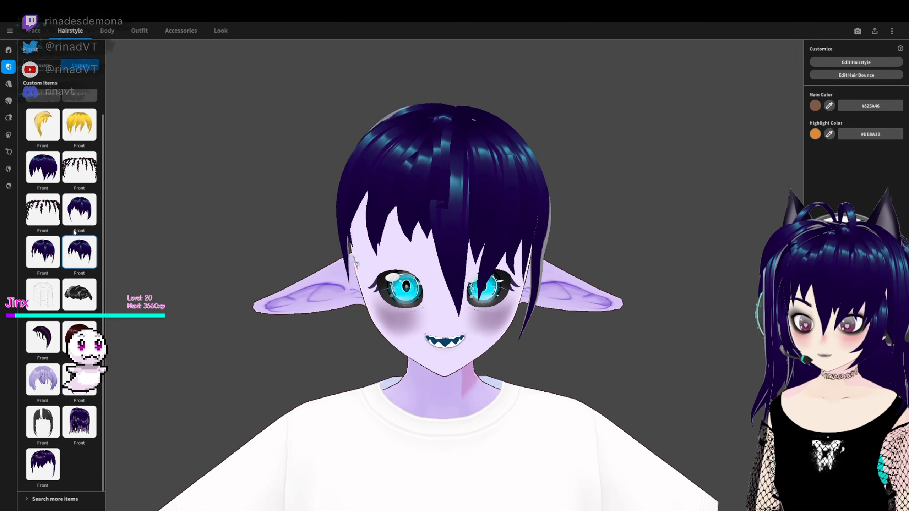
click(43, 167)
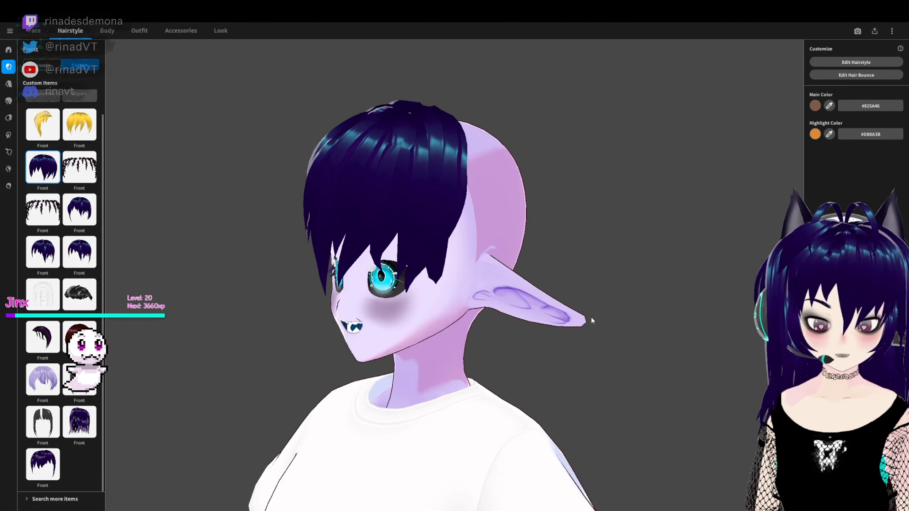
right_drag(591, 318, 616, 281)
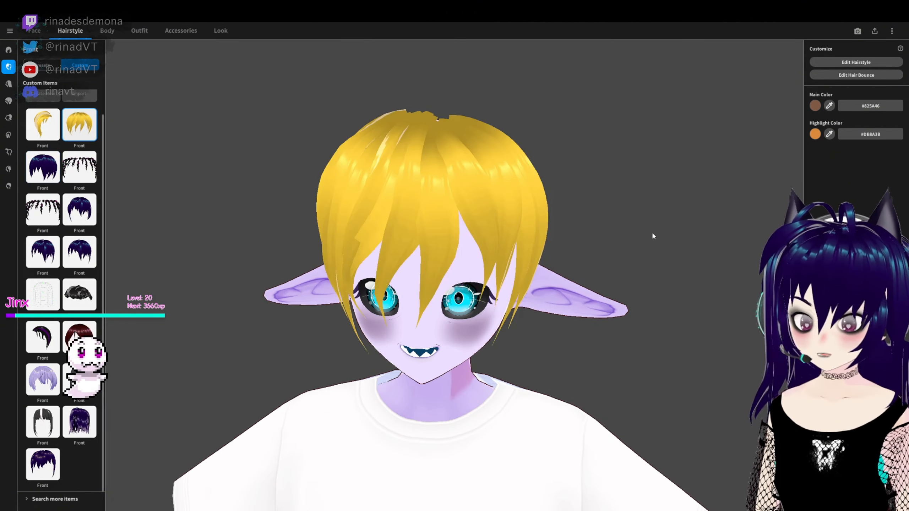
scroll(54, 173, up, 1)
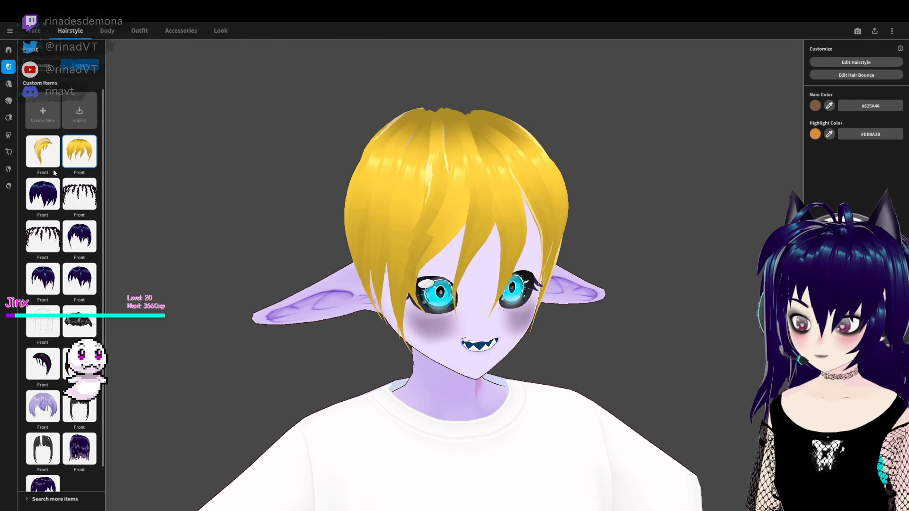
- Create a new empty custom front hair item, open it for hairstyle editing and select Freehand Group 1
click(49, 153)
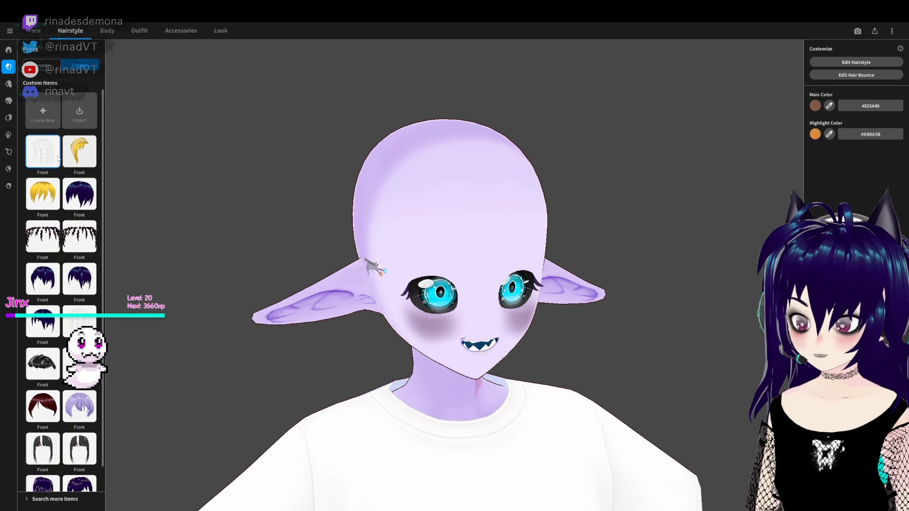
right_click(58, 159)
click(1, 119)
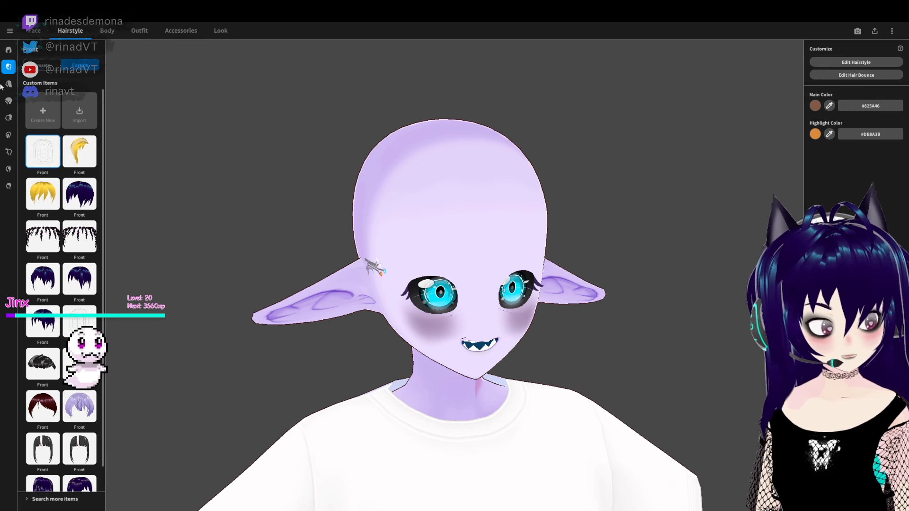
right_click(43, 159)
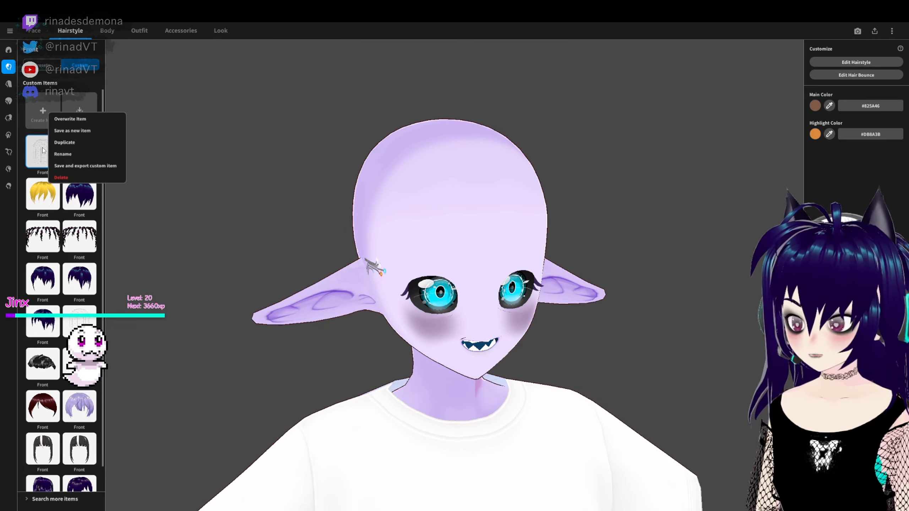
click(43, 157)
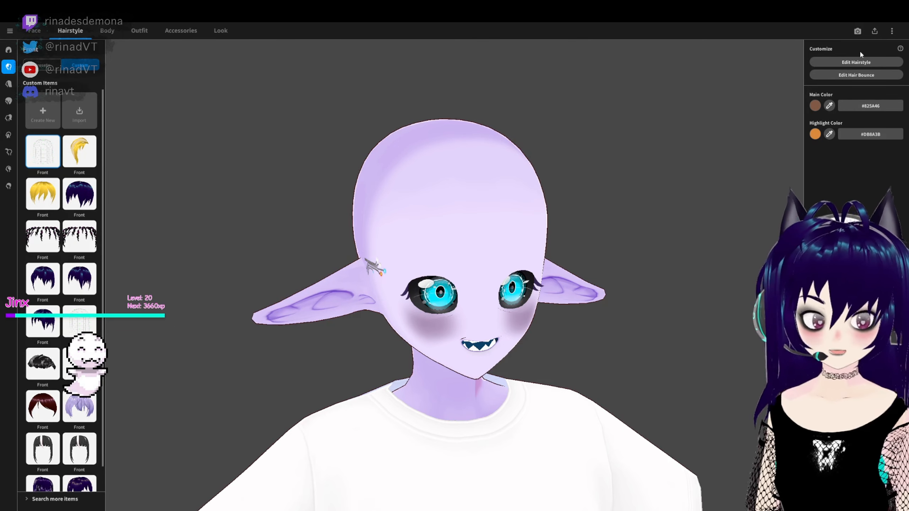
click(835, 63)
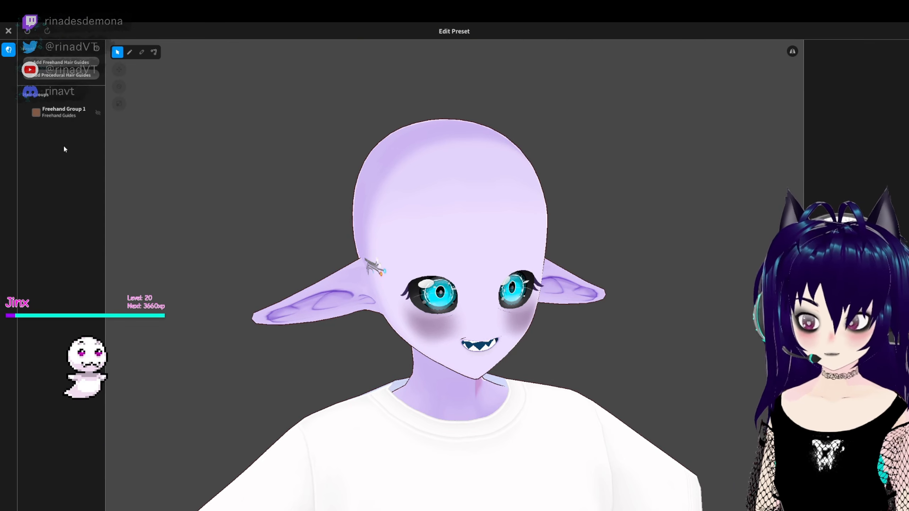
click(53, 115)
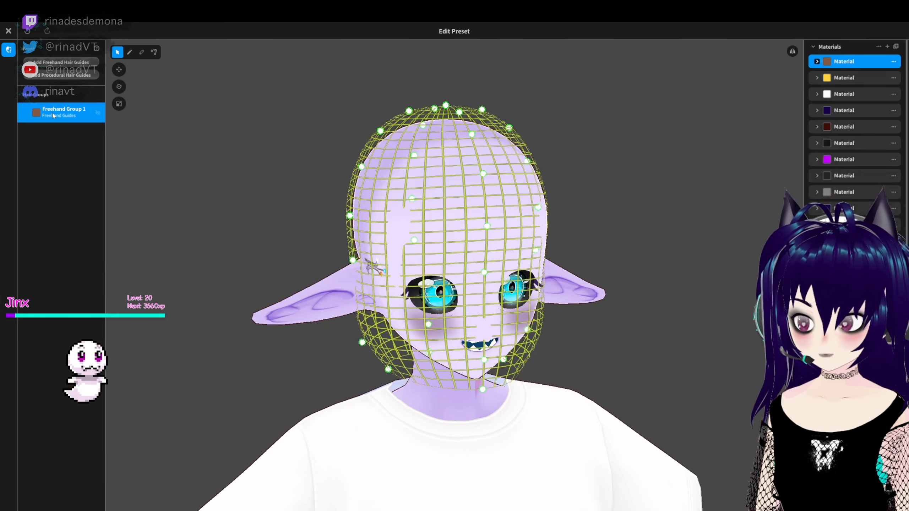
- Add a procedural hair group beside the freehand group, inspect its strands around the head and select the whole group
click(71, 76)
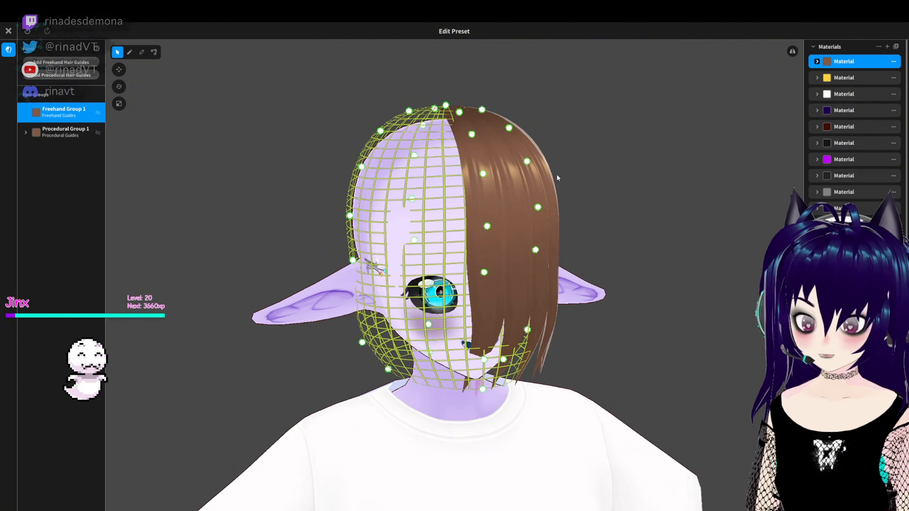
right_drag(677, 244, 636, 242)
scroll(852, 229, down, 3)
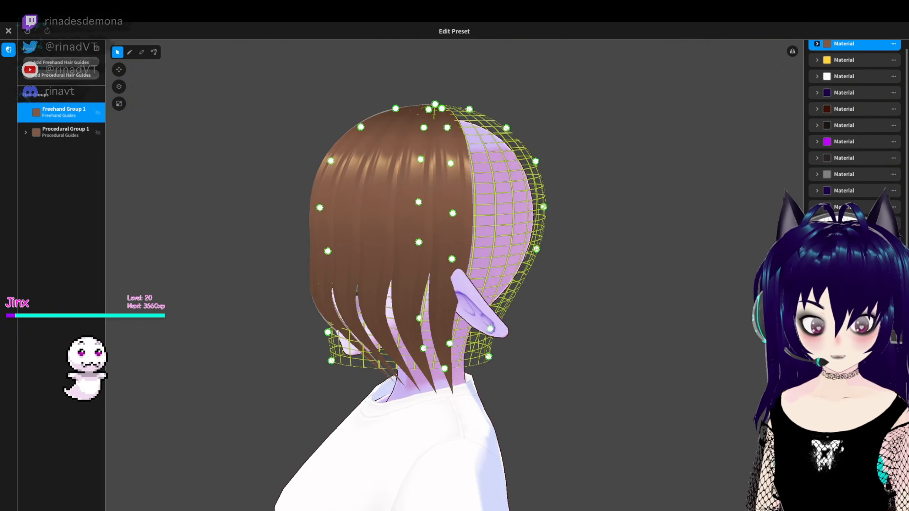
scroll(855, 129, down, 5)
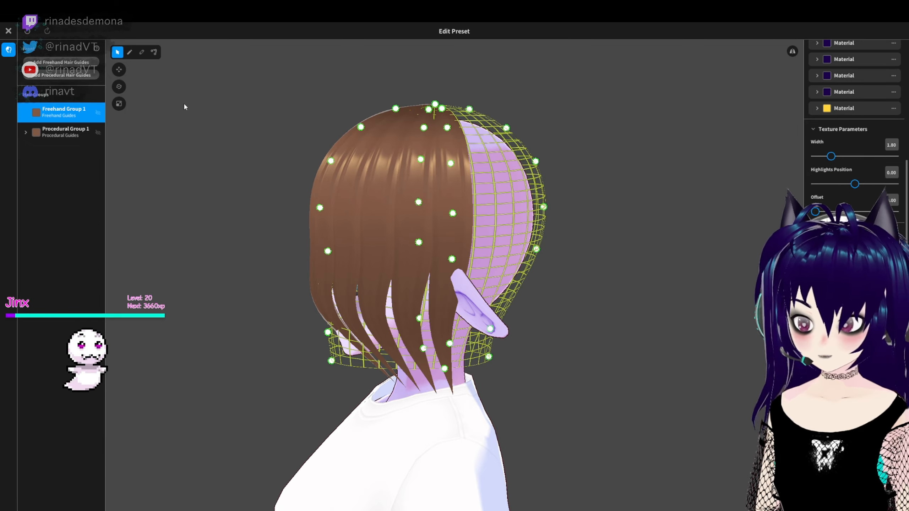
click(452, 237)
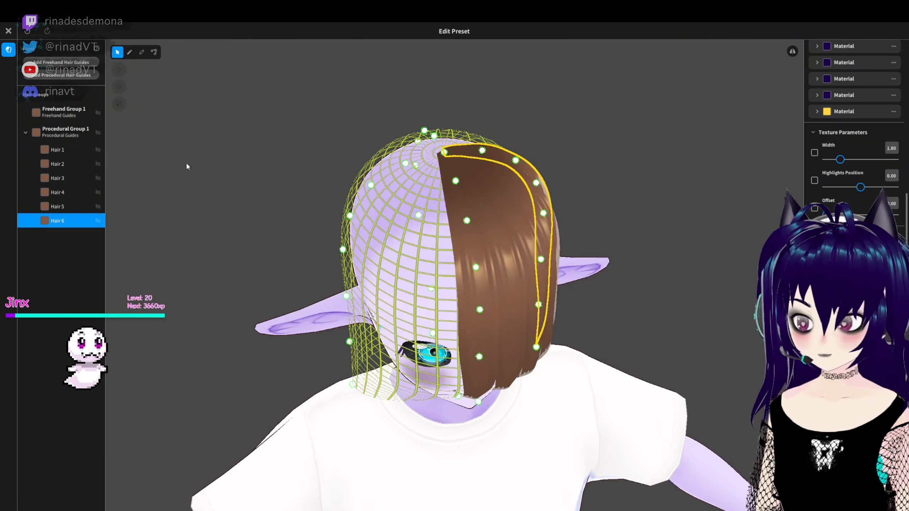
click(60, 132)
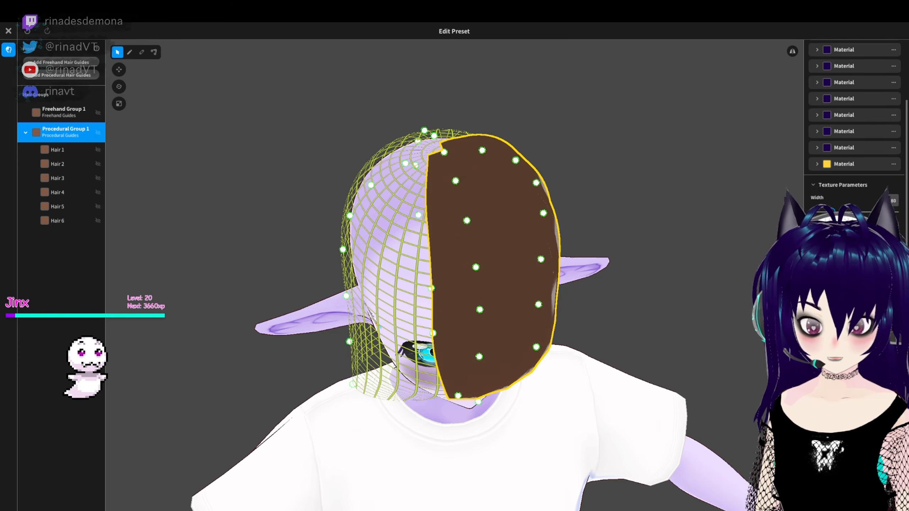
- Try Width 2.12, Highlights Position 0.09 and Offset 0.23 on the procedural hair group, and delete the group
scroll(854, 124, down, 2)
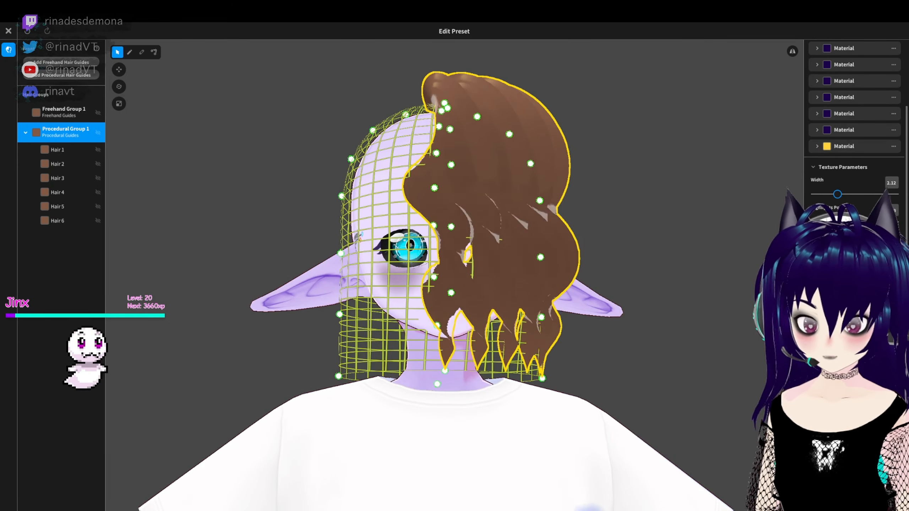
scroll(855, 143, down, 2)
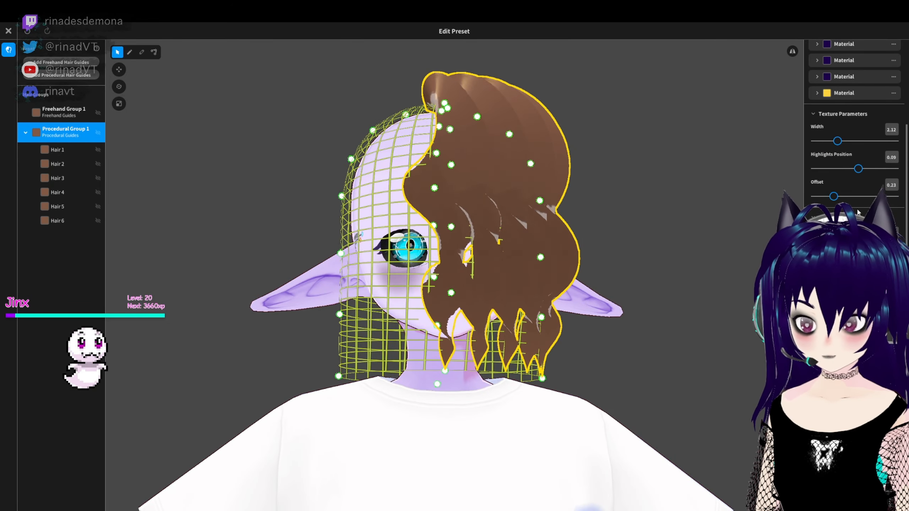
scroll(855, 143, down, 3)
drag(856, 257, 832, 257)
click(712, 295)
right_click(62, 134)
click(80, 157)
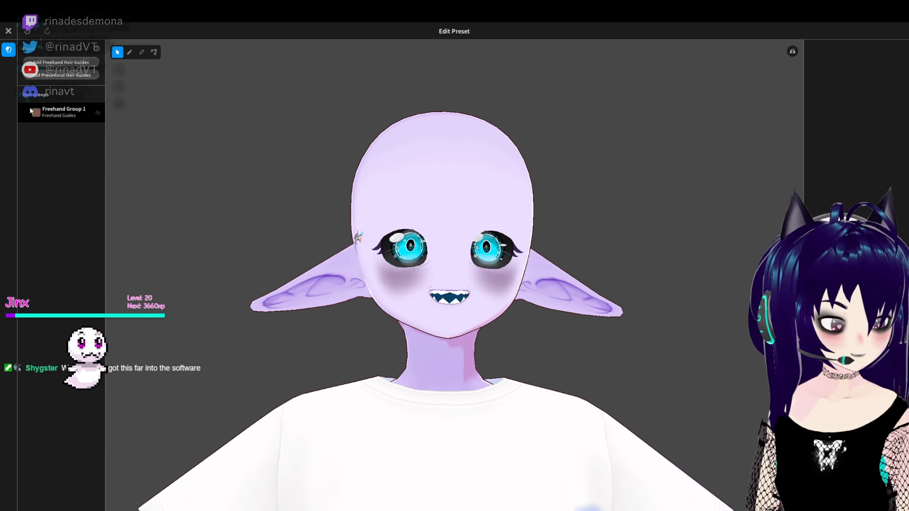
- Change the main color of Freehand Group 1's hair material from purple shades such as #2C0082 to dark blue
scroll(501, 281, down, 1)
right_drag(501, 281, 542, 270)
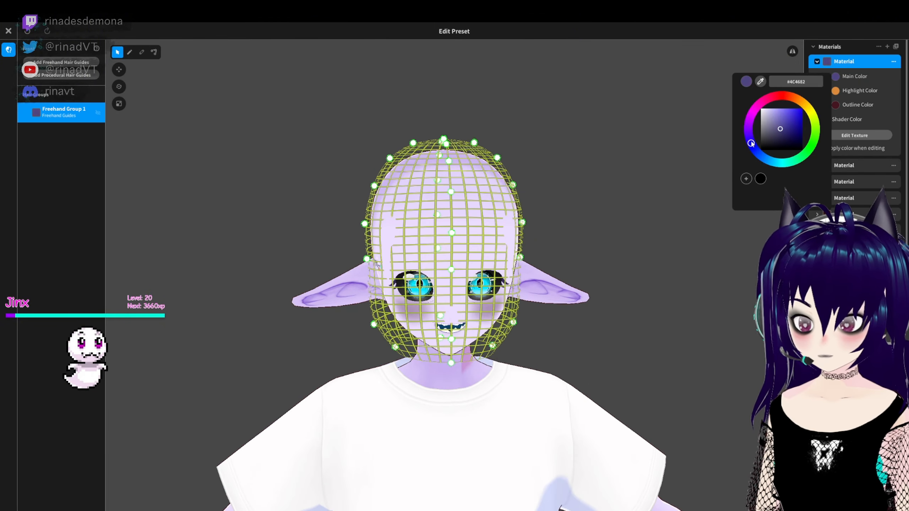
drag(751, 143, 748, 136)
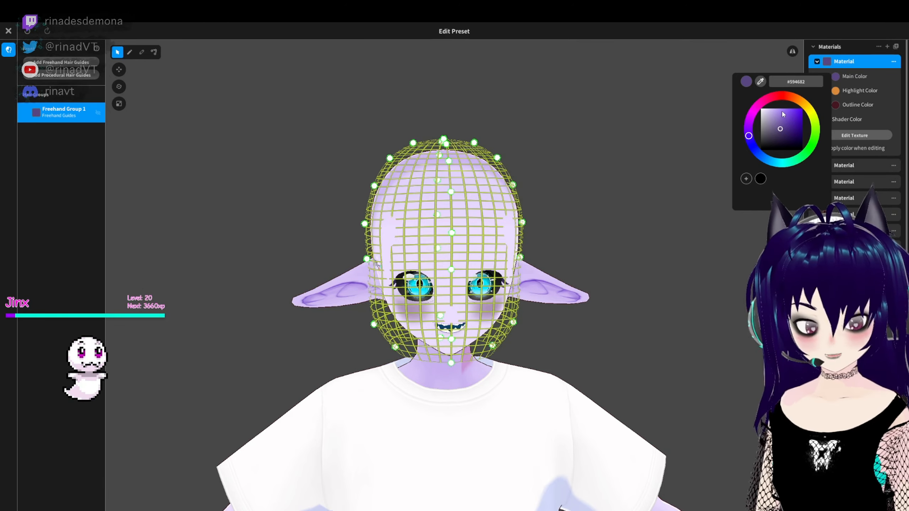
click(795, 129)
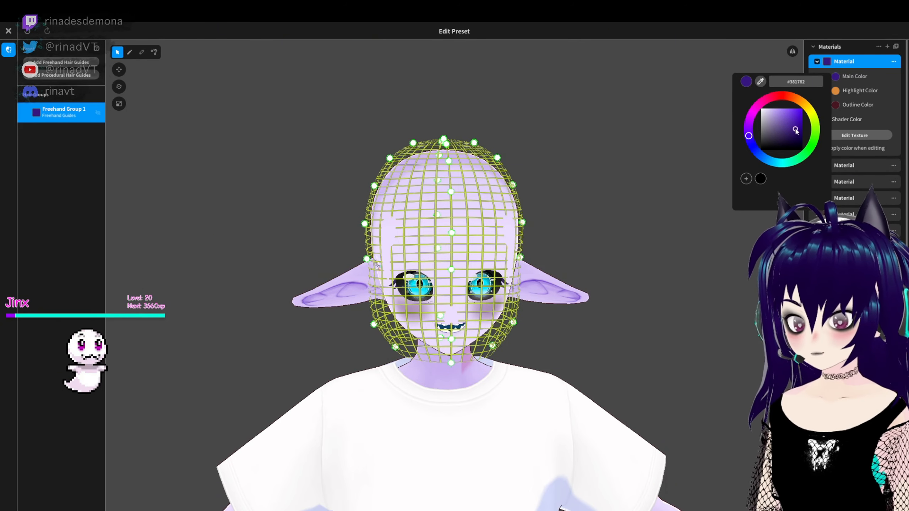
click(754, 113)
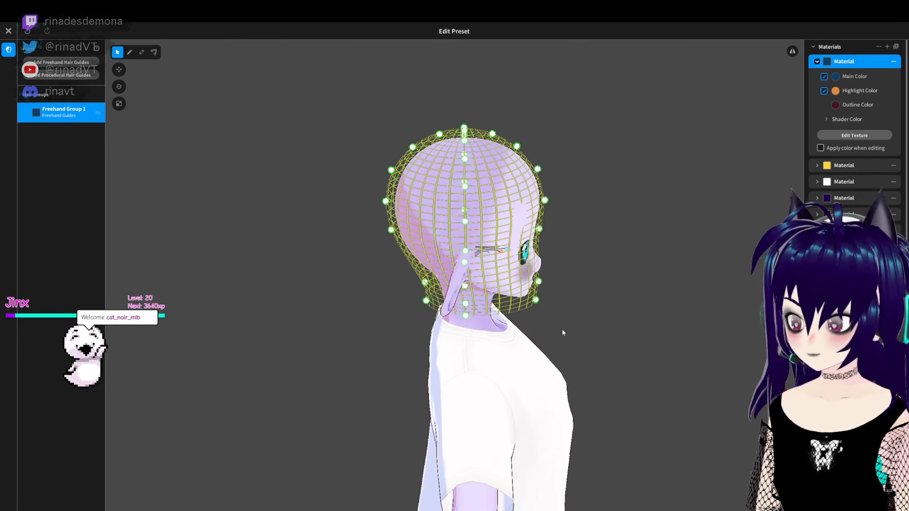
- Enlarge the freehand hair guide mesh so it sits farther away from the head
right_drag(562, 329, 599, 281)
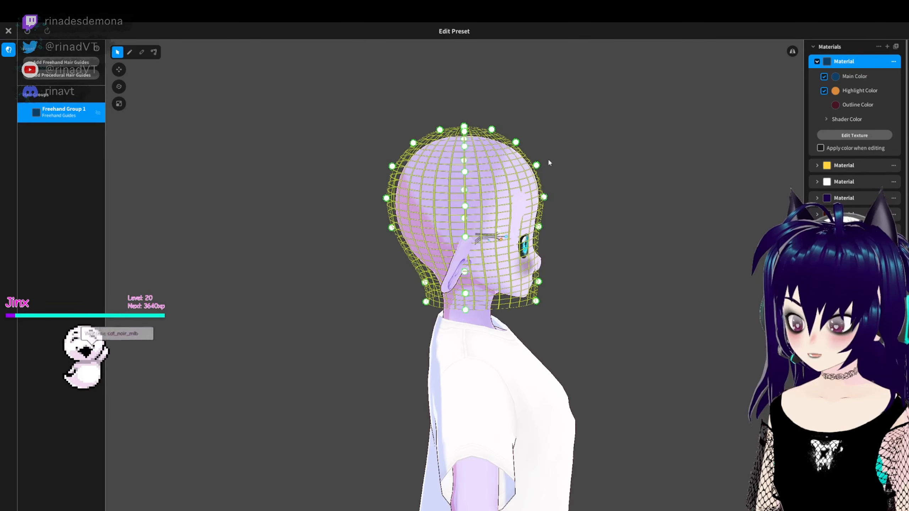
right_drag(621, 238, 594, 237)
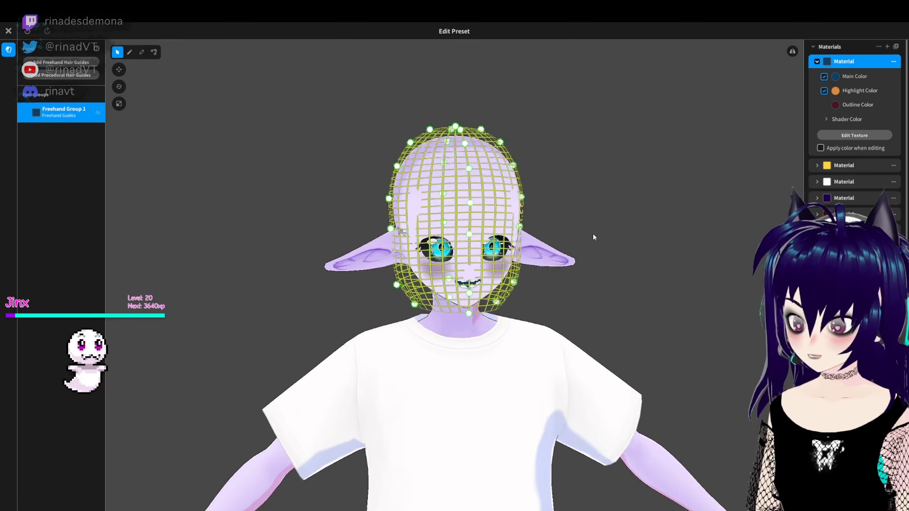
scroll(856, 143, down, 10)
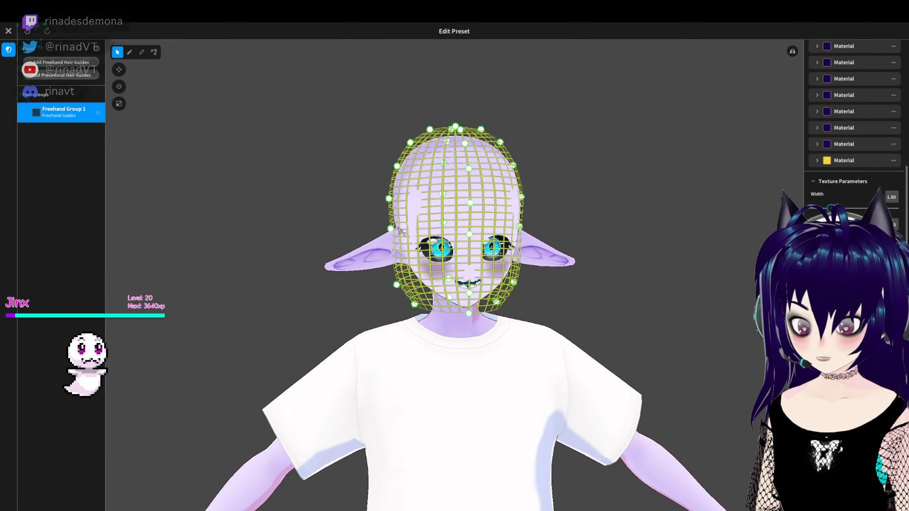
scroll(855, 143, down, 5)
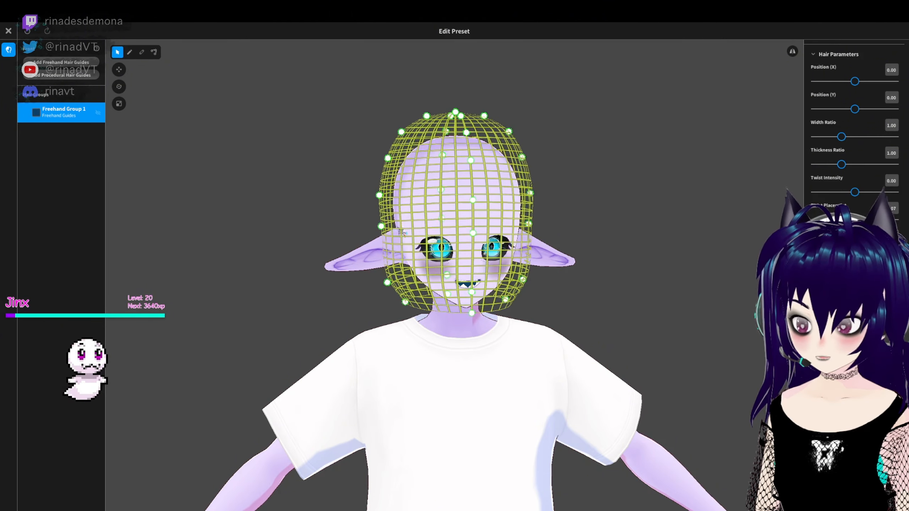
right_drag(746, 228, 628, 180)
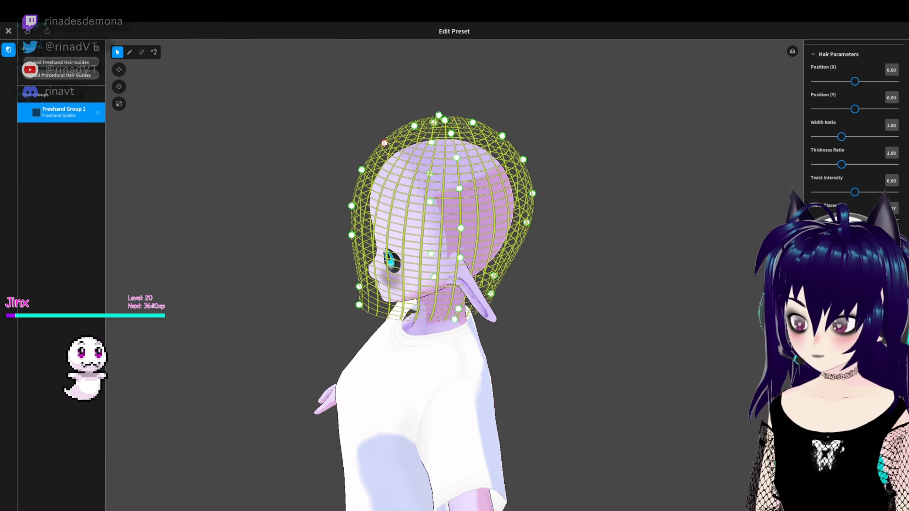
- Pull three guide mesh points above and in front of the forehead slightly outward in side view
drag(384, 143, 381, 137)
drag(360, 173, 353, 171)
drag(352, 205, 347, 203)
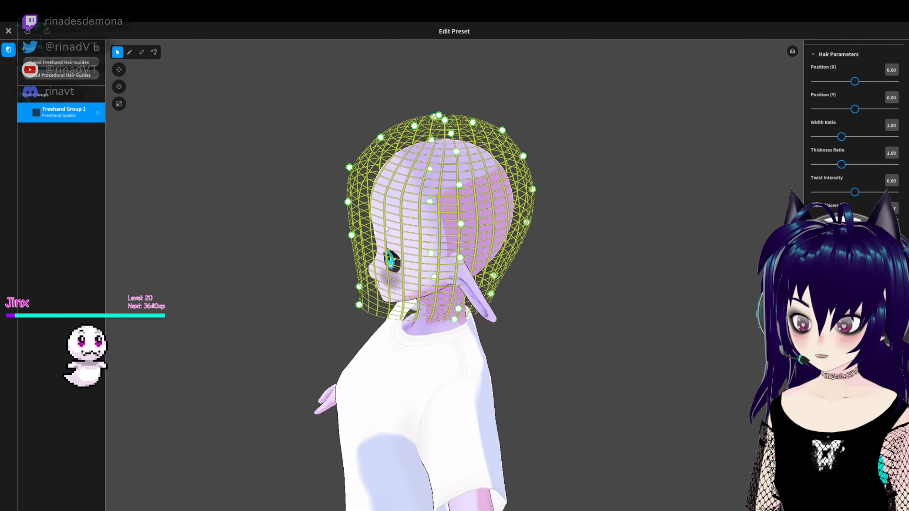
- Reshape the top of the guide mesh by lowering its crown points toward the scalp
right_drag(642, 123, 463, 140)
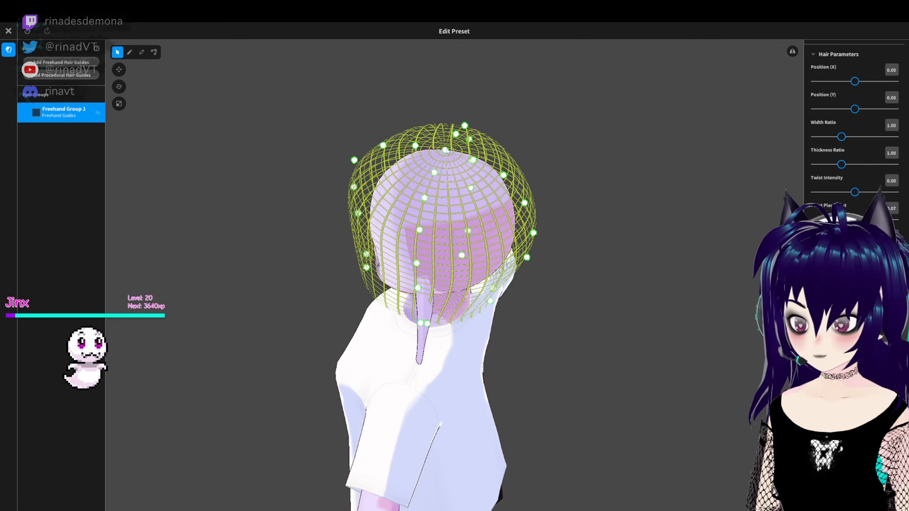
drag(447, 158, 412, 168)
right_drag(480, 164, 583, 142)
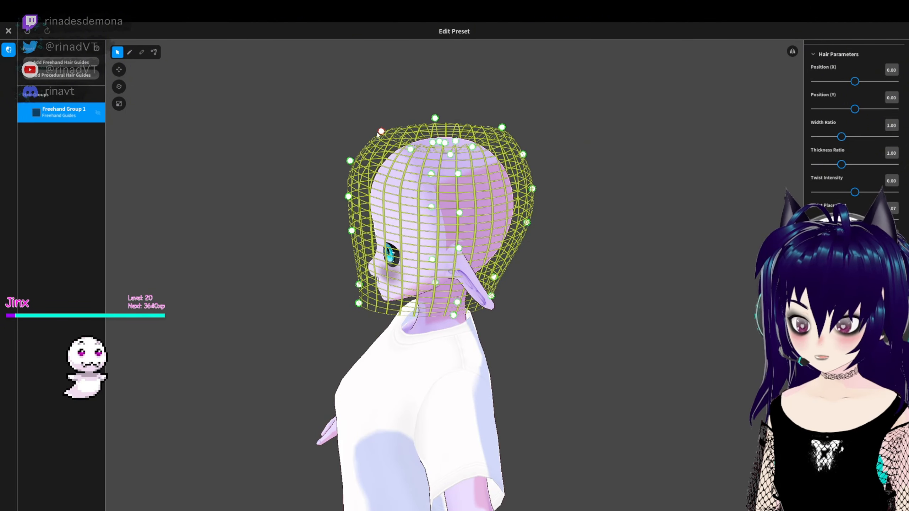
- Raise the upper front edge of the guide mesh and pull the forehead points farther forward from the face
drag(378, 133, 362, 120)
drag(345, 163, 342, 161)
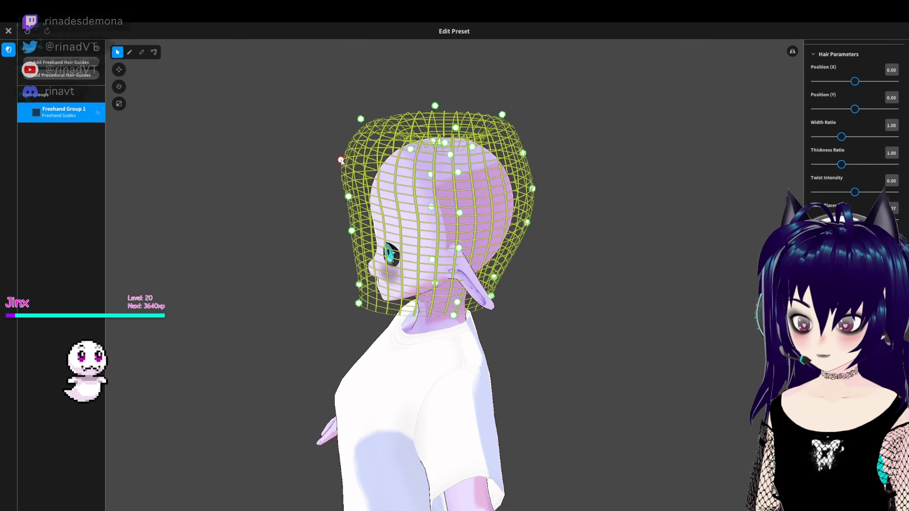
drag(350, 201, 335, 203)
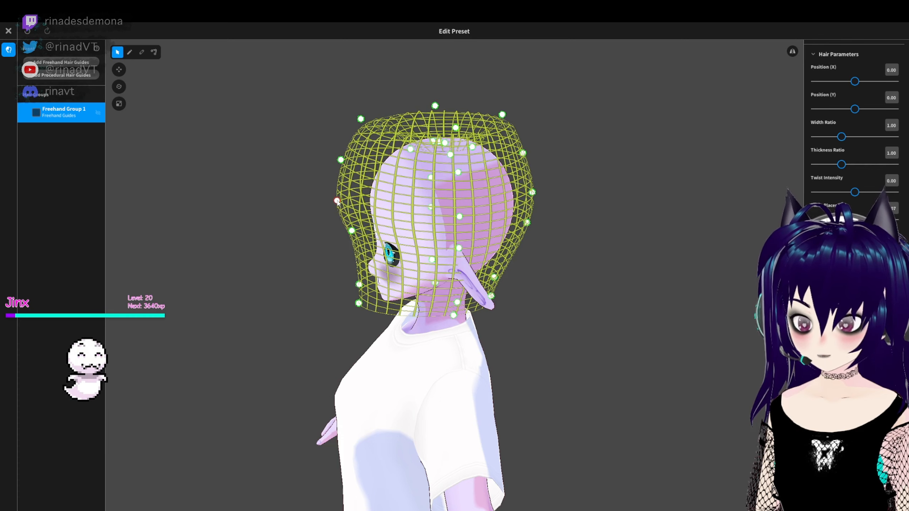
drag(342, 165, 333, 163)
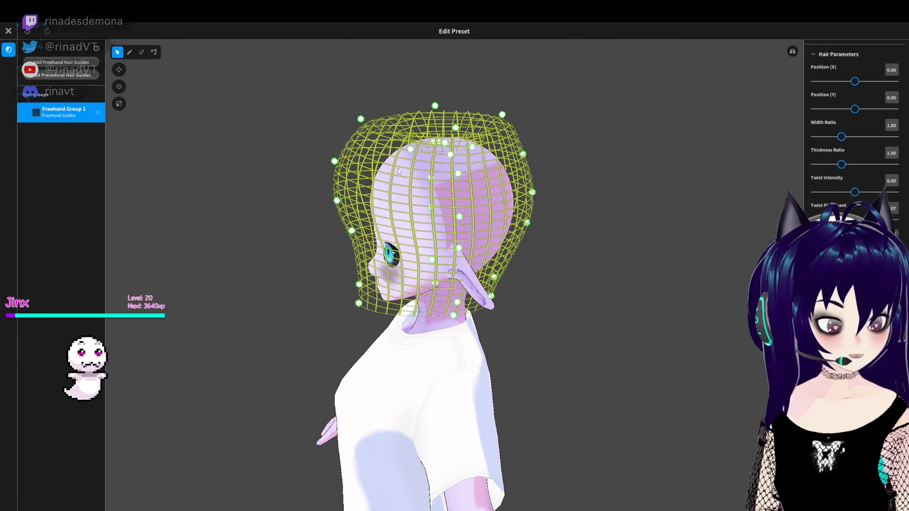
- Set the hair material's highlight color to light blue #3B94DB
right_drag(400, 171, 686, 198)
scroll(856, 125, up, 5)
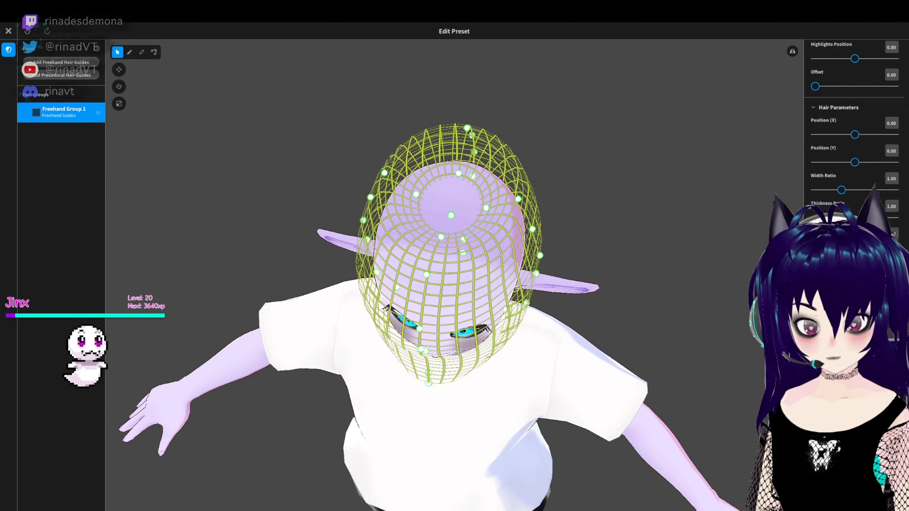
scroll(843, 214, up, 8)
right_drag(753, 240, 751, 206)
click(835, 91)
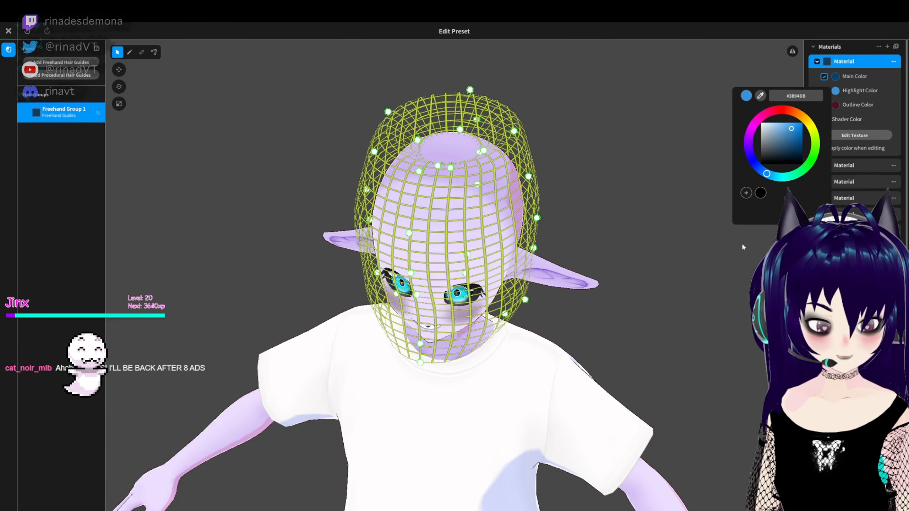
- Pull the guide mesh's upper side points slightly outward and upward around the back of the head
click(390, 113)
right_drag(390, 113, 601, 163)
drag(526, 133, 531, 129)
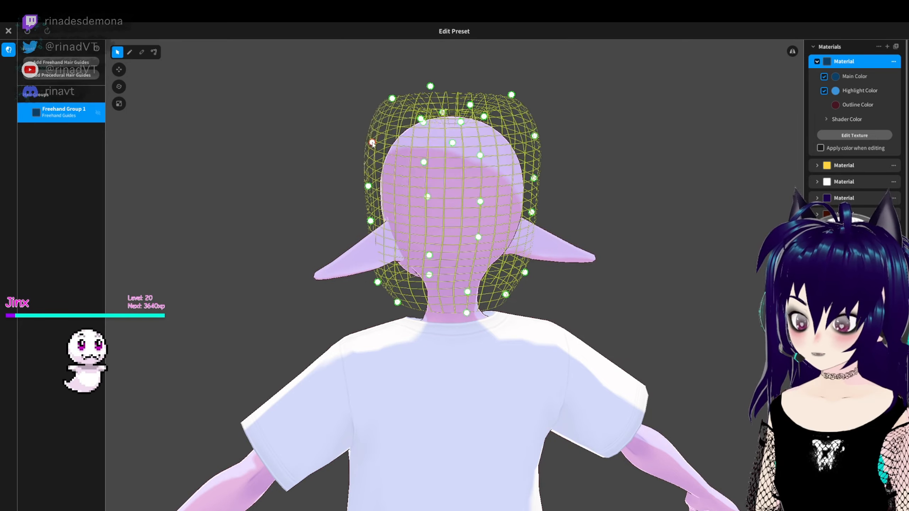
drag(377, 138, 368, 134)
- Change the hair material's outline color to dark navy blue
right_drag(368, 119, 851, 134)
click(835, 104)
click(754, 177)
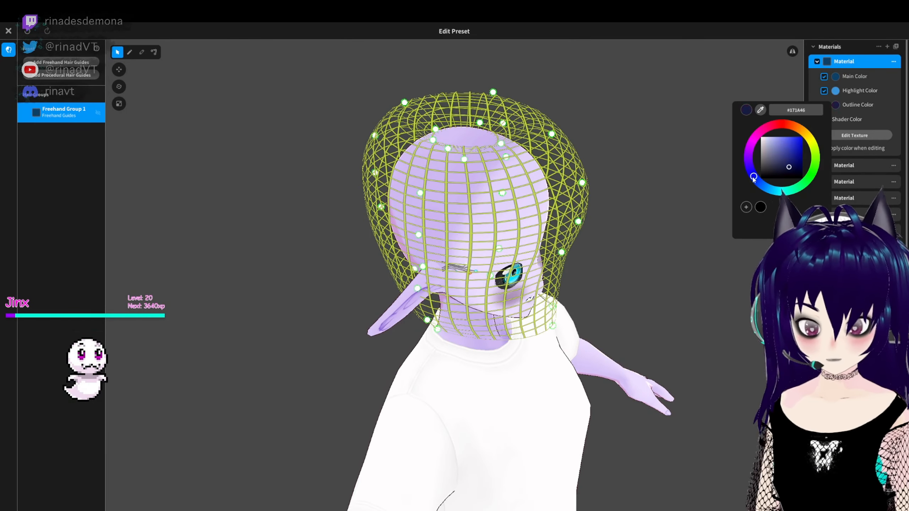
- Try brushing two dark blue strands on the upper front of the guide mesh and undo both
click(129, 55)
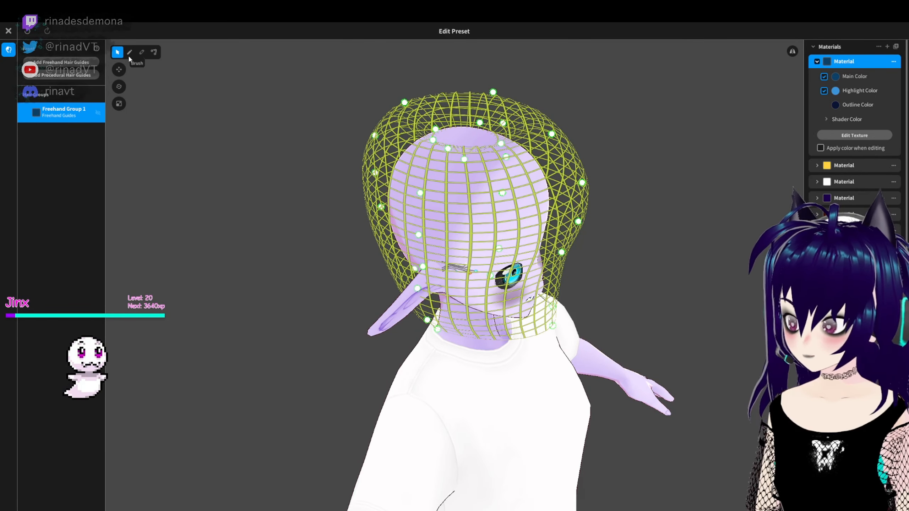
click(130, 53)
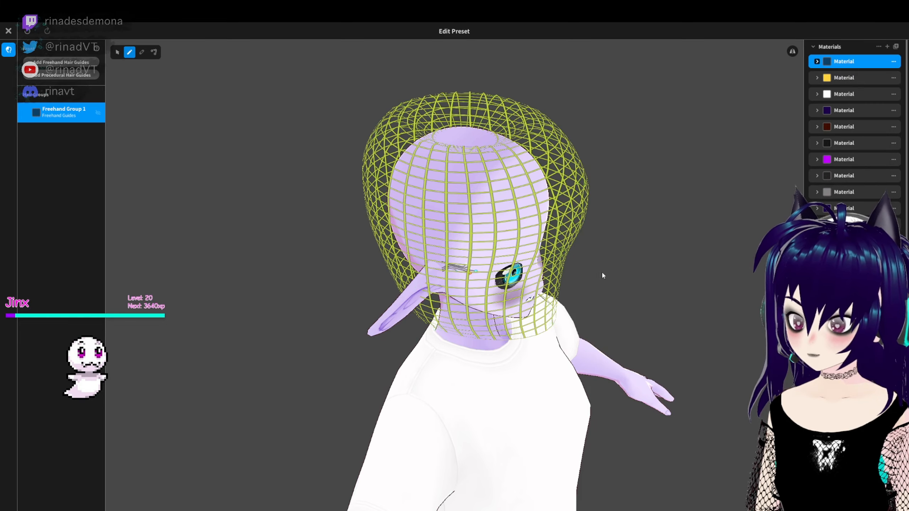
right_drag(601, 271, 570, 243)
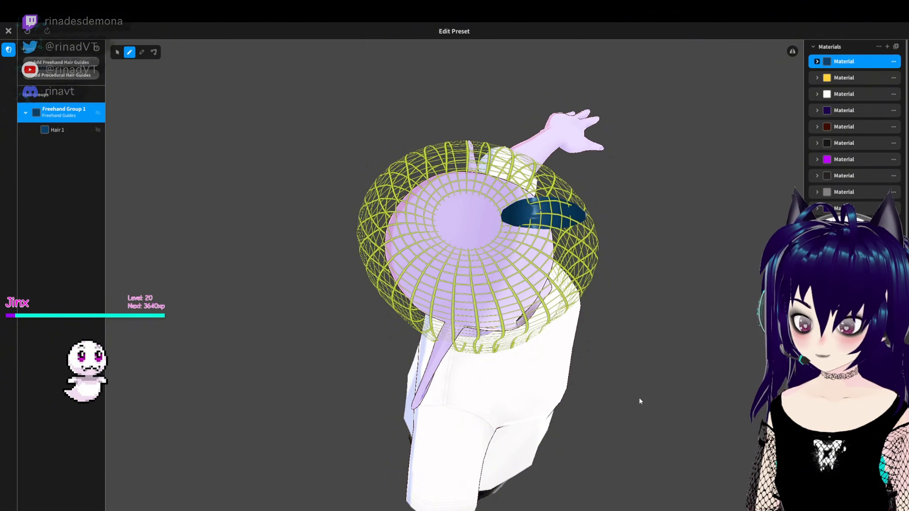
right_drag(577, 318, 664, 274)
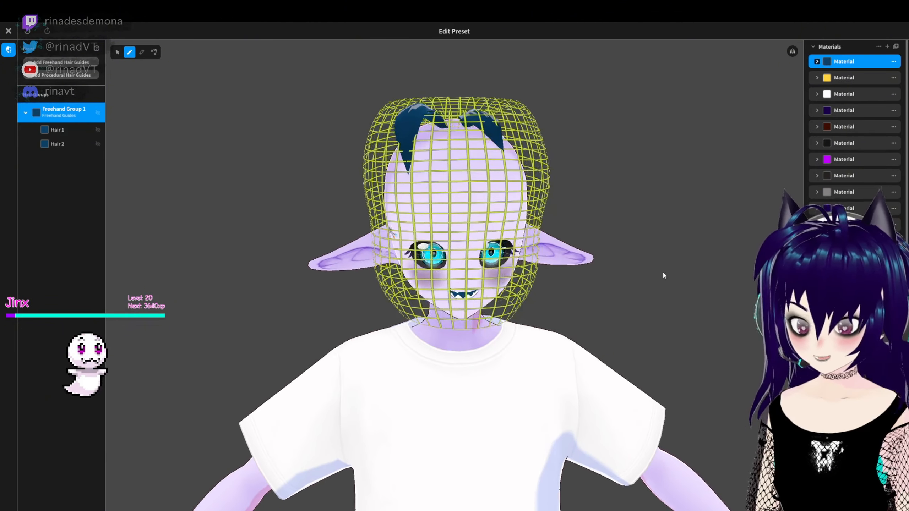
key(ctrl+z)
key(ctrl+z)
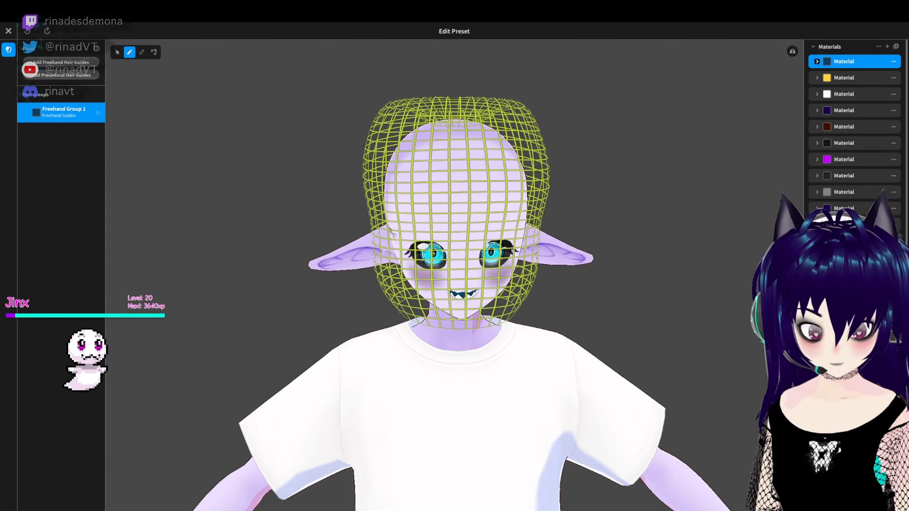
- Brush two thin arched antenna-like strands from the crown toward the forehead, undoing and redrawing the one that does not fit
scroll(855, 229, down, 2)
scroll(856, 143, down, 2)
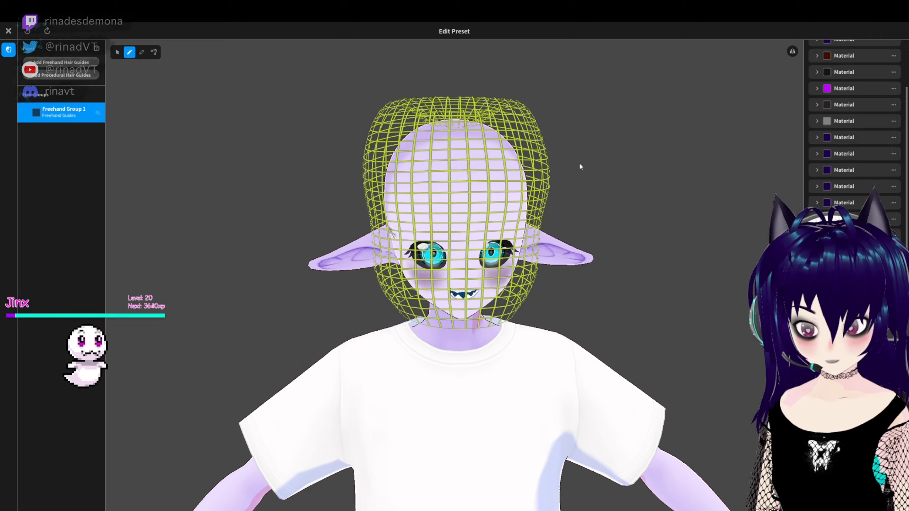
right_drag(580, 166, 542, 174)
right_drag(597, 255, 652, 218)
right_drag(594, 214, 525, 209)
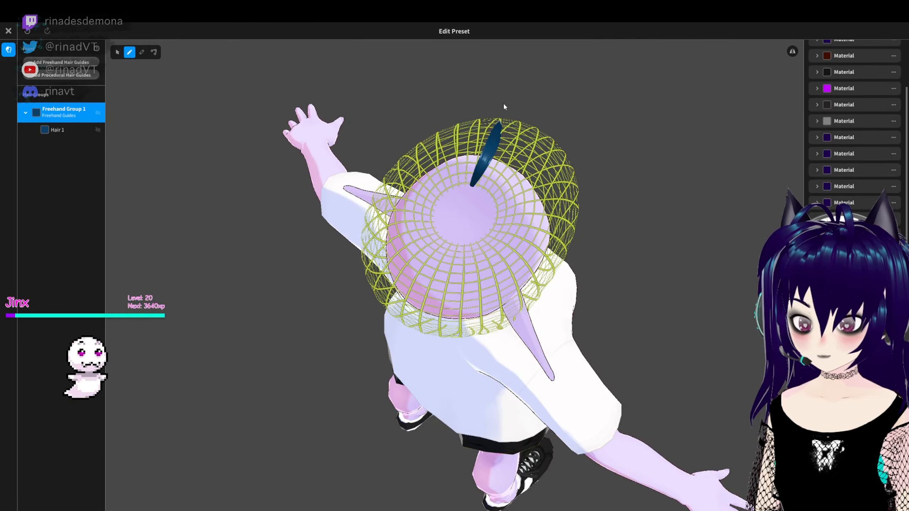
drag(492, 191, 573, 161)
mouse_move(672, 201)
right_down()
mouse_move(596, 148)
mouse_move(597, 193)
right_up()
key(ctrl+z)
drag(439, 251, 424, 336)
mouse_move(569, 333)
right_down()
mouse_move(570, 279)
mouse_move(593, 286)
right_up()
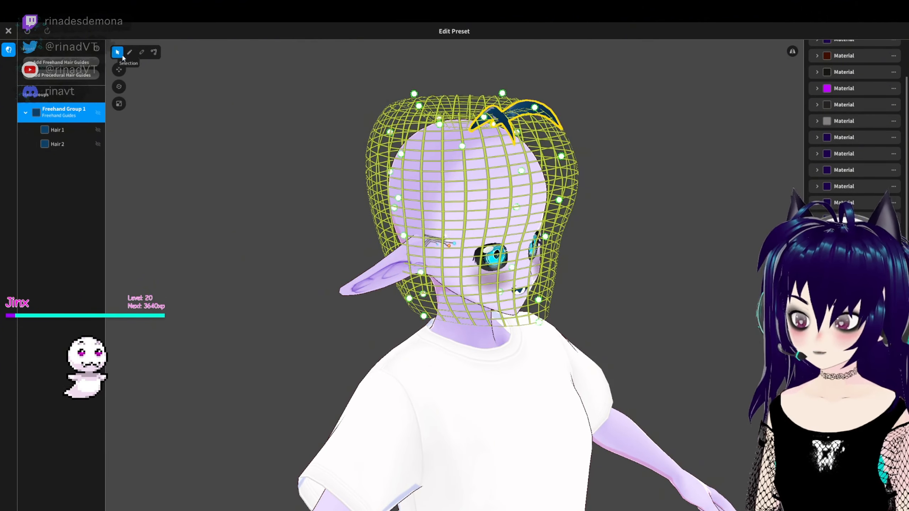
- Reshape the upper front of the guide mesh by raising its crown points and moving the forehead points closer to the head
right_drag(641, 225, 677, 211)
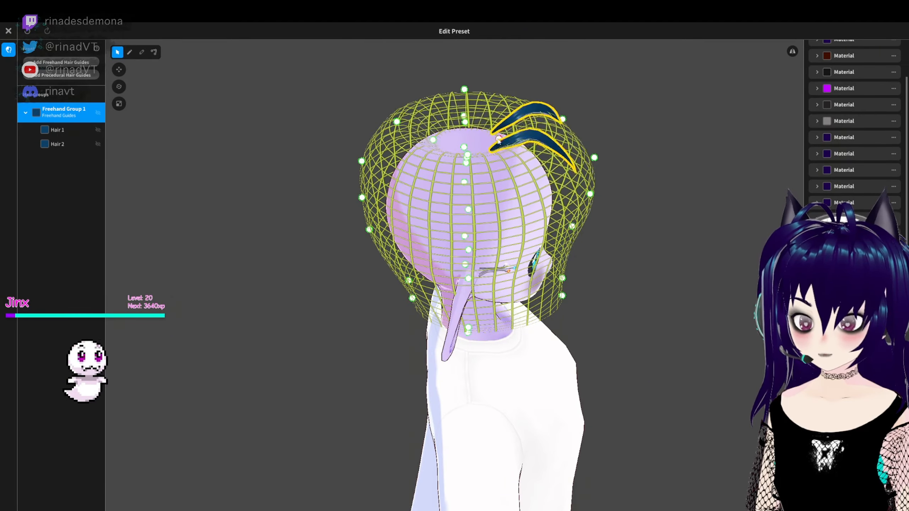
drag(499, 139, 484, 126)
drag(563, 119, 555, 99)
drag(594, 158, 574, 154)
drag(590, 194, 571, 178)
right_drag(571, 178, 423, 145)
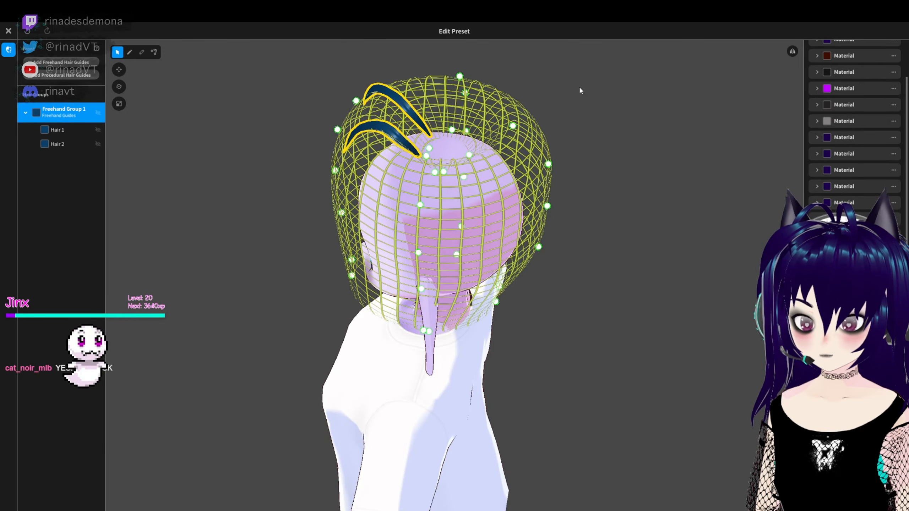
right_drag(580, 91, 372, 82)
mouse_move(444, 85)
right_down()
mouse_move(604, 133)
mouse_move(606, 256)
mouse_move(546, 156)
mouse_move(587, 272)
mouse_move(594, 217)
mouse_move(393, 108)
mouse_move(654, 143)
mouse_move(654, 161)
mouse_move(591, 108)
right_up()
click(655, 160)
mouse_move(379, 143)
right_down()
mouse_move(534, 158)
mouse_move(394, 147)
right_up()
- Inspect the control points of each antenna strand with the Control Point tool
click(153, 52)
click(507, 96)
right_drag(652, 151, 474, 275)
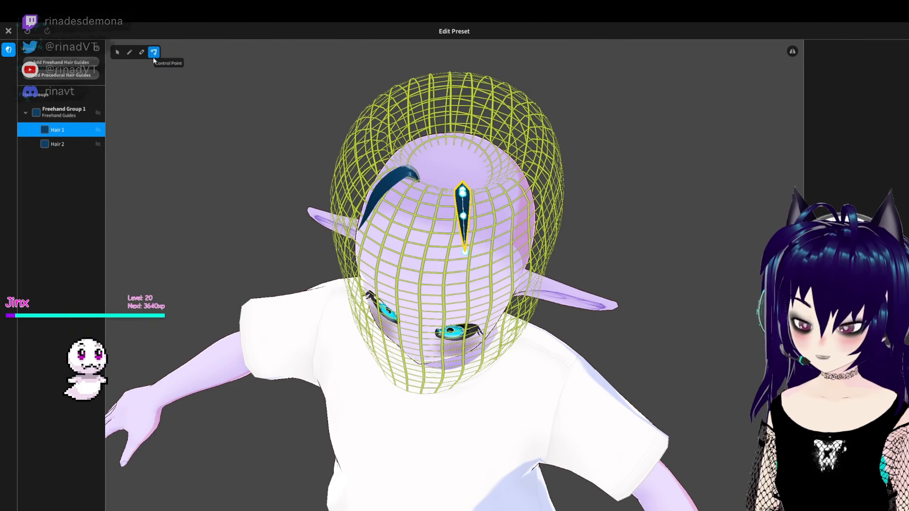
click(391, 179)
right_drag(376, 304, 463, 299)
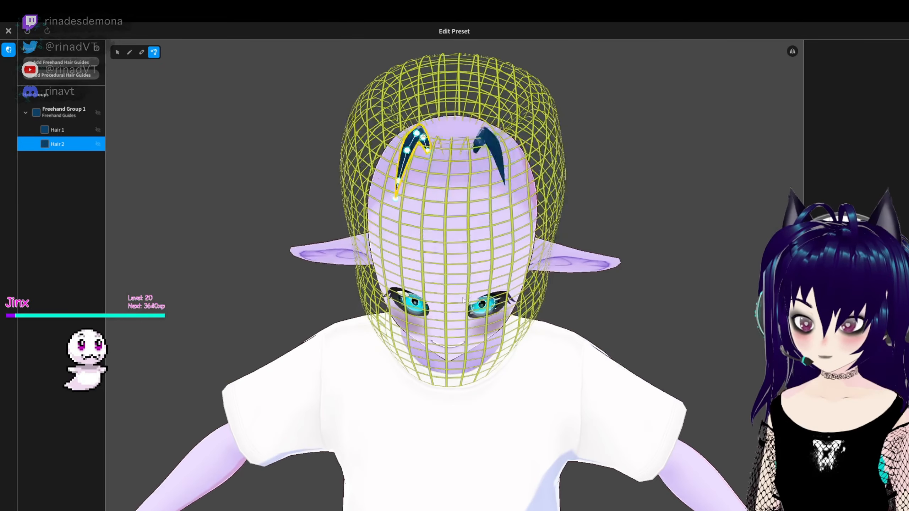
right_drag(505, 198, 587, 197)
mouse_move(657, 268)
right_down()
mouse_move(615, 174)
mouse_move(617, 130)
mouse_move(670, 106)
right_up()
- Select the whole freehand hair group and apply a slight twist intensity to both strands
click(60, 130)
click(63, 113)
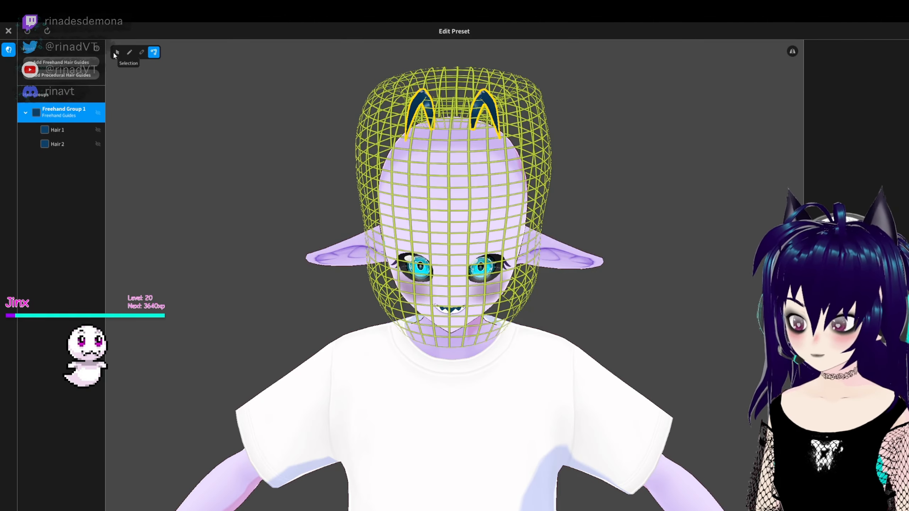
click(118, 52)
scroll(853, 229, down, 4)
scroll(855, 172, down, 10)
right_drag(608, 201, 648, 211)
scroll(855, 187, up, 1)
drag(855, 223, 858, 223)
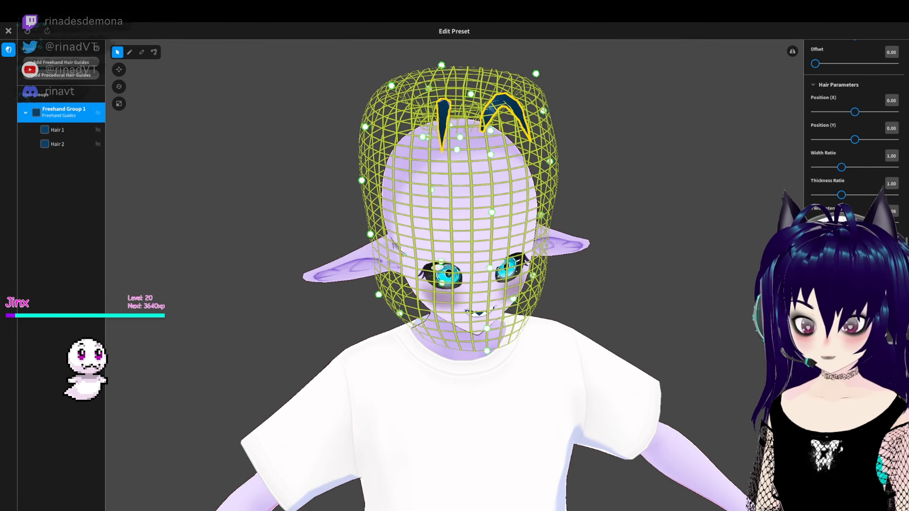
scroll(870, 157, up, 2)
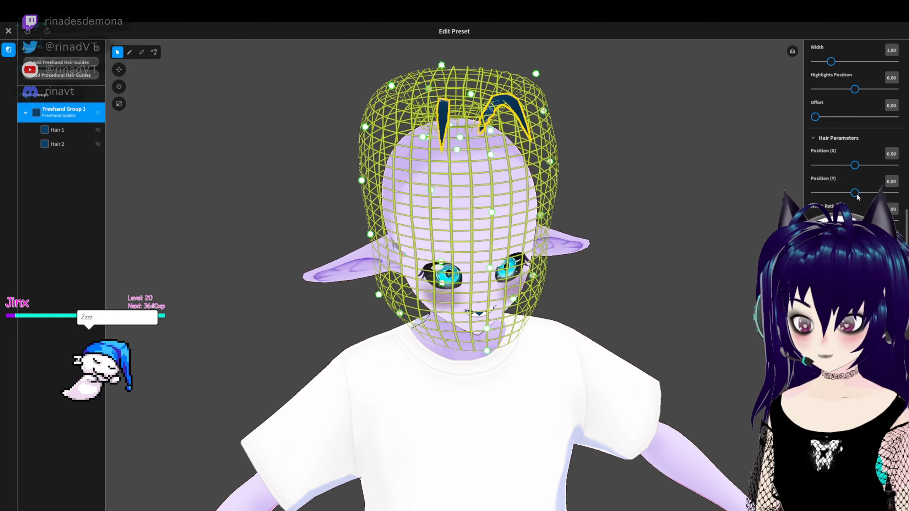
- Set the width ratio and thickness ratio of the whole hair group to 1.22
mouse_move(784, 267)
right_down()
mouse_move(731, 272)
mouse_move(766, 261)
right_up()
click(487, 89)
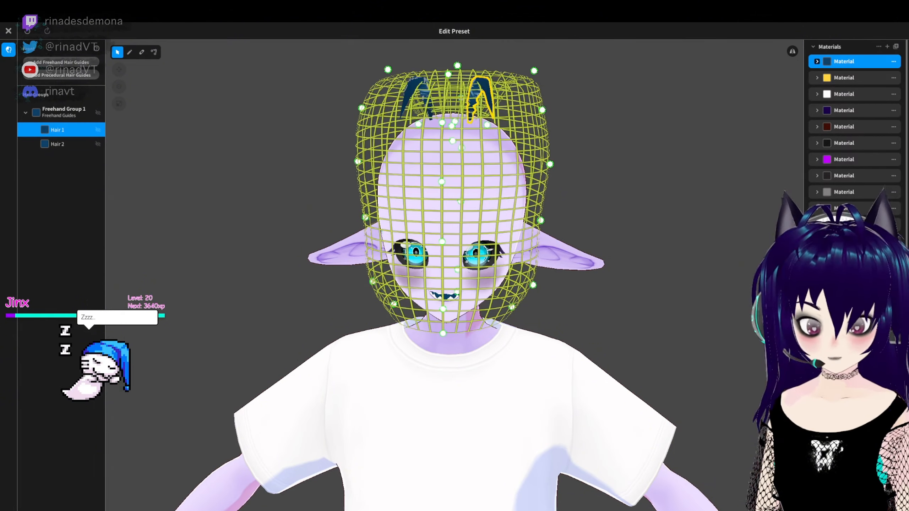
scroll(855, 126, down, 5)
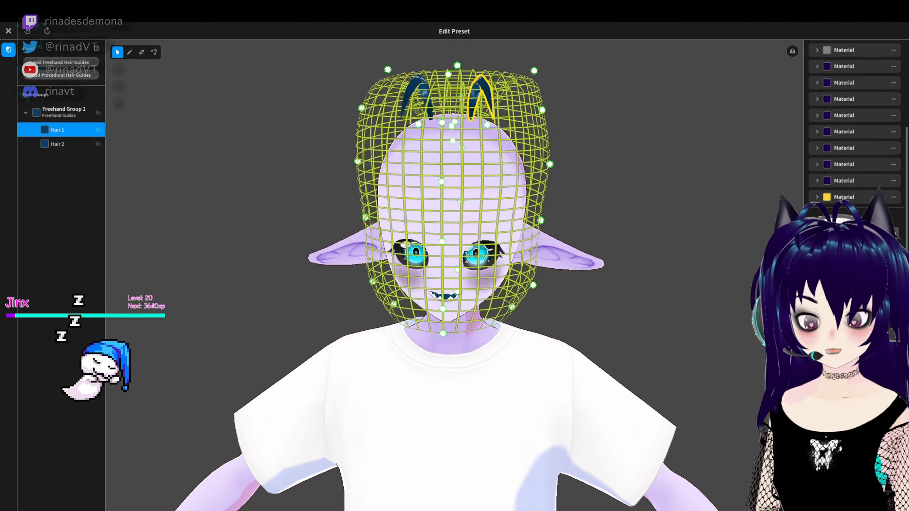
click(60, 117)
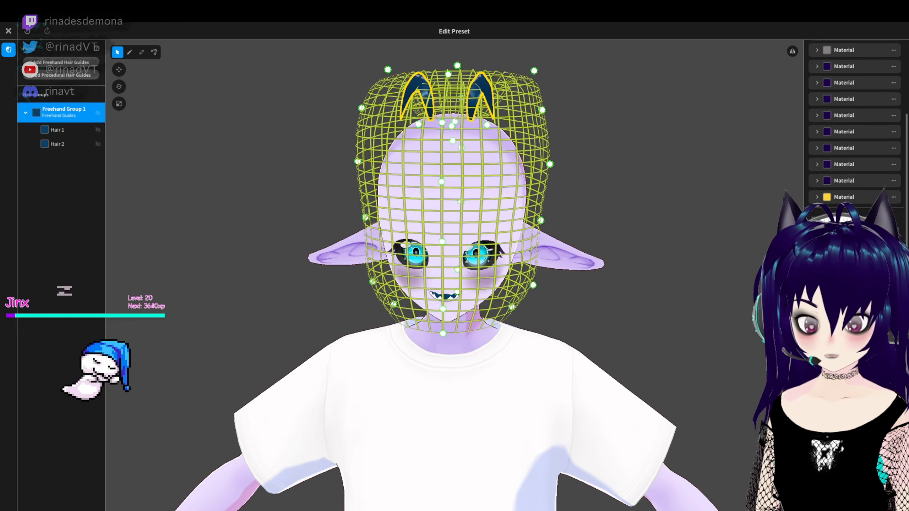
scroll(855, 126, down, 2)
click(762, 306)
mouse_move(762, 306)
right_down()
mouse_move(650, 303)
mouse_move(318, 155)
right_up()
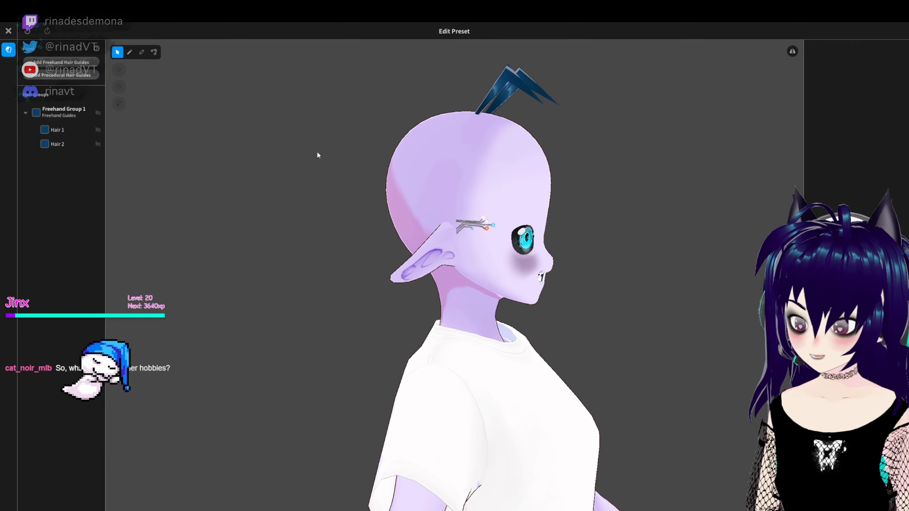
- Reselect the hair group and increase its smoothness so both antenna strands curve evenly
click(533, 93)
scroll(855, 125, down, 5)
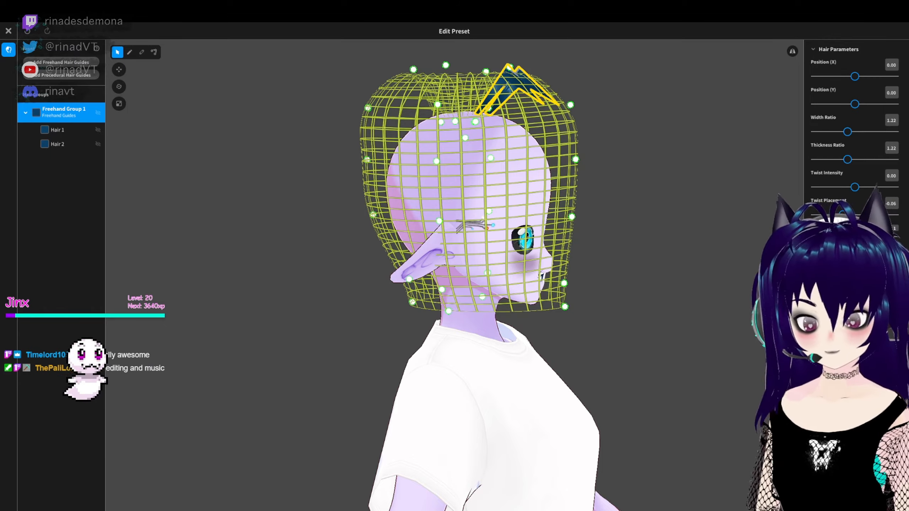
drag(819, 243, 866, 243)
right_drag(780, 246, 671, 254)
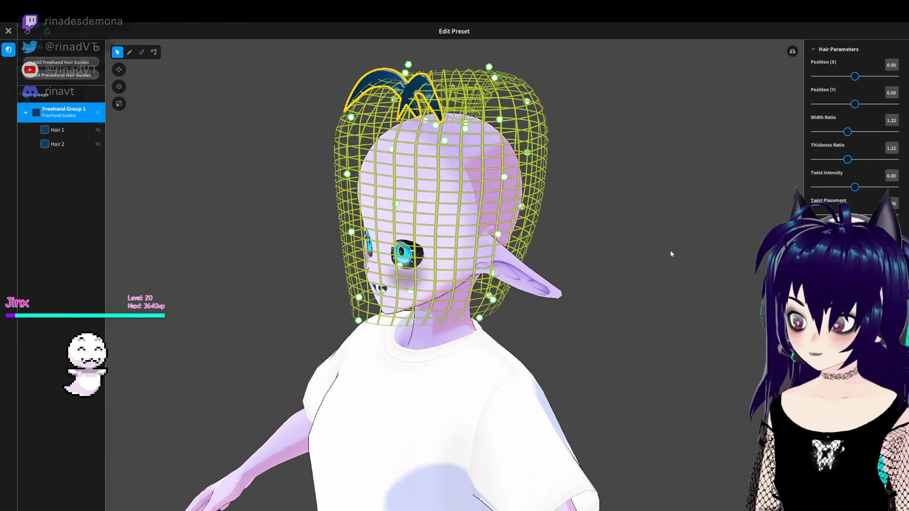
scroll(834, 215, up, 10)
scroll(627, 284, up, 2)
right_drag(627, 284, 678, 260)
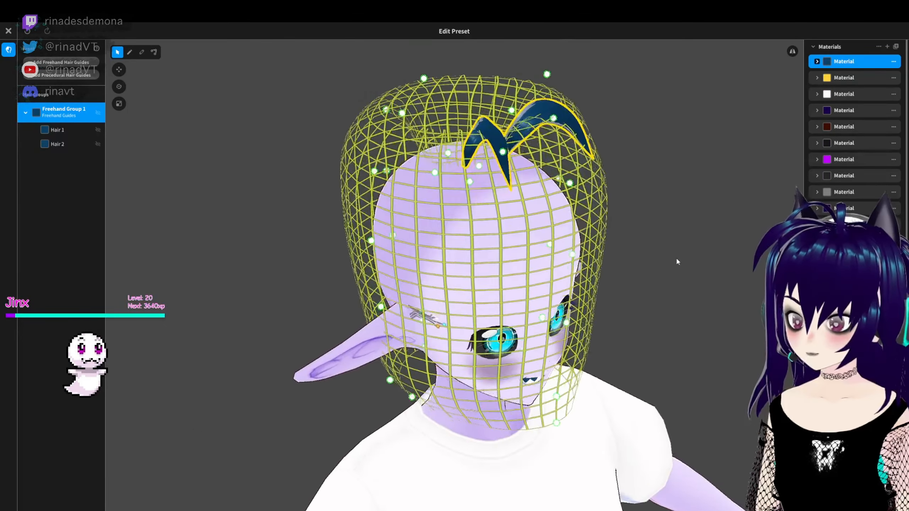
scroll(725, 216, up, 2)
- Slim both antenna strands by setting the hair group's width ratio to 0.94 and thickness ratio to 0.71
right_drag(725, 218, 727, 201)
scroll(837, 229, down, 10)
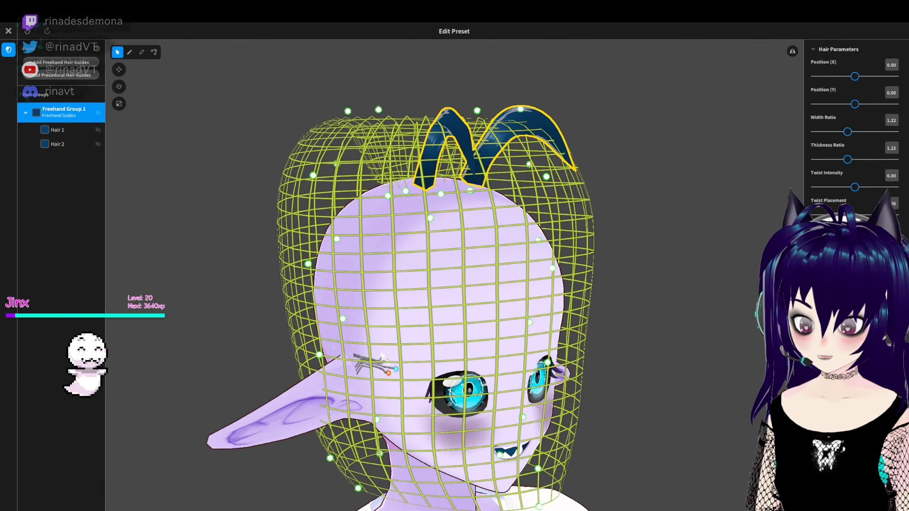
scroll(849, 150, up, 2)
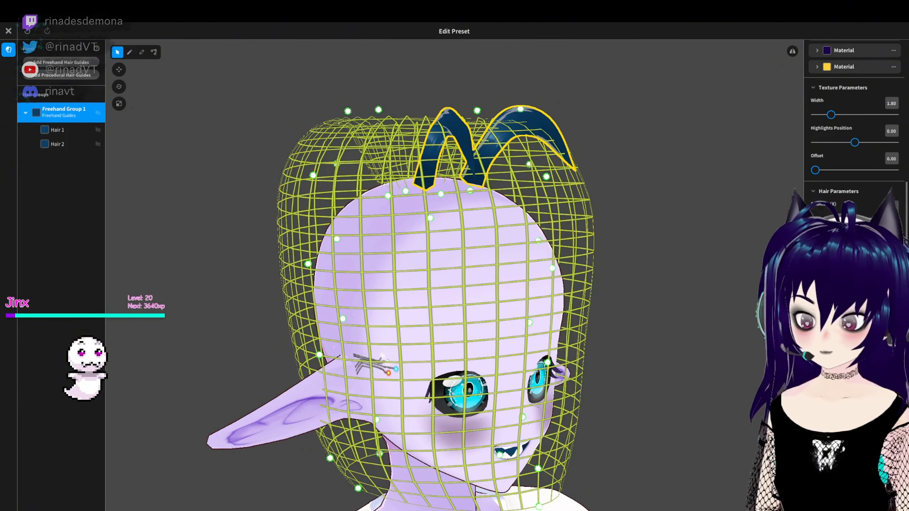
drag(856, 274, 841, 274)
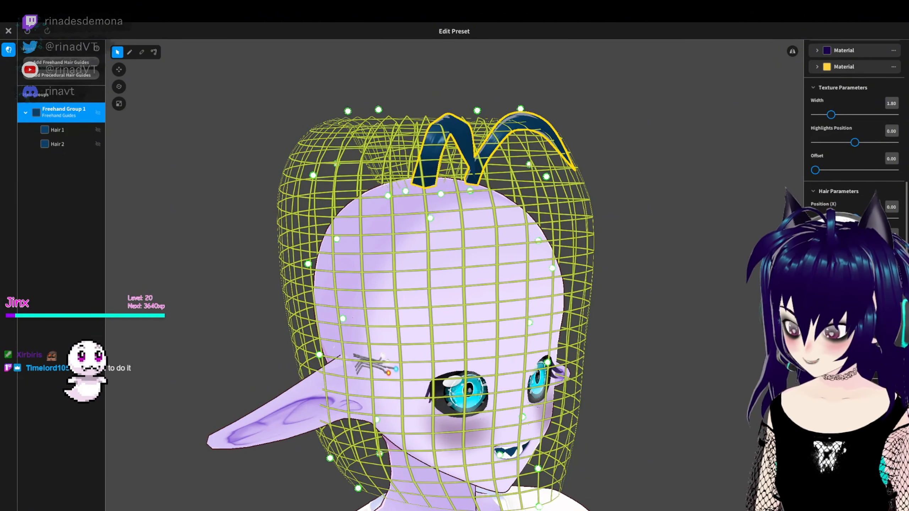
mouse_move(444, 154)
right_down()
mouse_move(387, 154)
mouse_move(444, 154)
right_up()
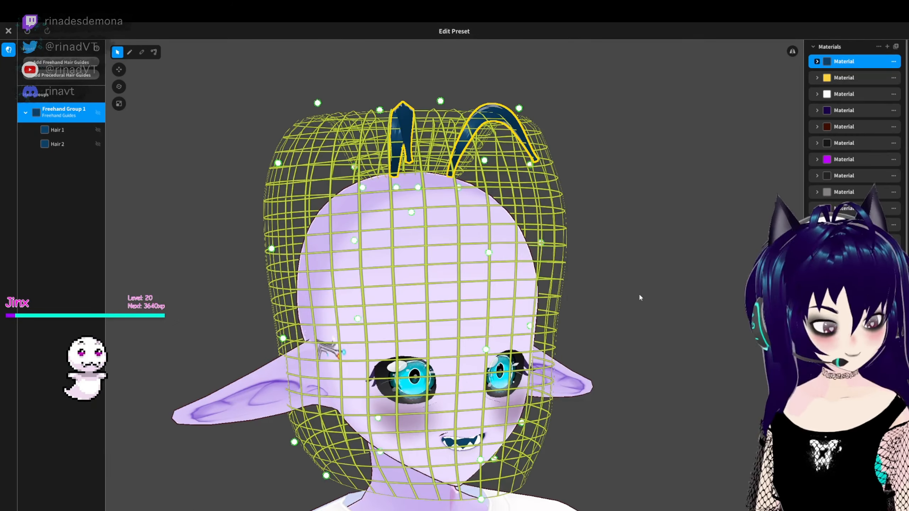
- Set the hair group's texture highlights position to -0.16 and offset to 0.02
scroll(855, 125, down, 1)
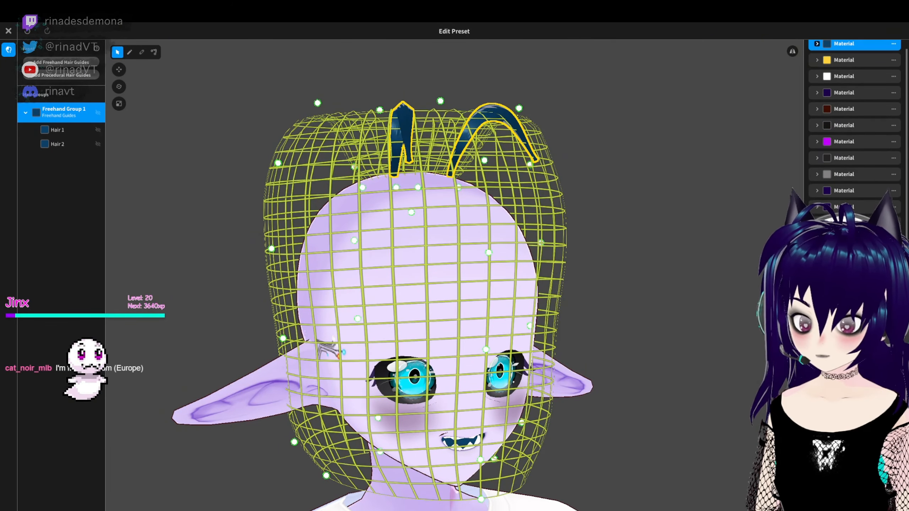
right_drag(601, 309, 628, 309)
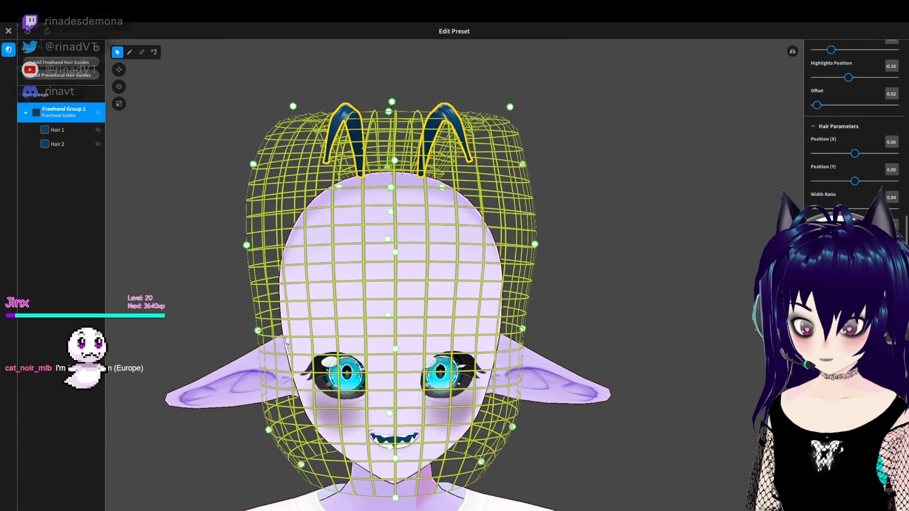
click(686, 356)
right_drag(687, 357, 696, 317)
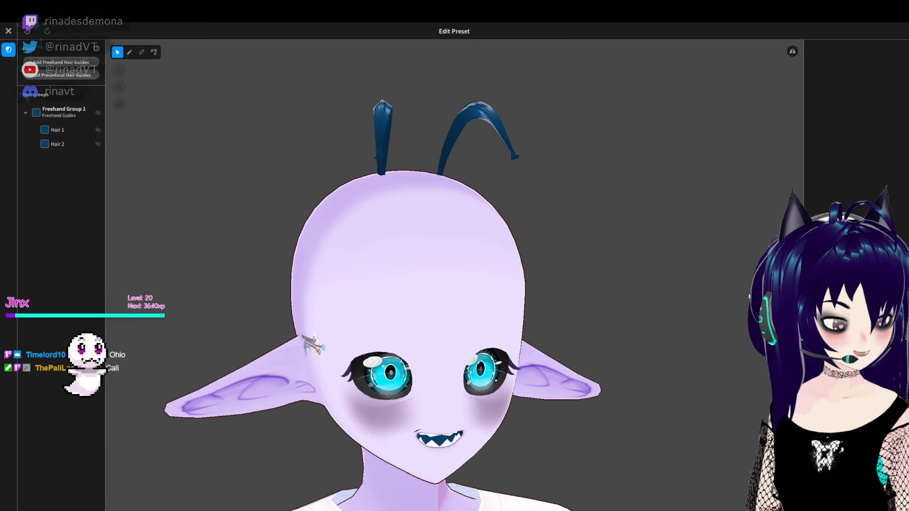
- Reselect the freehand hair group and review its hair, texture and material parameters
mouse_move(749, 297)
right_down()
mouse_move(706, 171)
mouse_move(639, 292)
mouse_move(612, 249)
mouse_move(589, 252)
right_up()
scroll(706, 171, down, 2)
click(63, 112)
mouse_move(637, 379)
right_down()
mouse_move(617, 399)
mouse_move(744, 387)
right_up()
scroll(855, 179, down, 10)
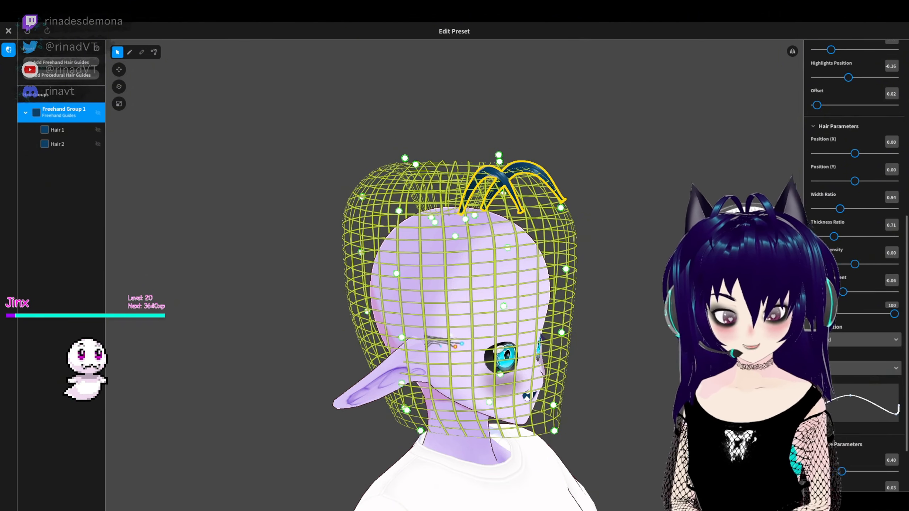
scroll(854, 265, up, 8)
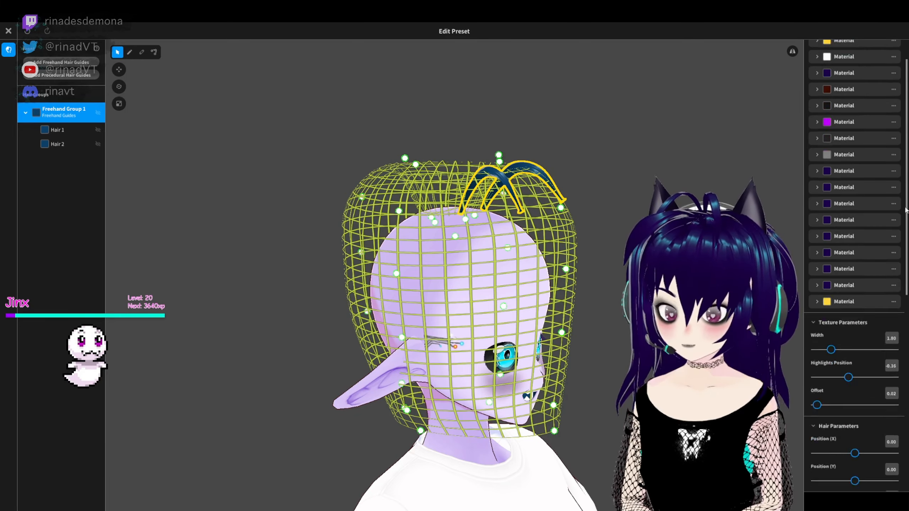
- Reshape the hair group's Fluffy curve by raising its middle point and lowering the low point near its end
scroll(854, 265, down, 10)
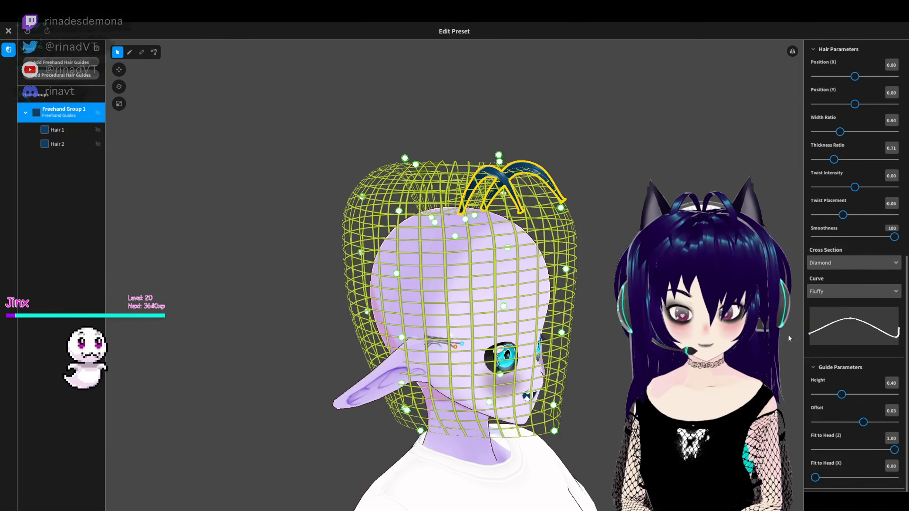
right_drag(776, 315, 620, 307)
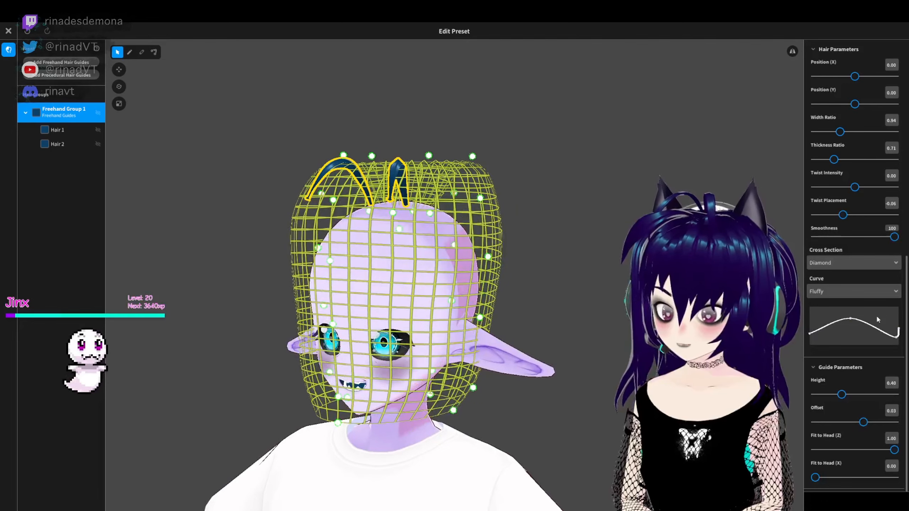
mouse_move(851, 318)
mouse_down()
mouse_move(848, 307)
mouse_move(850, 321)
mouse_move(845, 314)
mouse_up()
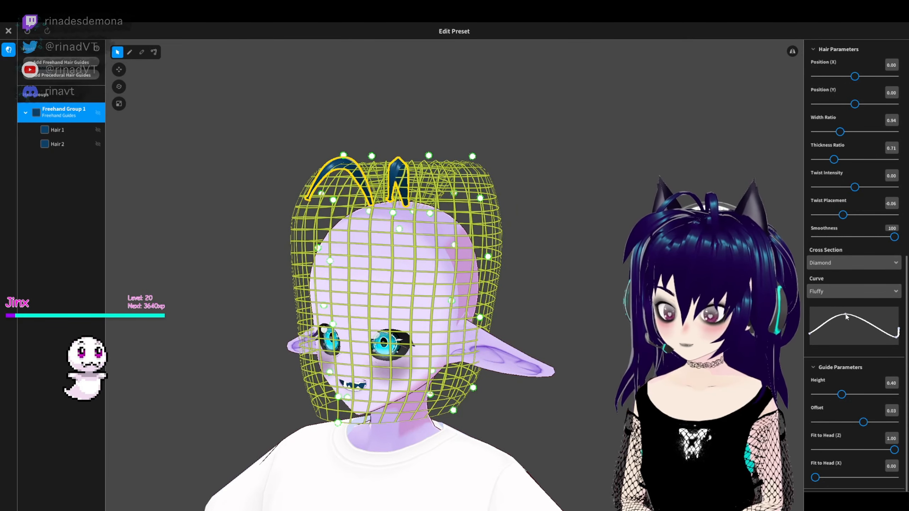
mouse_move(897, 337)
mouse_down()
mouse_move(841, 342)
mouse_move(899, 353)
mouse_up()
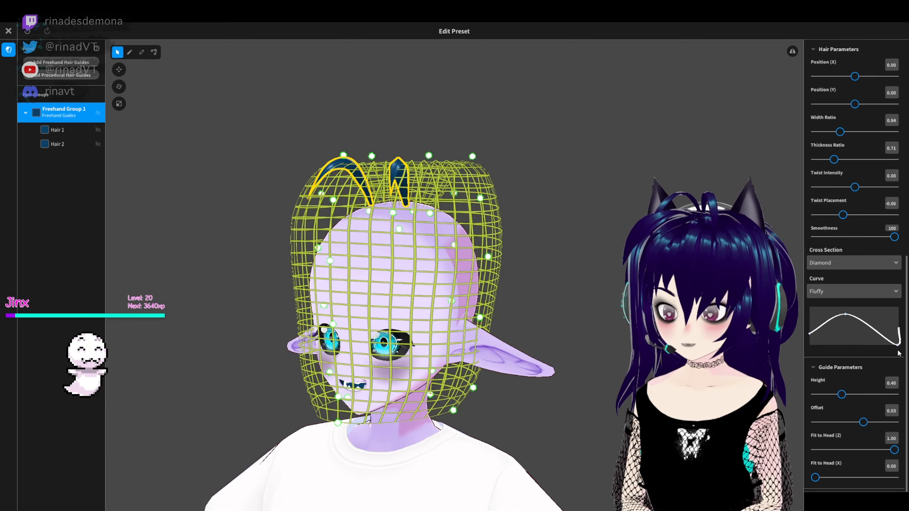
- Examine the reshaped antenna strands from several angles and check the options available for the freehand hair group
click(250, 194)
right_drag(251, 194, 453, 193)
mouse_move(480, 283)
right_down()
mouse_move(705, 291)
mouse_move(592, 291)
right_up()
click(80, 115)
right_click(72, 113)
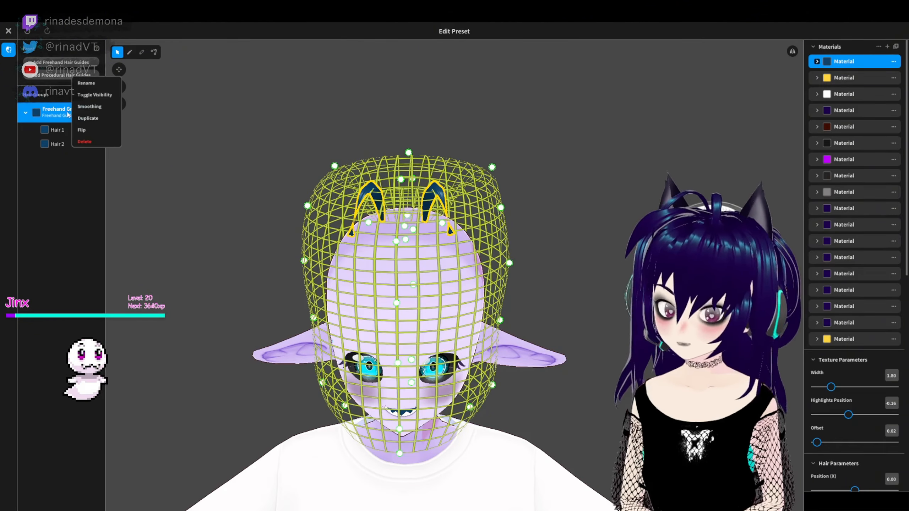
click(892, 63)
click(278, 178)
right_drag(279, 178, 587, 161)
- Adjust the antenna strands with the control point tool so their tips hang lower in front of the forehead
click(154, 52)
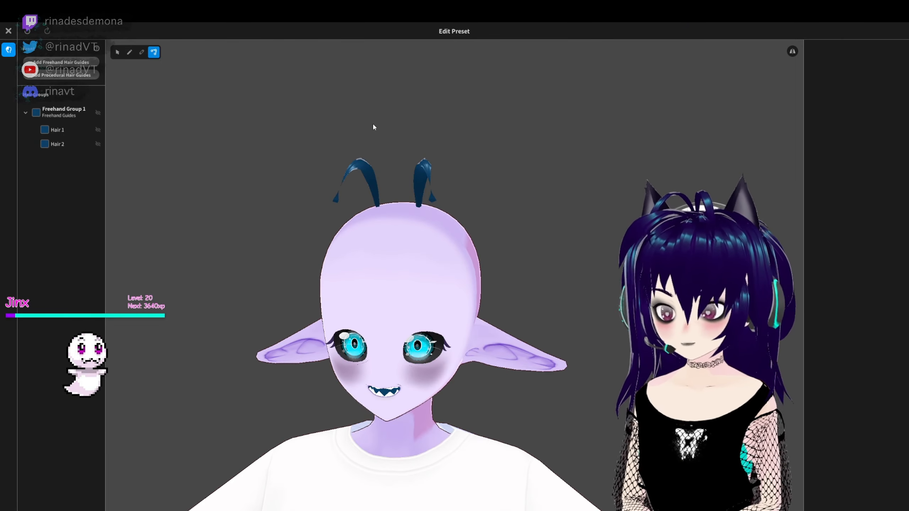
click(425, 172)
right_drag(426, 171, 416, 315)
click(362, 284)
click(611, 378)
right_drag(610, 378, 580, 237)
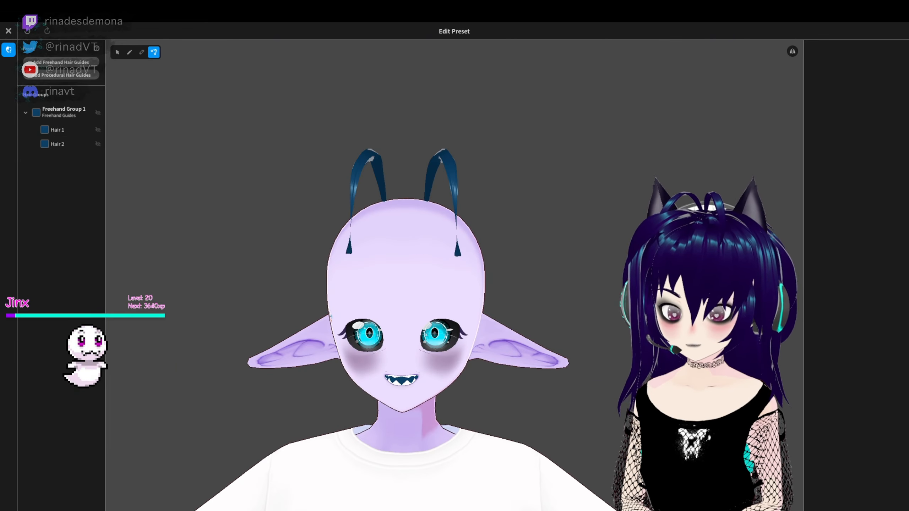
- Check the finished antenna strands from the front and close the hairstyle editor, bringing up its save options
click(444, 163)
click(542, 197)
right_drag(519, 229, 518, 205)
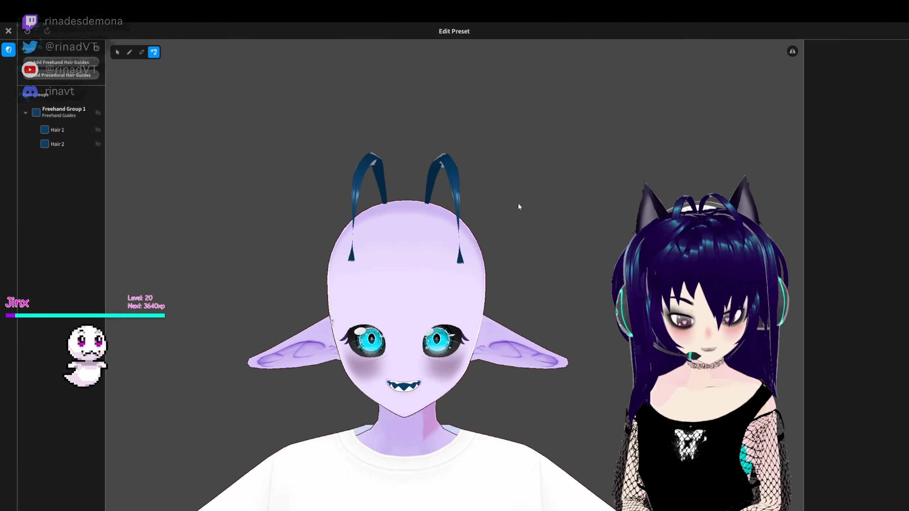
click(7, 31)
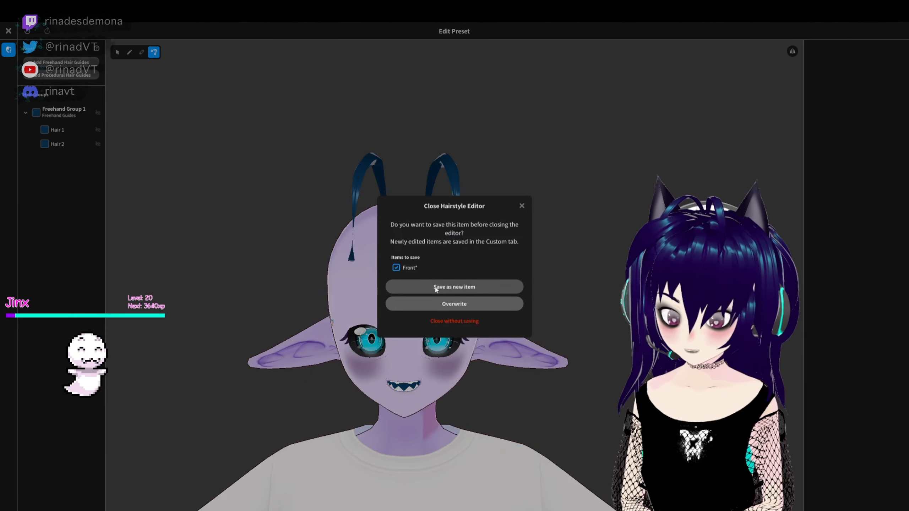
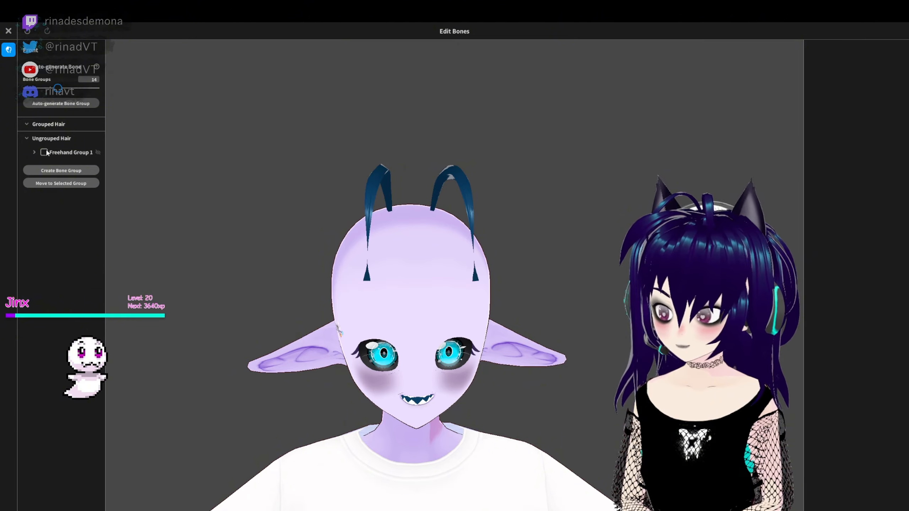
- Put Freehand Group 1 of the front hair into a new bone group and close the hair bounce editor
click(44, 152)
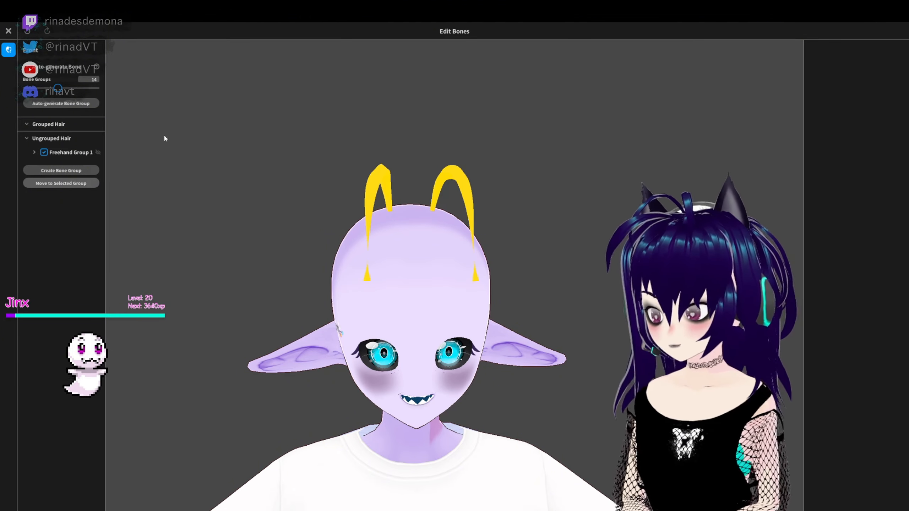
right_drag(290, 226, 597, 250)
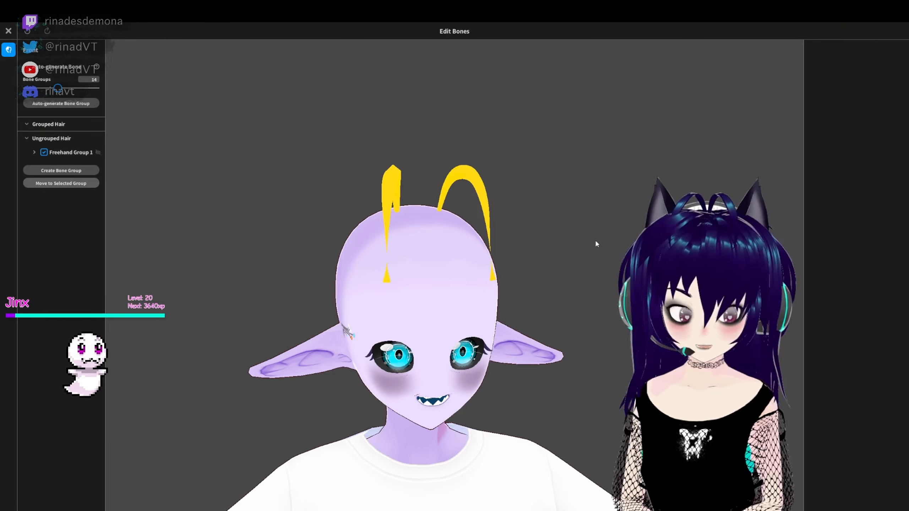
mouse_move(587, 256)
right_down()
mouse_move(541, 260)
mouse_move(587, 251)
right_up()
click(61, 170)
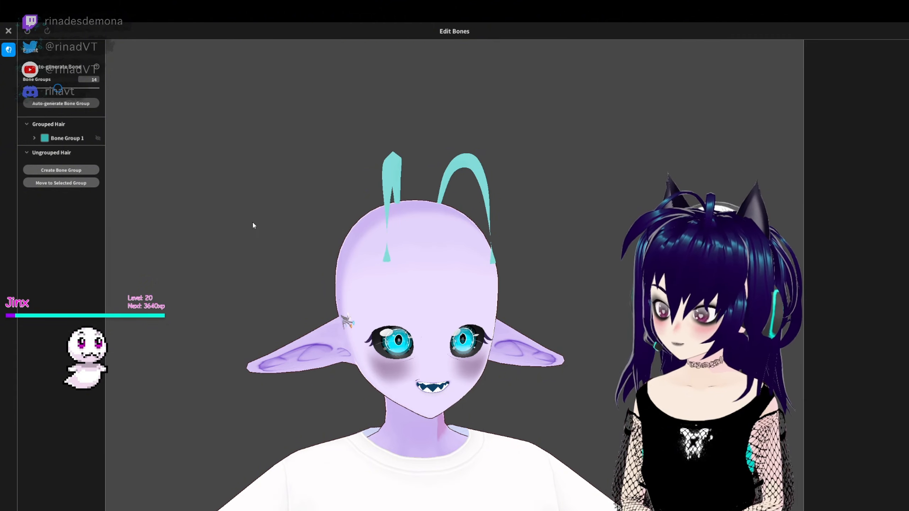
right_drag(152, 196, 218, 188)
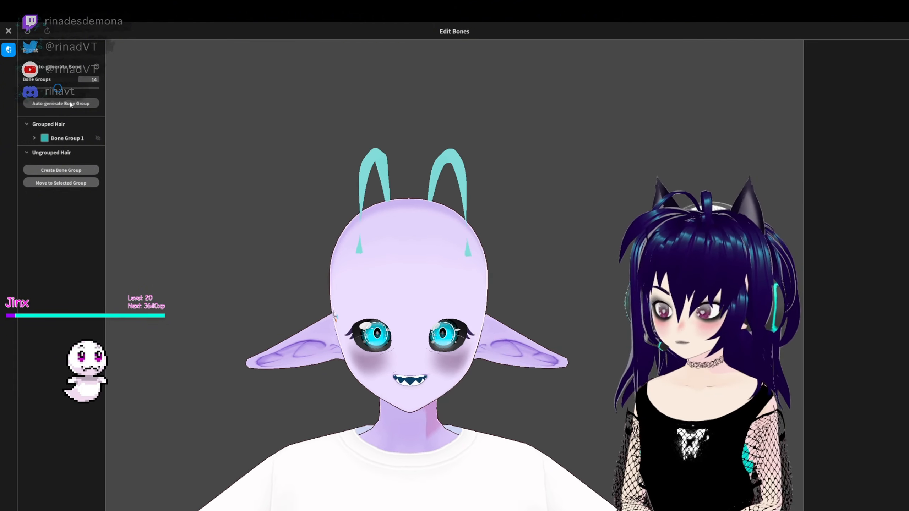
click(9, 31)
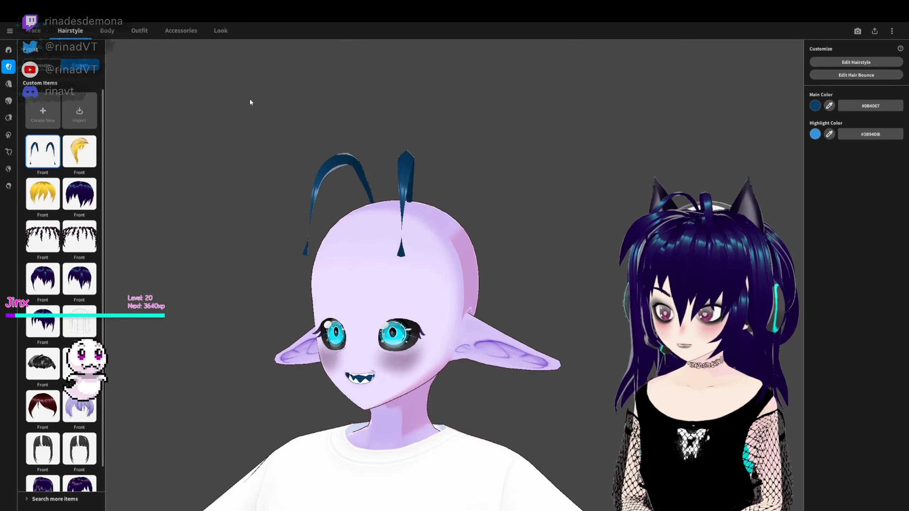
- Open the Photo Booth and preview how the antenna strands bounce in the Walking animation
click(221, 31)
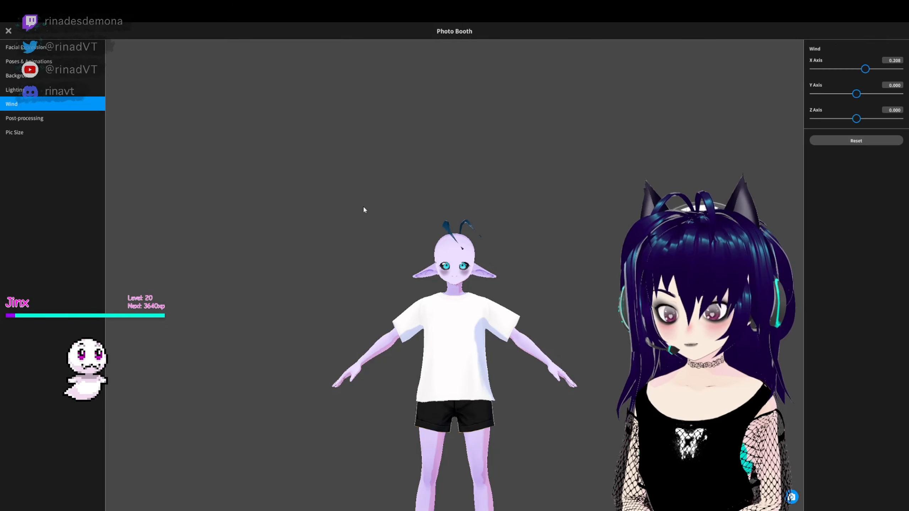
right_drag(512, 299, 512, 263)
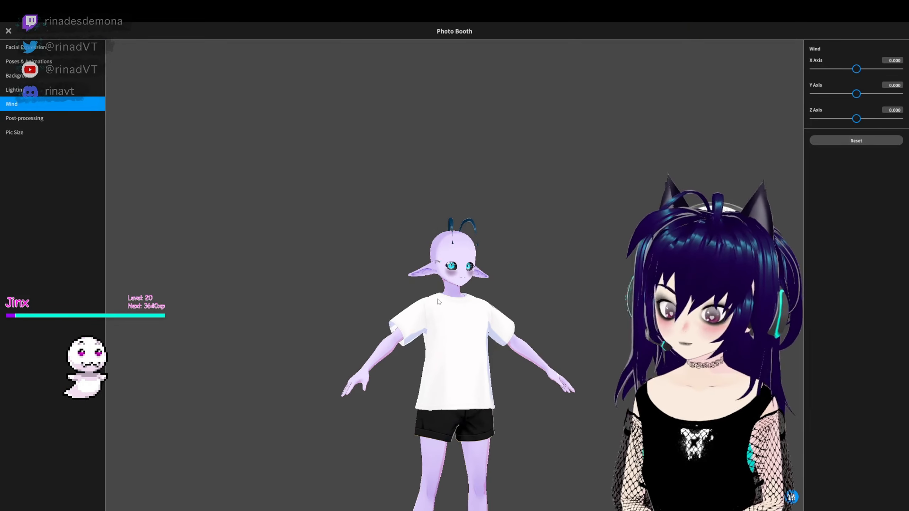
right_drag(460, 310, 469, 270)
click(29, 61)
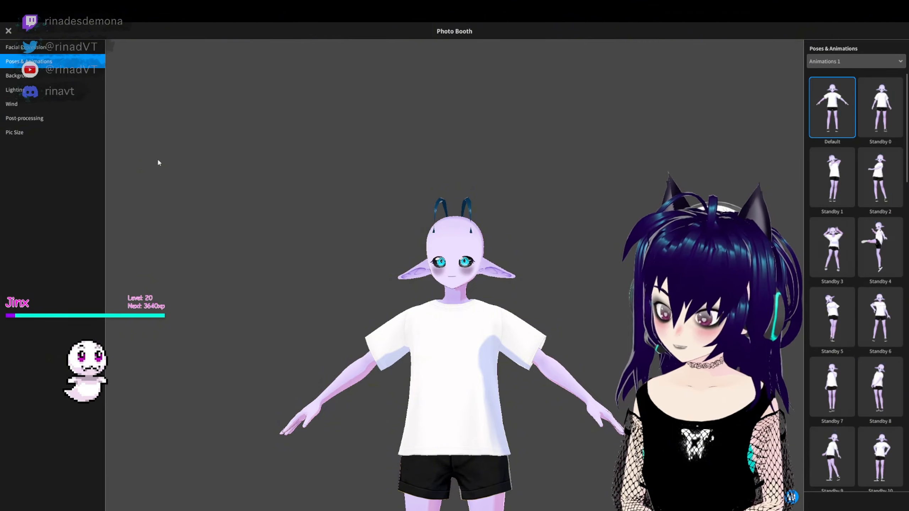
right_drag(584, 236, 609, 245)
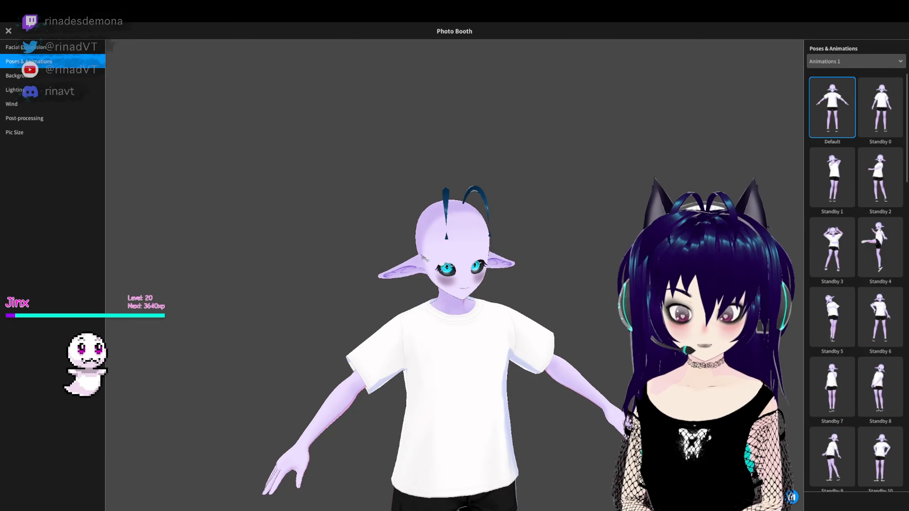
scroll(851, 331, down, 1)
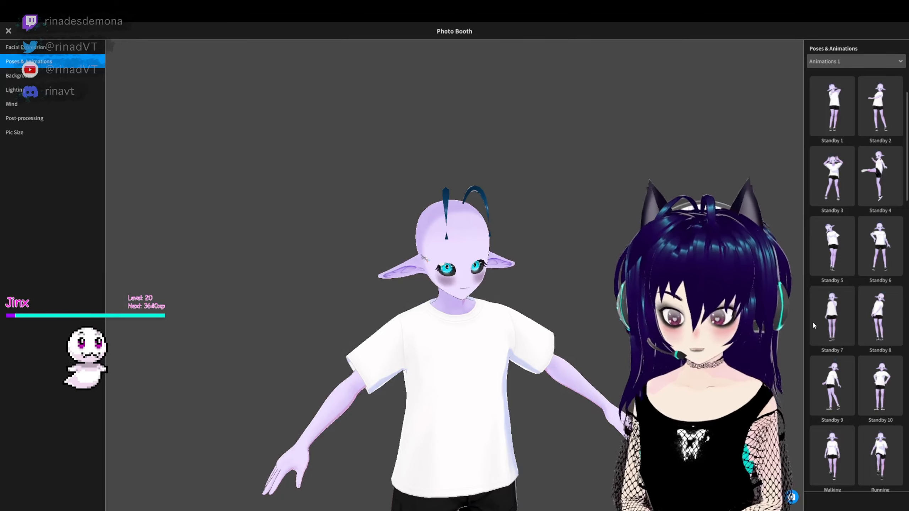
click(832, 455)
scroll(831, 430, down, 1)
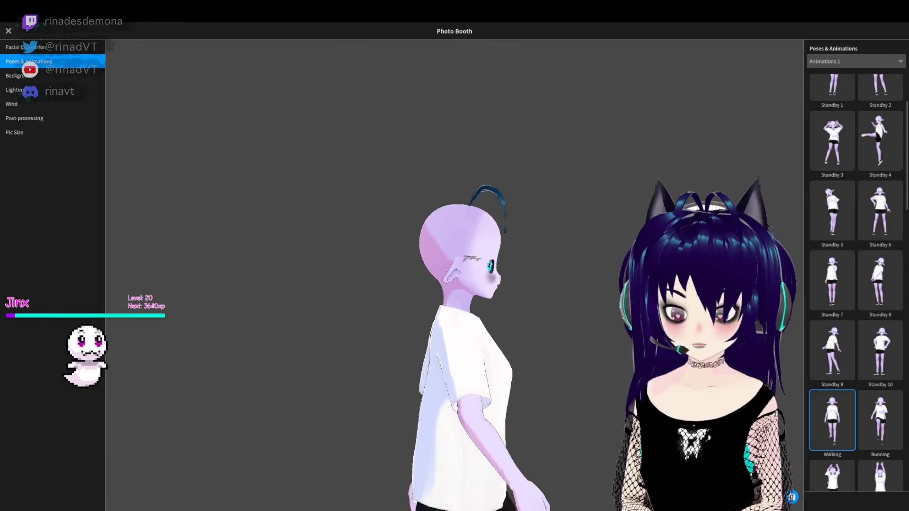
scroll(852, 360, down, 2)
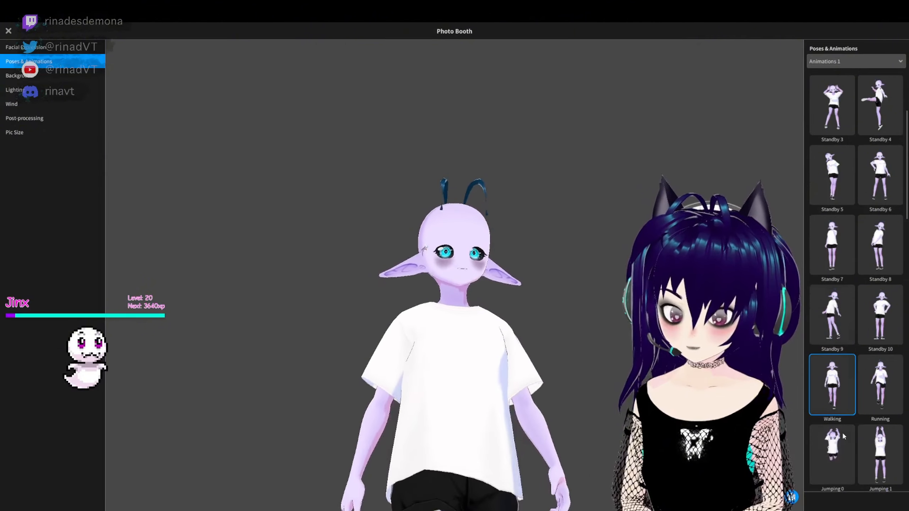
- Preview the antenna strands' bounce in more animations, including Victory and Stroll
scroll(844, 439, down, 4)
click(836, 339)
scroll(840, 416, down, 1)
click(823, 416)
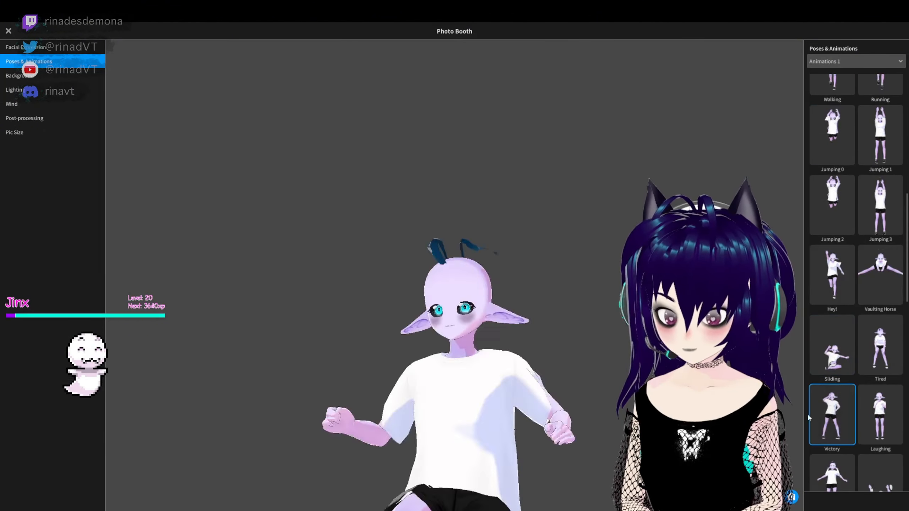
scroll(859, 426, down, 1)
scroll(892, 433, down, 3)
click(883, 383)
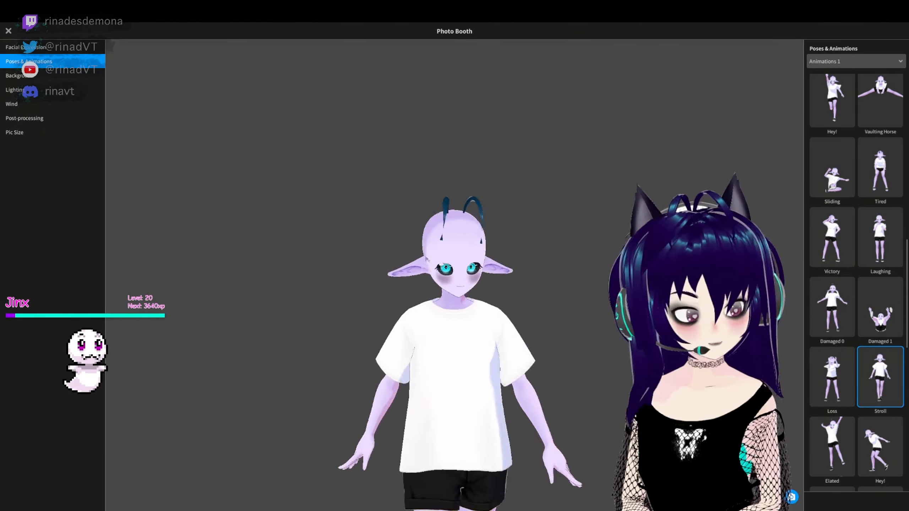
- Return from the Photo Booth to the hairstyle settings and open the selected custom Side hair in the hairstyle editor
click(8, 31)
click(70, 31)
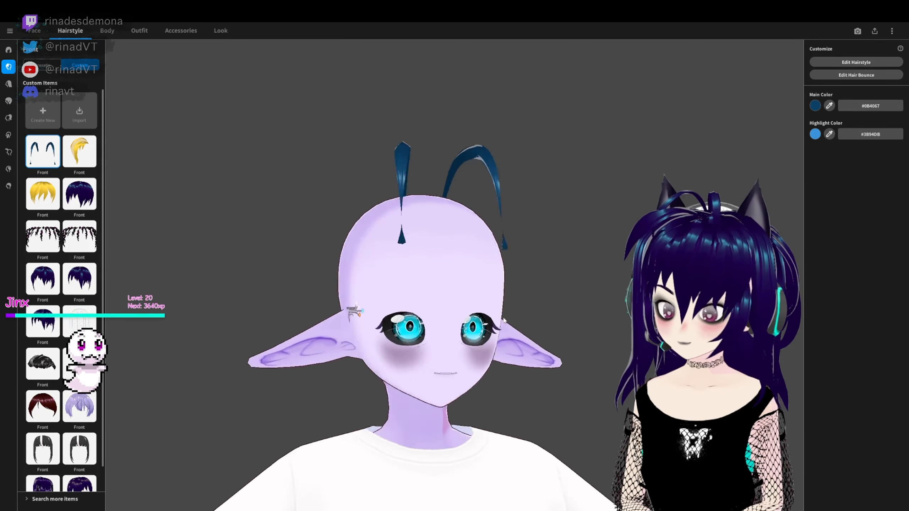
right_drag(422, 315, 545, 321)
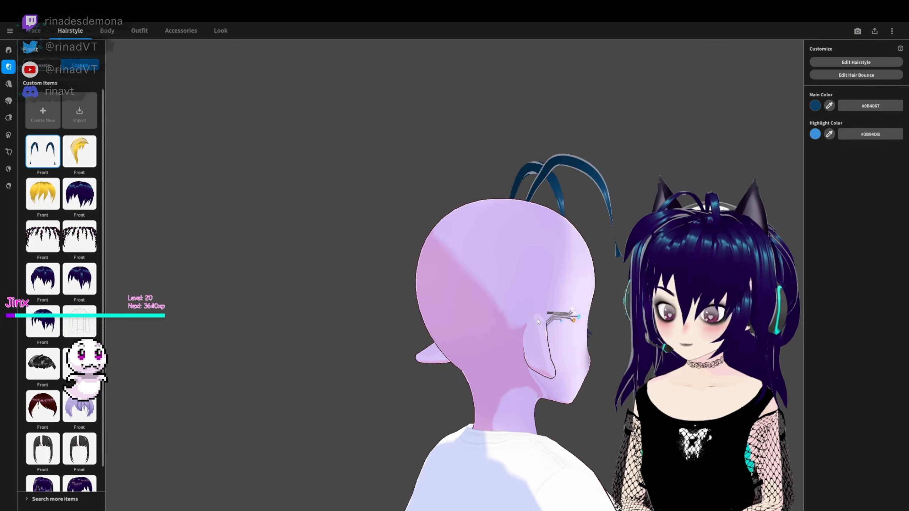
right_drag(222, 223, 319, 253)
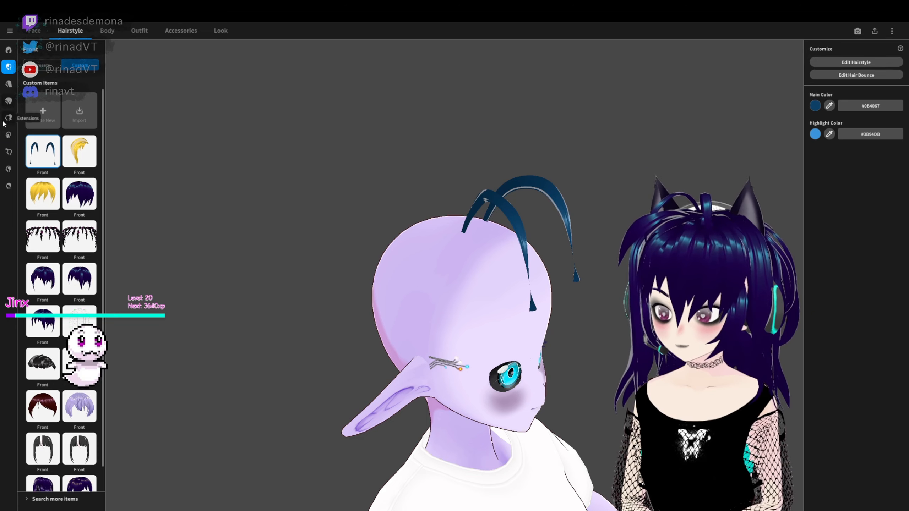
click(7, 136)
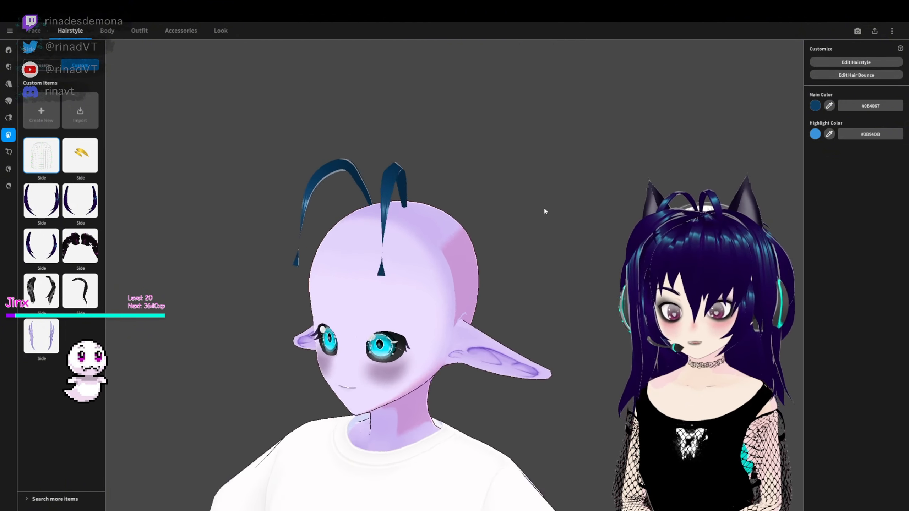
click(835, 62)
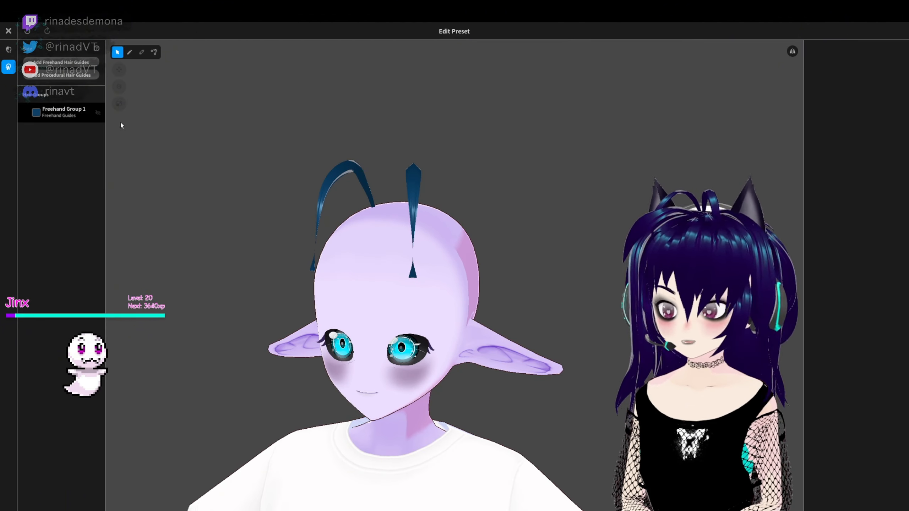
- Set the side hair guide's Height to 0.39 and raise its Offset slightly
right_drag(605, 258, 444, 340)
right_drag(533, 318, 536, 300)
scroll(834, 366, down, 10)
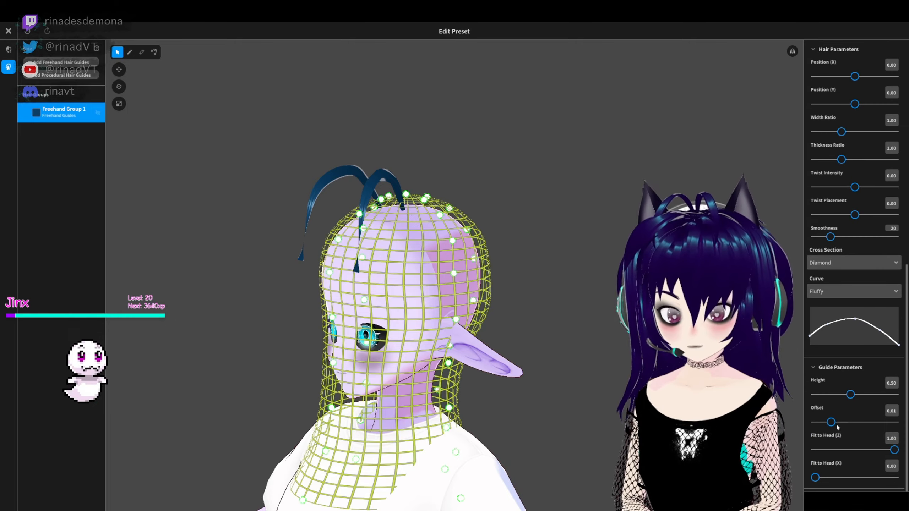
drag(831, 423, 838, 423)
drag(849, 395, 839, 400)
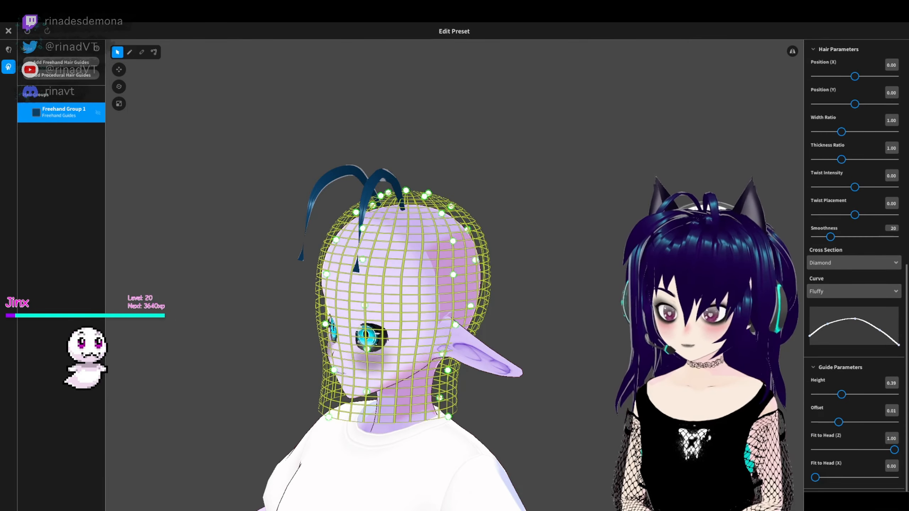
- Move the side hair guide mesh backward so it sits behind the face in side view
right_drag(444, 288, 499, 284)
right_drag(580, 425, 518, 424)
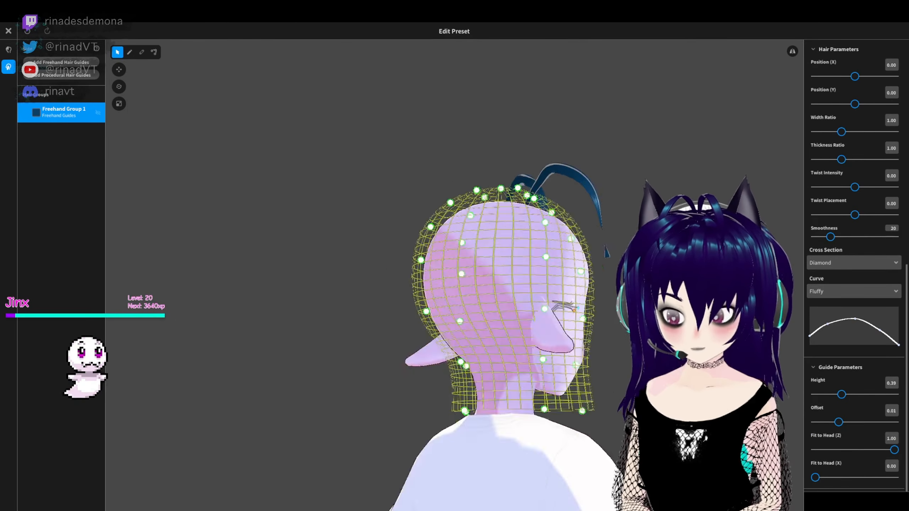
scroll(850, 210, up, 5)
click(855, 203)
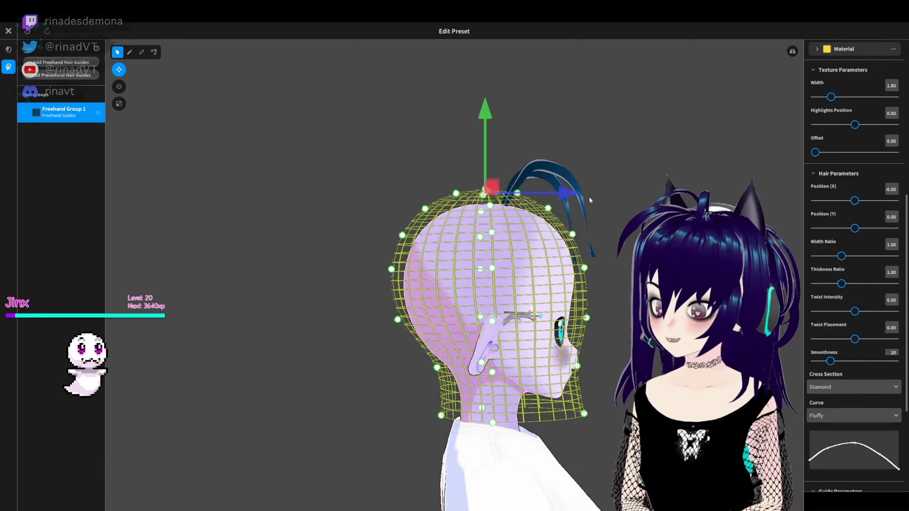
right_drag(589, 196, 539, 419)
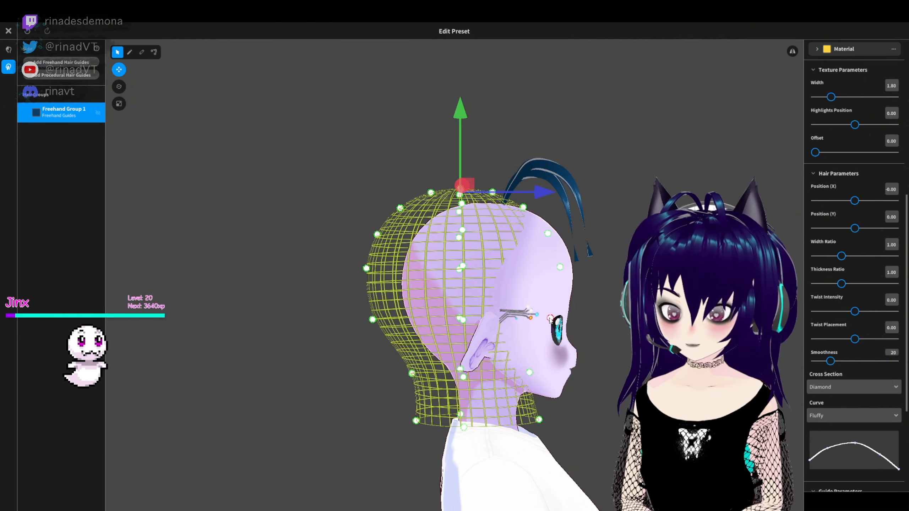
- Reshape the front and upper edge of the side hair guide by shifting its control points
drag(551, 264, 574, 274)
drag(548, 233, 554, 233)
drag(524, 207, 531, 204)
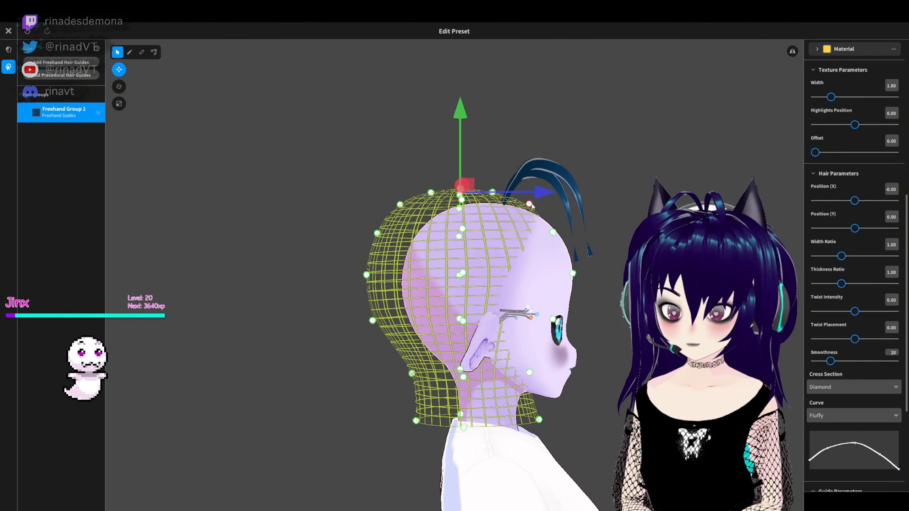
right_drag(523, 419, 363, 380)
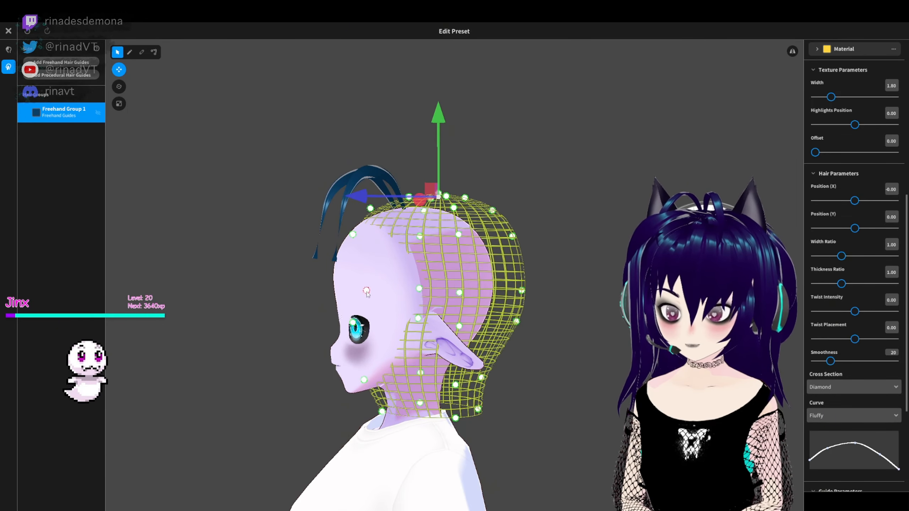
drag(370, 209, 387, 213)
drag(419, 290, 417, 294)
- Lower the side hair guide so it surrounds the neck and the area behind the ears
right_drag(405, 325, 449, 325)
drag(485, 327, 486, 322)
right_drag(487, 324, 436, 254)
drag(416, 112, 416, 172)
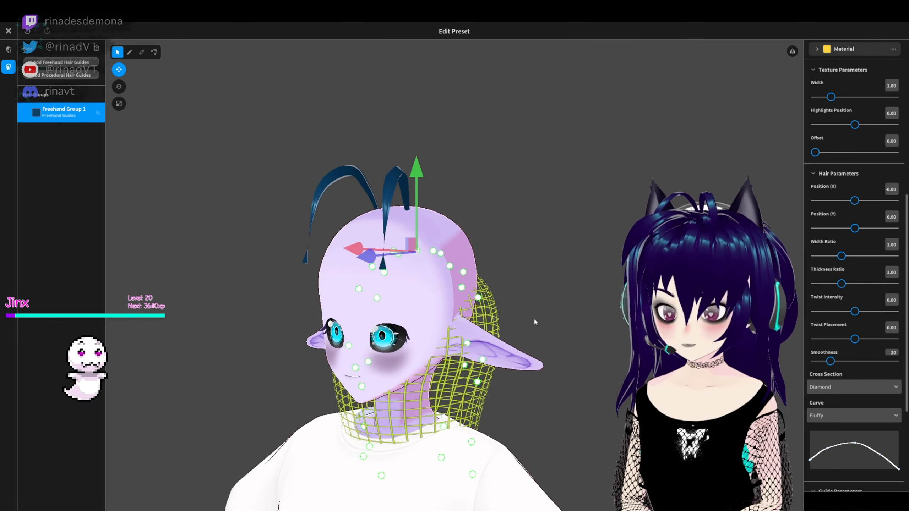
- Hide the move gizmo and pull the guide's side control points outward so the mesh bulges around both ears
right_drag(533, 317, 544, 317)
click(541, 311)
click(119, 70)
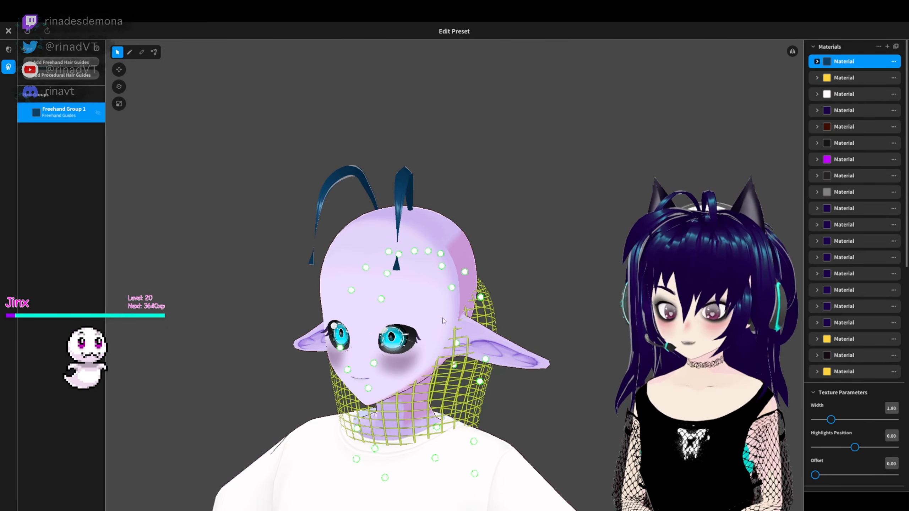
mouse_move(443, 321)
right_down()
mouse_move(582, 326)
mouse_move(347, 321)
mouse_move(451, 317)
right_up()
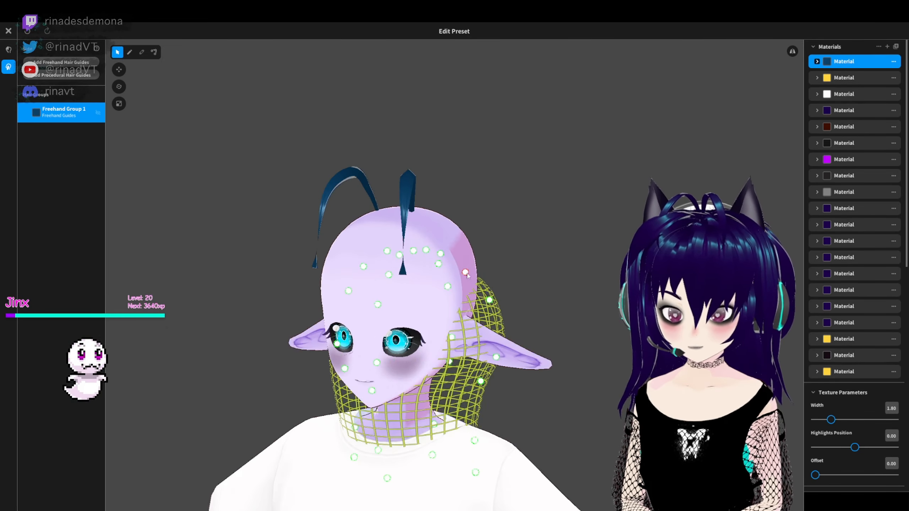
right_drag(537, 294, 518, 389)
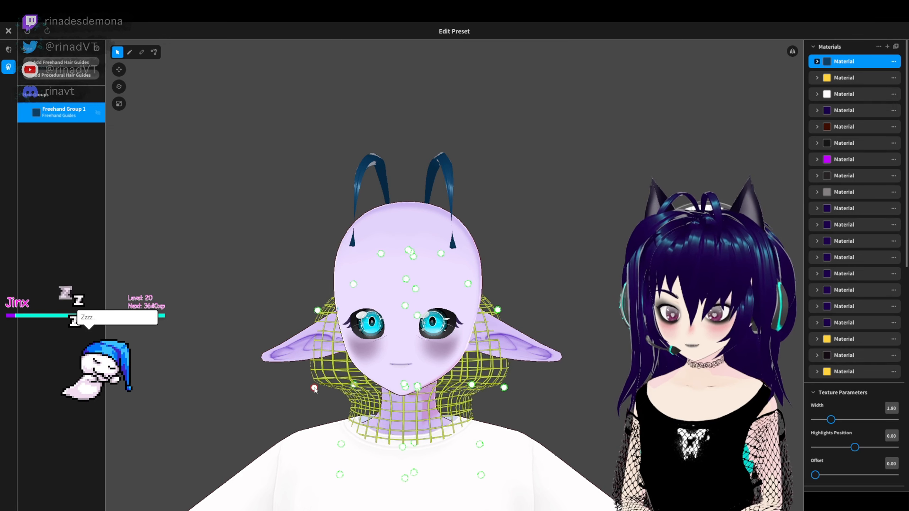
- Set the freehand brush Width to 0.02 and Thickness to 0.03 and draw mirrored strands hanging down in front of the ears
right_drag(710, 266, 615, 276)
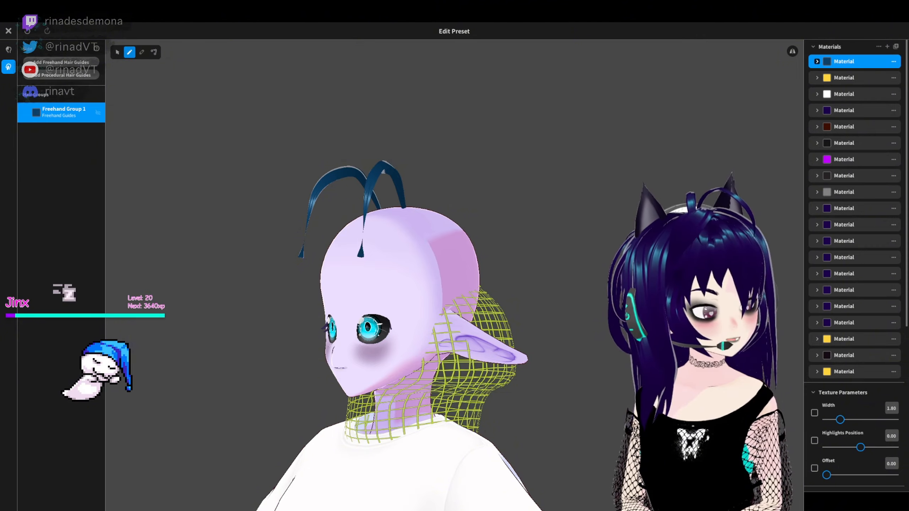
scroll(863, 366, down, 5)
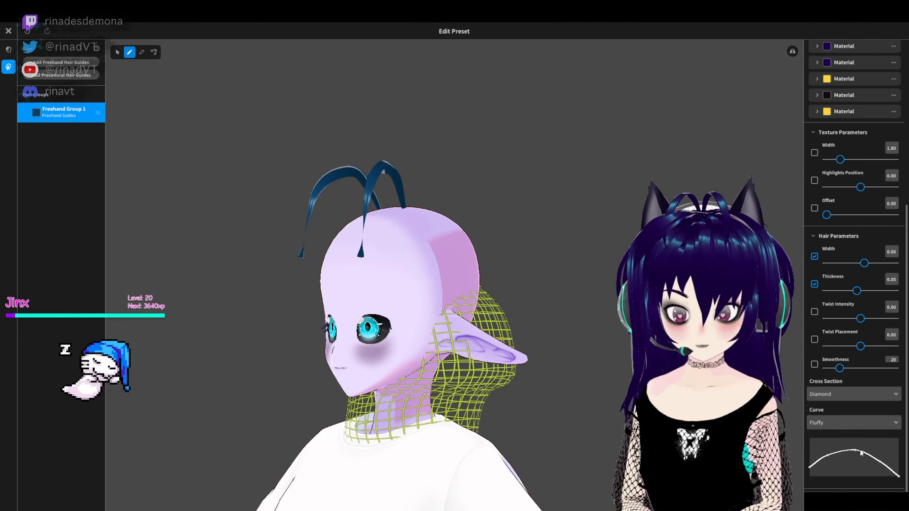
mouse_move(864, 263)
mouse_down()
mouse_move(849, 264)
mouse_move(849, 291)
mouse_up()
drag(849, 263, 839, 263)
drag(449, 315, 442, 393)
mouse_move(501, 376)
right_down()
mouse_move(562, 374)
mouse_move(542, 361)
mouse_move(579, 345)
mouse_move(335, 308)
mouse_move(345, 309)
right_up()
drag(433, 315, 419, 396)
right_drag(400, 323, 461, 314)
drag(464, 318, 463, 394)
right_drag(587, 315, 469, 299)
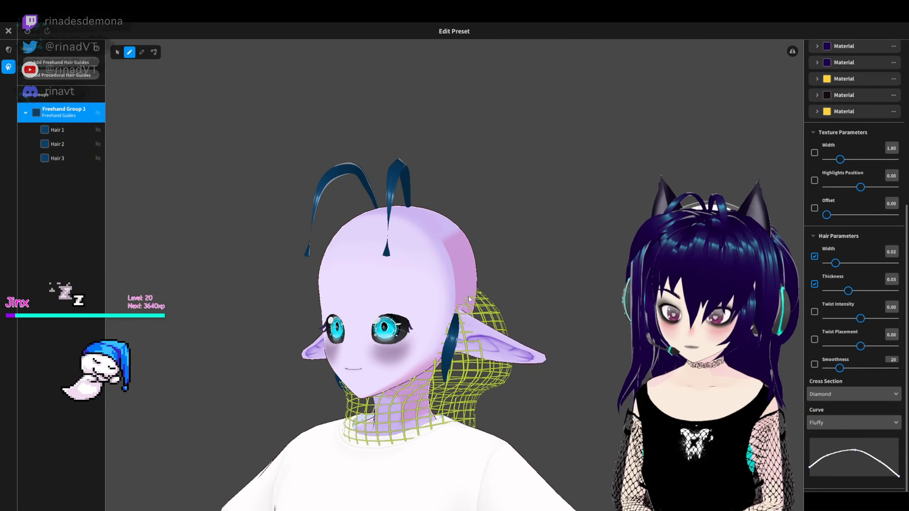
- Try drawing another strand behind the ear on the side guide and undo the last two strokes
drag(469, 307, 474, 385)
mouse_move(501, 383)
right_down()
mouse_move(546, 384)
mouse_move(620, 364)
right_up()
key(ctrl+z)
key(ctrl+z)
- Draw mirrored curved strands on the side guide over and behind the ears
drag(490, 325, 458, 367)
right_drag(601, 333, 451, 313)
drag(449, 311, 474, 372)
mouse_move(474, 322)
right_down()
mouse_move(542, 273)
mouse_move(744, 282)
mouse_move(575, 327)
right_up()
- Choose the Fluffy curve for the freehand brush on Freehand Group 1 and adjust its profile near the tip
right_click(57, 111)
click(829, 422)
click(837, 442)
click(870, 454)
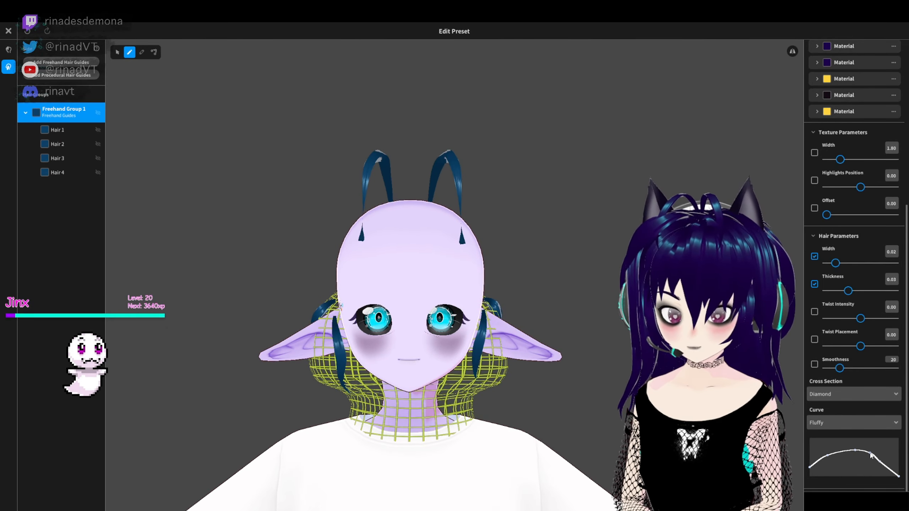
- Select all strands of Freehand Group 1 with the Selection tool and rework their width curve, trying a Straight curve with a dip
click(57, 130)
click(64, 111)
click(117, 52)
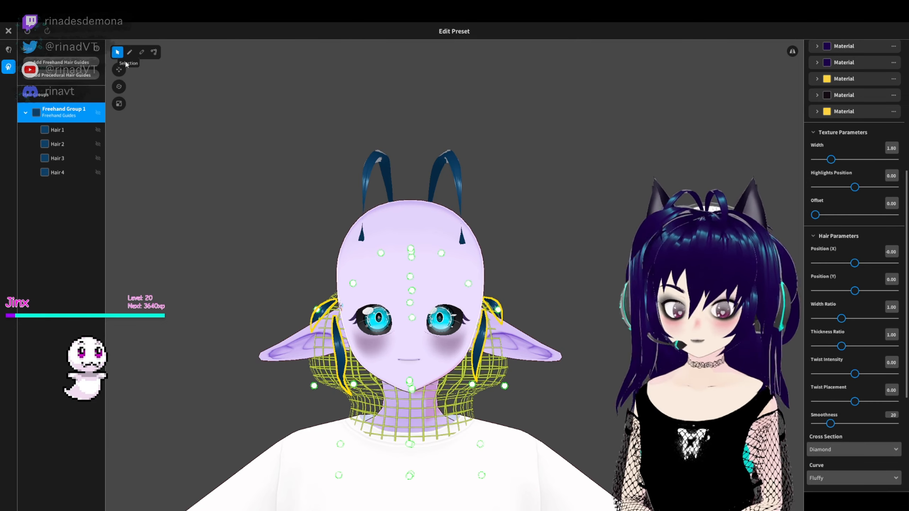
scroll(858, 384, down, 3)
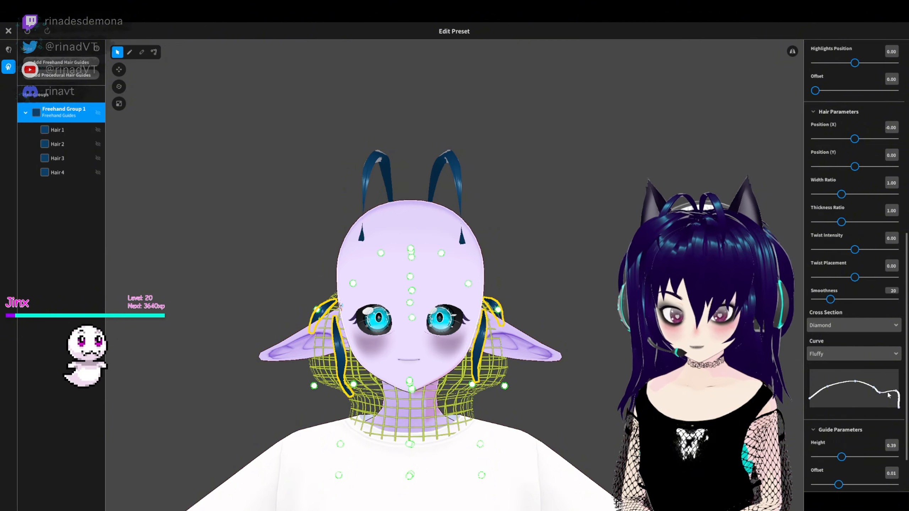
right_drag(755, 372, 698, 376)
drag(897, 381, 848, 397)
drag(819, 397, 813, 379)
right_drag(698, 377, 780, 379)
right_drag(615, 380, 587, 377)
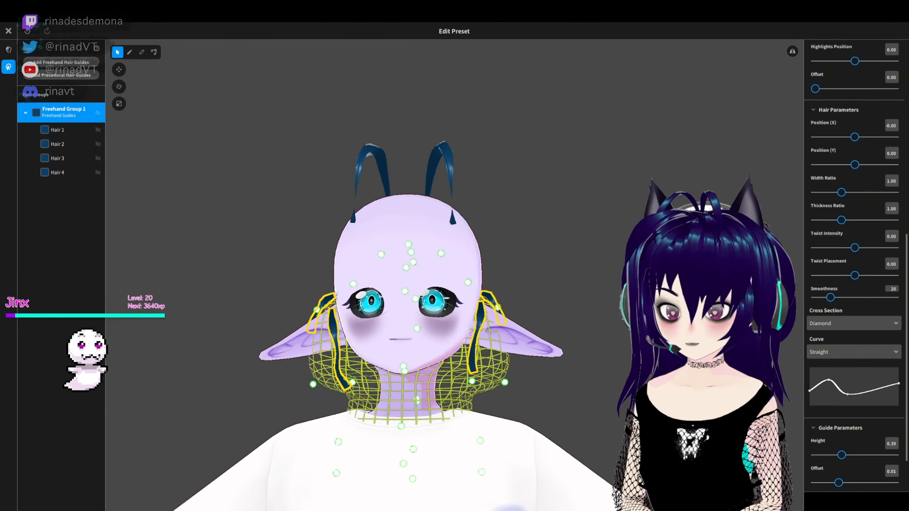
- Reshape the group's Fluffy curve into a shallow dip that widens at both root and tip
click(558, 372)
mouse_move(519, 343)
right_down()
mouse_move(588, 392)
mouse_move(522, 354)
mouse_move(519, 376)
mouse_move(818, 417)
right_up()
click(60, 113)
scroll(823, 393, down, 10)
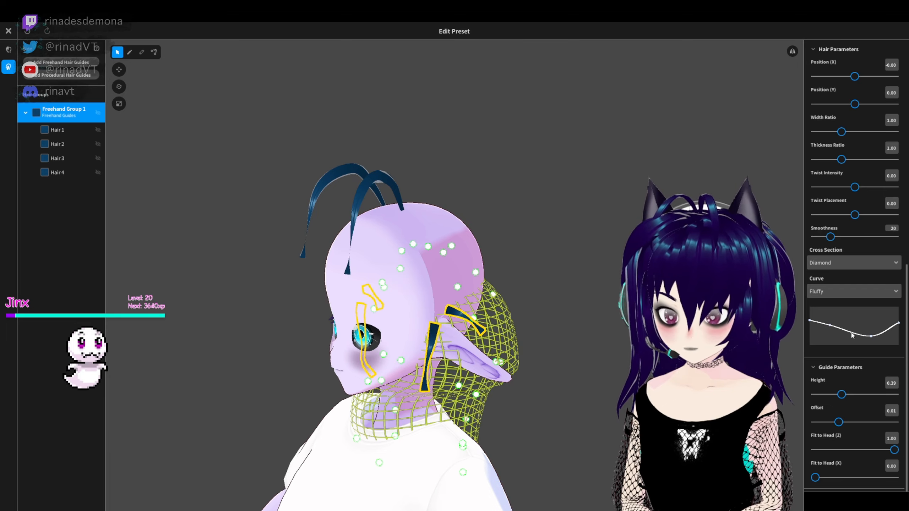
right_drag(784, 355, 508, 372)
click(608, 373)
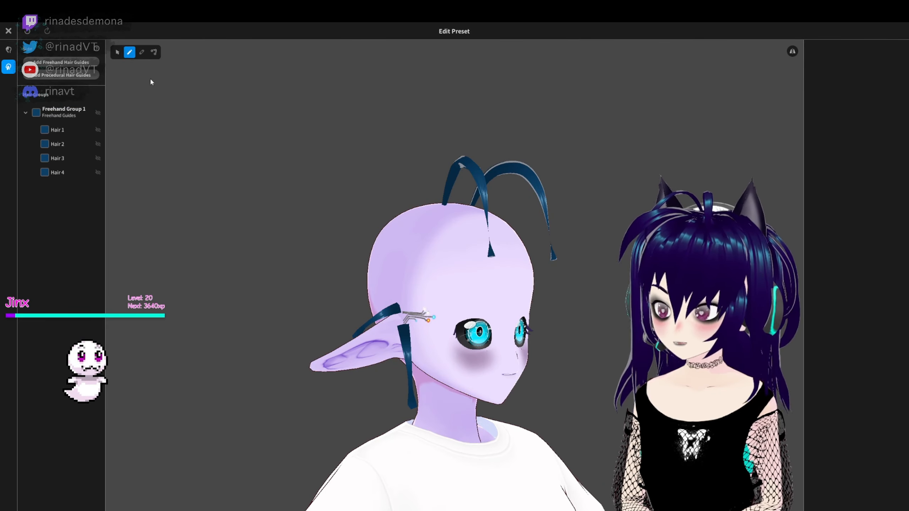
- Move the control points of Hair 2 so the strand bends in front of the ear and hangs down along the jaw
click(408, 331)
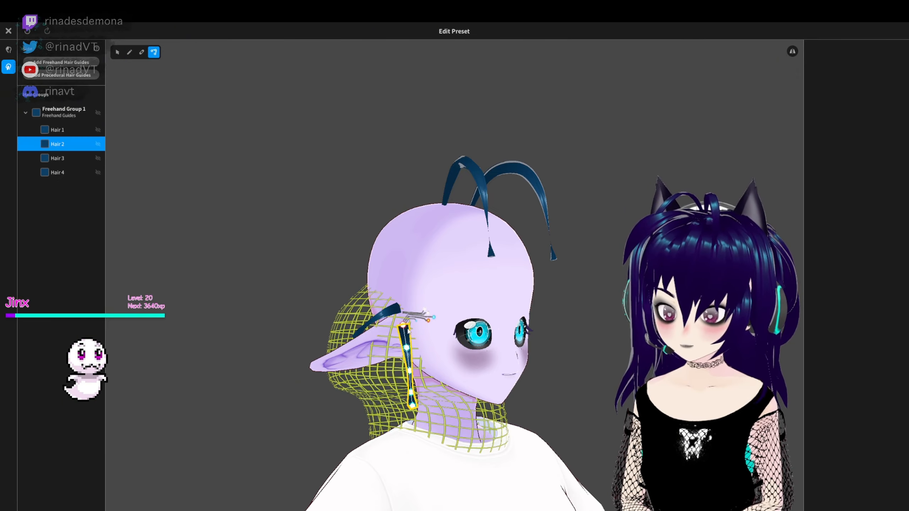
right_drag(443, 269, 462, 330)
scroll(458, 344, up, 4)
right_drag(436, 405, 413, 357)
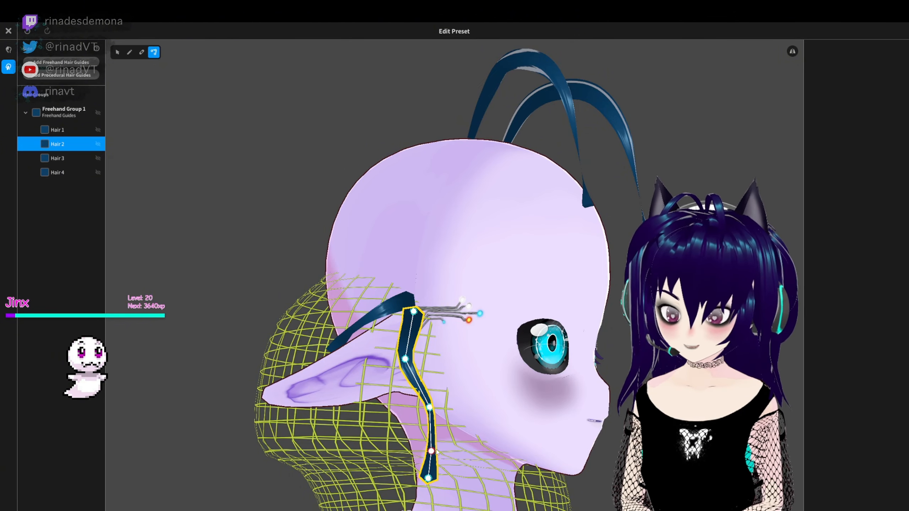
drag(435, 452, 436, 446)
right_drag(436, 445, 279, 458)
drag(267, 473, 261, 451)
right_drag(261, 448, 421, 478)
- Adjust the control points of Hair 1 so the strand in front of the other ear hangs in a similar bend
right_drag(381, 426, 229, 422)
click(479, 379)
right_drag(479, 379, 504, 452)
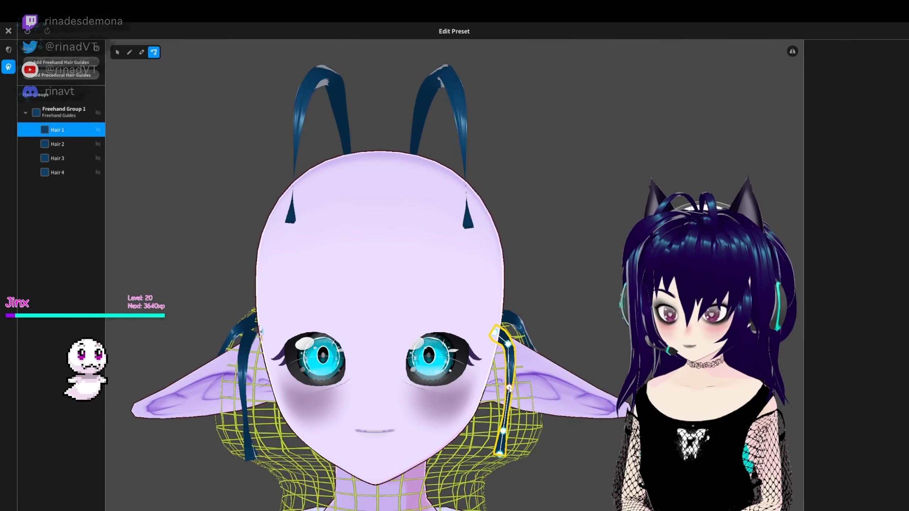
drag(500, 455, 507, 457)
click(554, 426)
- Reposition the control points of Hair 3 so the strand arches over and behind the ear
scroll(554, 426, down, 3)
right_drag(555, 426, 637, 407)
click(458, 311)
right_drag(457, 312, 512, 333)
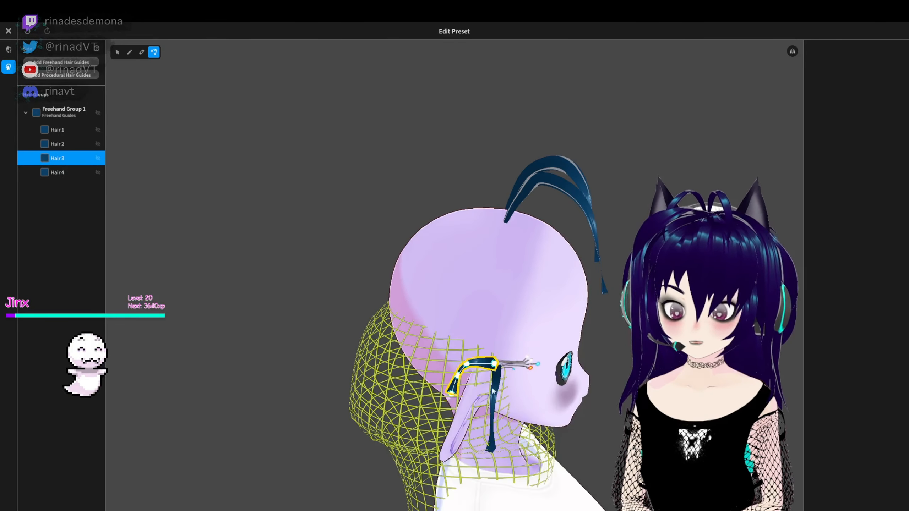
right_drag(546, 373, 599, 327)
click(452, 340)
right_drag(500, 315, 483, 308)
click(518, 300)
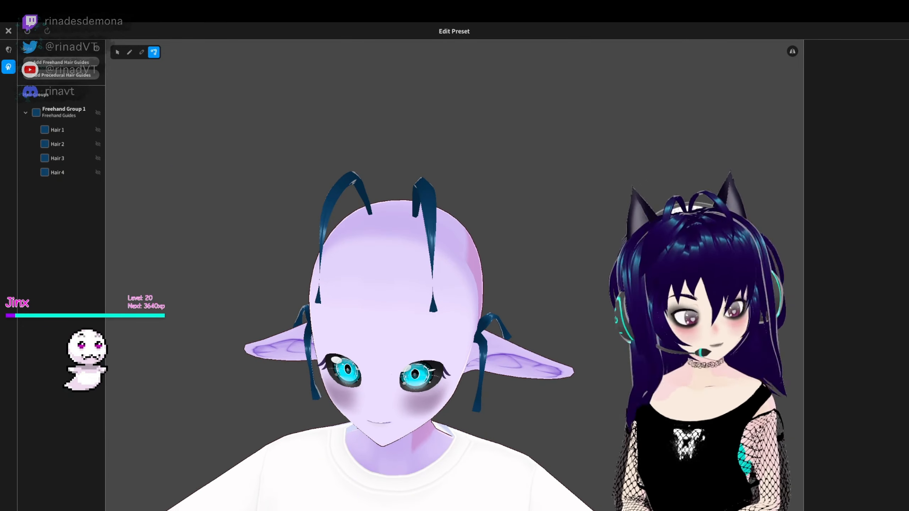
- Sharpen the dip near the tip of Freehand Group 1's Fluffy curve so the strands flare at their ends
mouse_move(561, 317)
right_down()
mouse_move(575, 275)
mouse_move(460, 292)
mouse_move(580, 300)
mouse_move(590, 291)
right_up()
click(117, 52)
scroll(825, 428, down, 12)
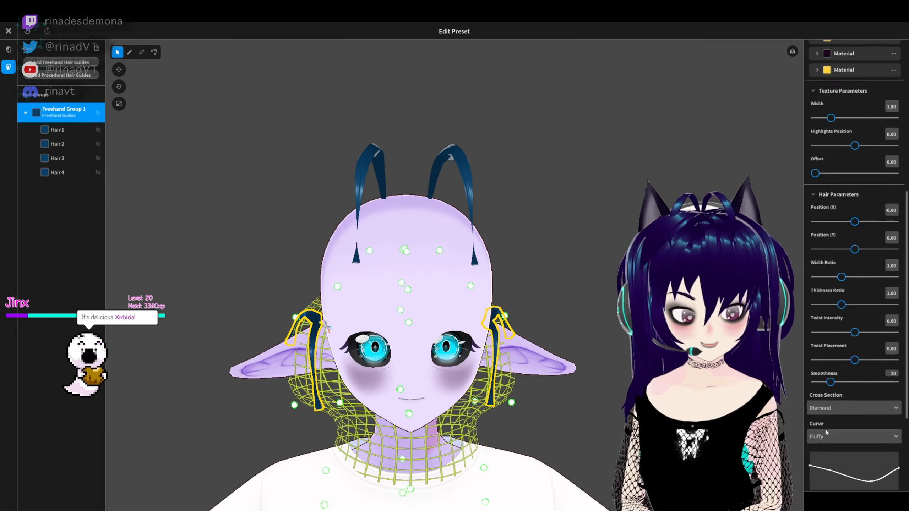
click(874, 337)
mouse_move(702, 304)
right_down()
mouse_move(663, 292)
mouse_move(623, 300)
mouse_move(680, 294)
right_up()
click(662, 292)
- Set the group's Thickness Ratio to 0.57, Twist Intensity to 0.44 and Smoothness to 83
click(66, 115)
scroll(857, 358, down, 10)
scroll(836, 275, down, 1)
click(834, 219)
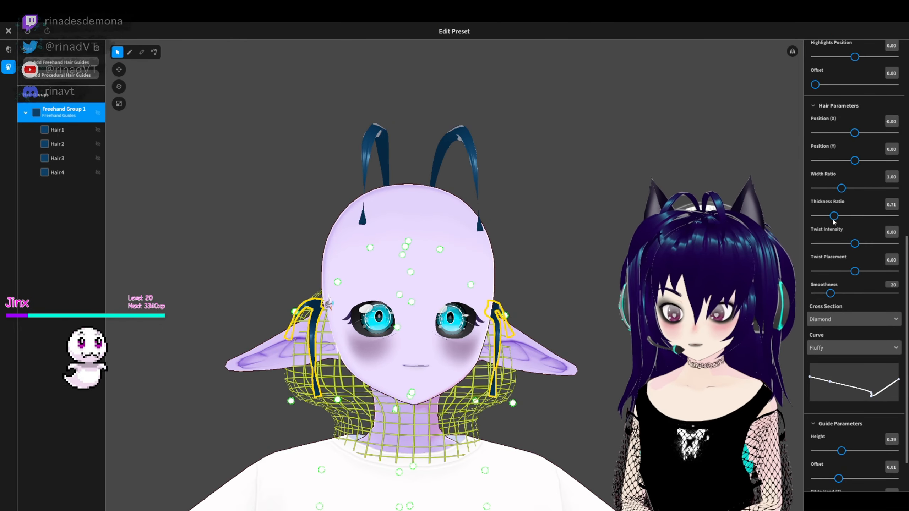
scroll(850, 369, up, 1)
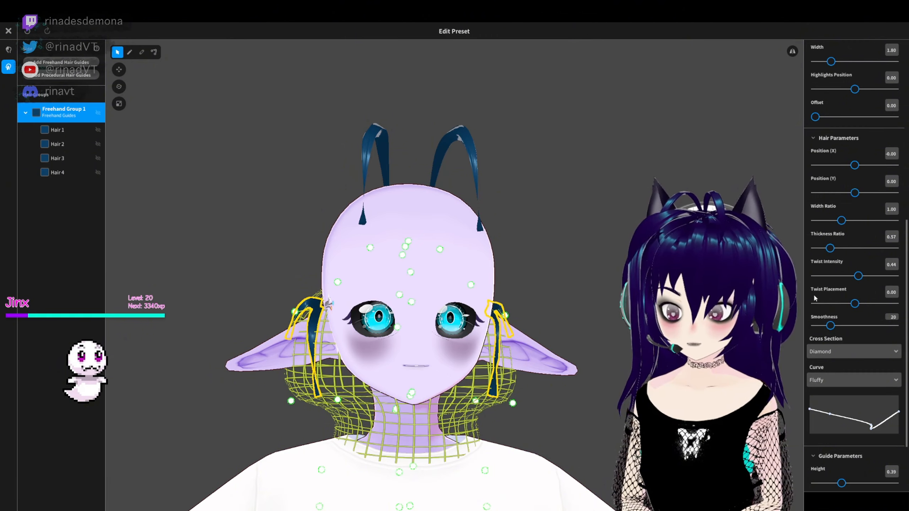
scroll(831, 315, up, 1)
drag(830, 343, 880, 344)
scroll(850, 261, up, 2)
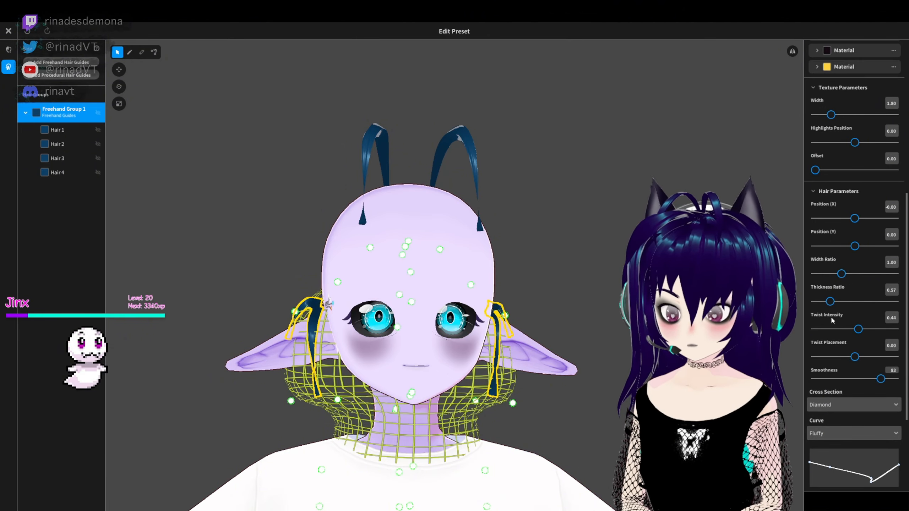
click(222, 215)
mouse_move(222, 215)
right_down()
mouse_move(322, 215)
mouse_move(222, 217)
right_up()
- Smooth the curve's rise at the tip, set the group's Thickness Ratio to 0.42 and return Twist Intensity to 0.00
click(72, 113)
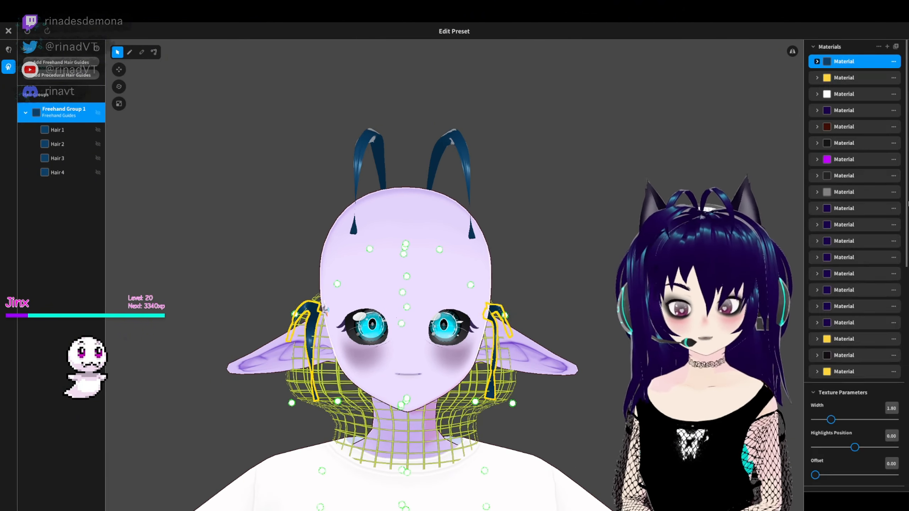
scroll(881, 340, down, 10)
drag(880, 337, 888, 335)
scroll(876, 279, up, 1)
drag(857, 206, 854, 206)
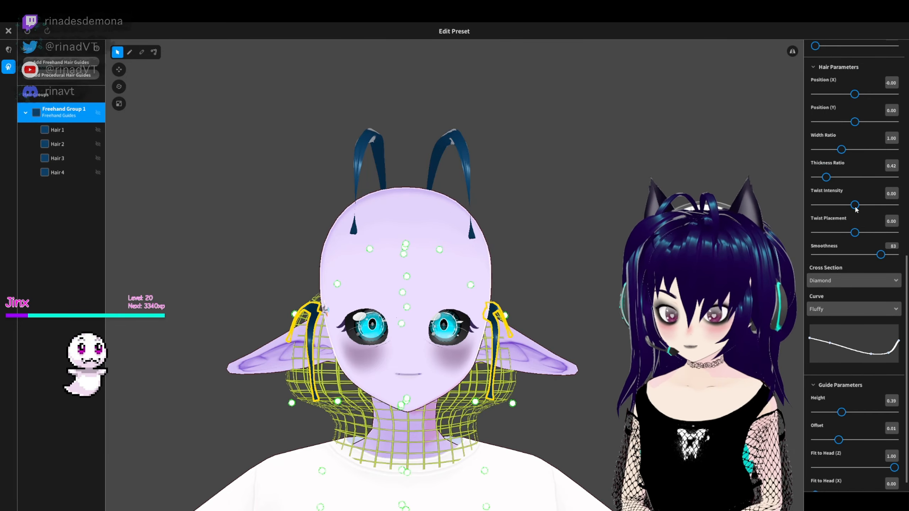
- Examine the ear strands from the side and front, checking the arched Hair 3 strand and its control points
click(222, 215)
mouse_move(222, 215)
right_down()
mouse_move(315, 215)
mouse_move(299, 215)
right_up()
click(57, 112)
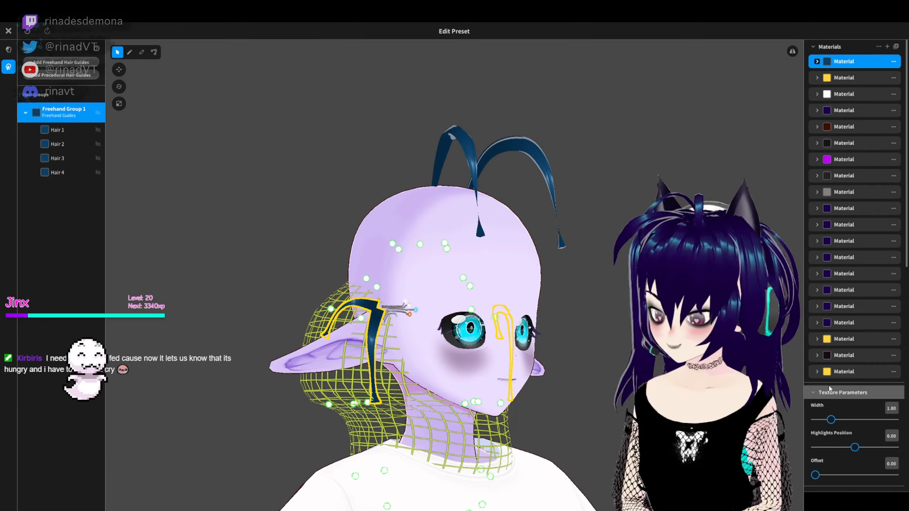
right_drag(579, 263, 499, 267)
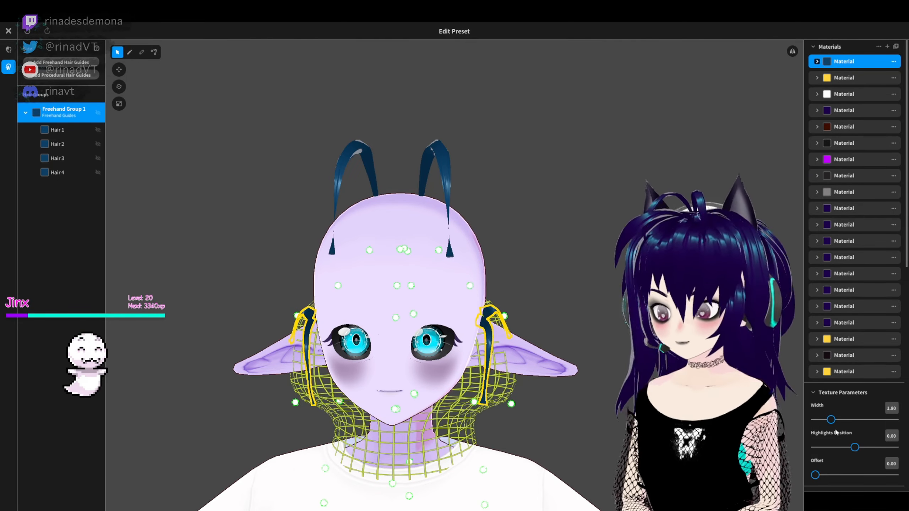
right_drag(501, 286, 587, 299)
click(154, 52)
click(386, 344)
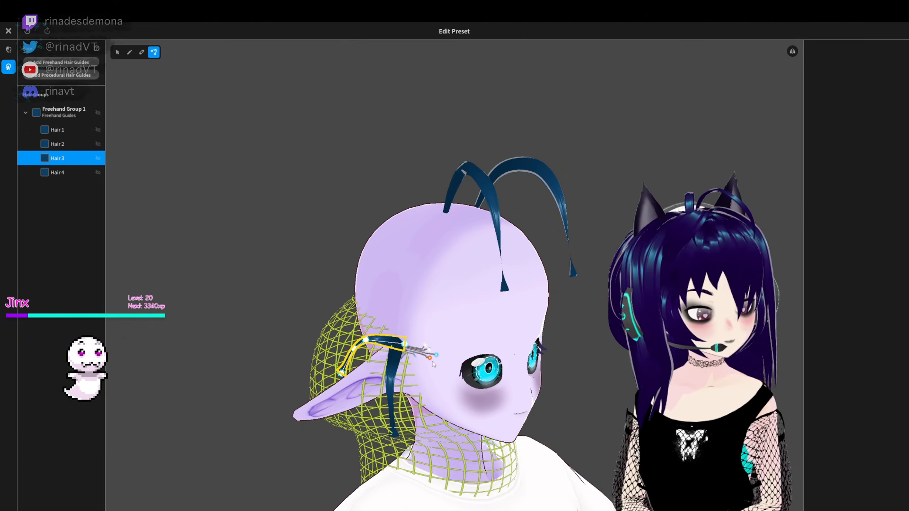
click(322, 286)
right_drag(322, 287, 229, 263)
- Set the Width Ratio of all strands in Freehand Group 1 to 0.67 and their Twist Intensity to -0.44
click(53, 114)
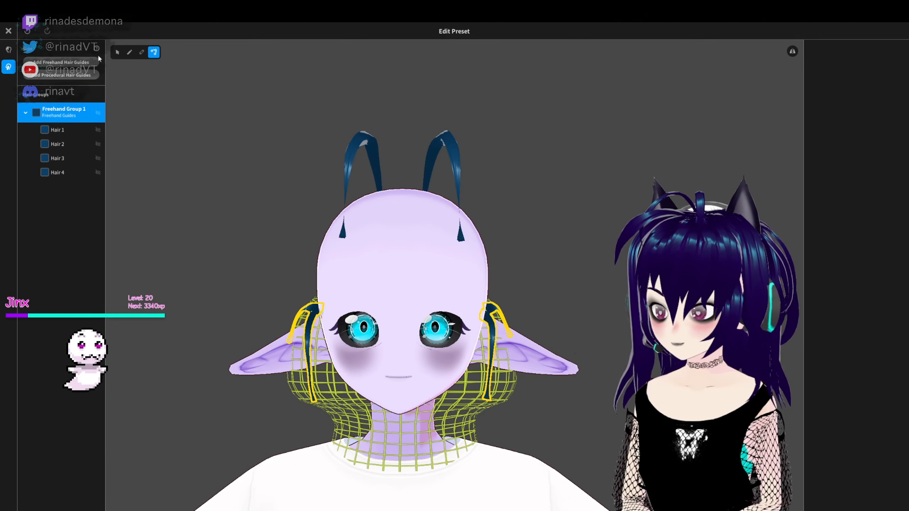
click(118, 53)
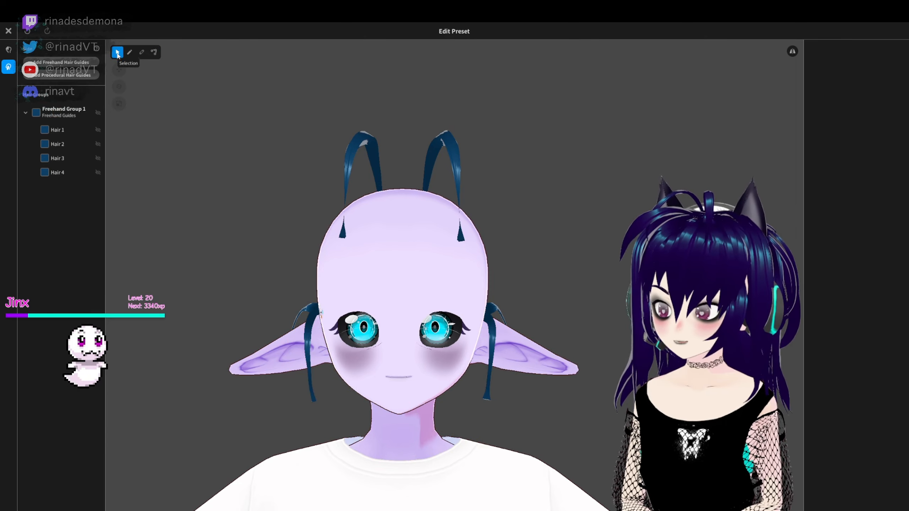
click(61, 112)
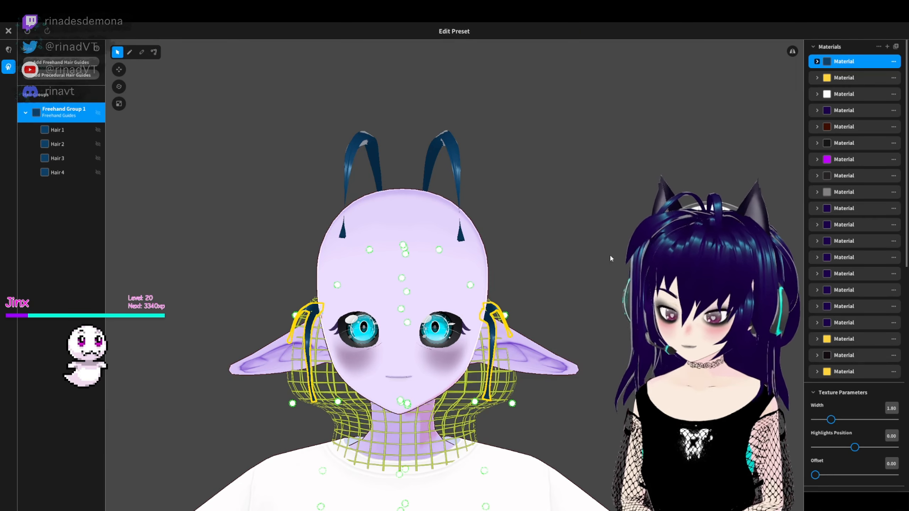
drag(858, 243, 860, 242)
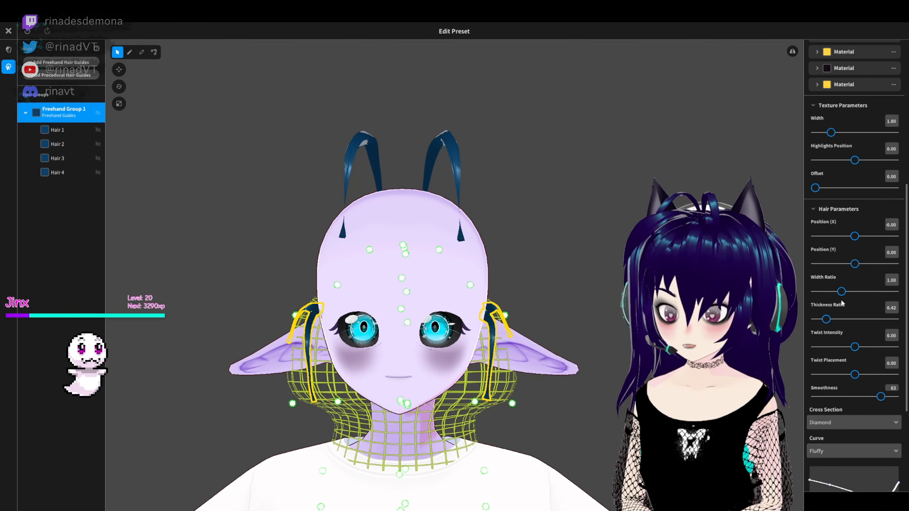
click(573, 236)
mouse_move(573, 236)
right_down()
mouse_move(451, 233)
mouse_move(533, 229)
mouse_move(680, 250)
mouse_move(559, 251)
right_up()
click(62, 113)
scroll(835, 424, down, 7)
click(559, 250)
click(62, 113)
scroll(854, 381, down, 7)
- Try the Straight curve on the group with reworked curve points and undo the last curve edit
click(832, 384)
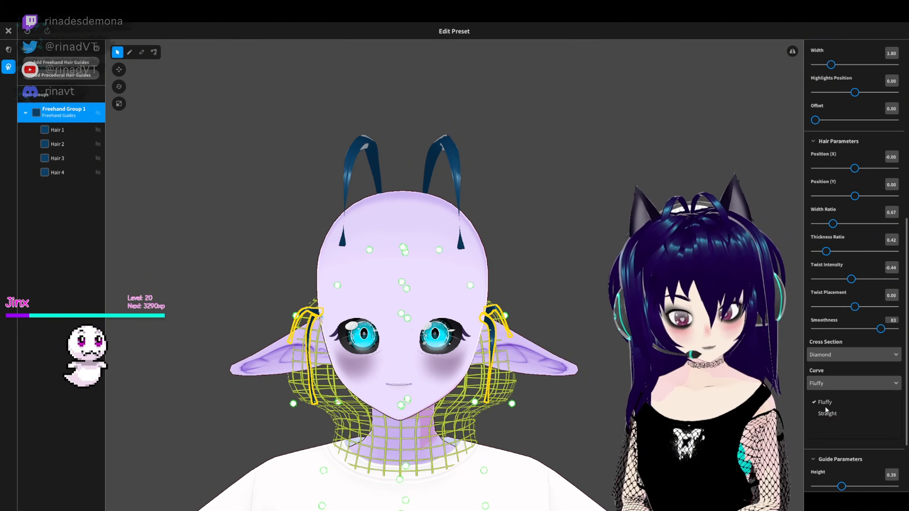
click(826, 414)
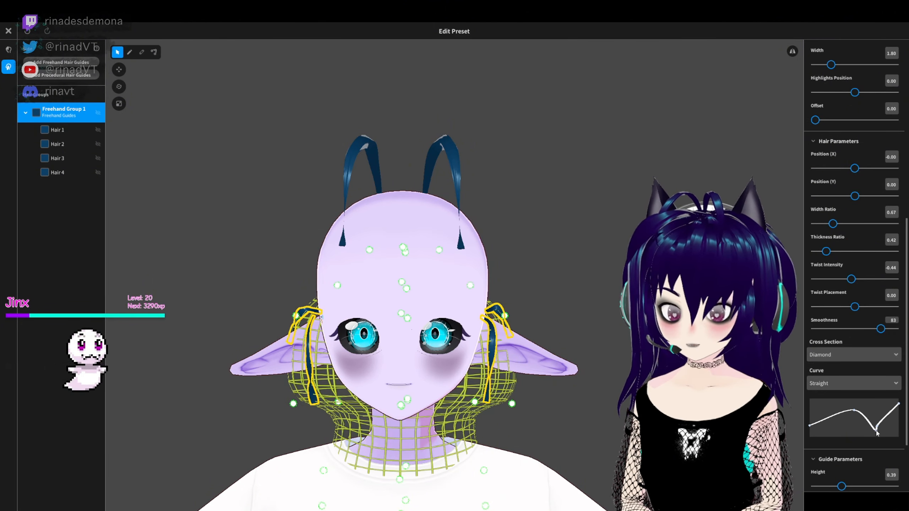
drag(877, 431, 888, 427)
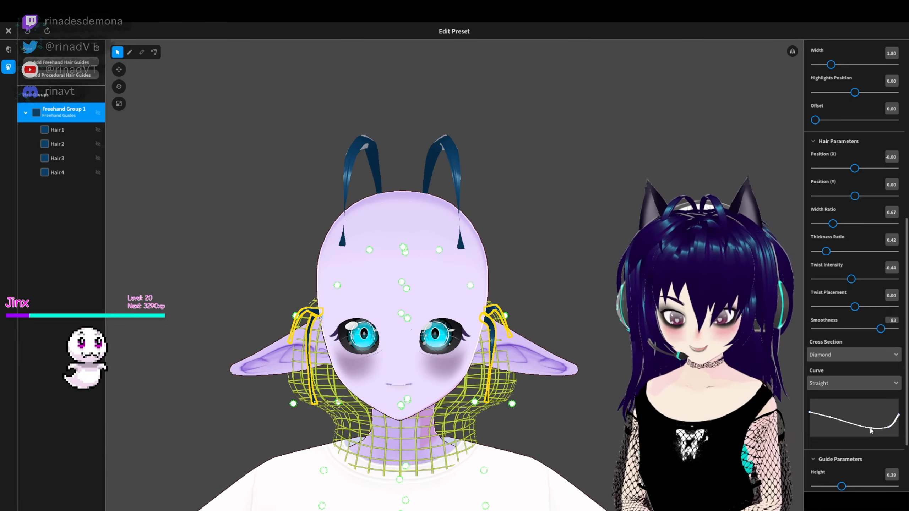
key(ctrl+y)
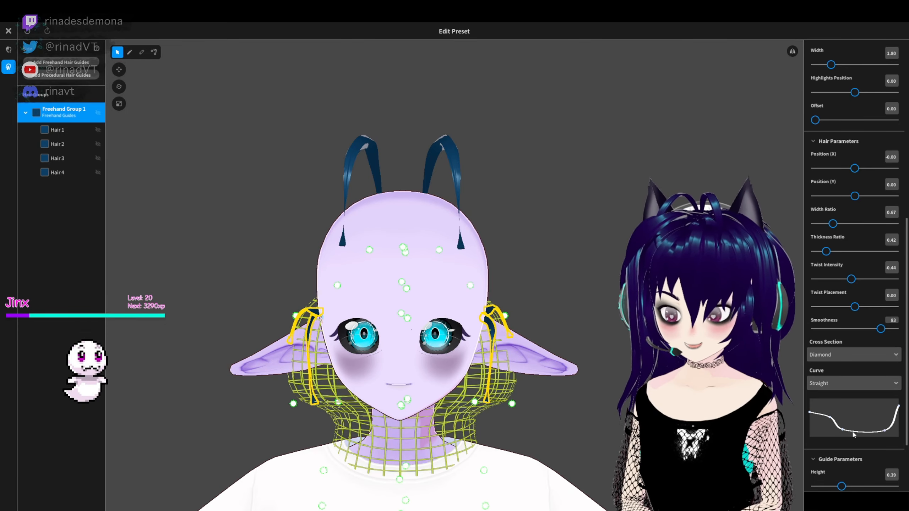
key(ctrl+z)
- Move the control points of Hair 2 so the strand bows outward in front of the ear
click(551, 250)
right_drag(551, 251, 576, 211)
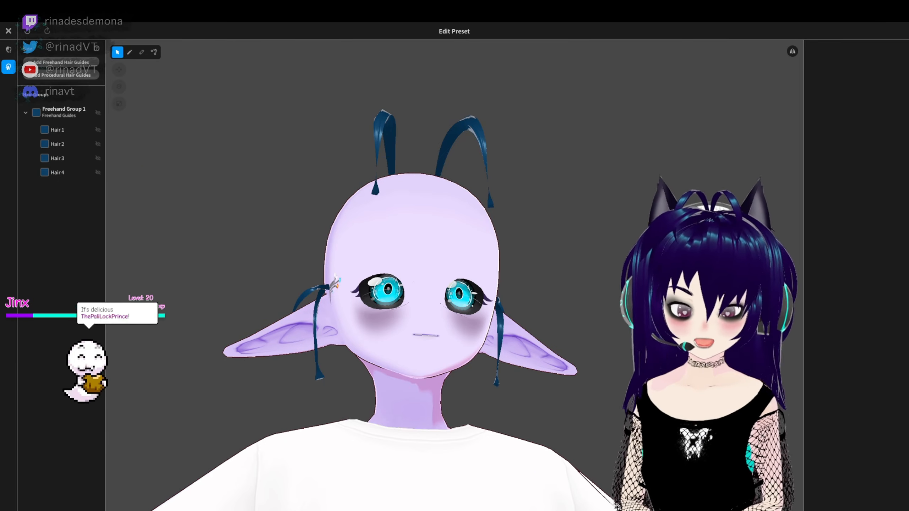
right_drag(429, 251, 465, 311)
click(153, 52)
click(347, 397)
right_drag(347, 398, 415, 397)
click(384, 401)
click(327, 376)
right_drag(327, 376, 593, 439)
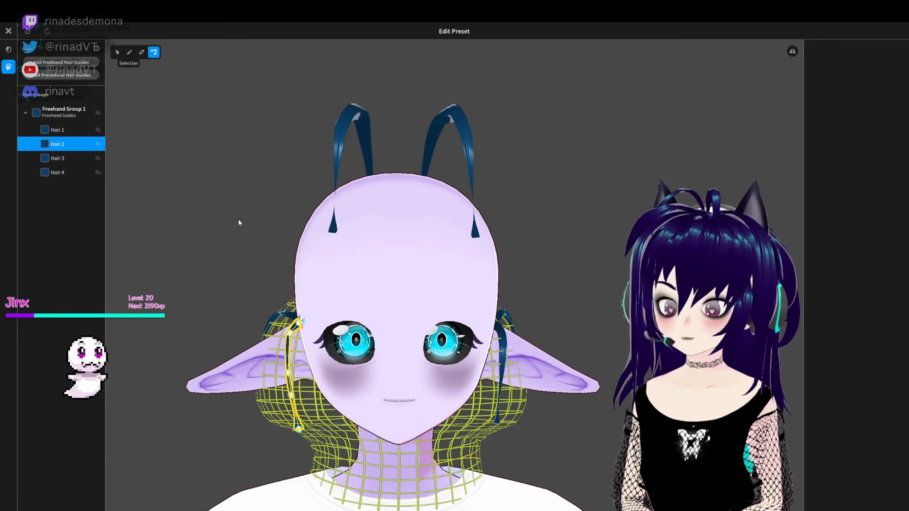
- Reshape the Fluffy curve of Hair 2 with a broader dip so the strand narrows in its lower half and flares at the tip
click(117, 53)
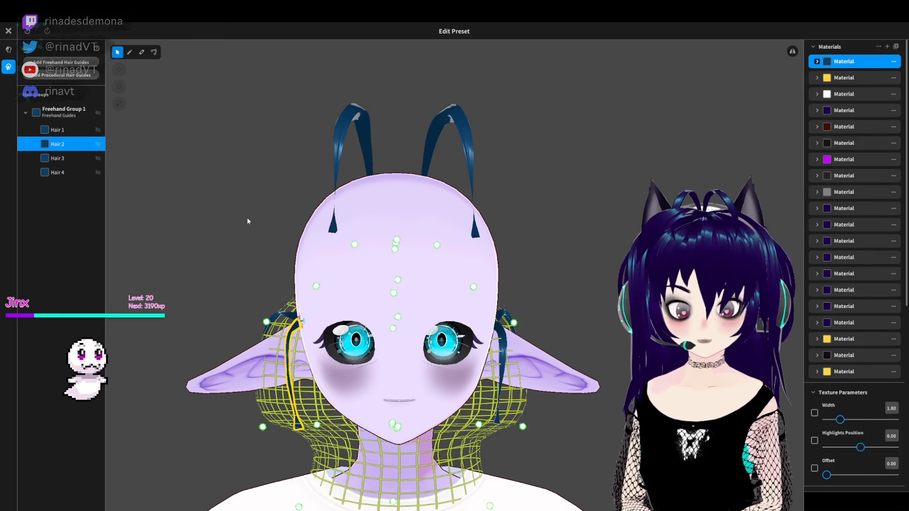
scroll(877, 304, down, 8)
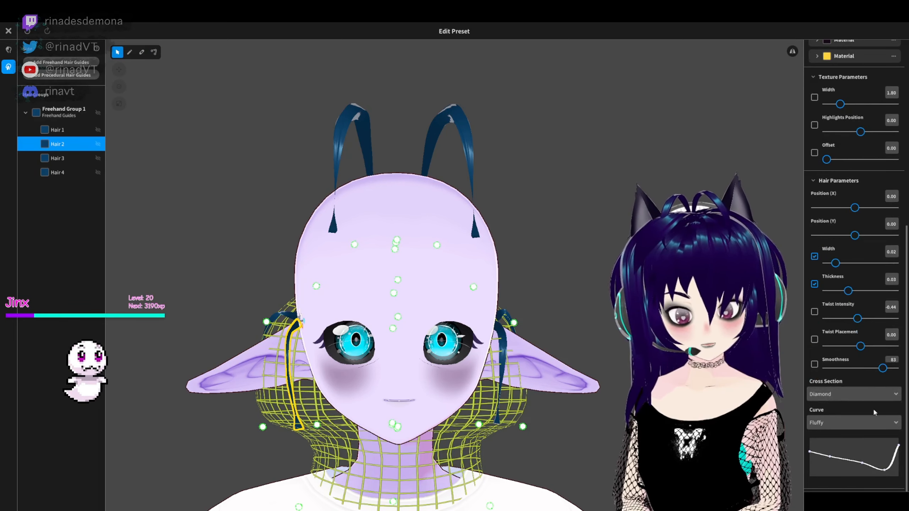
drag(886, 471, 872, 474)
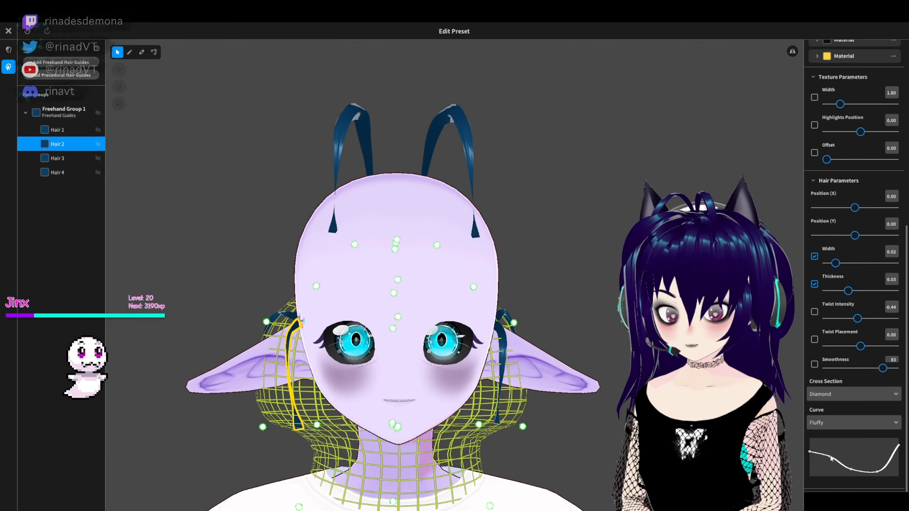
click(558, 200)
mouse_move(558, 200)
right_down()
mouse_move(601, 222)
mouse_move(558, 200)
right_up()
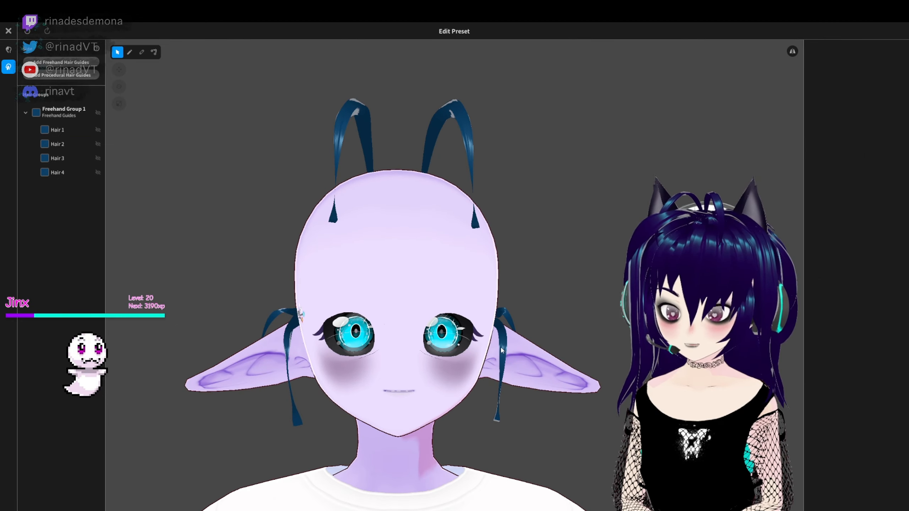
- Check Hair 1's hair parameters and its fit beside the ear, and leave the hairstyle editor
click(502, 347)
scroll(830, 423, down, 8)
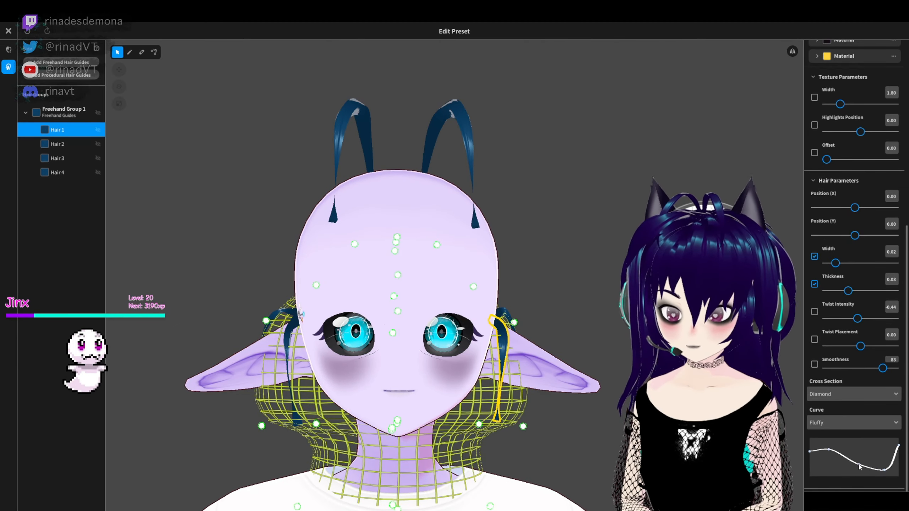
click(744, 436)
right_drag(744, 436, 563, 426)
scroll(345, 304, down, 2)
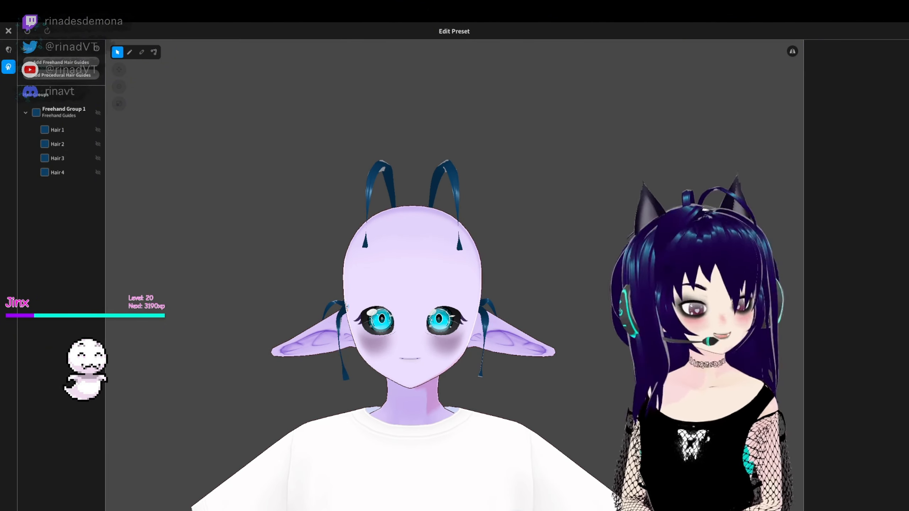
right_drag(200, 158, 240, 167)
click(9, 31)
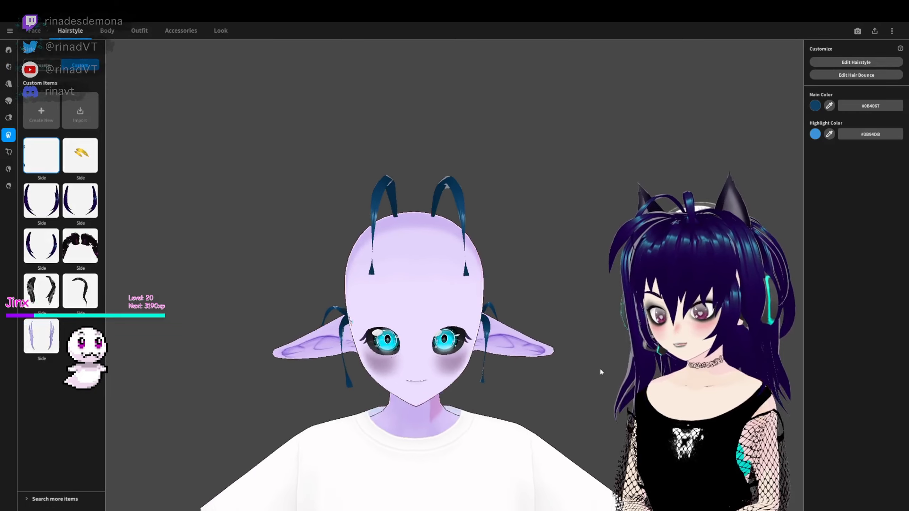
- Try creating a bone group from only Hair 1 and Hair 2 in the hair bounce editor and undo the grouping
click(856, 78)
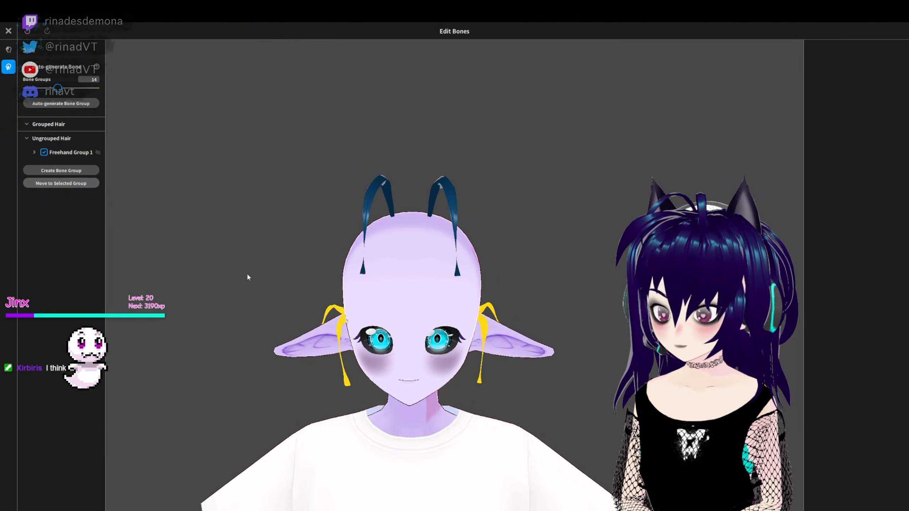
click(56, 169)
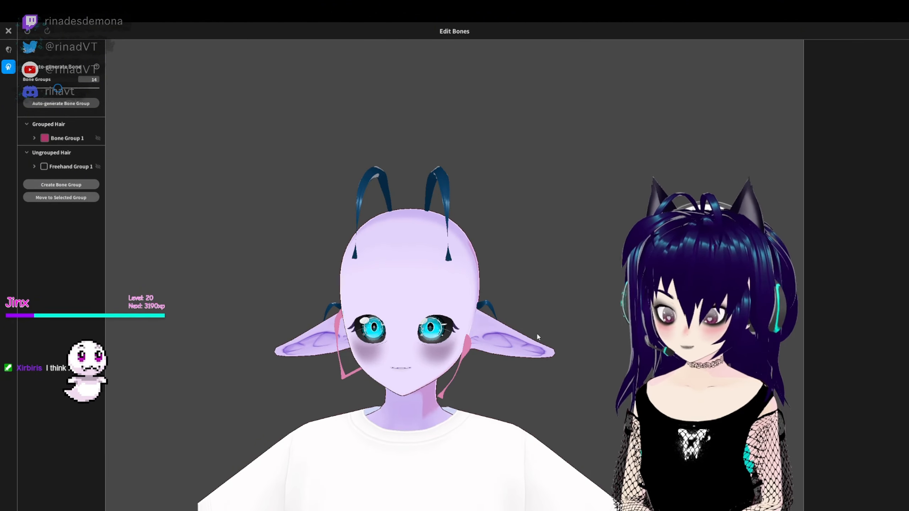
key(ctrl+z)
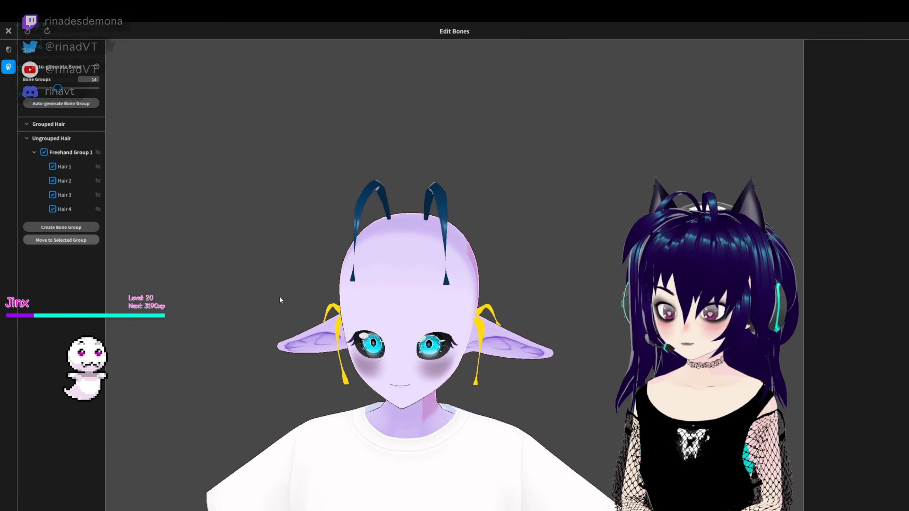
click(52, 195)
click(52, 210)
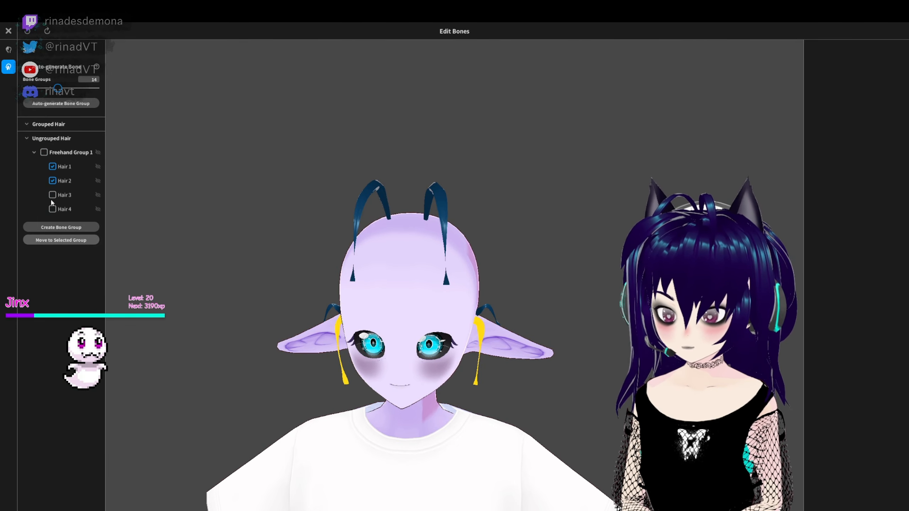
click(61, 227)
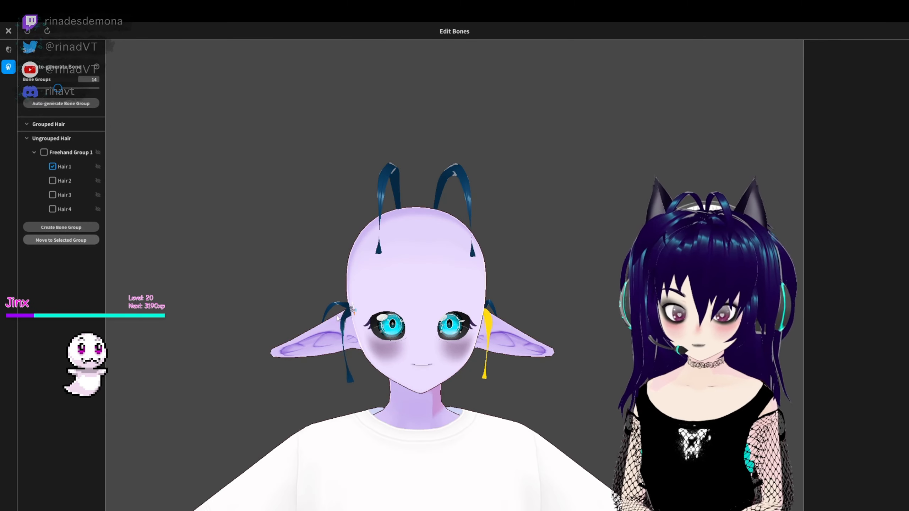
key(ctrl+z)
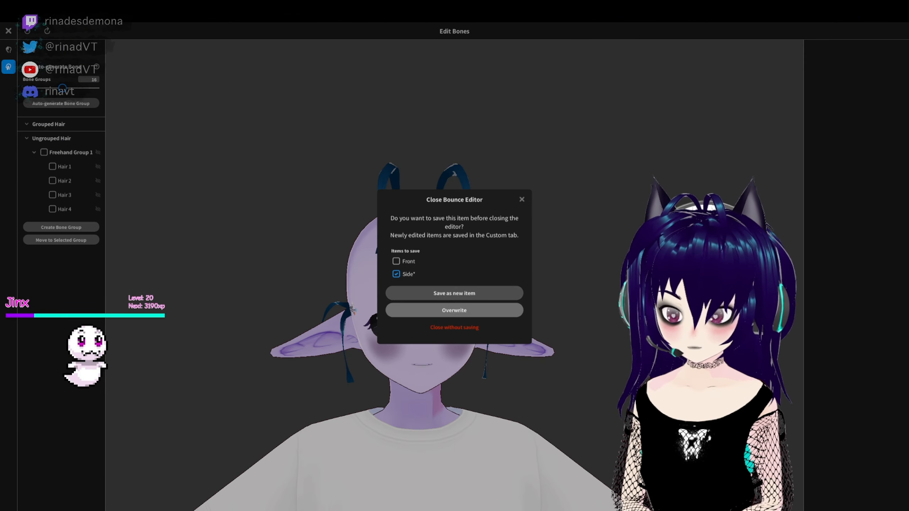
- Put all strands of Freehand Group 1 into one bone group and save the bounce by overwriting the Side item
click(59, 171)
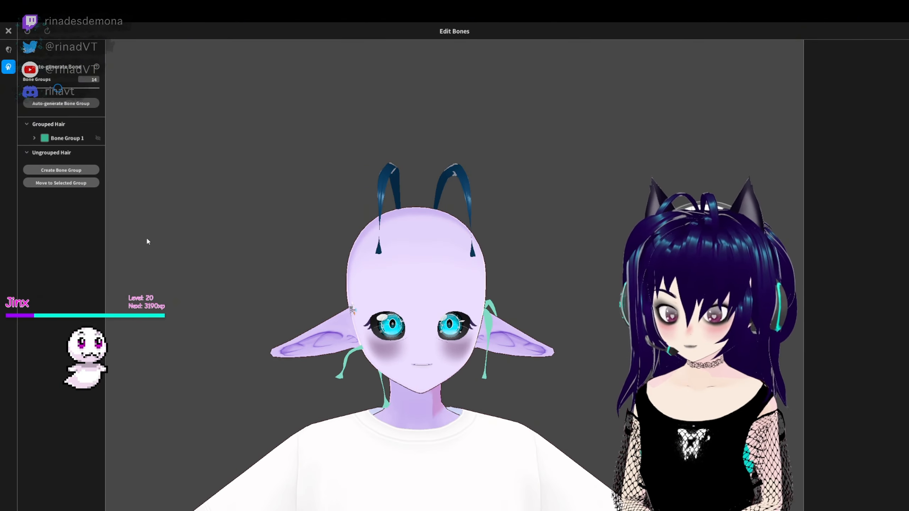
mouse_move(146, 240)
right_down()
mouse_move(299, 260)
mouse_move(274, 248)
right_up()
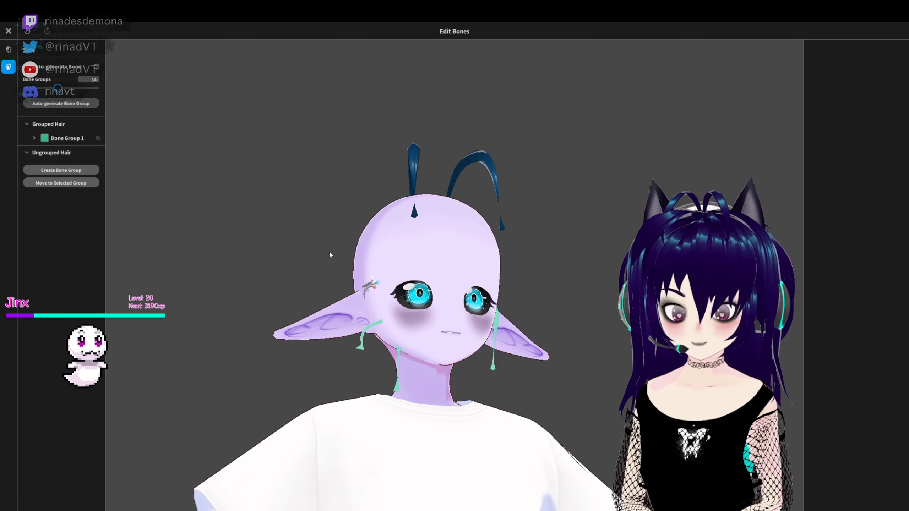
right_drag(559, 267, 470, 258)
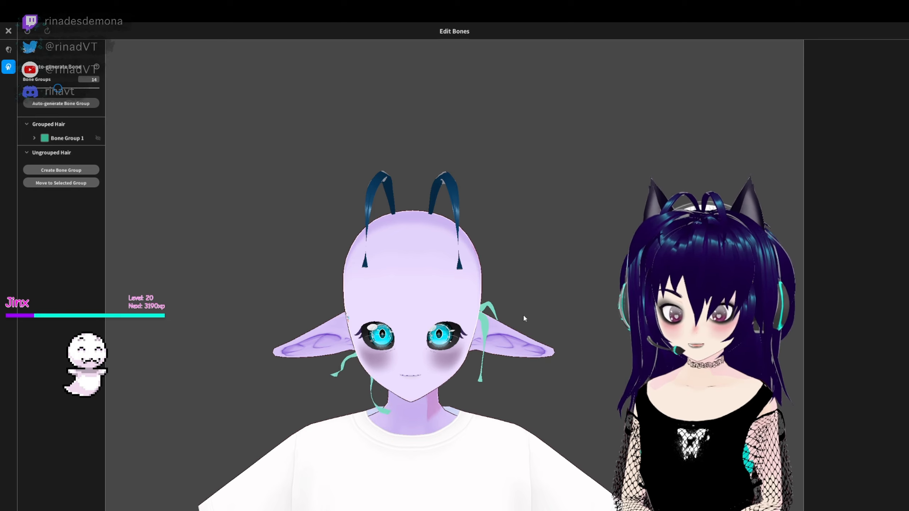
right_drag(169, 268, 278, 274)
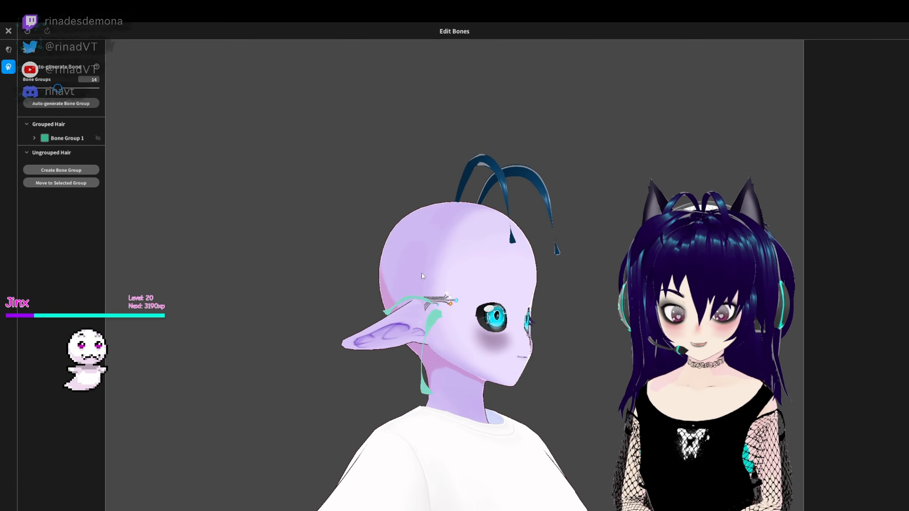
right_drag(580, 288, 487, 286)
click(8, 31)
click(454, 310)
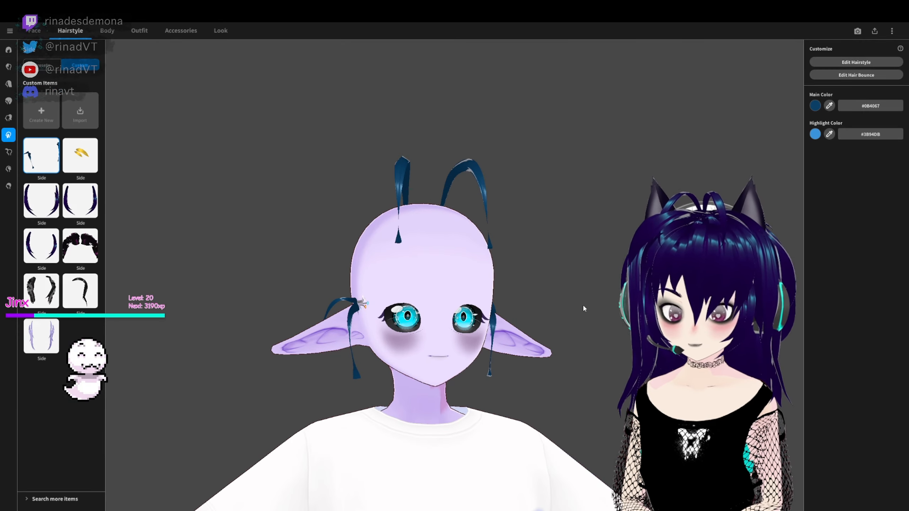
- Check how the side strands sway on the avatar in the Photo Booth and return to the hairstyle items
click(858, 32)
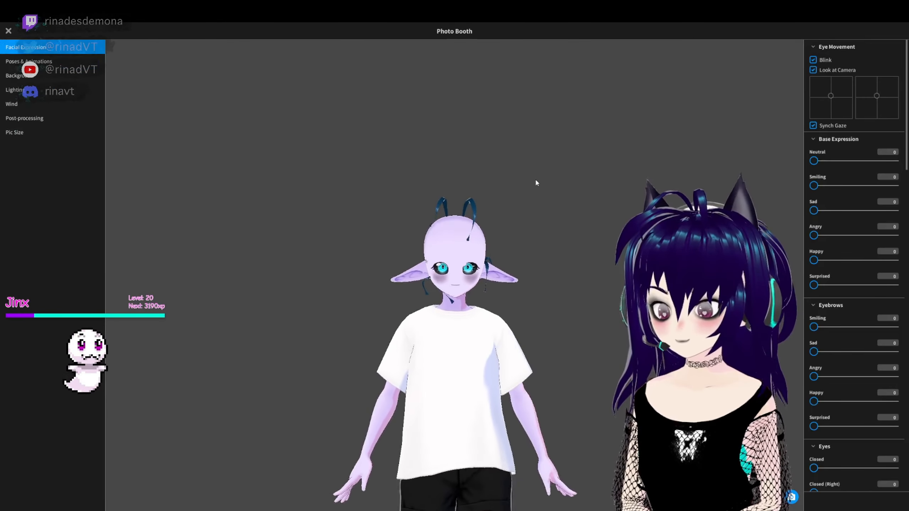
right_drag(491, 315, 493, 335)
click(8, 32)
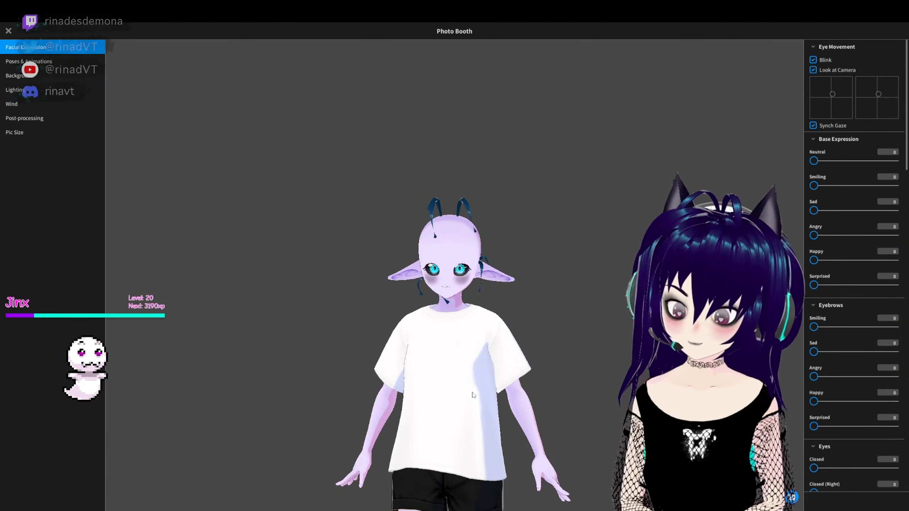
right_click(44, 156)
click(580, 176)
right_drag(579, 176, 590, 290)
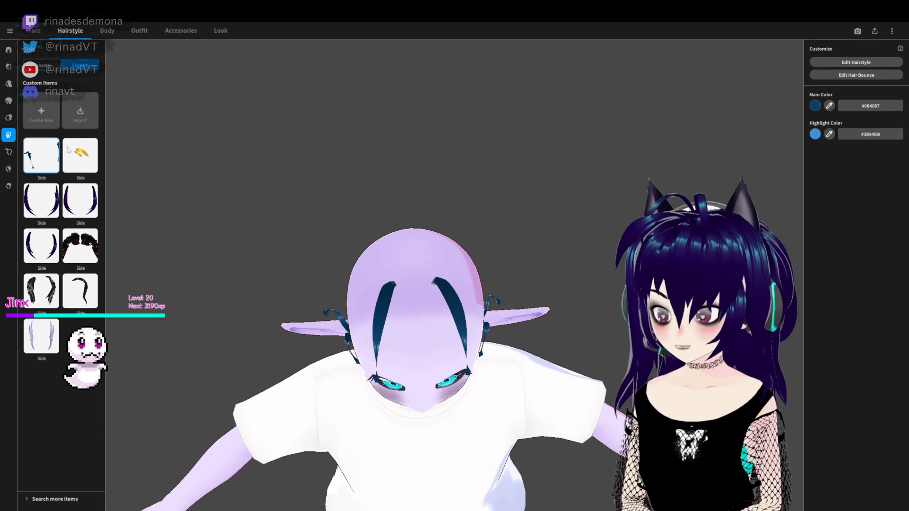
- Review the strands of Freehand Group 1 in the hairstyle editor and overwrite the Side item on closing
click(856, 63)
click(39, 114)
right_drag(120, 151, 158, 43)
mouse_move(680, 299)
right_down()
mouse_move(610, 294)
mouse_move(680, 301)
mouse_move(516, 306)
mouse_move(536, 310)
mouse_move(425, 323)
mouse_move(461, 315)
mouse_move(447, 300)
mouse_move(467, 286)
mouse_move(609, 293)
mouse_move(471, 286)
mouse_move(602, 372)
mouse_move(701, 354)
right_up()
click(608, 295)
click(64, 113)
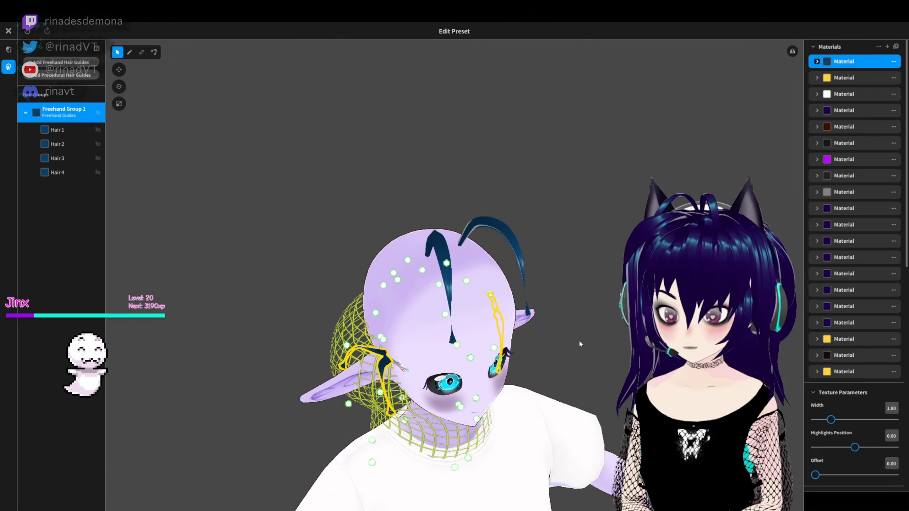
mouse_move(579, 339)
right_down()
mouse_move(666, 283)
mouse_move(215, 322)
mouse_move(344, 333)
right_up()
click(215, 322)
click(8, 31)
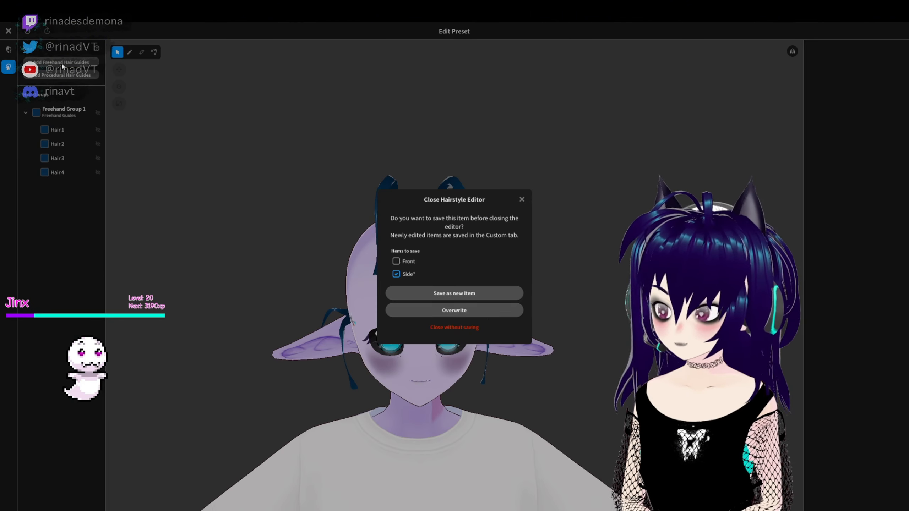
click(454, 310)
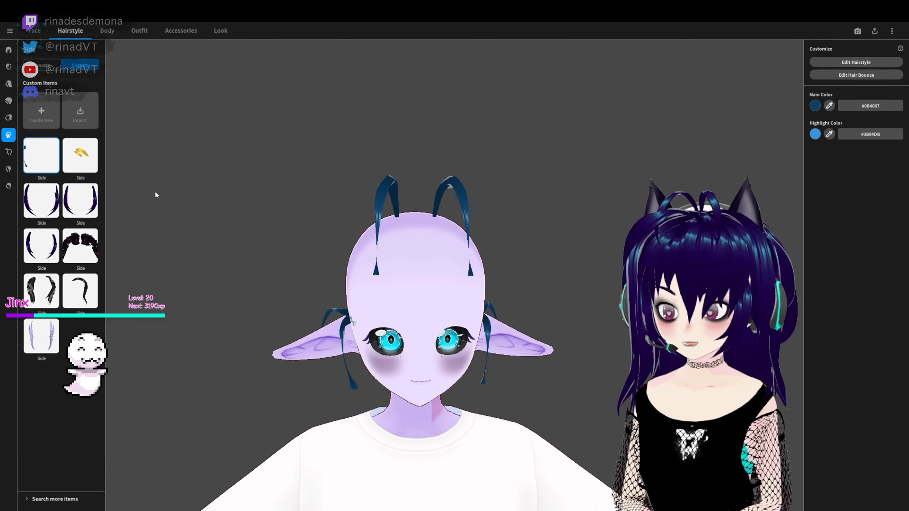
- Delete Bone Group 1, regroup the strands of Freehand Group 1 into a new bone group and overwrite the Side item
click(856, 75)
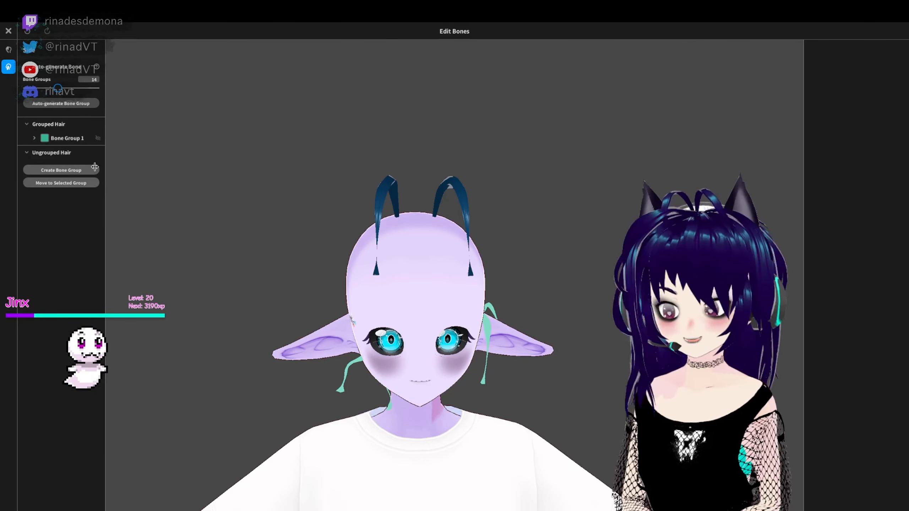
click(47, 140)
key(Delete)
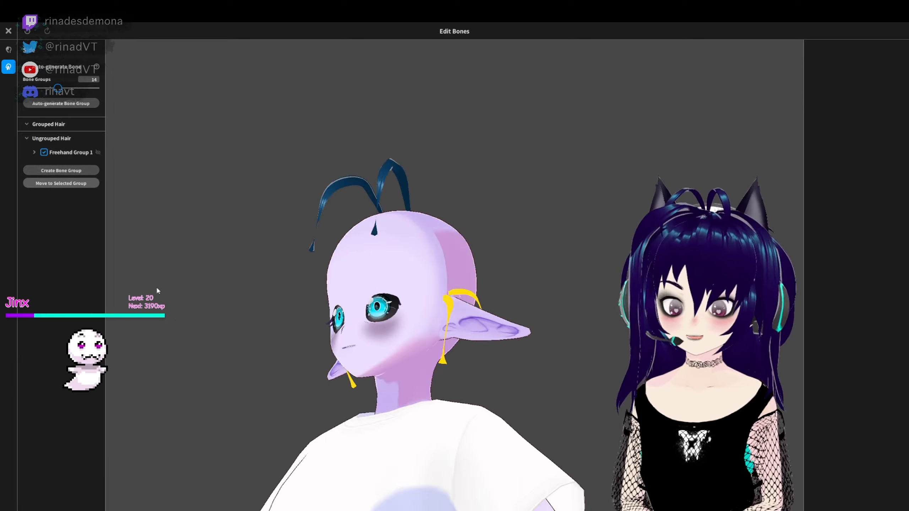
key(ctrl+z)
click(8, 31)
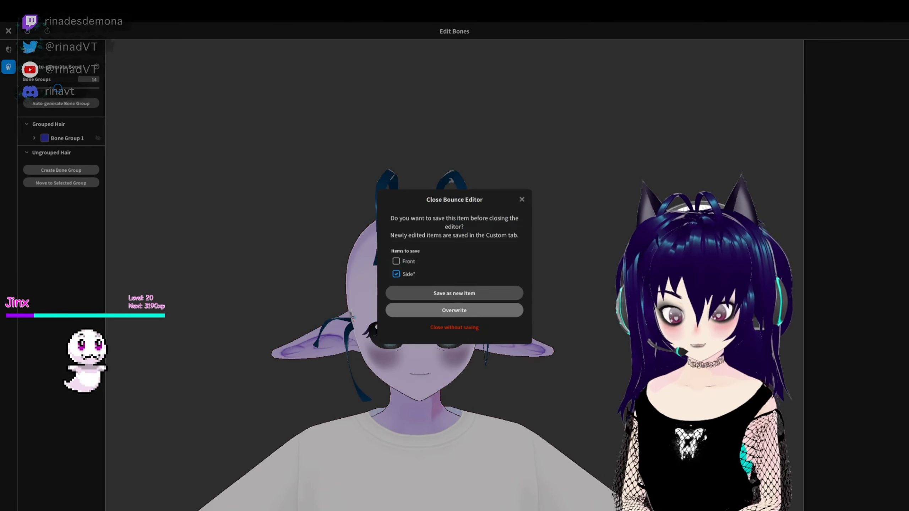
click(437, 326)
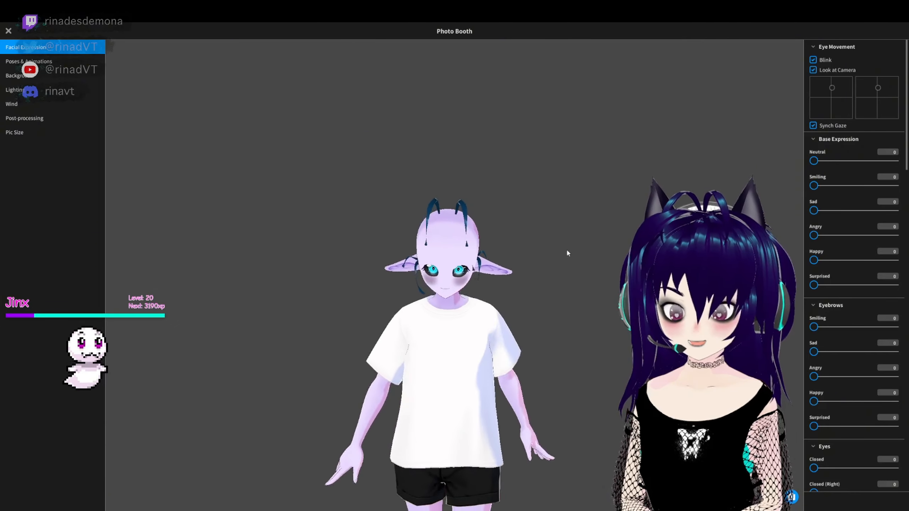
- Examine the strands' sway in the Photo Booth and try a higher Fixed Point on Bone Group 1
scroll(536, 320, up, 5)
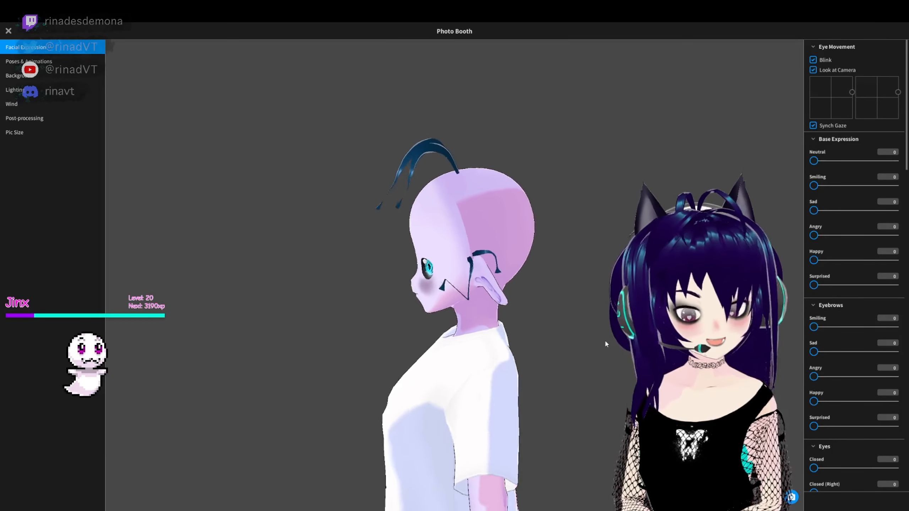
right_drag(547, 325, 578, 329)
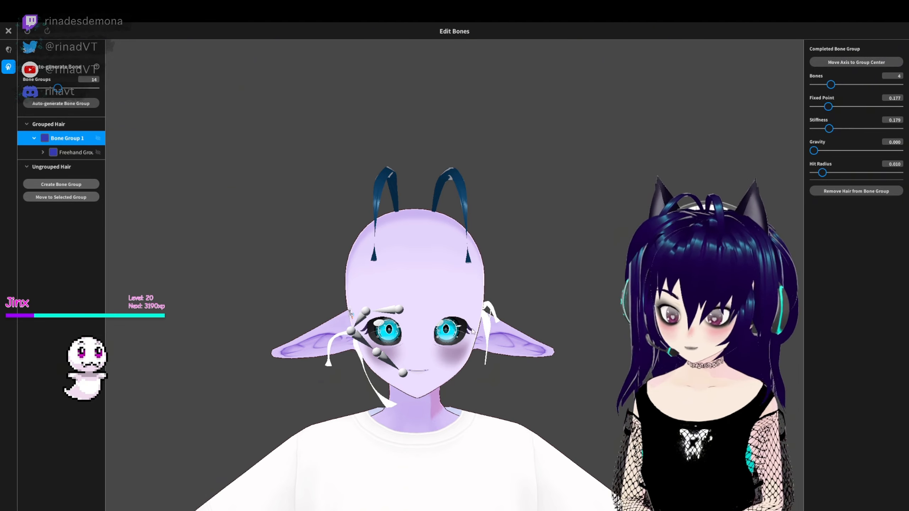
drag(828, 106, 842, 107)
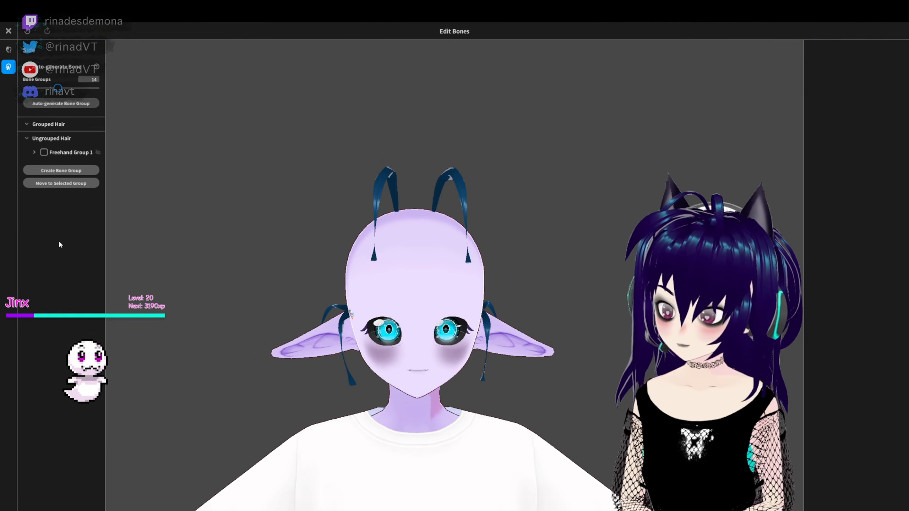
- Create one bone group from Hair 2 and Hair 3 and another from Hair 1 and Hair 4, overwriting the Side item
click(61, 171)
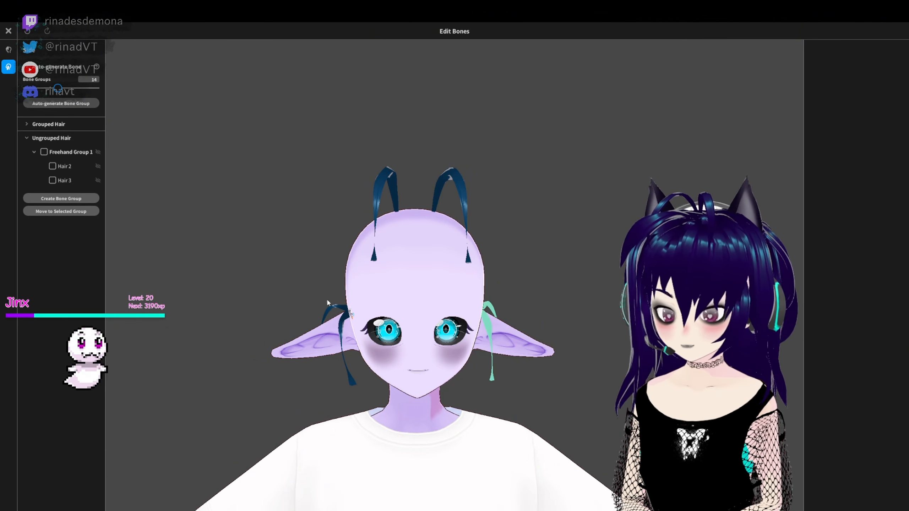
key(ctrl+z)
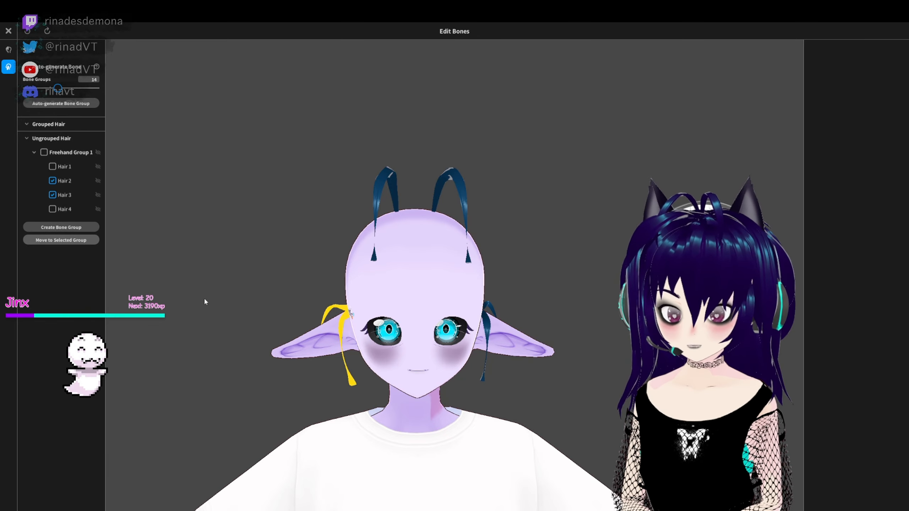
key(ctrl+y)
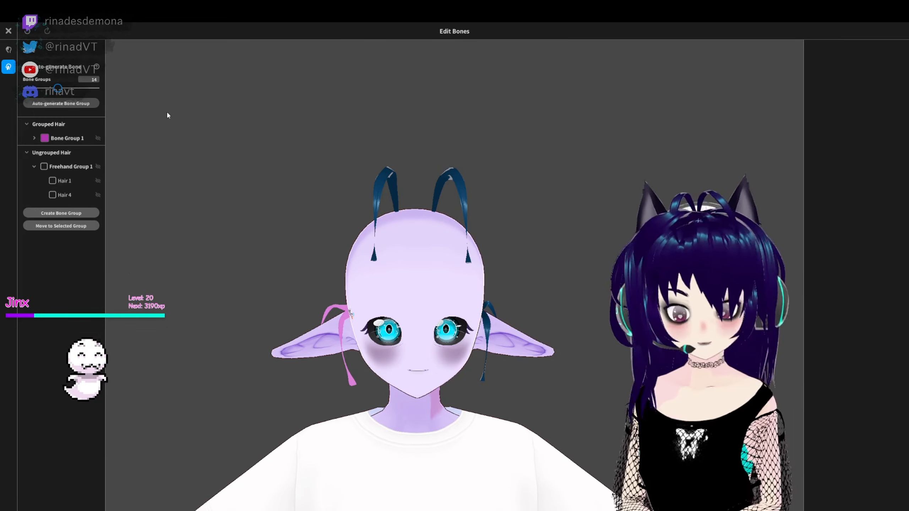
click(35, 138)
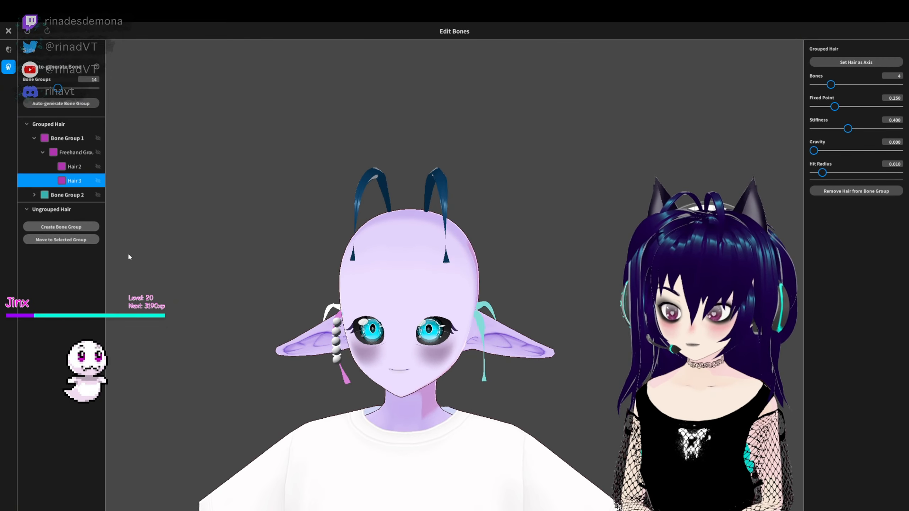
click(34, 195)
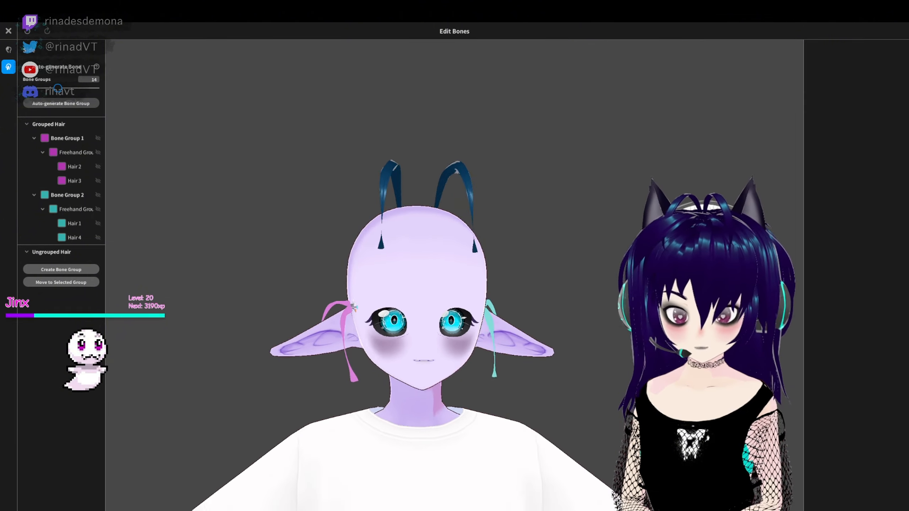
click(10, 33)
click(444, 311)
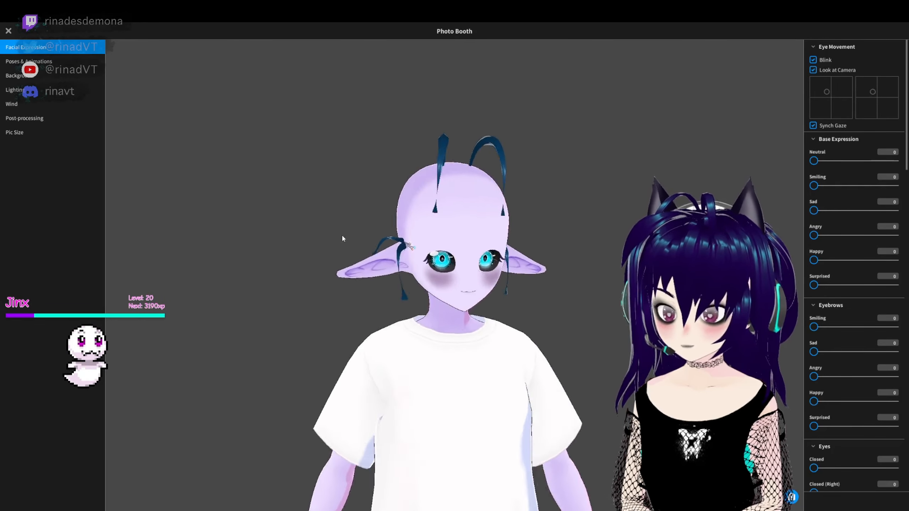
- Test the regrouped side strands with the Photo Booth's wind settings
click(43, 105)
drag(856, 70, 833, 72)
drag(856, 94, 868, 98)
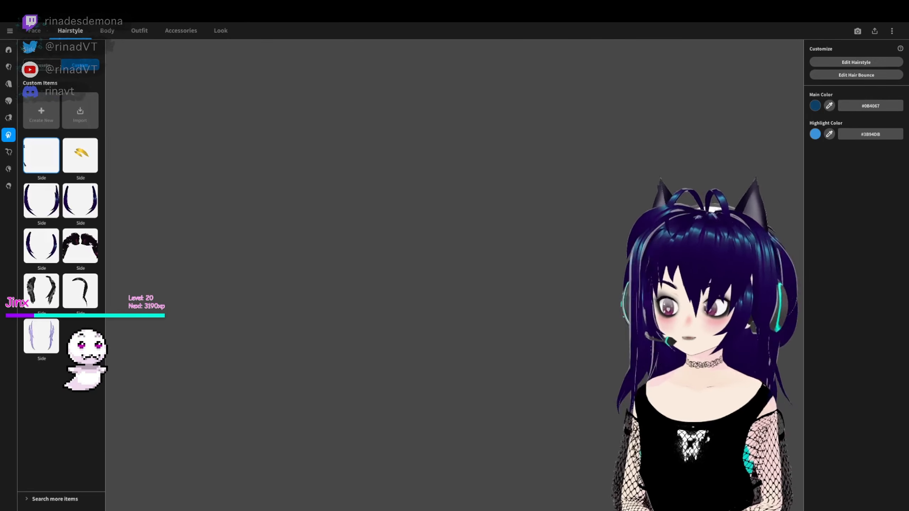
- Open the Side hairstyle for editing, revisit the side strands' bone groups and overwrite the Side item
right_click(43, 155)
click(863, 61)
right_drag(462, 395, 630, 392)
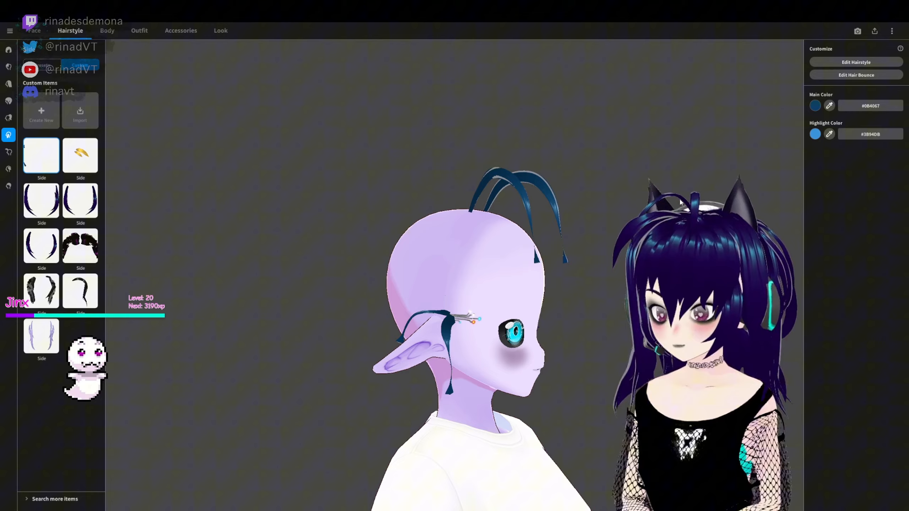
click(831, 67)
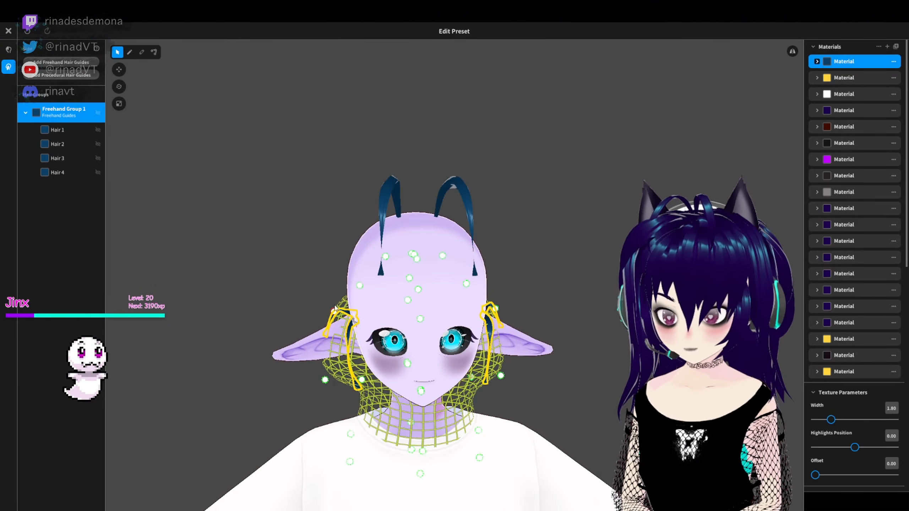
right_drag(335, 307, 490, 313)
click(154, 52)
click(438, 336)
click(417, 368)
right_drag(416, 368, 343, 248)
key(Escape)
click(419, 310)
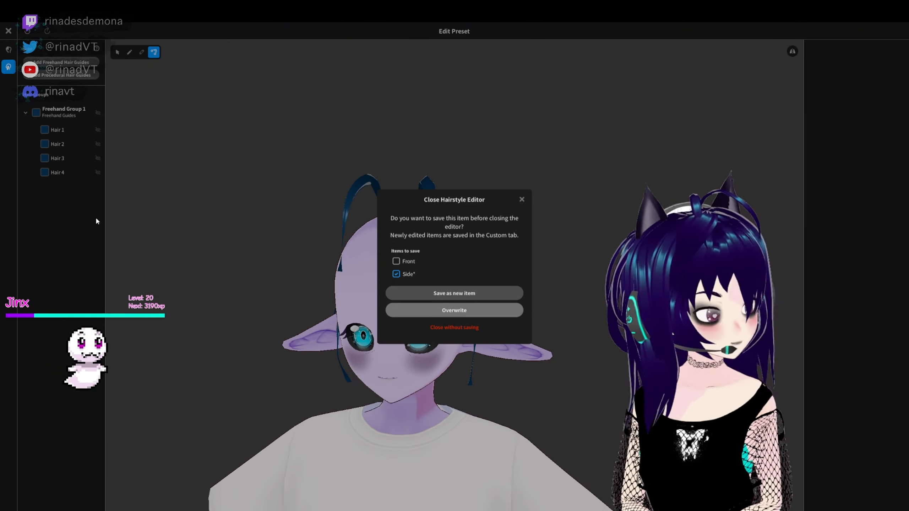
- Open the Side hair material's texture, add a layer and set up a dark blue airbrush with a brush width of 189
click(856, 62)
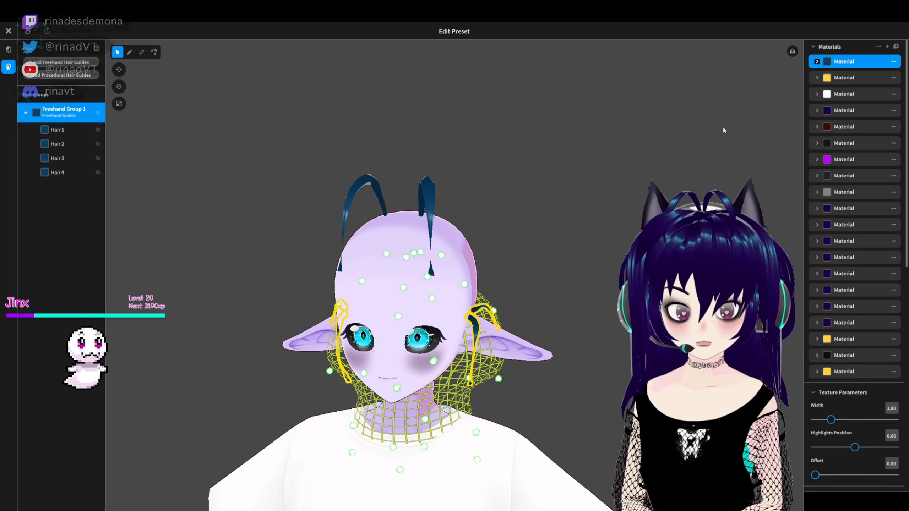
click(817, 61)
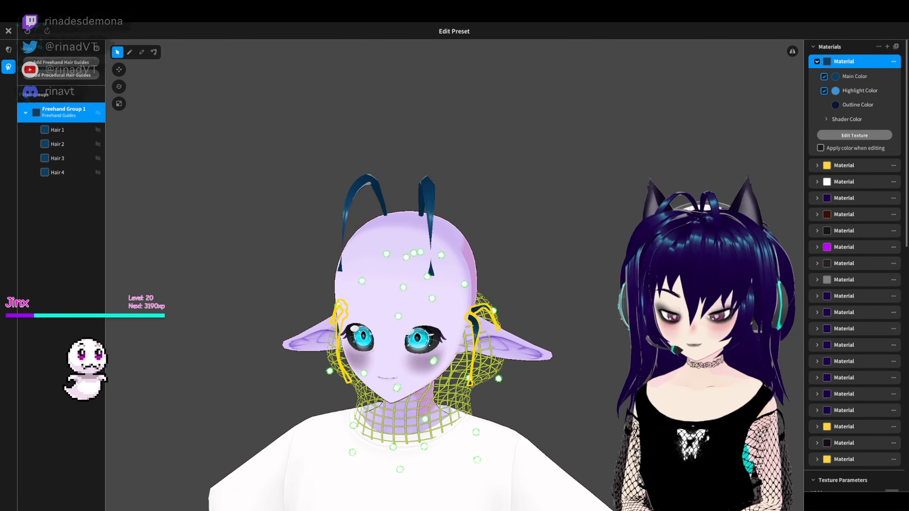
click(855, 135)
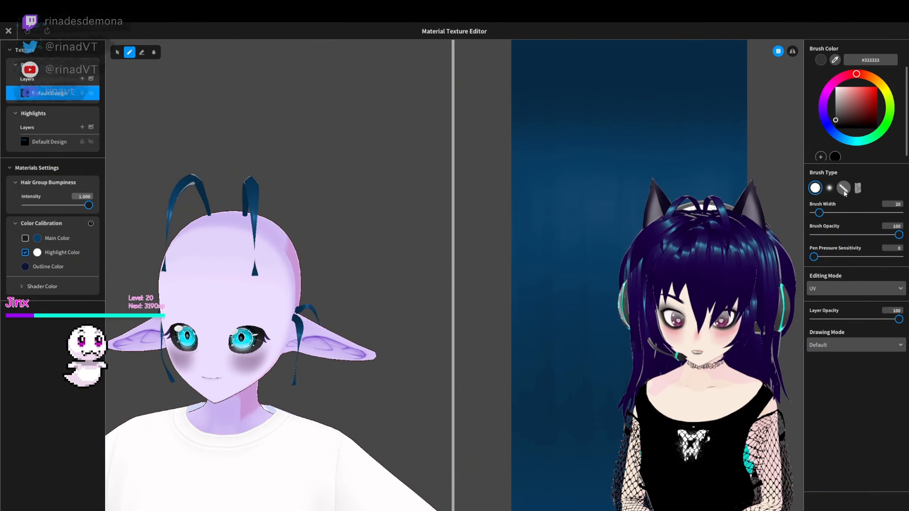
click(82, 79)
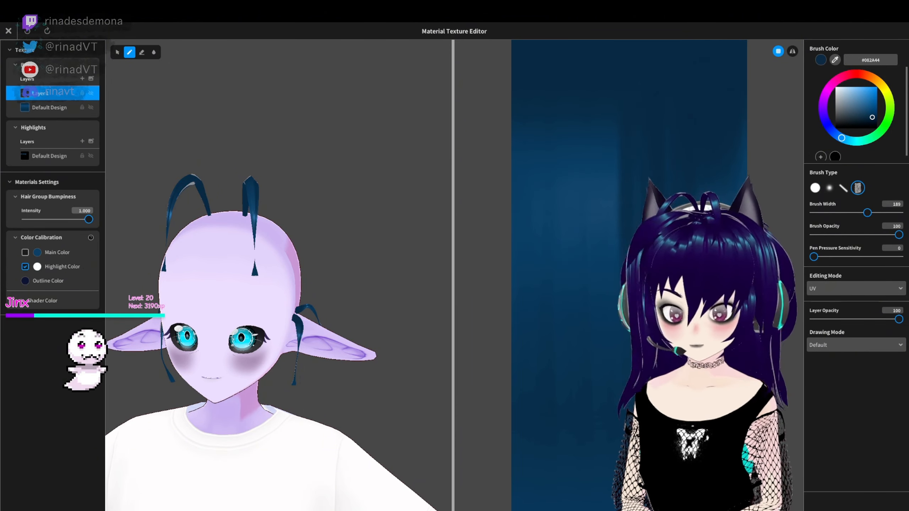
click(829, 187)
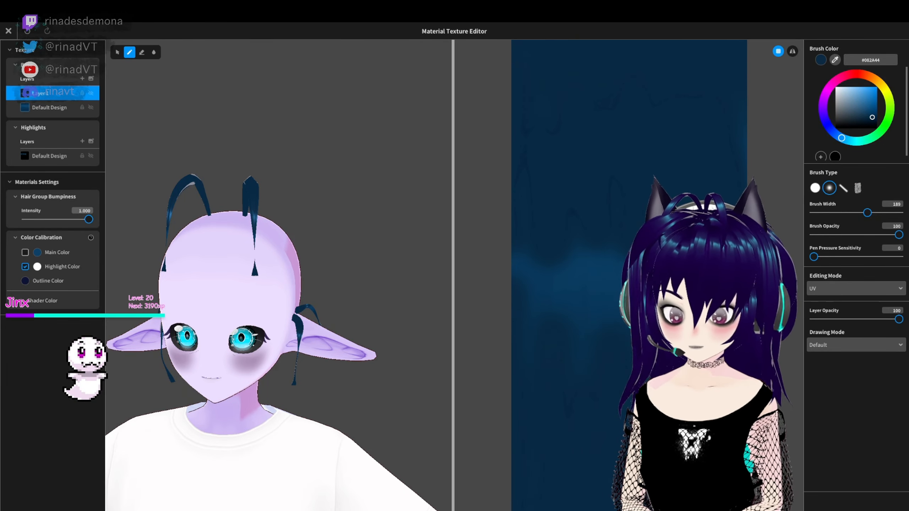
scroll(583, 405, down, 1)
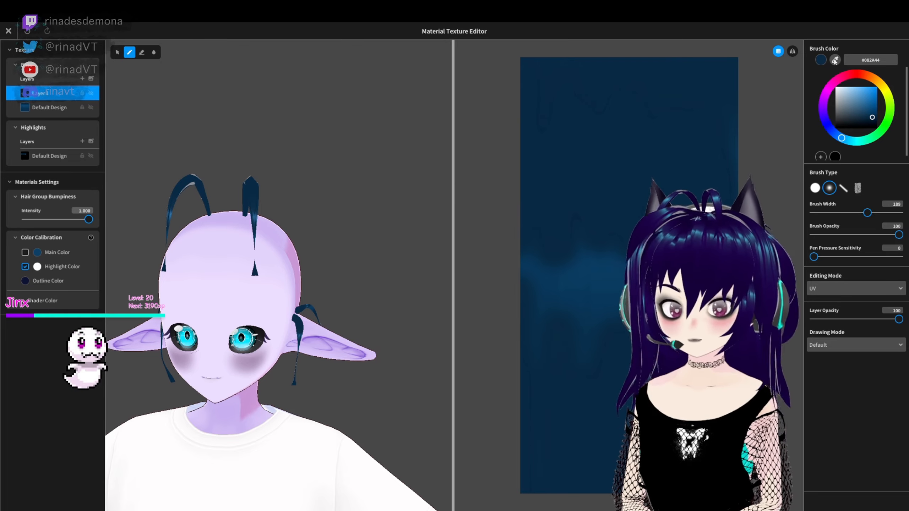
- Try painting soft blue shading over the hair texture, then delete the added layer and close the texture editor
drag(618, 250, 563, 304)
right_drag(376, 270, 311, 274)
scroll(322, 287, up, 3)
right_drag(372, 304, 301, 292)
mouse_move(530, 369)
mouse_down()
mouse_move(631, 363)
mouse_move(548, 231)
mouse_move(715, 206)
mouse_up()
scroll(565, 161, down, 2)
right_drag(414, 334, 427, 321)
key(ctrl+z)
right_click(75, 93)
click(88, 82)
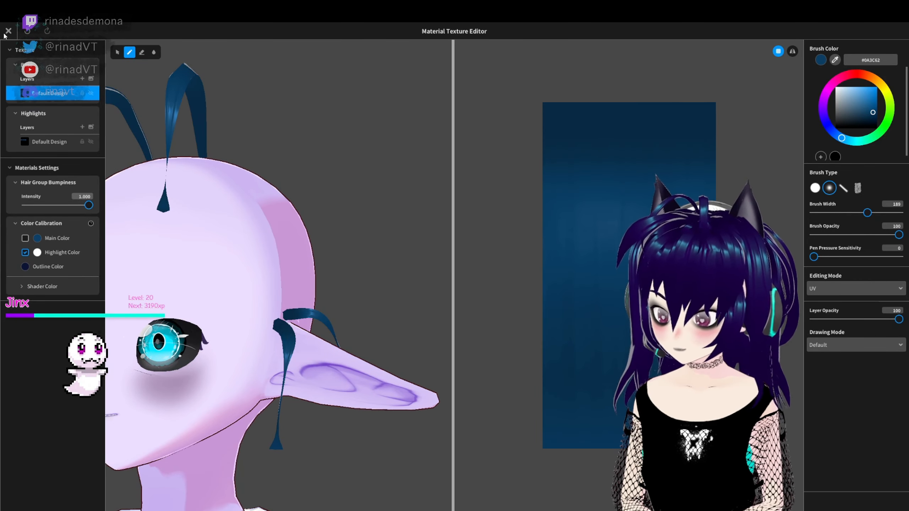
click(8, 31)
- Adjust the texture Offset and Highlights Position of the Side item's Freehand Group 1, check the strands and overwrite the item
right_drag(583, 278, 611, 203)
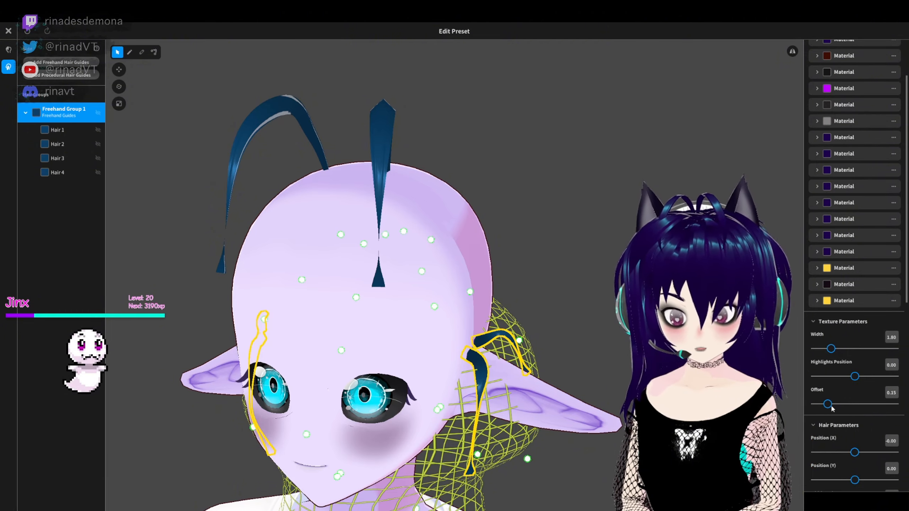
drag(854, 381, 818, 379)
click(558, 265)
mouse_move(558, 265)
right_down()
mouse_move(716, 283)
mouse_move(580, 265)
right_up()
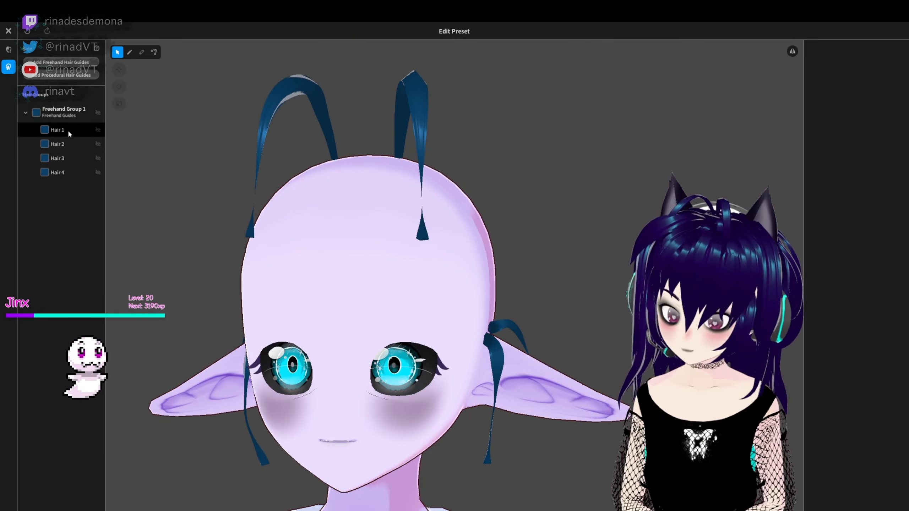
right_drag(389, 213, 422, 226)
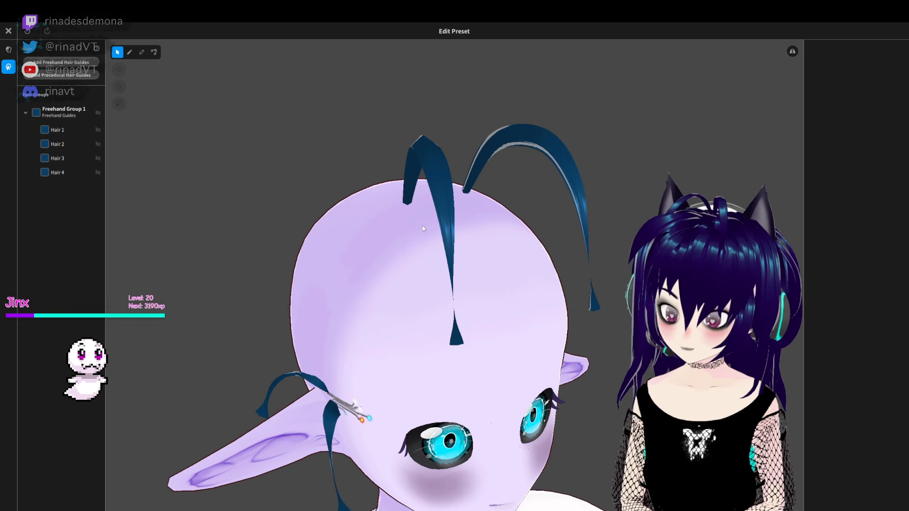
click(8, 31)
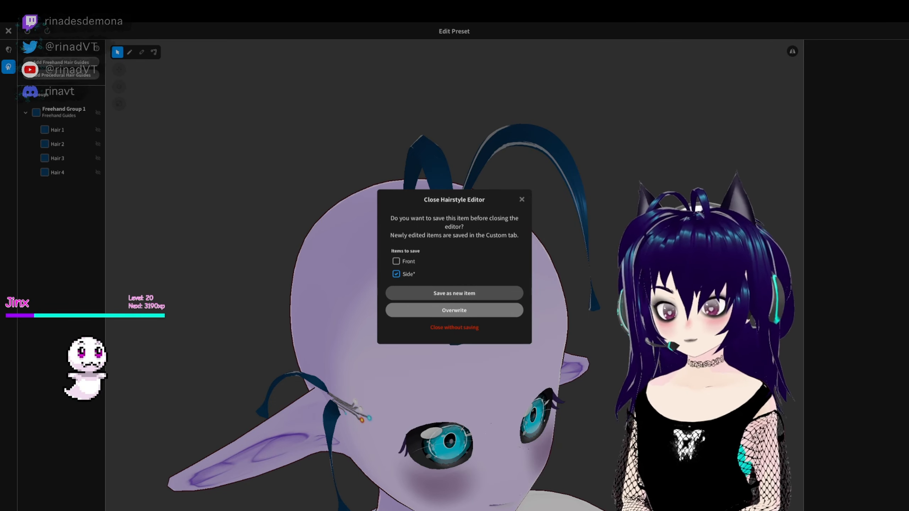
click(433, 313)
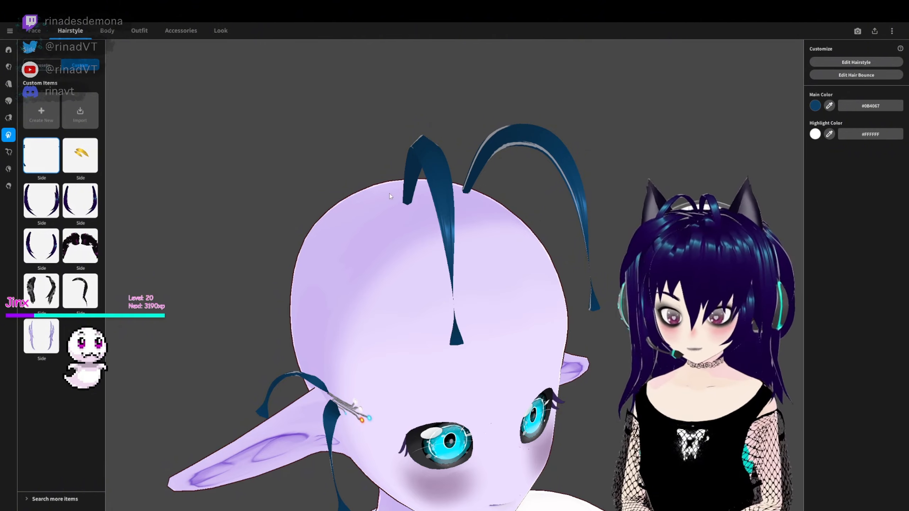
- Open the Front hairstyle for editing and set Freehand Group 1's texture Width to 2.73 and Highlights Position to 0.05
scroll(368, 279, down, 5)
right_drag(368, 279, 535, 334)
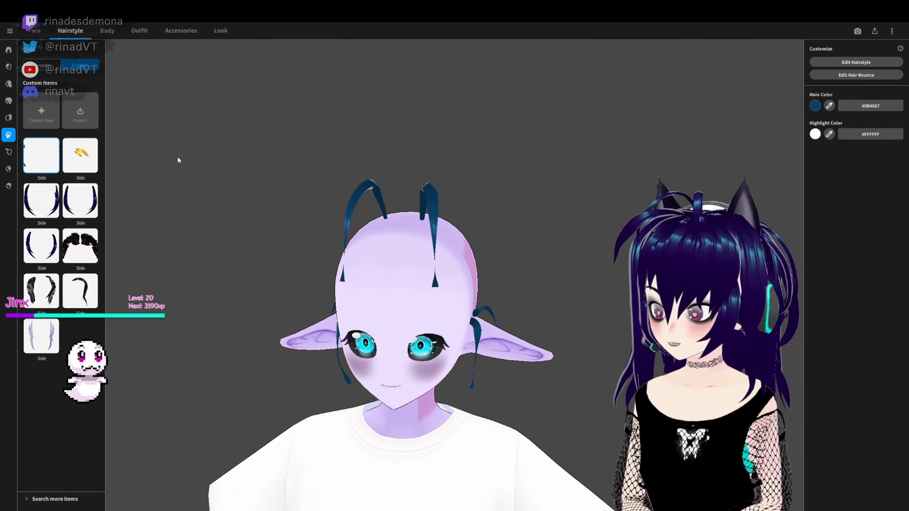
click(9, 67)
right_click(53, 154)
click(836, 64)
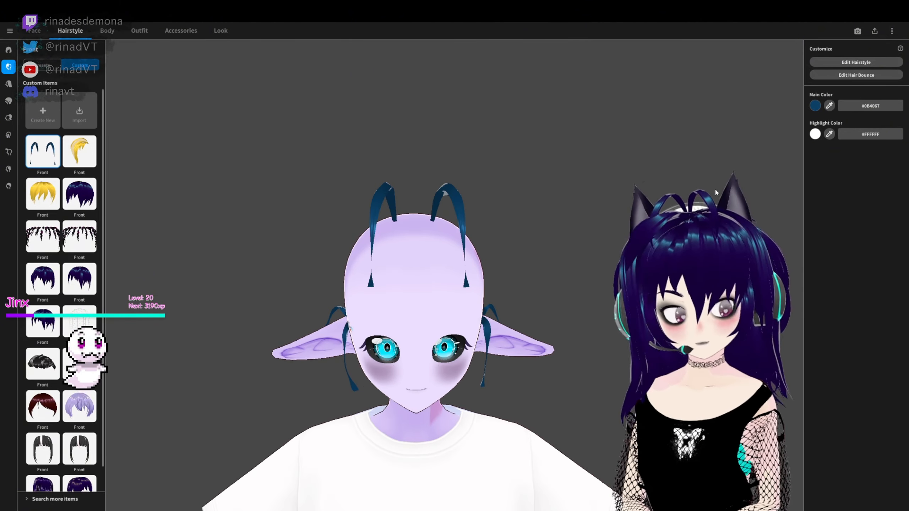
click(54, 115)
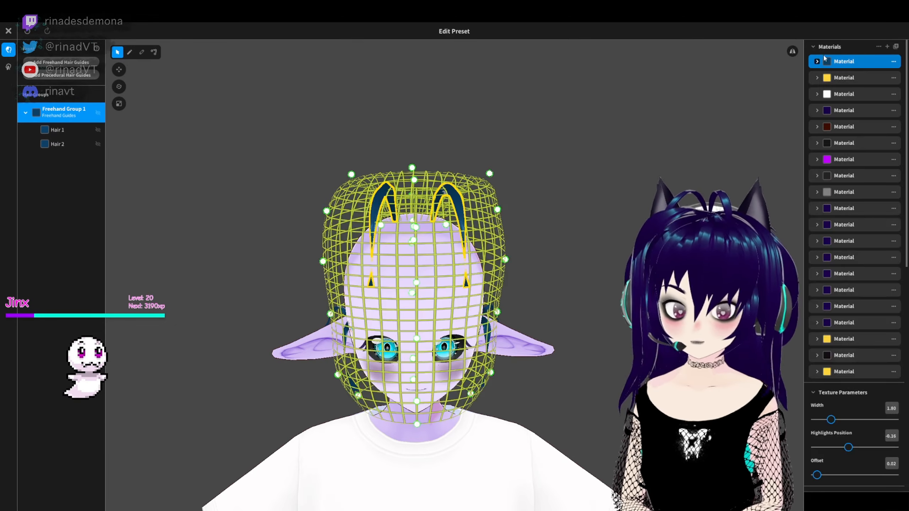
click(817, 61)
click(817, 61)
right_click(67, 118)
click(524, 257)
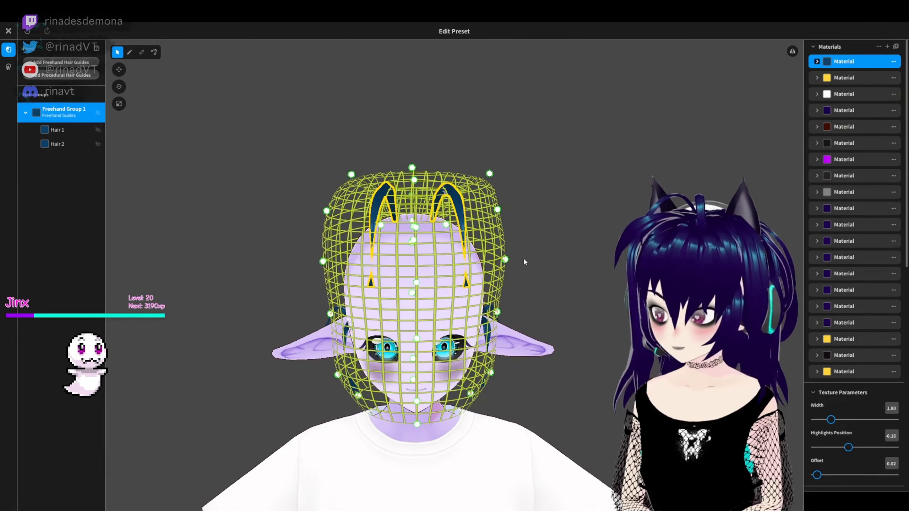
scroll(523, 257, up, 5)
drag(831, 419, 857, 448)
mouse_move(573, 237)
right_down()
mouse_move(508, 247)
mouse_move(573, 238)
right_up()
scroll(855, 453, down, 9)
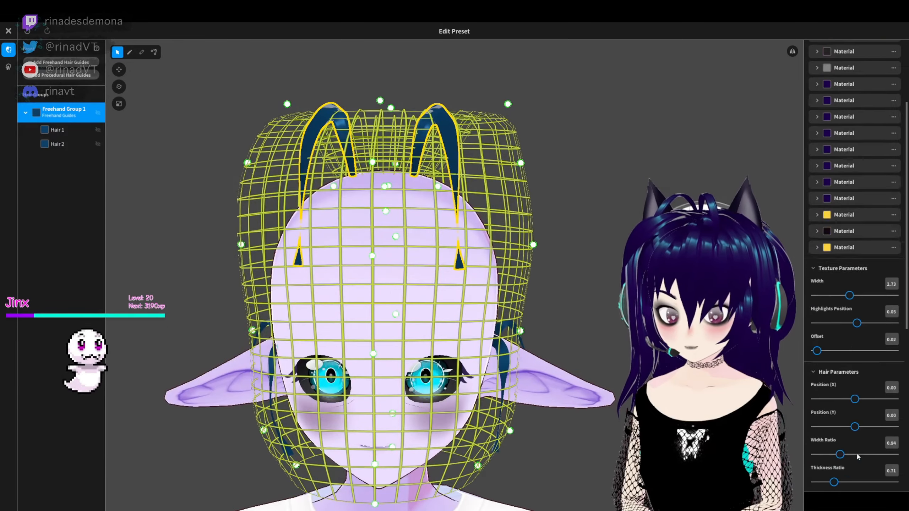
- Undo the last Highlights Position change and try a Width Ratio of about 1.00 on Freehand Group 1
click(852, 419)
click(835, 437)
key(ctrl+z)
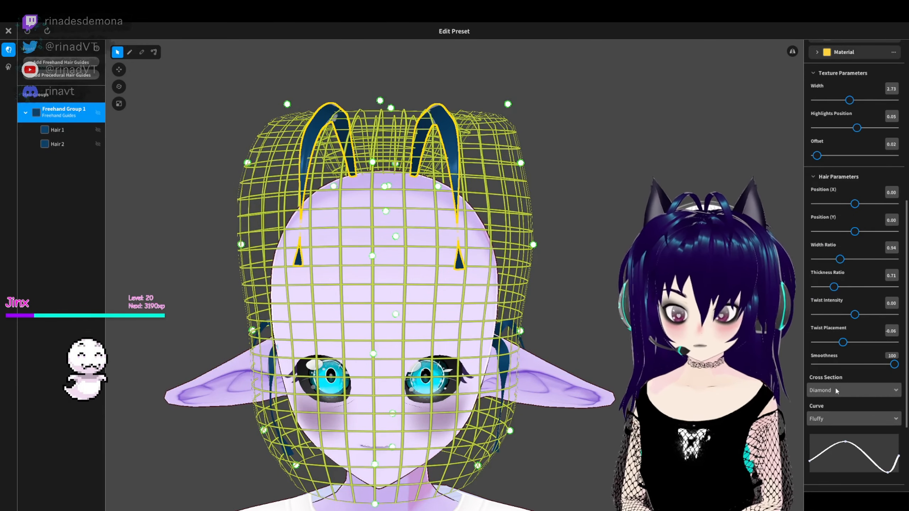
scroll(883, 354, up, 1)
drag(842, 313, 836, 313)
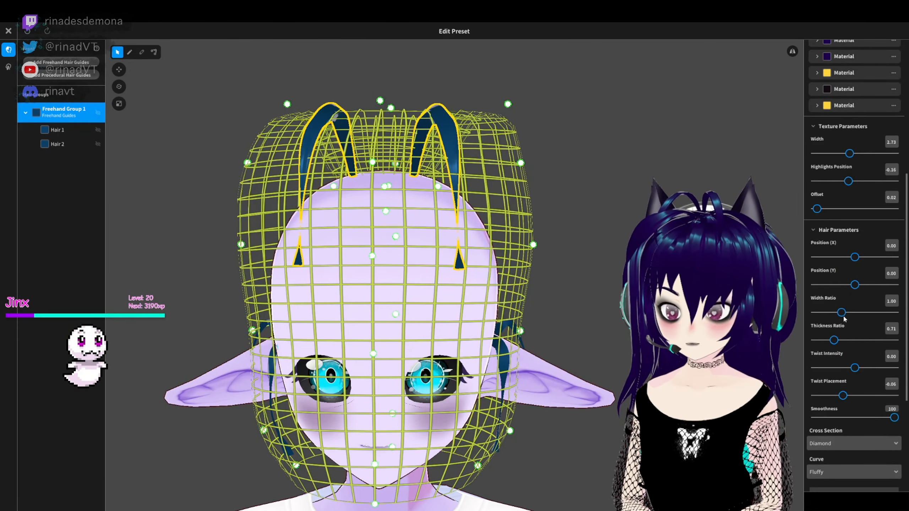
click(522, 217)
- Set Freehand Group 1's texture Offset to 0.11 and readjust its Highlights Position
click(64, 112)
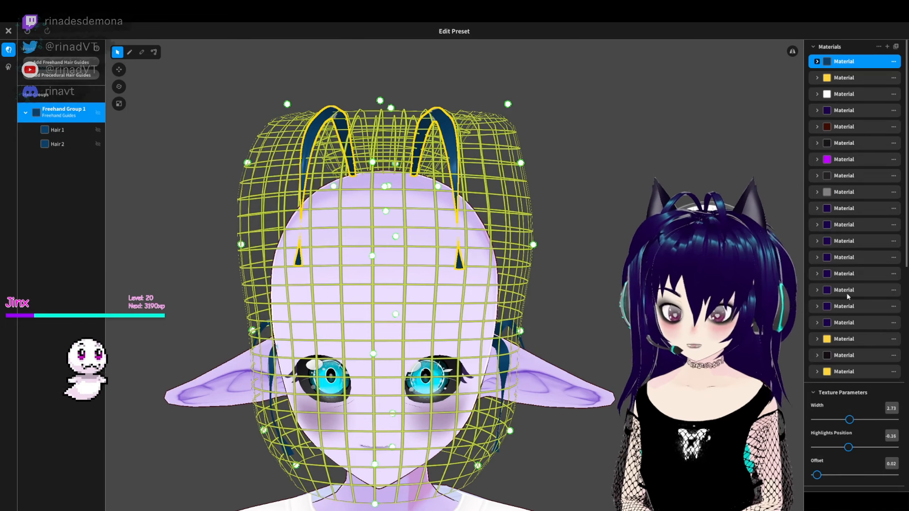
scroll(848, 297, down, 1)
drag(817, 440, 842, 412)
right_drag(784, 372, 809, 416)
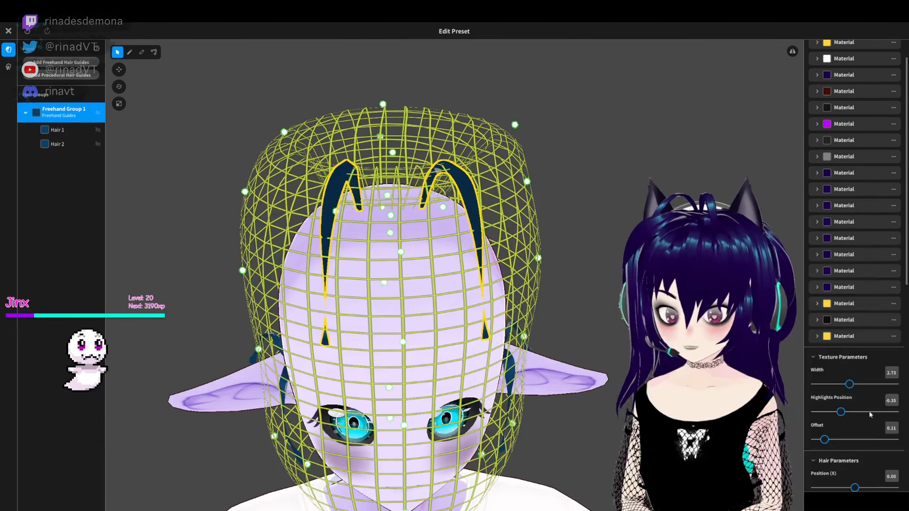
drag(839, 411, 849, 411)
right_drag(784, 404, 773, 376)
- Check the front strands from the side and front, then close the hairstyle editor and overwrite the Front item
click(773, 376)
scroll(770, 376, down, 3)
right_drag(680, 376, 787, 376)
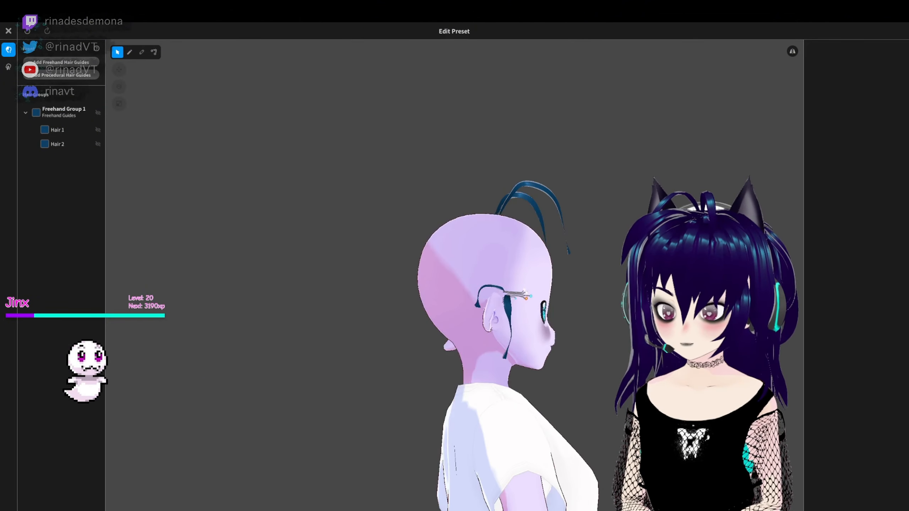
right_drag(573, 376, 799, 380)
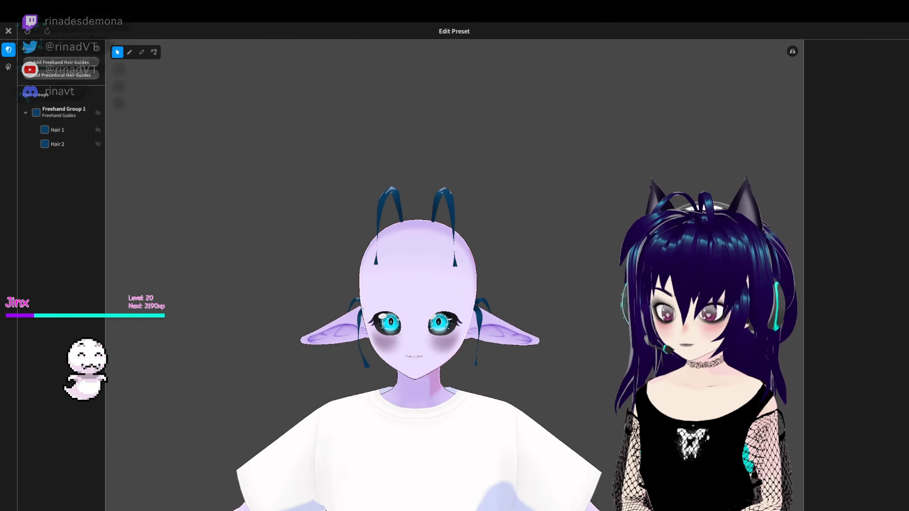
click(8, 31)
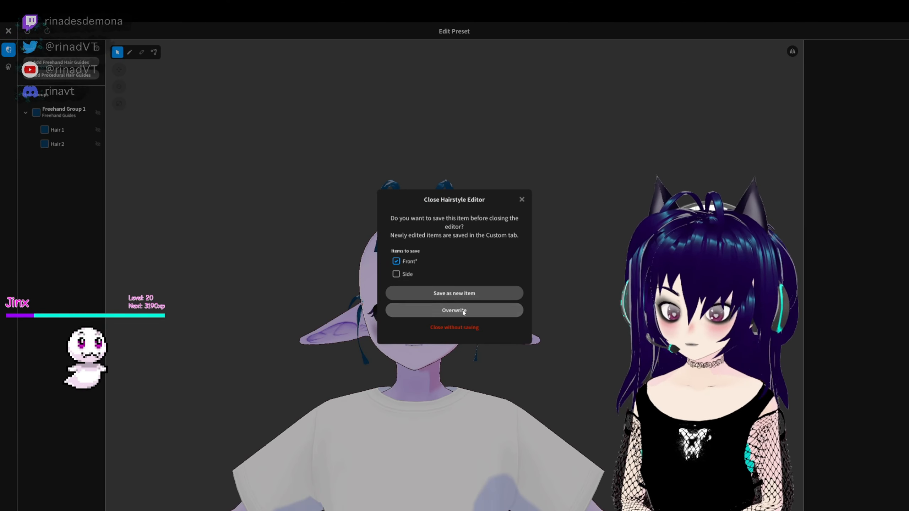
click(462, 310)
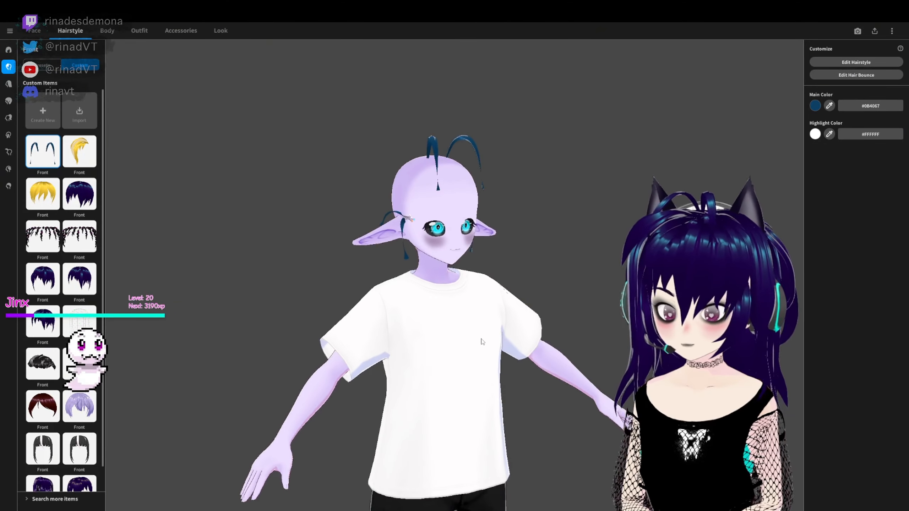
- Remove the white T-shirt from the outfit by setting the avatar's tops to none
click(139, 31)
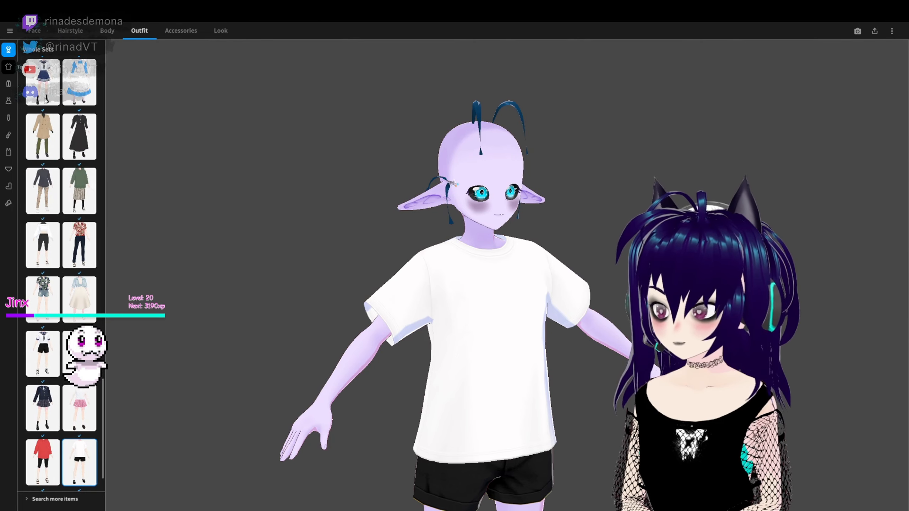
click(8, 67)
scroll(93, 438, up, 3)
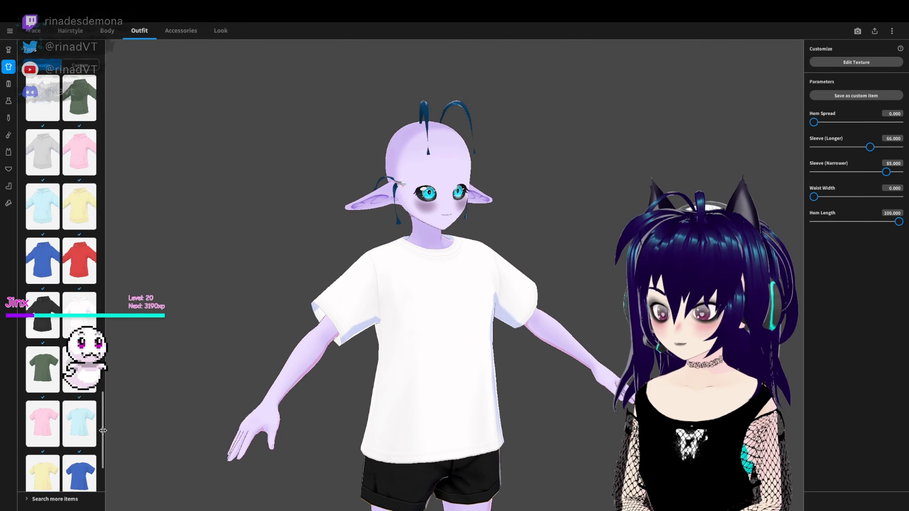
scroll(102, 430, up, 10)
click(42, 98)
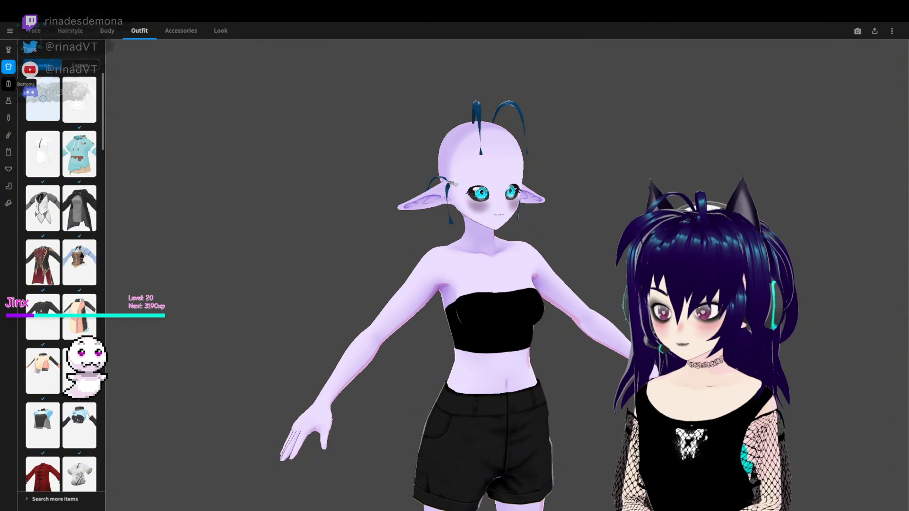
- Try the beige pleated skirt as the avatar's bottoms
click(10, 85)
scroll(86, 248, up, 1)
click(85, 247)
- Set the avatar's bottoms to none
scroll(89, 310, up, 4)
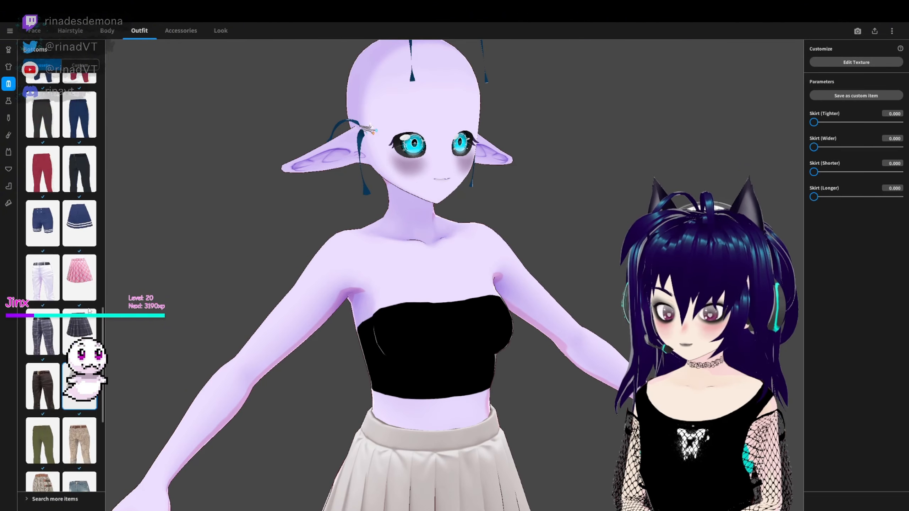
scroll(88, 310, up, 5)
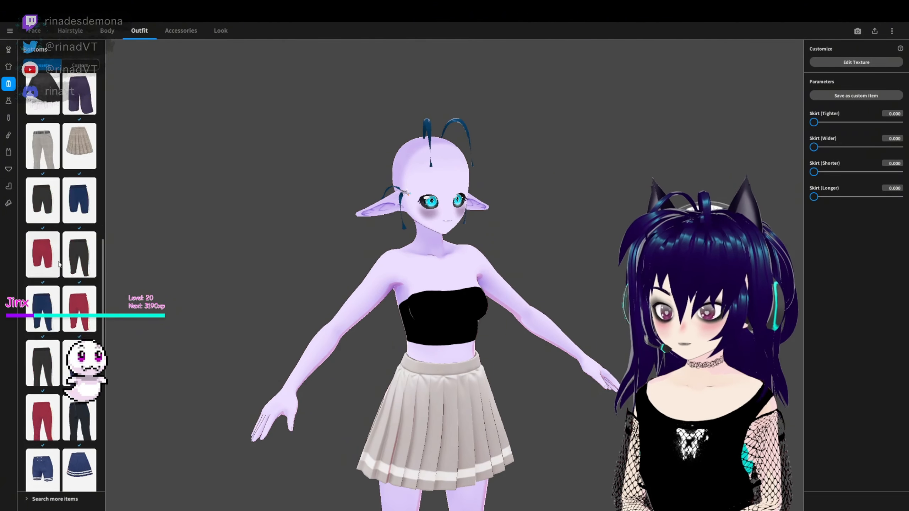
scroll(58, 263, up, 10)
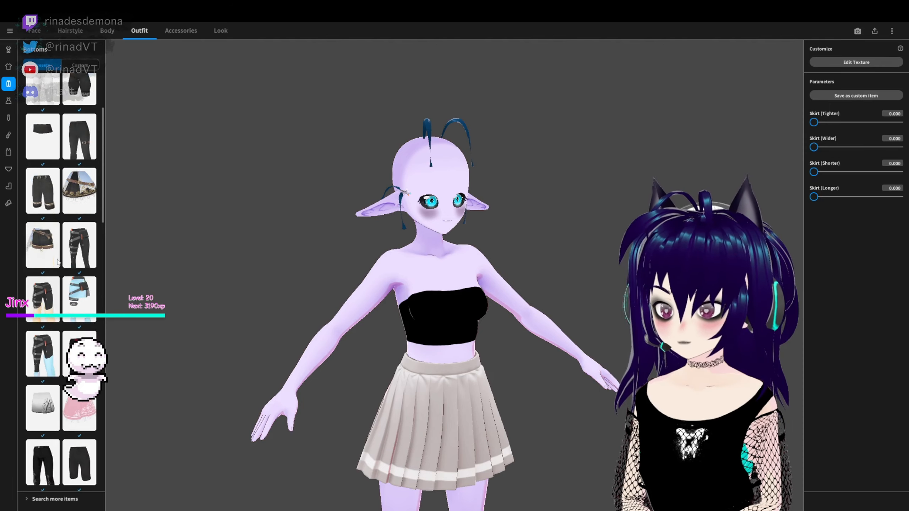
scroll(58, 262, up, 3)
click(41, 115)
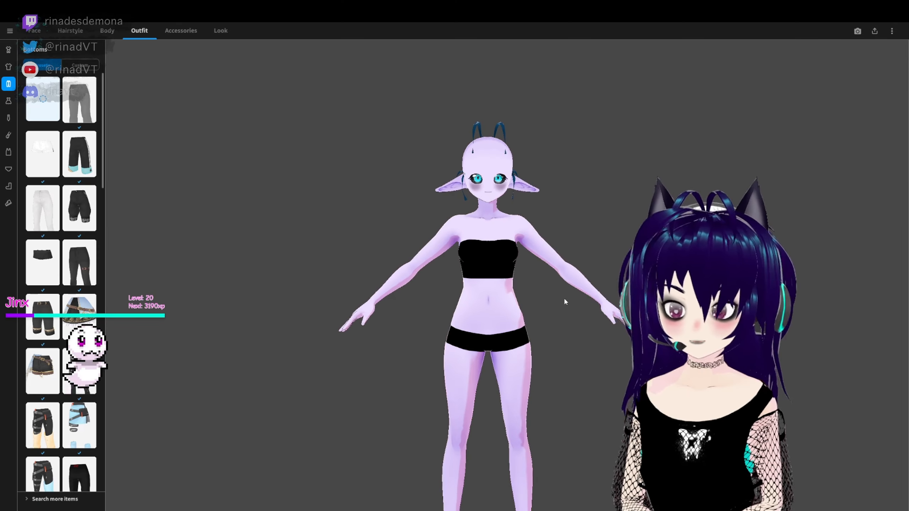
- Set the avatar's Fem Height to -0.370 and Body Size to -0.026 in the body parameters
click(106, 30)
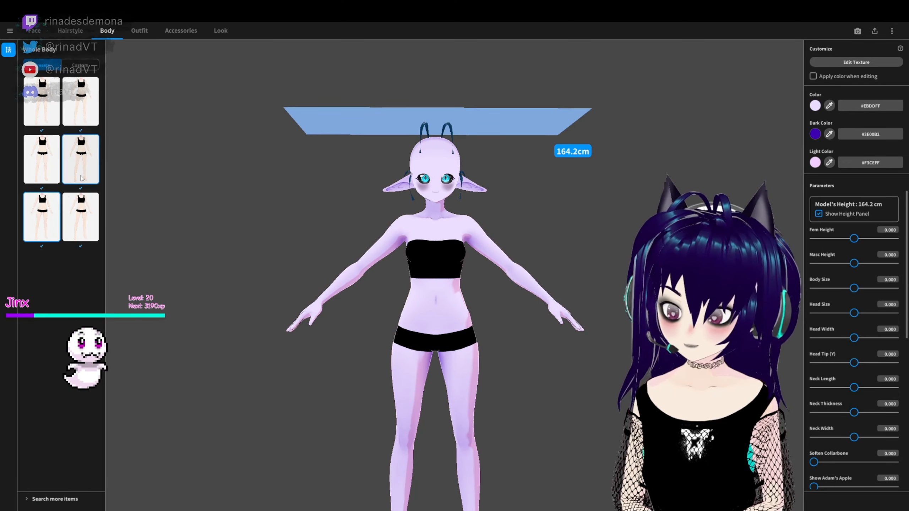
drag(485, 371, 331, 377)
scroll(331, 384, down, 2)
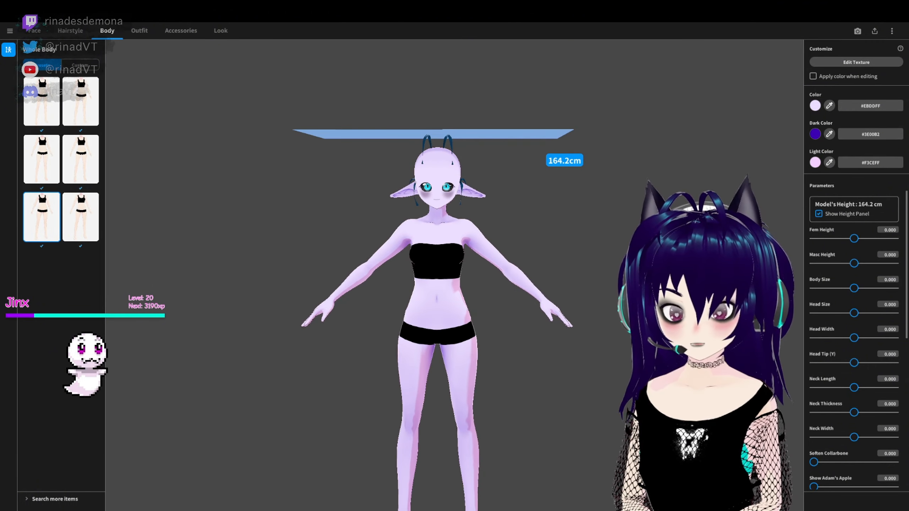
middle_drag(332, 383, 338, 355)
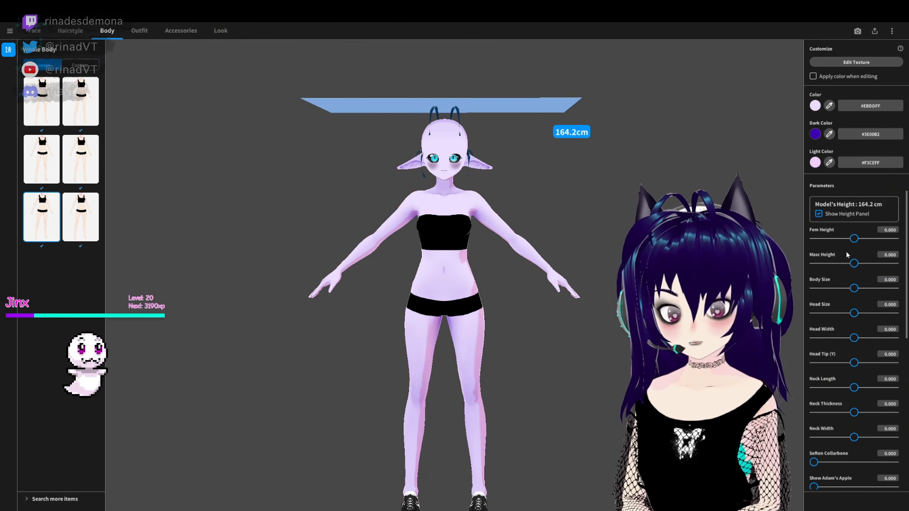
drag(856, 242, 840, 242)
drag(856, 290, 855, 290)
middle_drag(574, 307, 576, 275)
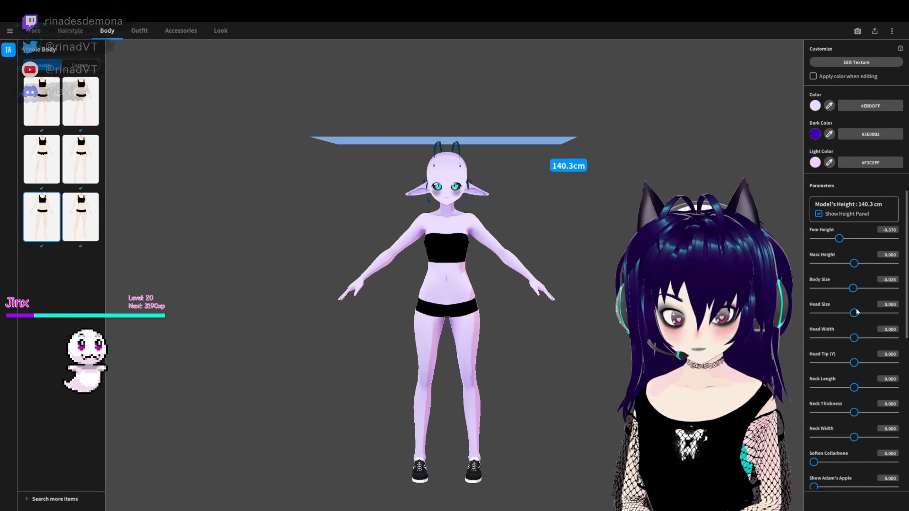
- Set the avatar's Head Size to 0.026, Head Tip (Y) to -0.383, Neck Thickness to -2.203 and Neck Width to -100
drag(857, 312, 858, 313)
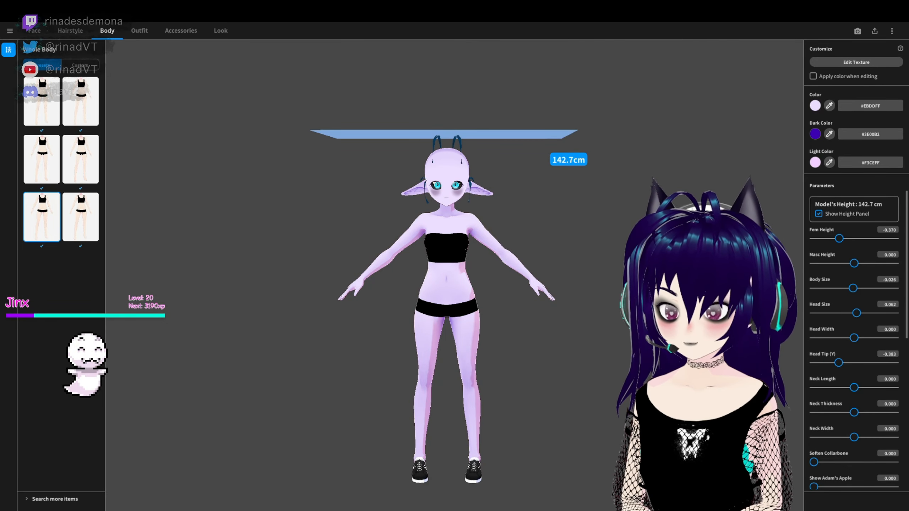
right_drag(573, 157, 586, 327)
drag(854, 413, 895, 413)
mouse_move(587, 327)
right_down()
mouse_move(577, 319)
mouse_move(578, 326)
right_up()
drag(894, 413, 814, 437)
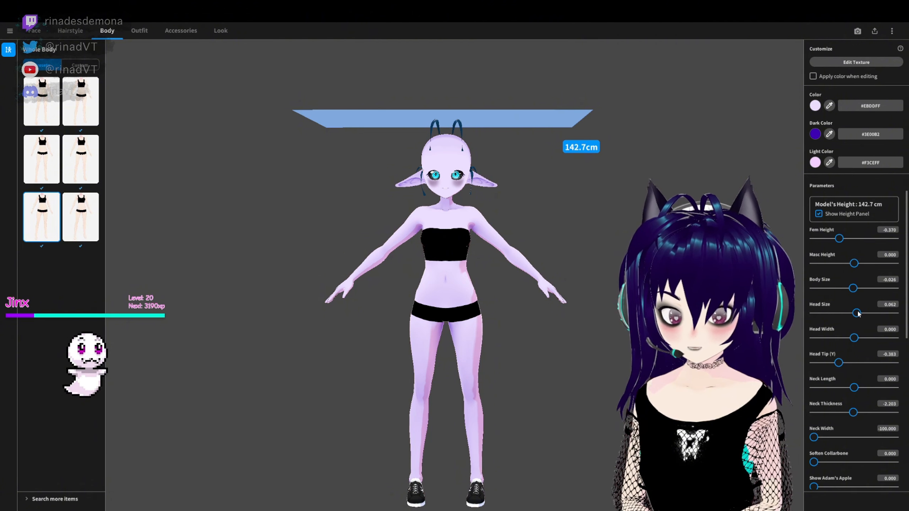
drag(857, 313, 856, 314)
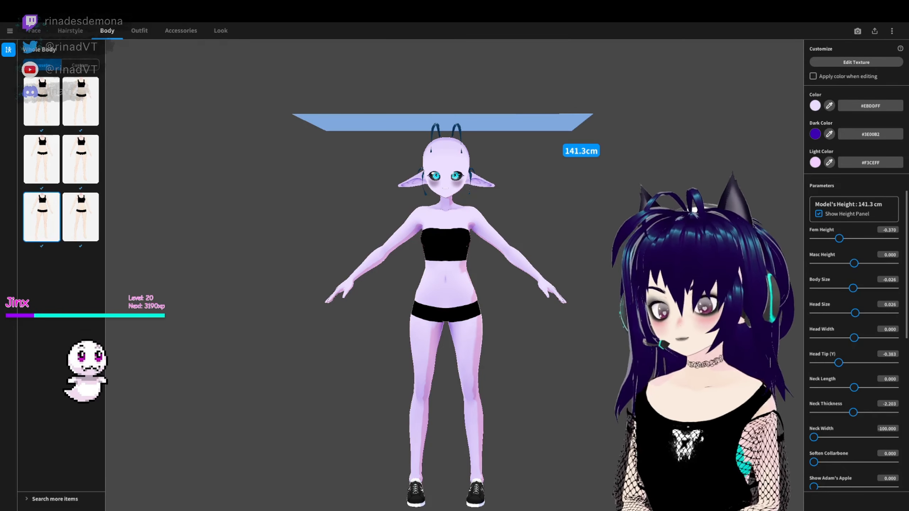
- Set the avatar's Neck Length to 0.678 and Soften Collarbone to about 95
scroll(855, 374, down, 1)
drag(854, 370, 882, 370)
scroll(881, 390, down, 2)
click(882, 408)
scroll(456, 233, up, 5)
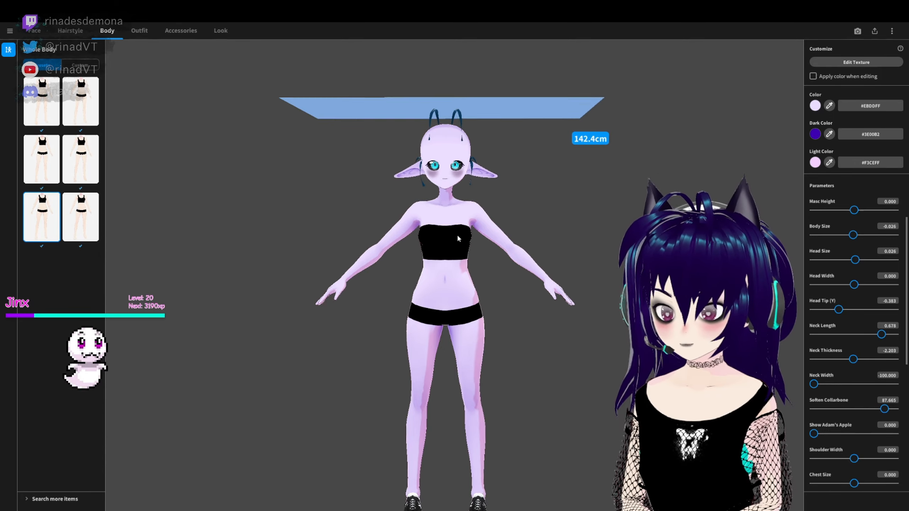
right_drag(438, 227, 621, 276)
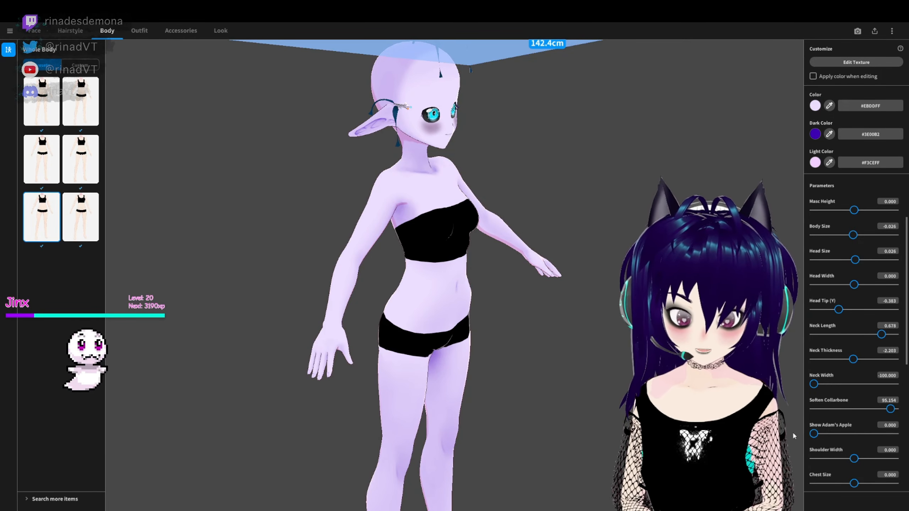
- Set the avatar's Shoulder Width to 0.220 and Chest Size to 0.241
right_drag(621, 277, 614, 247)
drag(855, 459, 863, 483)
scroll(863, 480, down, 2)
mouse_move(854, 449)
mouse_down()
mouse_move(845, 458)
mouse_move(862, 452)
mouse_move(850, 451)
mouse_up()
right_drag(763, 404, 798, 340)
- Adjust the avatar's Chest Prominence to 0.604, judging the shape from different angles
drag(814, 473, 879, 473)
right_drag(734, 394, 769, 416)
mouse_move(878, 472)
mouse_down()
mouse_move(840, 472)
mouse_move(867, 479)
mouse_up()
right_drag(769, 423, 723, 415)
drag(880, 475, 872, 475)
right_drag(730, 423, 606, 389)
drag(870, 475, 861, 478)
right_drag(727, 423, 762, 423)
- Set Chest Position (Y) to -1.000, Arm Length to -0.692, Finger Size to -0.097 and Hand Size to -0.282
scroll(870, 410, down, 2)
scroll(854, 428, down, 3)
scroll(769, 426, down, 2)
drag(854, 424, 802, 435)
scroll(680, 387, down, 2)
right_drag(658, 362, 632, 374)
drag(815, 424, 843, 472)
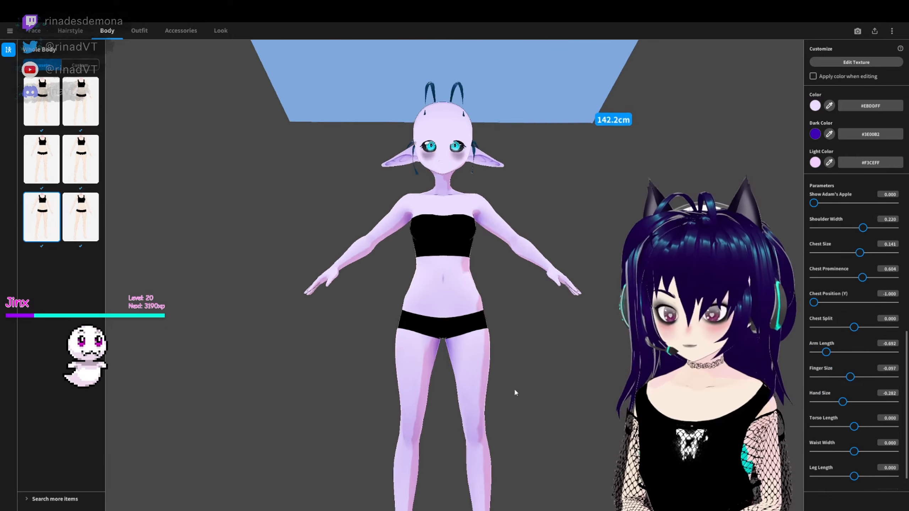
- Set the avatar's Foot Size to 0.084 and shorten the arms to an Arm Length of -0.815
scroll(883, 417, down, 3)
drag(859, 482, 830, 498)
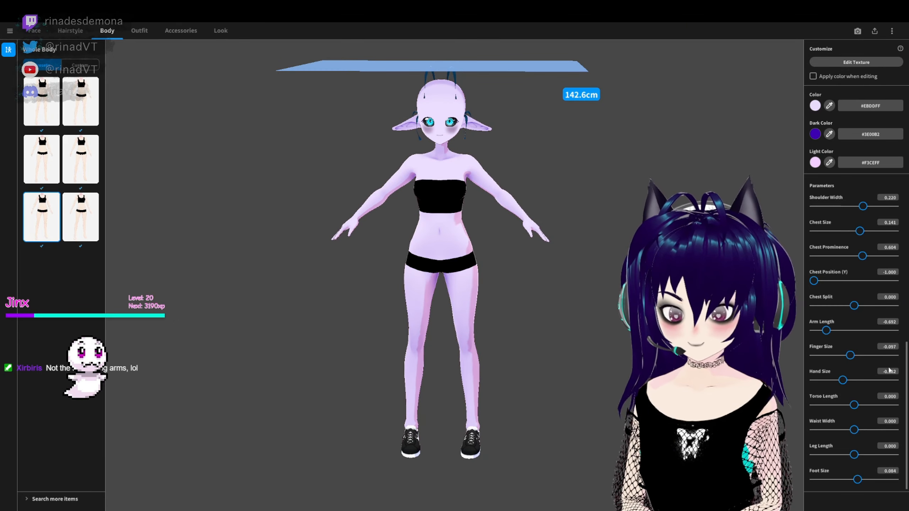
scroll(820, 381, up, 1)
scroll(853, 452, down, 1)
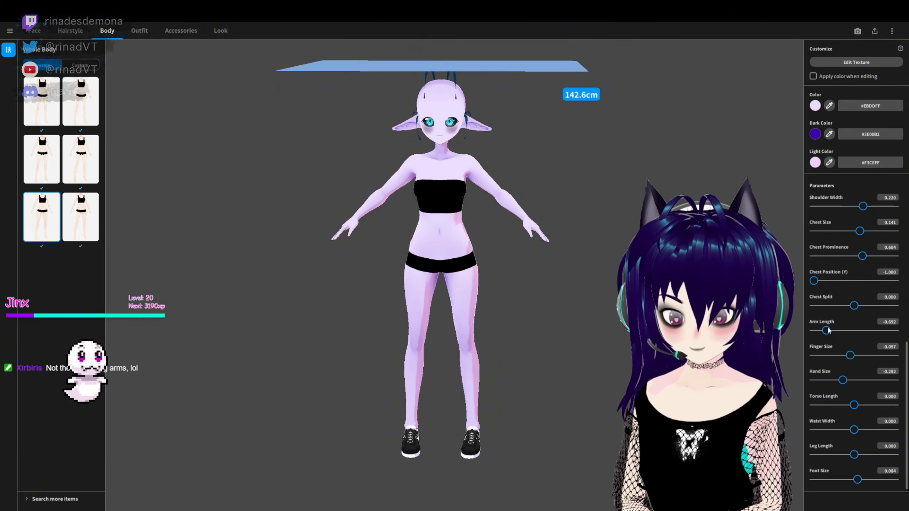
mouse_move(827, 330)
mouse_down()
mouse_move(895, 330)
mouse_move(821, 330)
mouse_up()
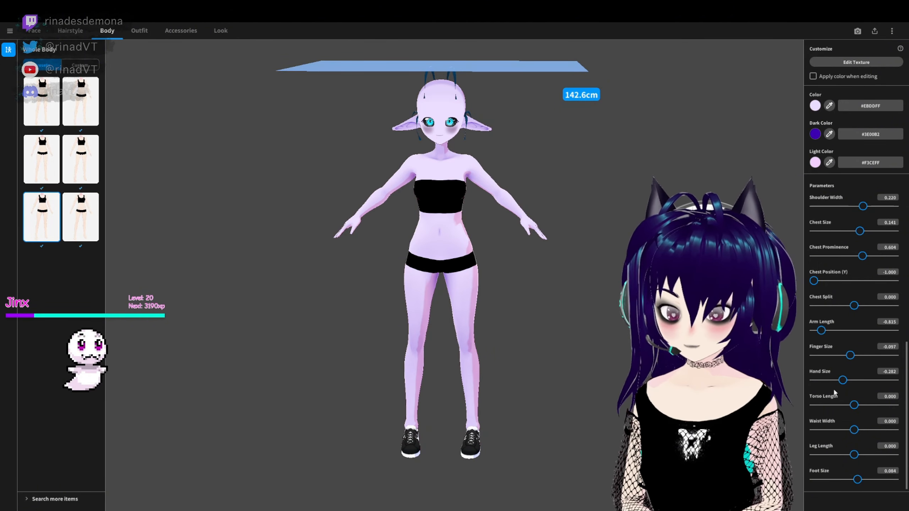
- Experiment with the torso and leg proportions, ending with Torso Length at 0.419 and Leg Length at -0.185
drag(854, 405, 815, 405)
drag(854, 455, 870, 454)
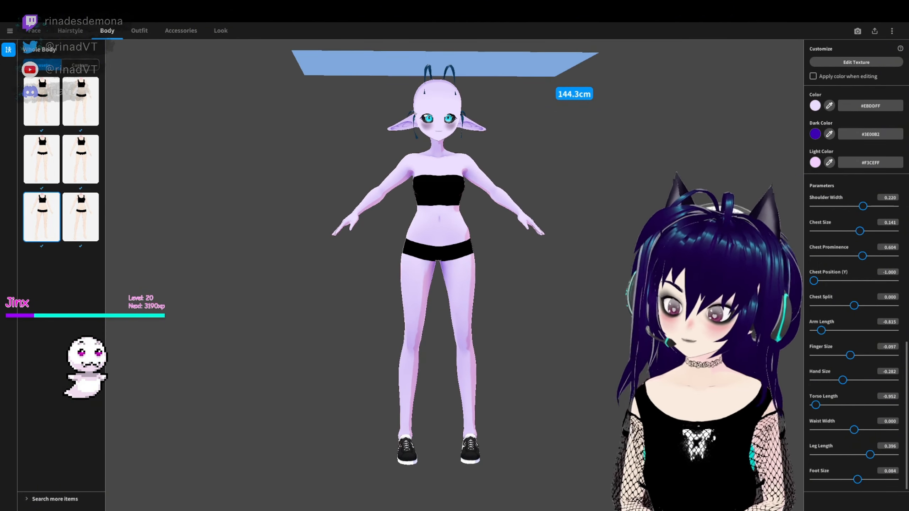
drag(815, 405, 838, 405)
drag(870, 454, 846, 454)
drag(838, 405, 868, 410)
drag(854, 430, 856, 433)
drag(845, 455, 847, 454)
drag(868, 405, 871, 405)
right_drag(559, 287, 562, 265)
- Enlarge the avatar's Foot Size to 0.445 and widen the waist to a Waist Width of 0.828
drag(857, 480, 897, 482)
right_drag(501, 287, 644, 286)
drag(894, 479, 872, 479)
right_drag(573, 258, 487, 266)
drag(855, 430, 895, 430)
mouse_move(555, 412)
right_down()
mouse_move(662, 412)
mouse_move(584, 425)
mouse_move(566, 405)
right_up()
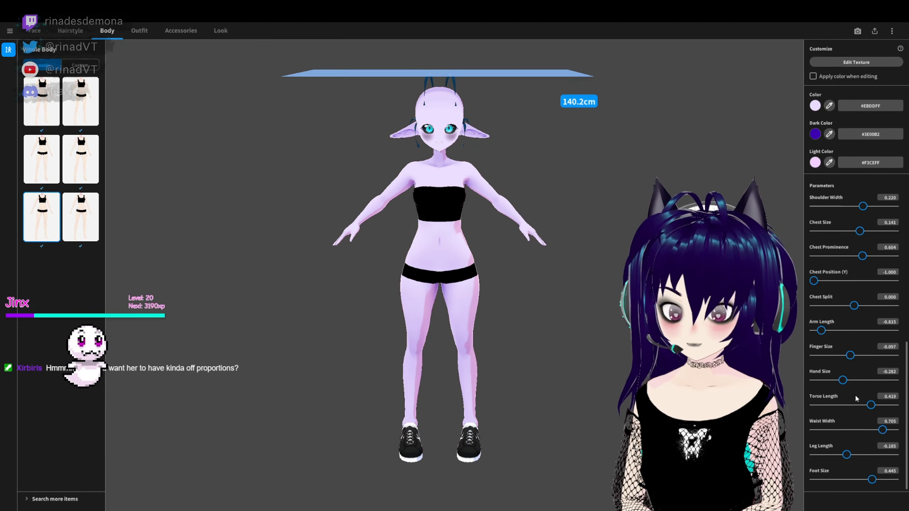
drag(895, 430, 888, 430)
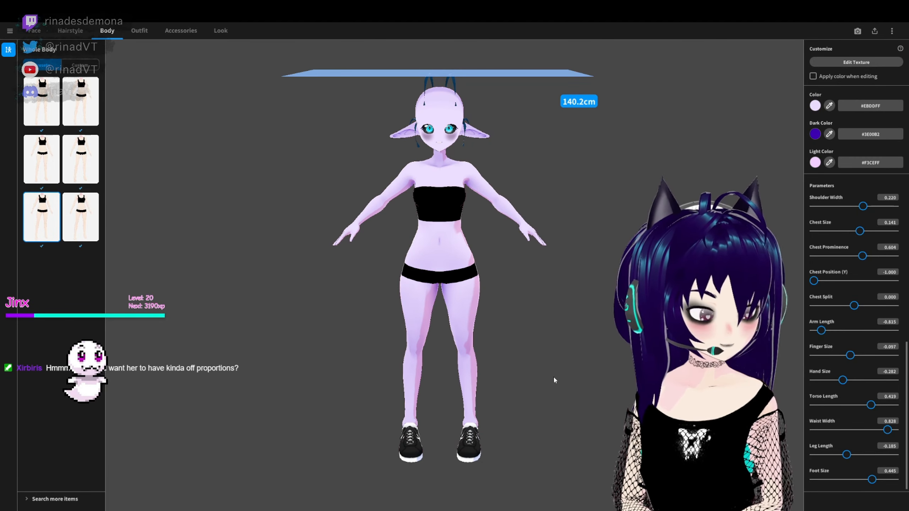
scroll(605, 342, up, 2)
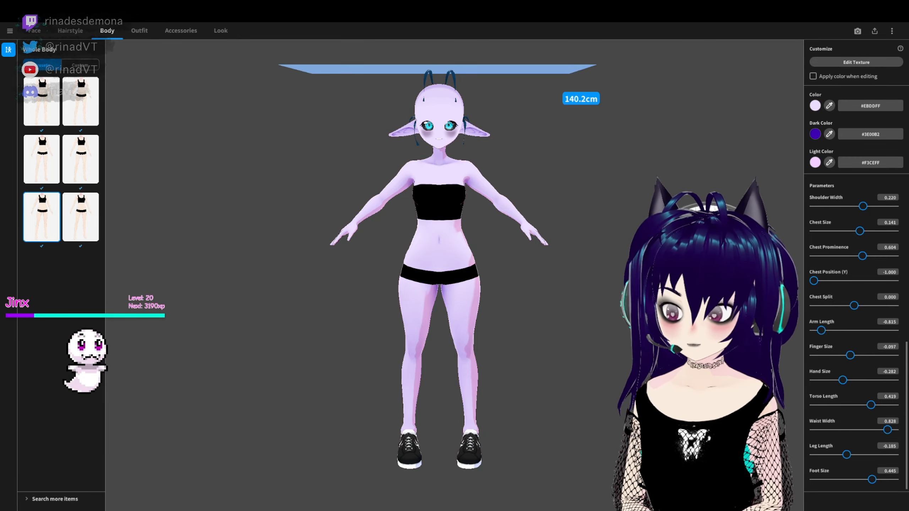
- Refine the proportions with Shoulder Width 0.960, Torso Length 0.674, Hand Size 0.119 and Leg Length -0.247
scroll(866, 251, up, 2)
drag(862, 259, 893, 274)
scroll(866, 358, down, 3)
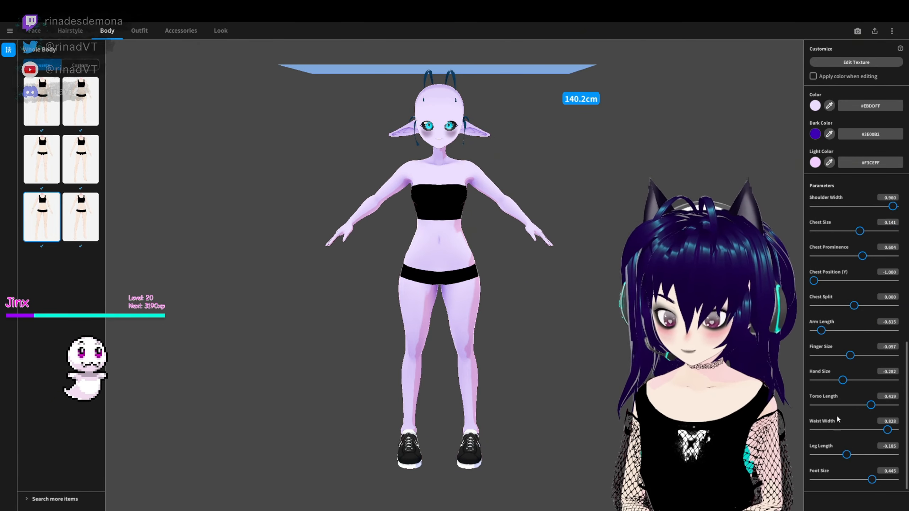
drag(871, 405, 881, 408)
right_drag(559, 271, 511, 278)
drag(857, 382, 859, 381)
right_drag(512, 277, 578, 267)
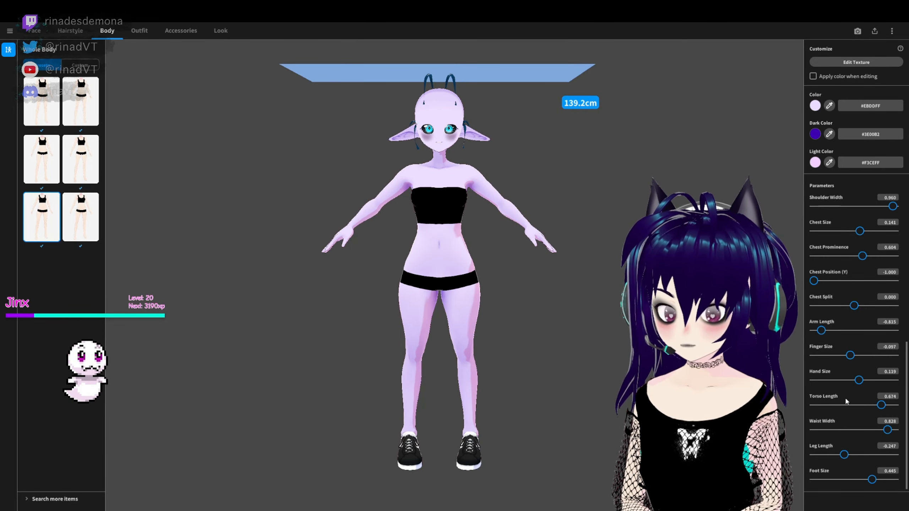
- Reduce the avatar's Finger Size to -1.000 and check the overall body proportions
drag(851, 356, 813, 358)
mouse_move(573, 283)
right_down()
mouse_move(640, 274)
mouse_move(536, 305)
mouse_move(585, 286)
right_up()
scroll(580, 291, up, 1)
scroll(537, 304, down, 1)
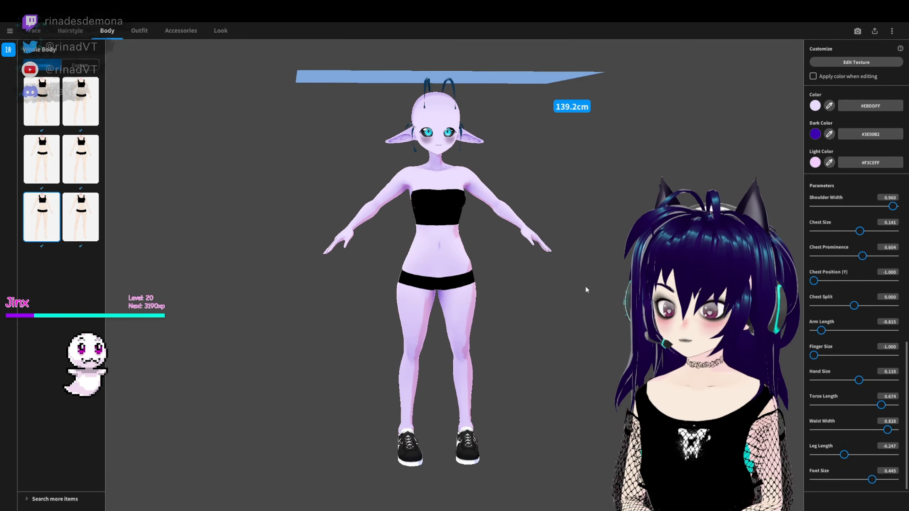
right_drag(619, 316, 614, 316)
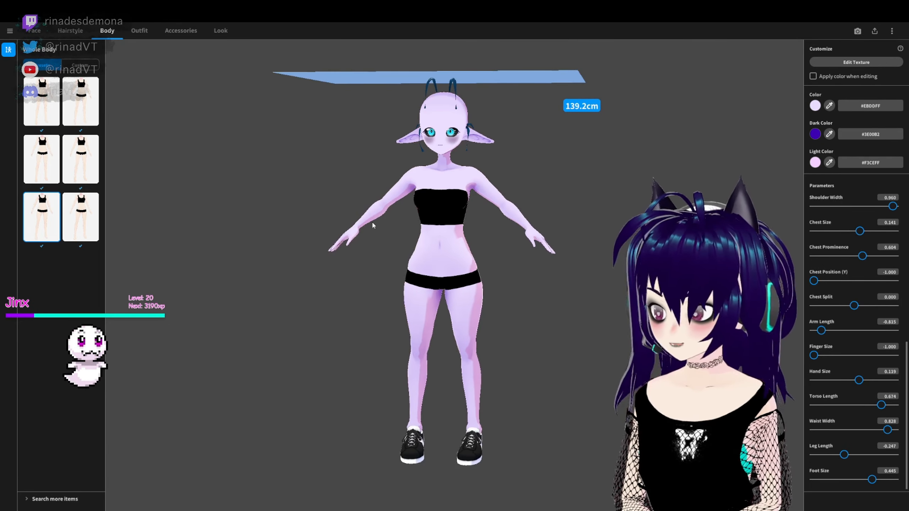
- Browse the outfit tops and try the black sleeveless crop top with the chest cutout on the avatar
click(139, 34)
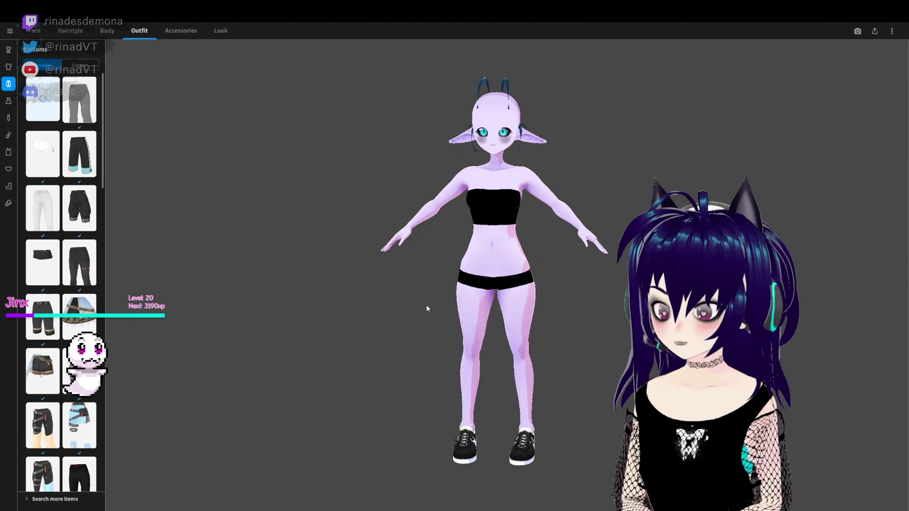
click(8, 66)
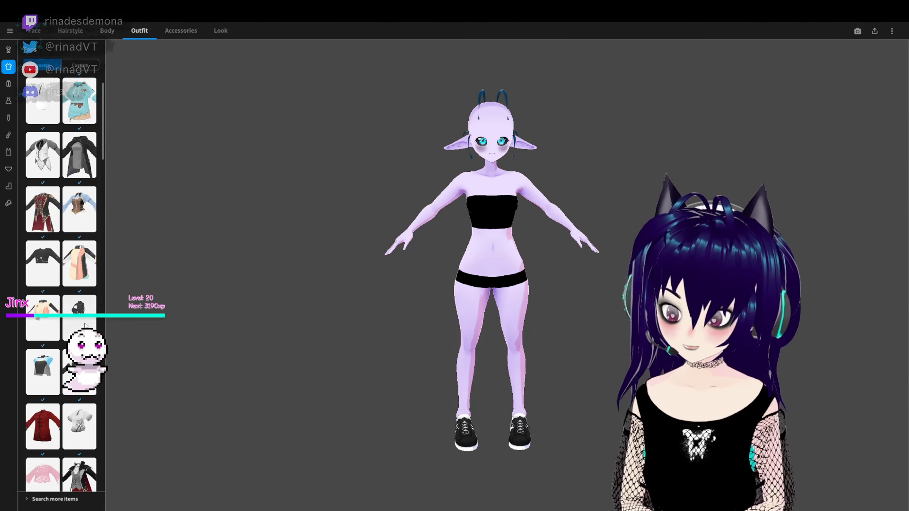
scroll(85, 325, down, 15)
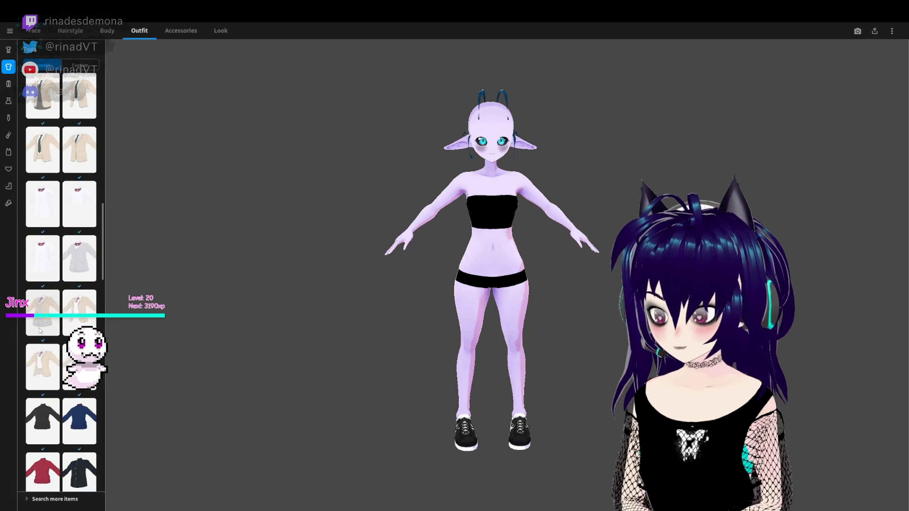
scroll(41, 330, down, 15)
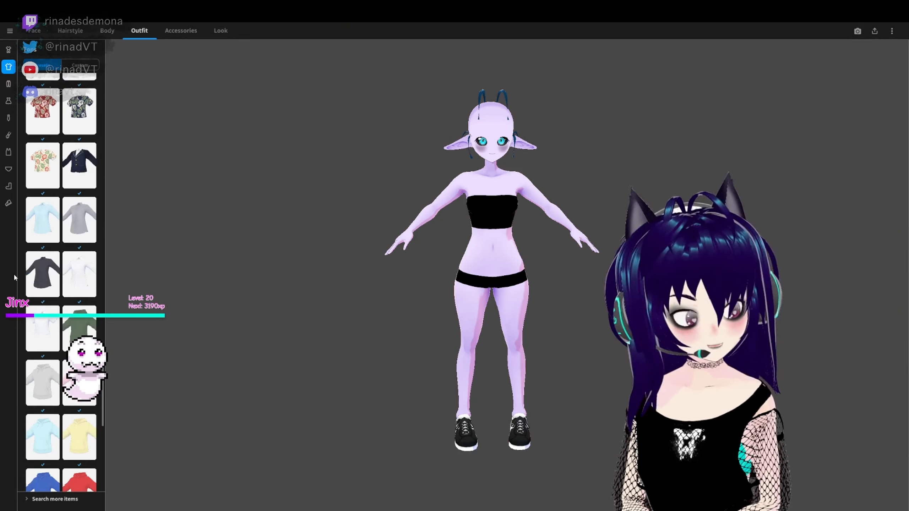
scroll(43, 279, up, 20)
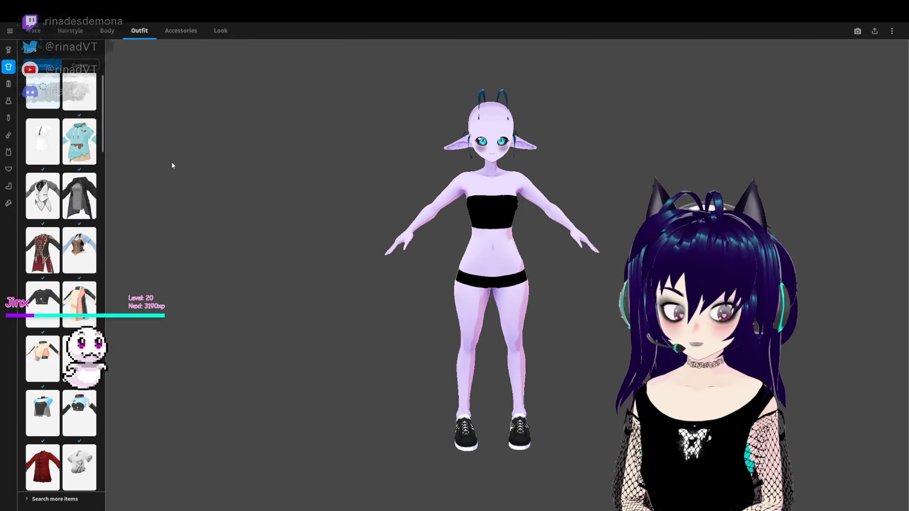
scroll(80, 343, up, 1)
click(80, 369)
right_drag(161, 322, 204, 304)
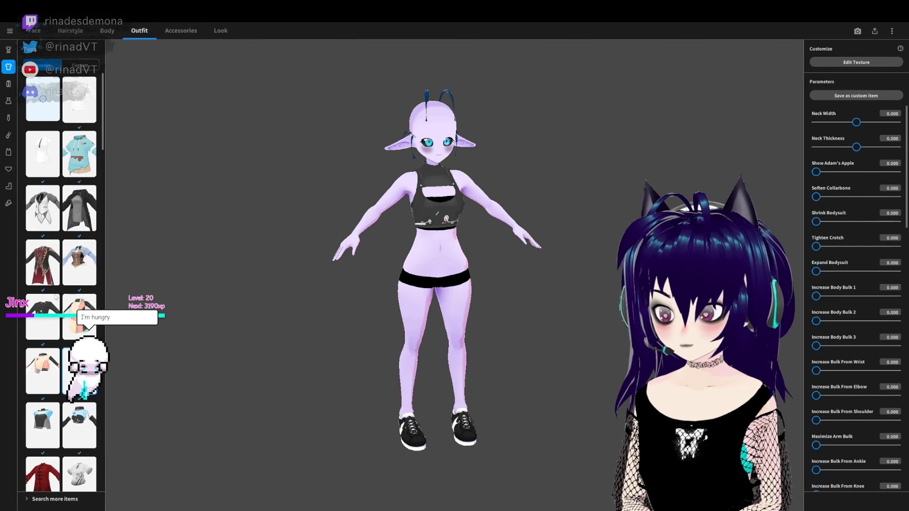
- Dress the avatar in the light blue cropped top with a high black collar and detached black sleeves
scroll(55, 297, down, 1)
click(43, 265)
right_drag(562, 324, 492, 336)
click(44, 373)
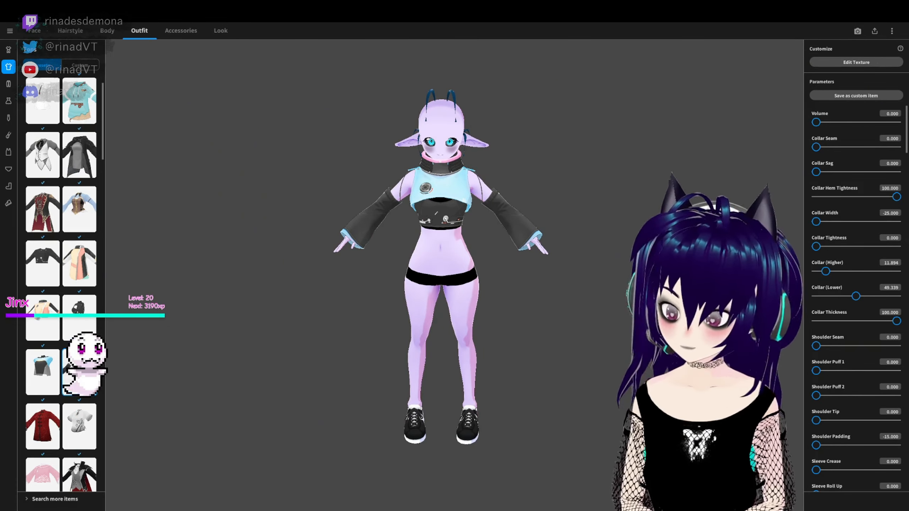
scroll(56, 418, down, 15)
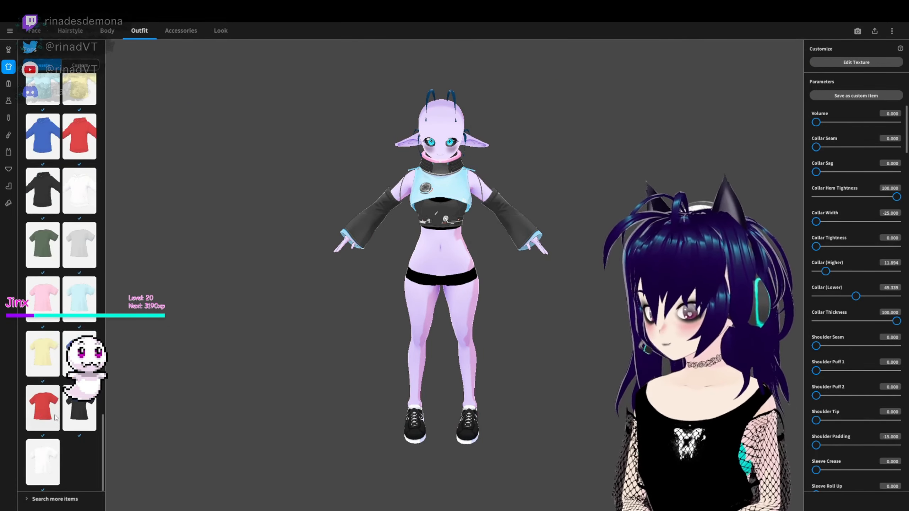
- Try several bottoms on the avatar, including the light blue strapped skirt, black strapped pants and baggy black shorts
click(8, 84)
click(79, 171)
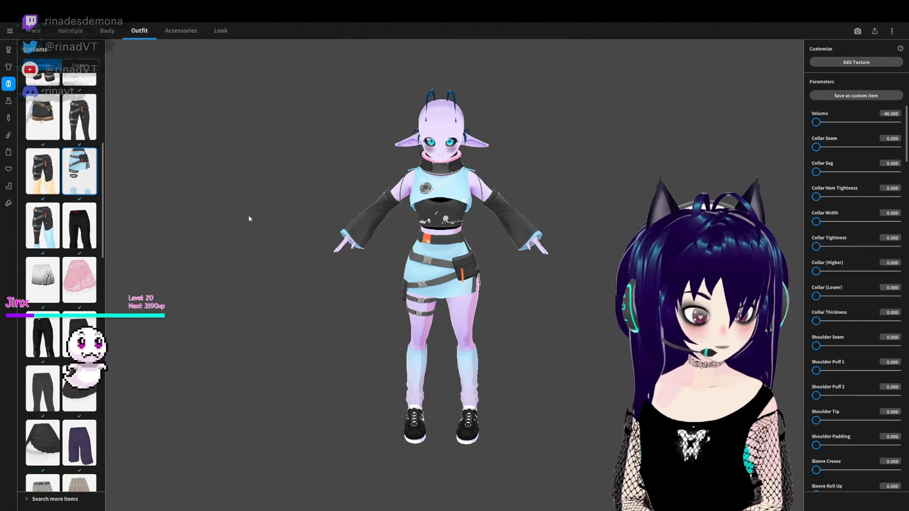
click(40, 225)
click(79, 117)
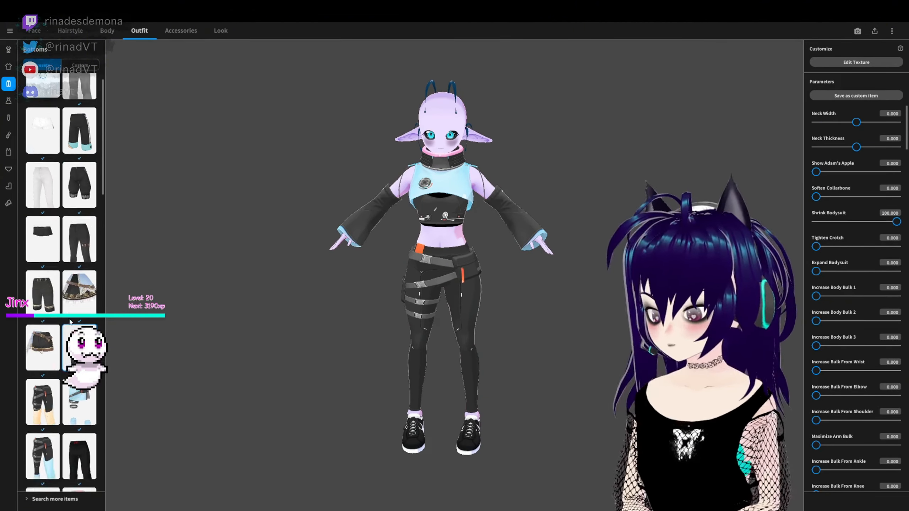
scroll(72, 412, down, 4)
click(72, 412)
scroll(71, 412, down, 6)
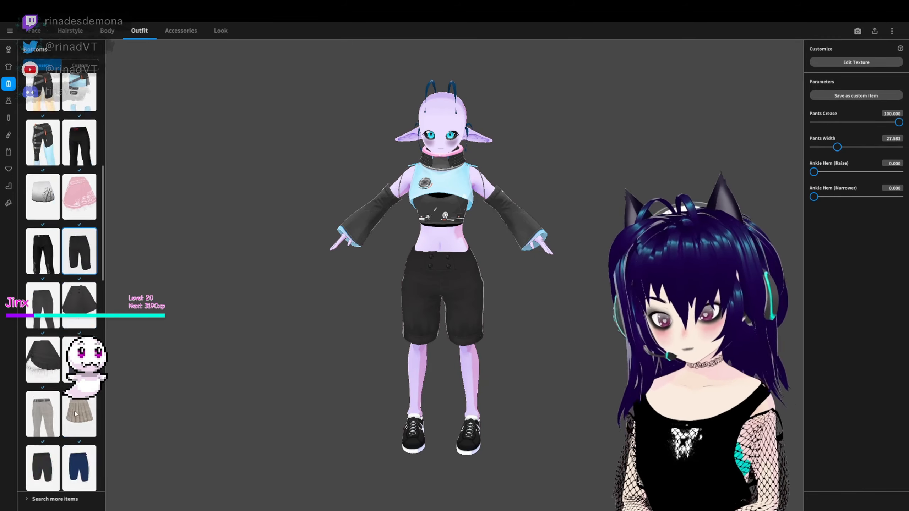
- Set the avatar's bottoms to the black strapped pants with one light blue gradient leg
scroll(71, 409, up, 3)
scroll(68, 251, up, 4)
click(43, 211)
right_drag(324, 281, 229, 286)
click(80, 311)
click(47, 424)
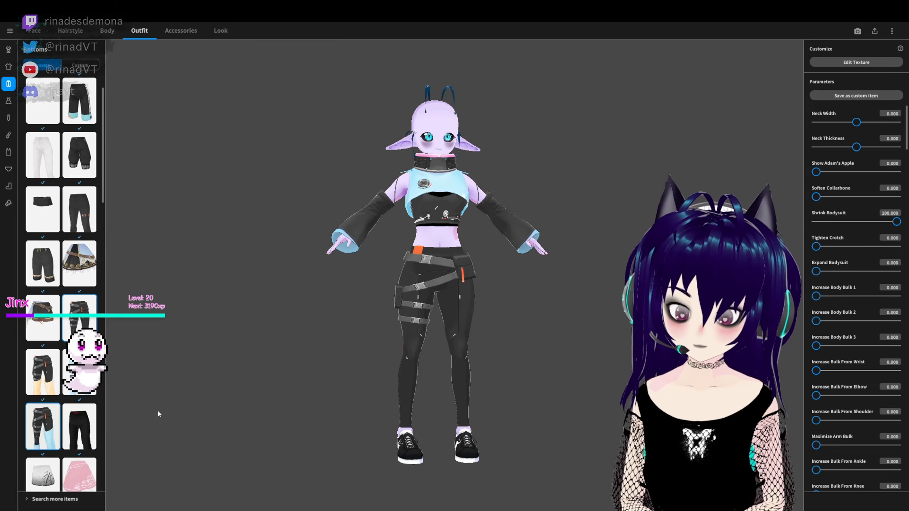
right_drag(337, 328, 445, 300)
- Put the custom pastel lavender and pink lace-up sneakers on the avatar as its shoes
click(9, 203)
click(80, 66)
click(80, 156)
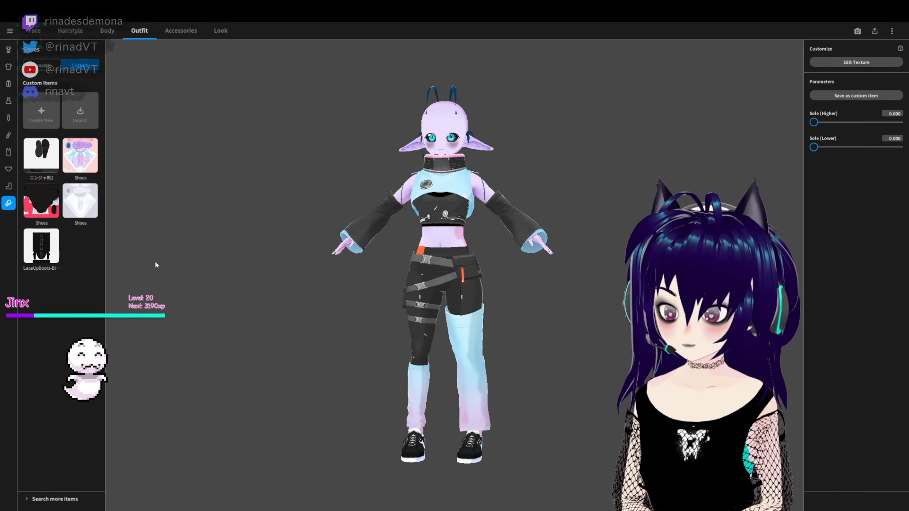
mouse_move(218, 313)
right_down()
mouse_move(250, 317)
mouse_move(225, 318)
right_up()
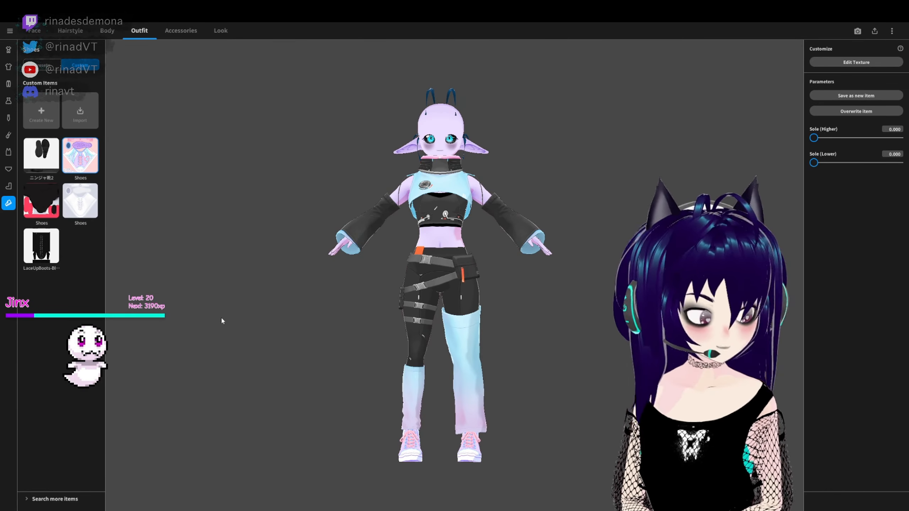
- Remove the avatar's sneakers and black strapped pants
click(42, 66)
click(32, 117)
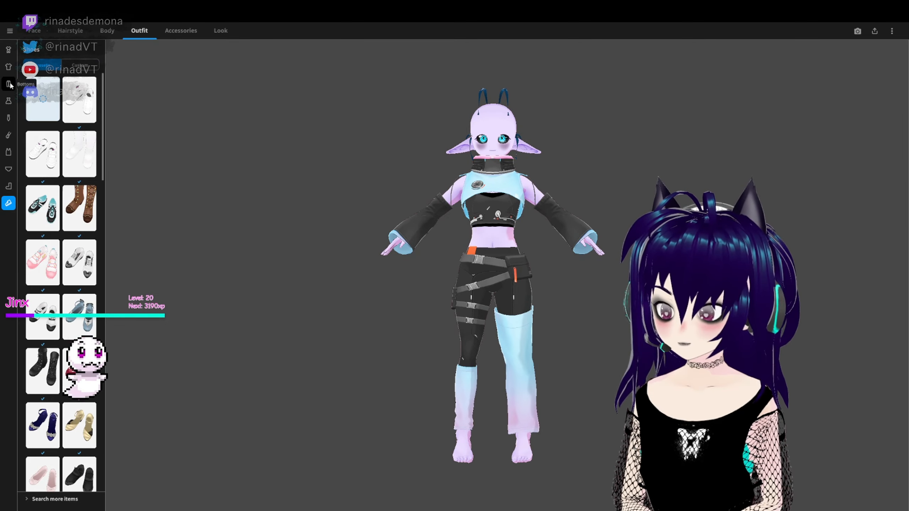
click(8, 84)
click(39, 102)
- Browse the custom and preset bottoms, trying the baggy black shorts on the avatar
mouse_move(212, 319)
right_down()
mouse_move(452, 330)
mouse_move(214, 322)
right_up()
click(80, 65)
scroll(84, 419, down, 2)
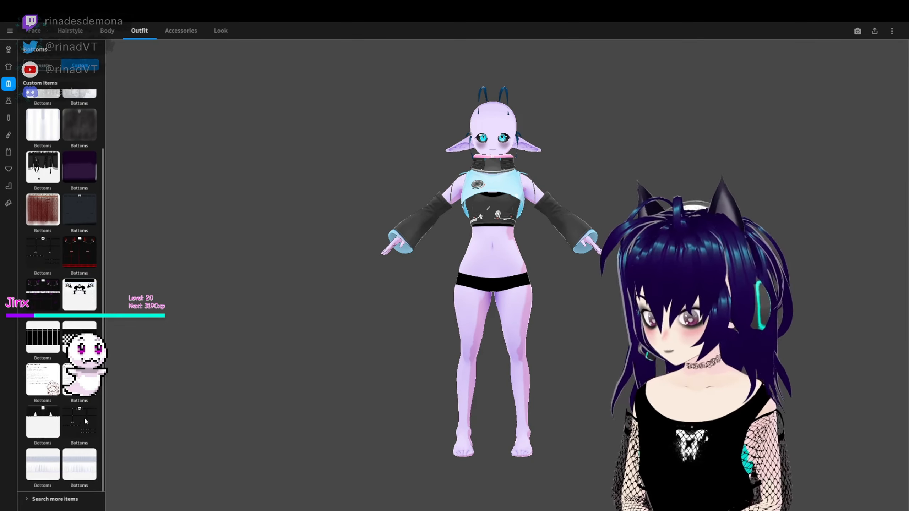
click(42, 65)
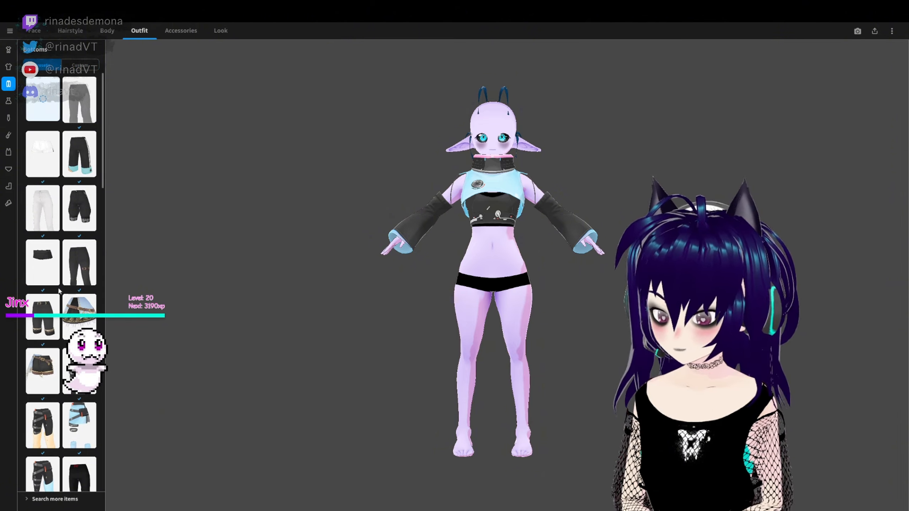
right_drag(274, 346, 250, 378)
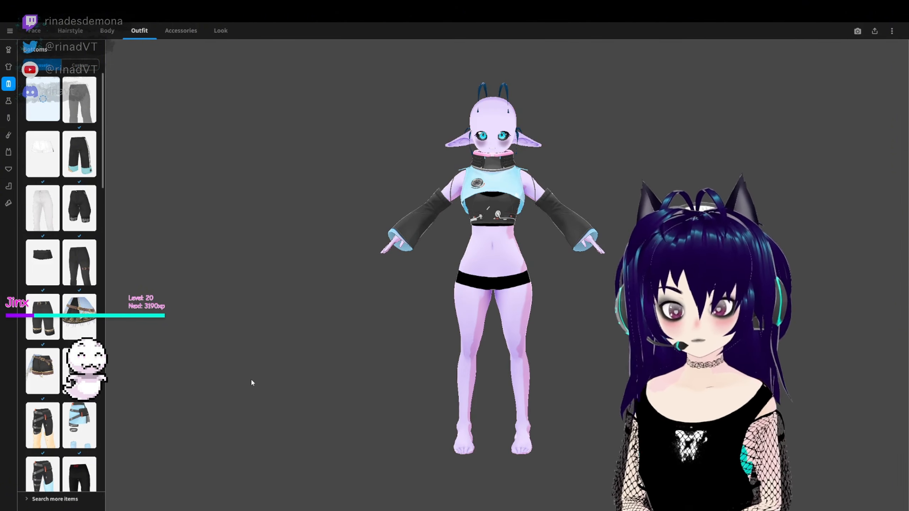
click(76, 214)
- Clear the avatar's bottoms and take off its light blue and black cropped top
click(43, 102)
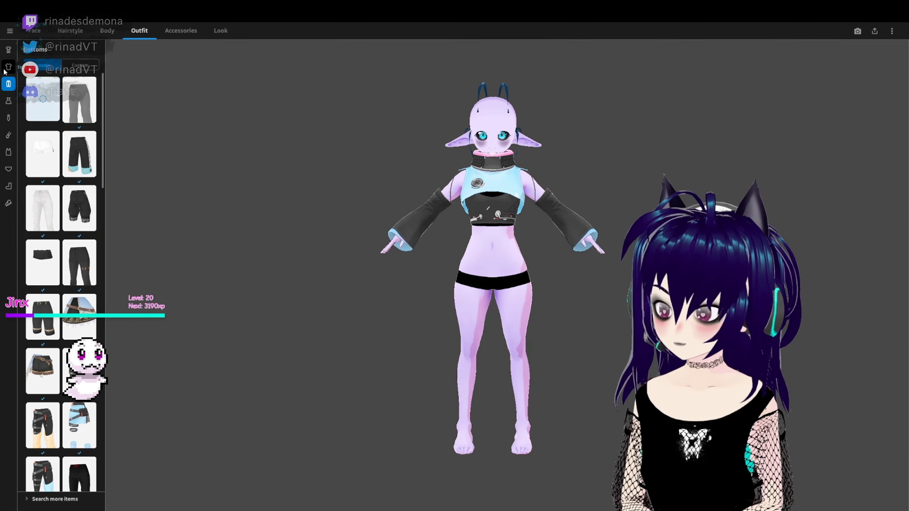
click(9, 67)
click(43, 100)
- Browse the custom tops, trying the black fishnet-sleeved crop top and the black and teal patterned coat
click(79, 66)
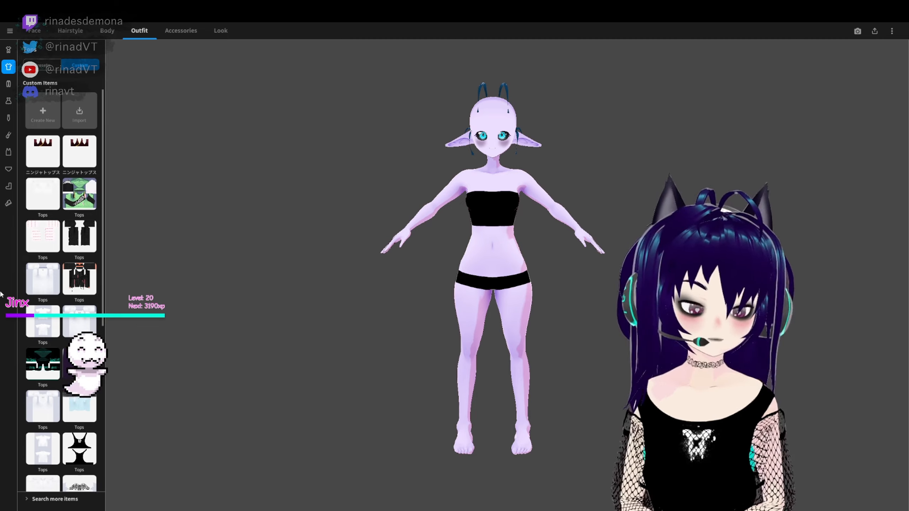
scroll(53, 410, down, 3)
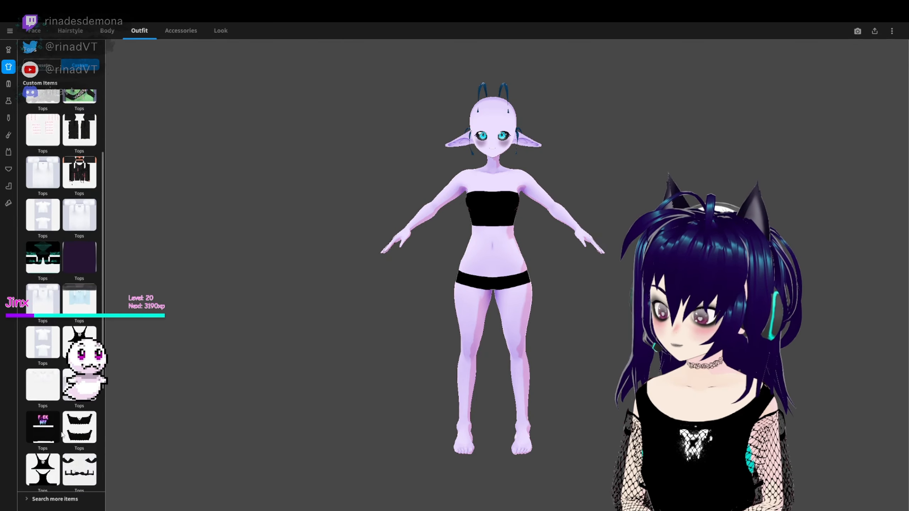
scroll(53, 409, down, 5)
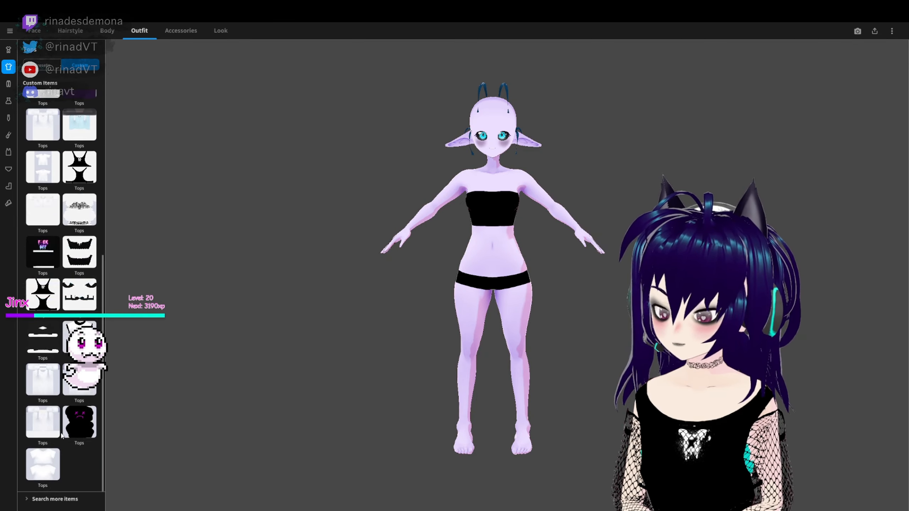
scroll(47, 394, up, 2)
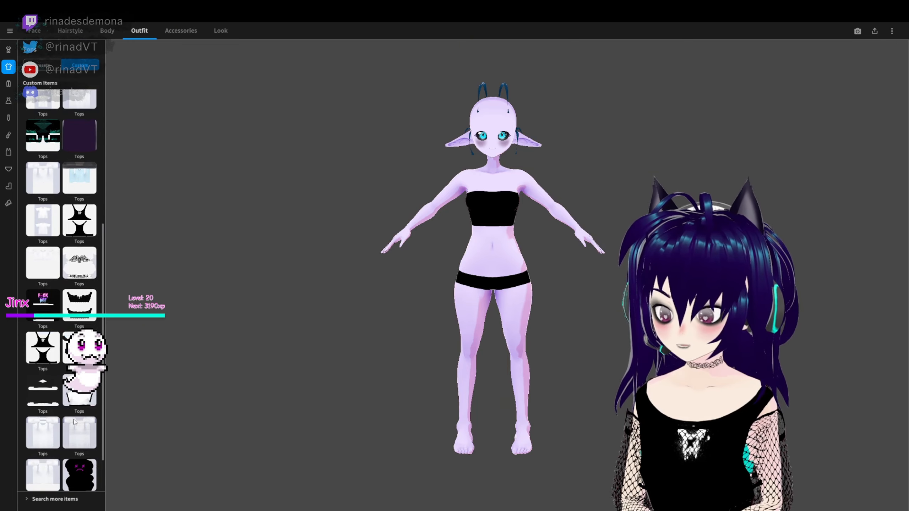
scroll(74, 421, down, 2)
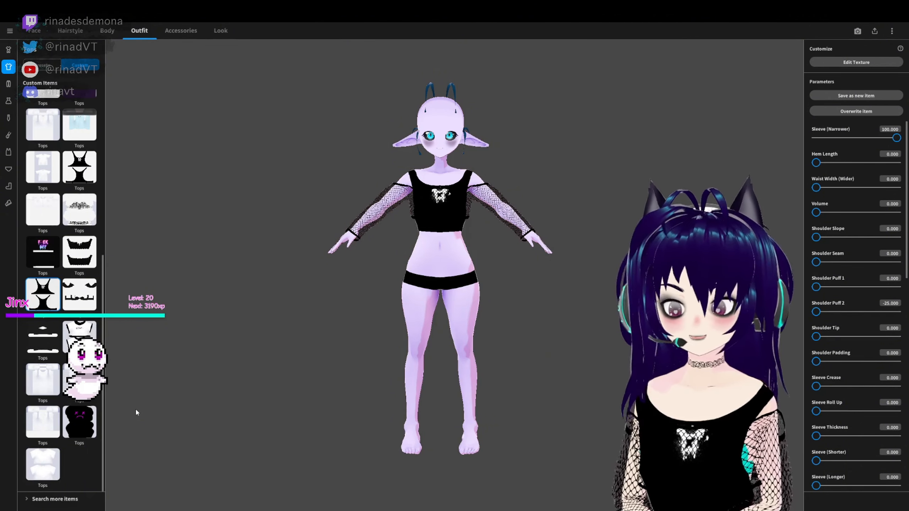
scroll(71, 244, up, 1)
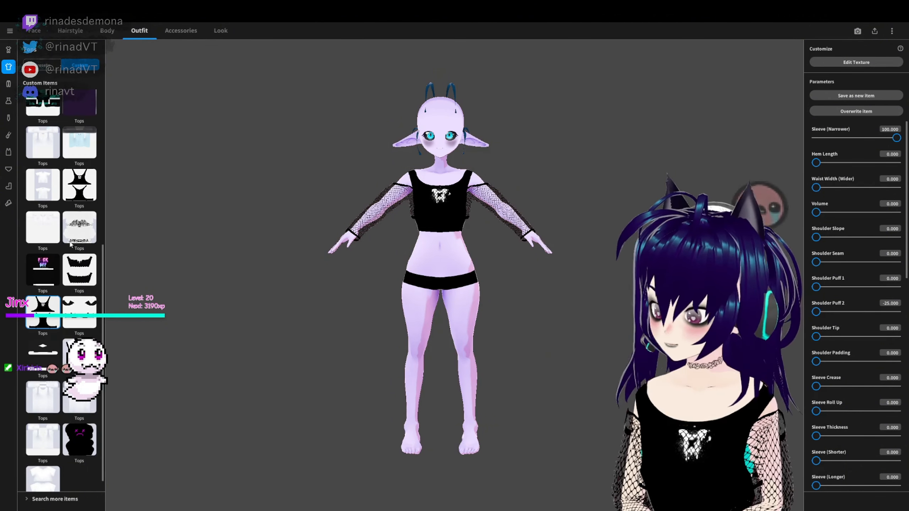
scroll(77, 454, down, 1)
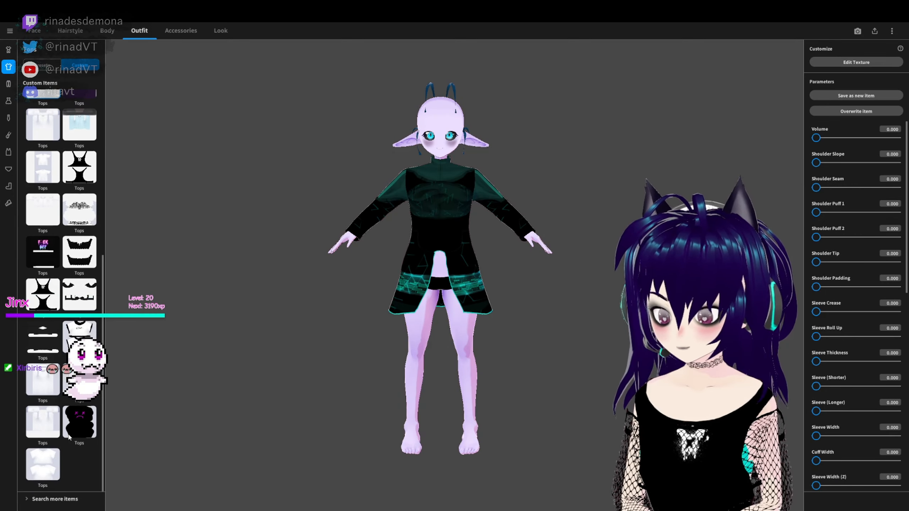
- Try the black cropped T-shirt with the pink sad face and the green ENERGY hoodie, viewing the avatar from several sides
click(70, 435)
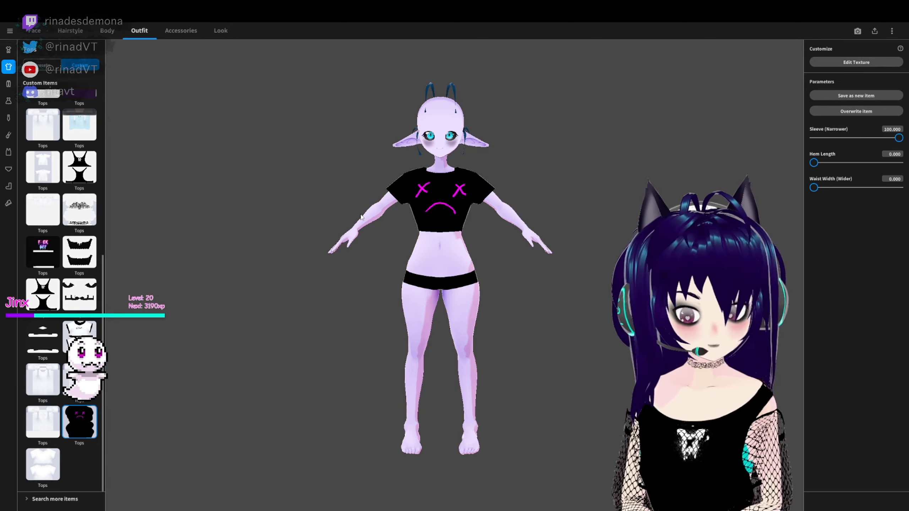
right_drag(361, 217, 280, 344)
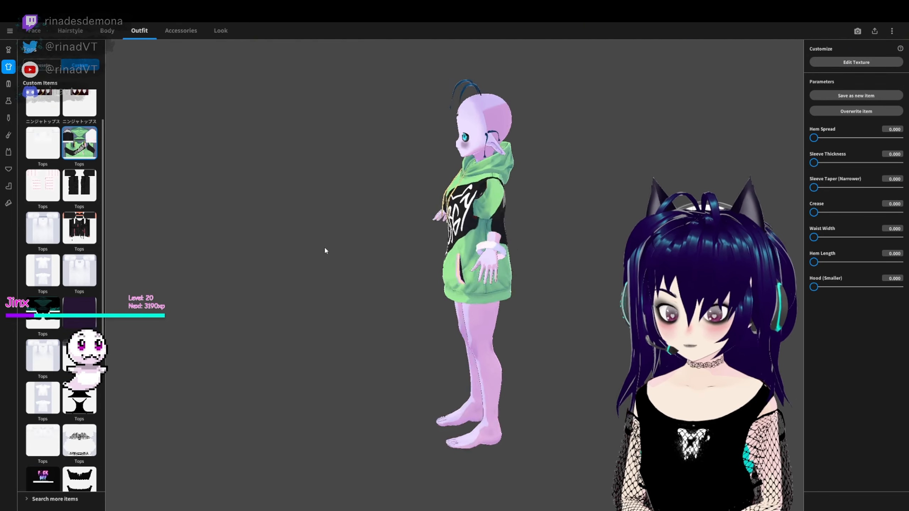
right_drag(324, 249, 221, 215)
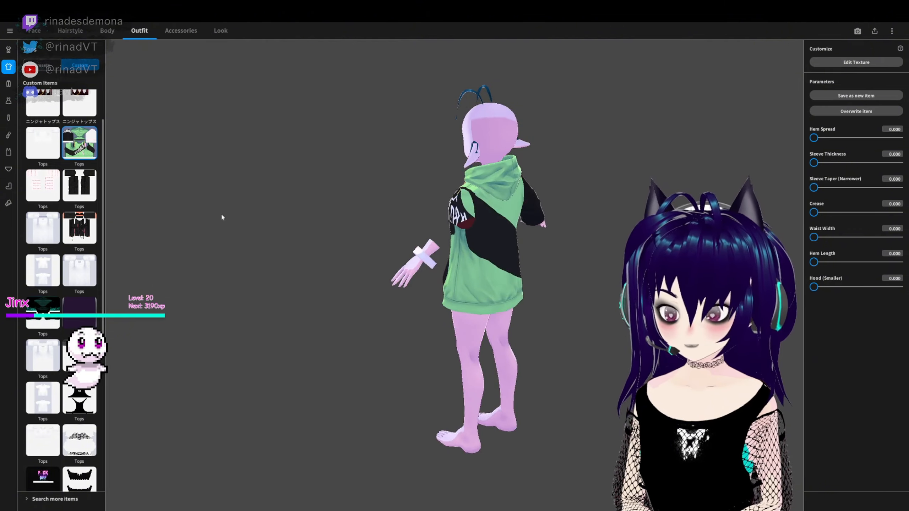
right_drag(715, 73, 499, 197)
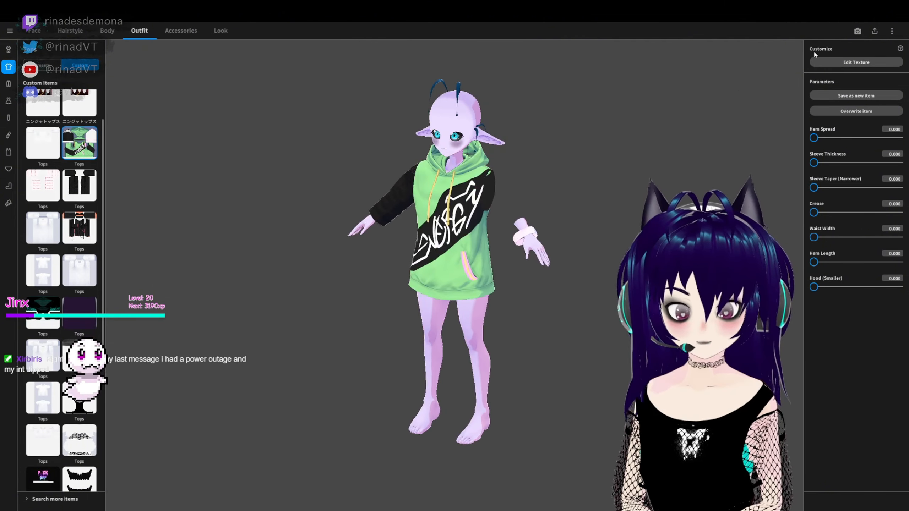
- Open the green hoodie's texture for editing and show its default base layer
click(838, 63)
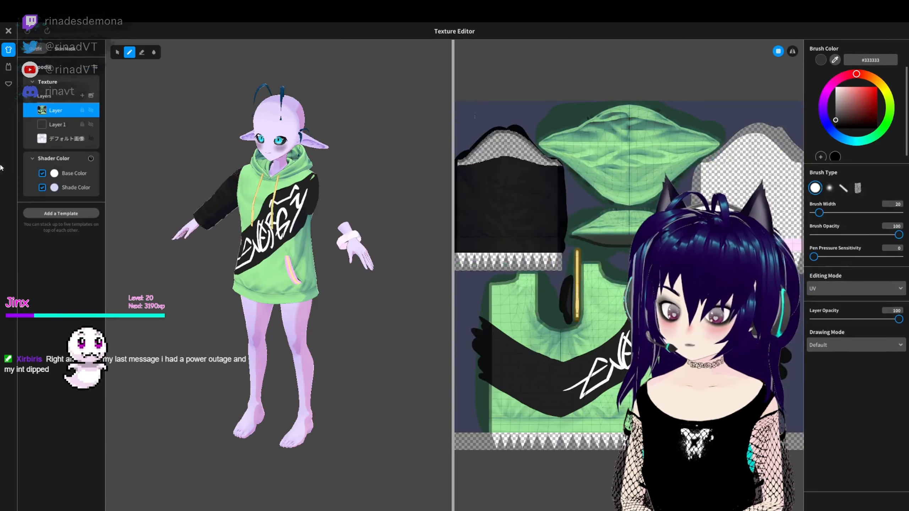
click(91, 138)
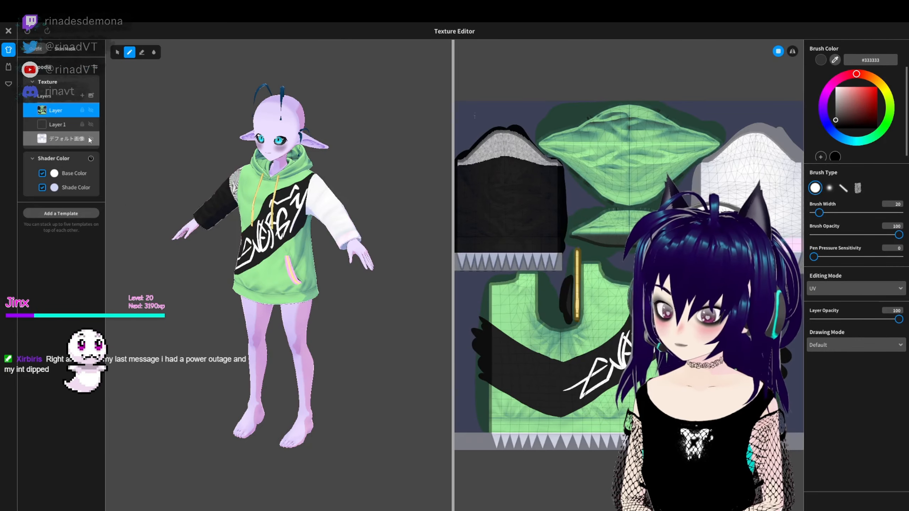
click(41, 139)
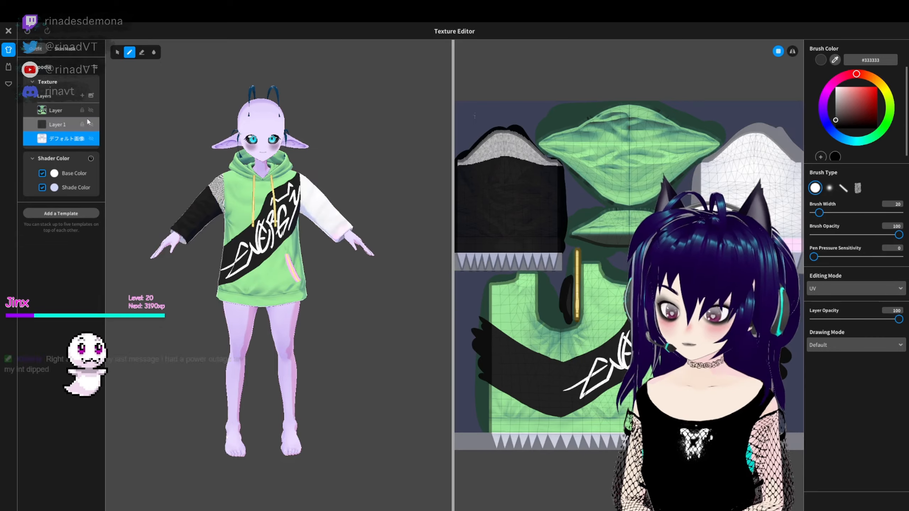
right_drag(175, 206, 283, 208)
scroll(283, 208, up, 4)
middle_drag(282, 208, 282, 256)
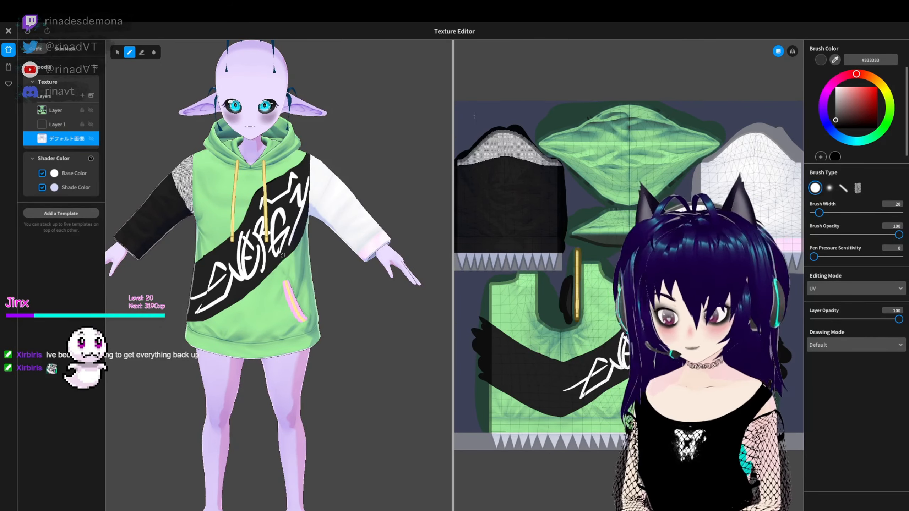
- Hide the hoodie's default layer again and open its skin mask, inspecting the arms from the side
click(72, 51)
click(91, 110)
click(91, 110)
click(36, 49)
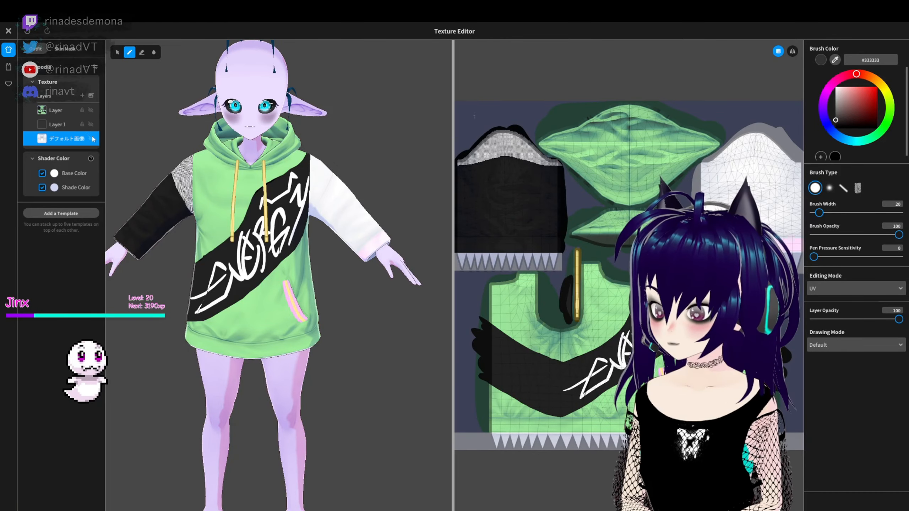
click(92, 139)
click(65, 49)
right_drag(151, 143, 342, 197)
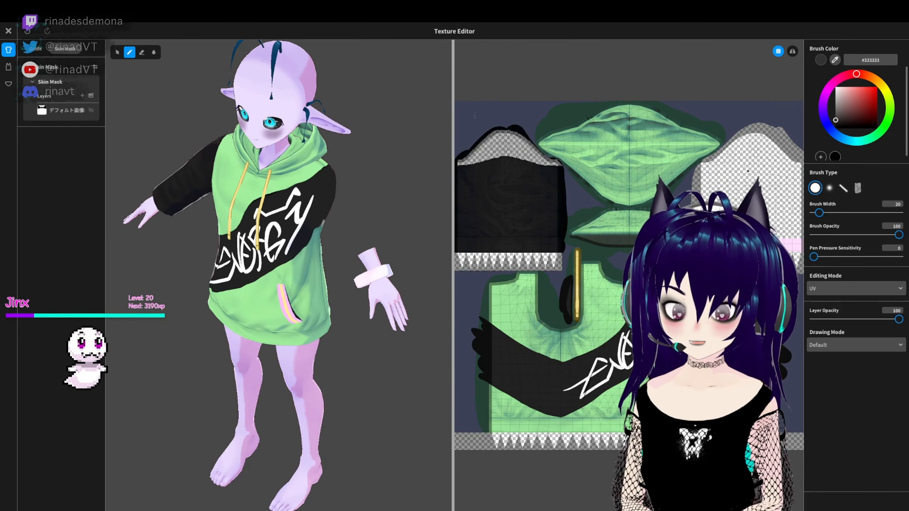
- Close the Texture Editor without saving the hoodie changes
click(9, 31)
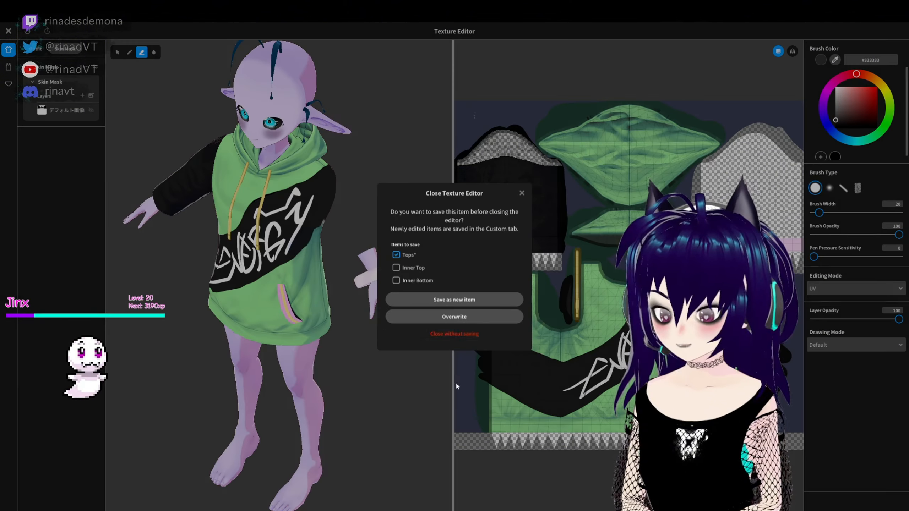
click(439, 334)
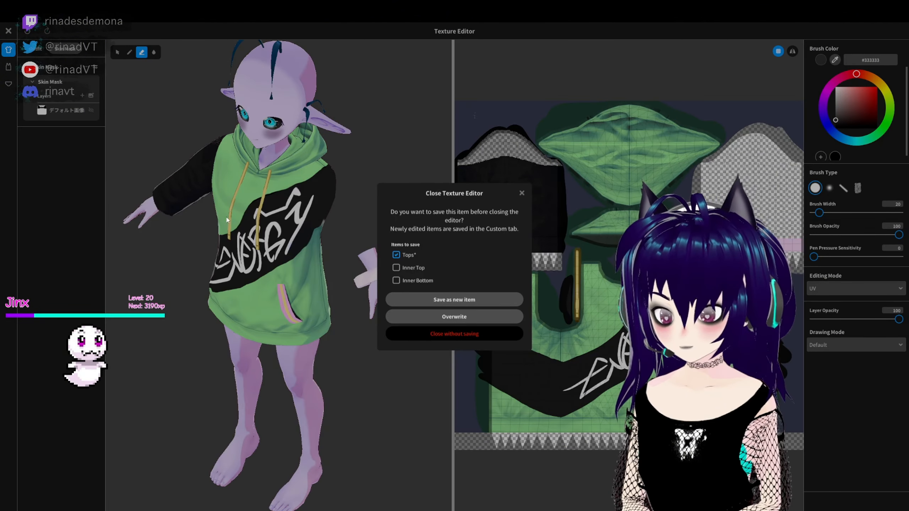
click(404, 331)
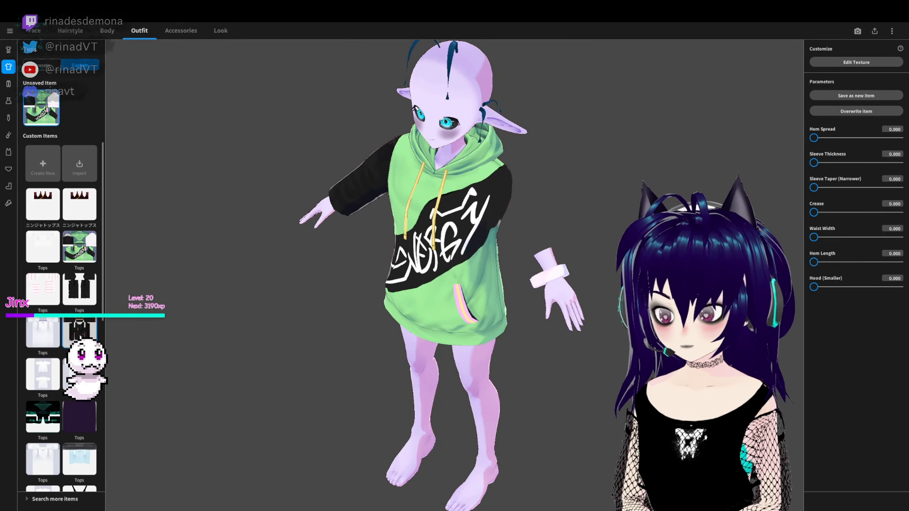
- Try the black strapped coat with pink accents, then create a new top from the long coat template with a stand-up collar
scroll(435, 334, down, 1)
right_drag(435, 335, 458, 309)
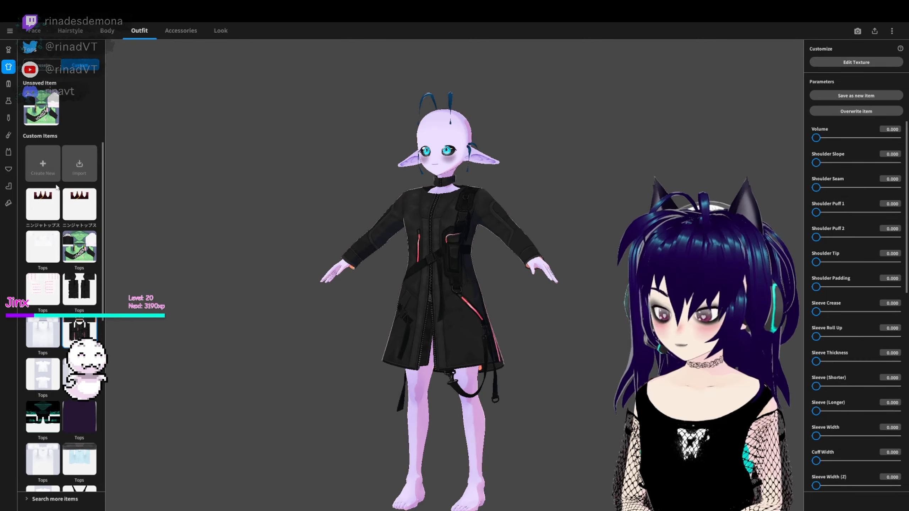
click(46, 171)
click(426, 290)
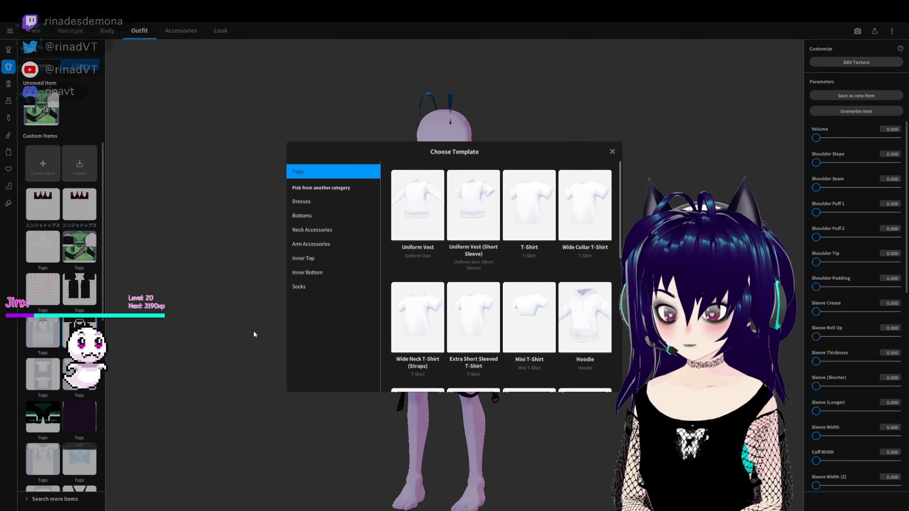
scroll(417, 309, down, 9)
click(417, 309)
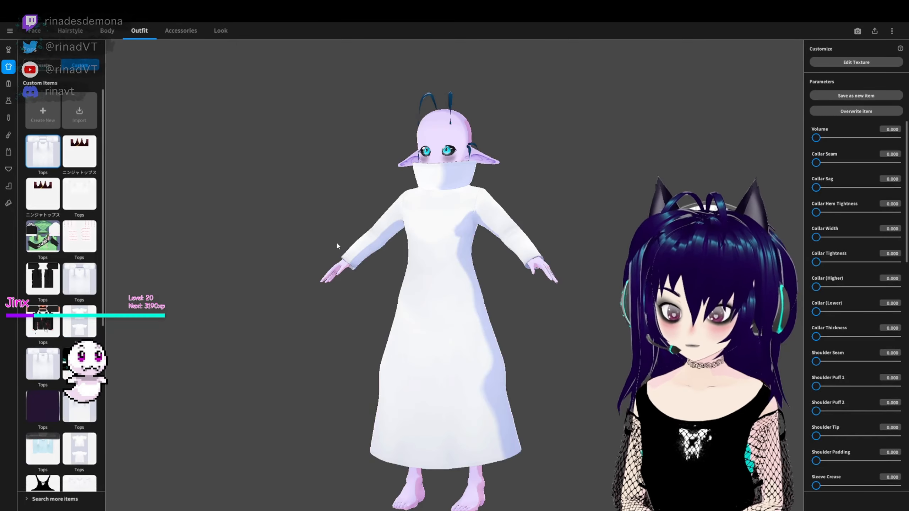
- Add the black coat texture with cyan accents as a layer on the long coat and hide its default layer
click(856, 62)
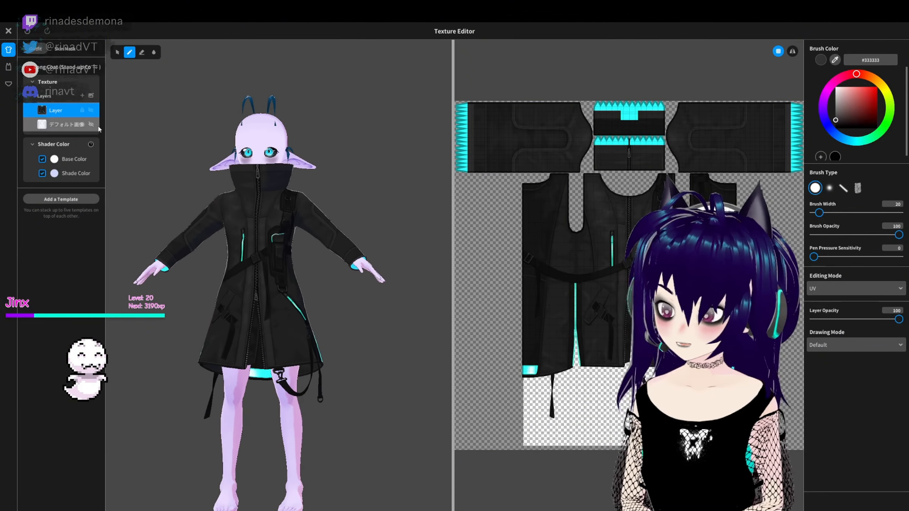
right_drag(179, 222, 351, 253)
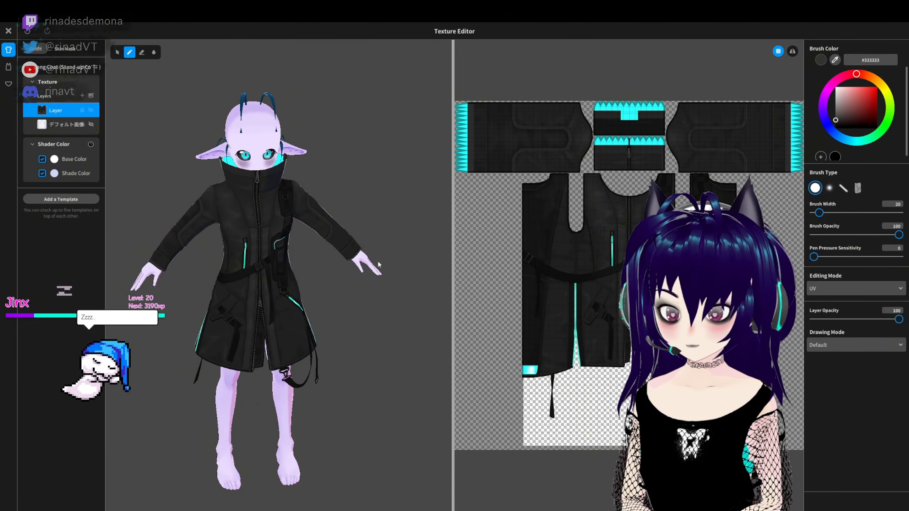
right_drag(374, 233, 327, 207)
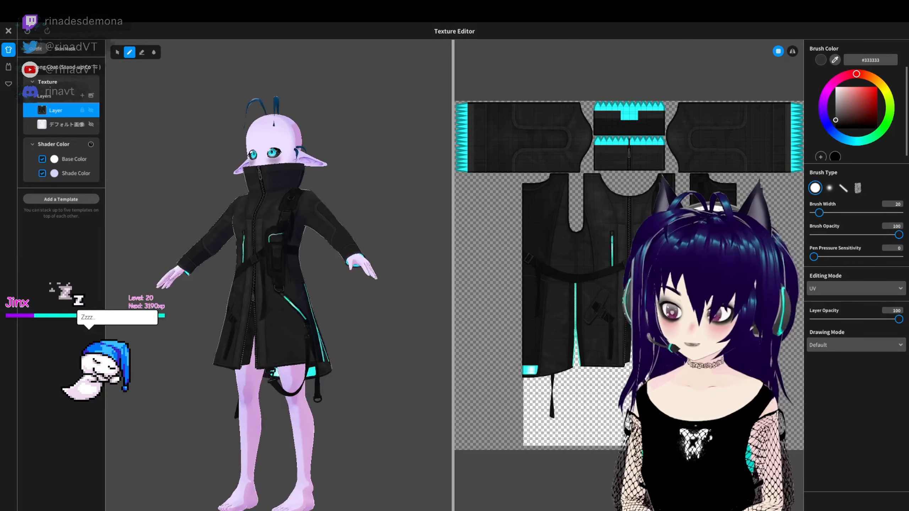
right_drag(154, 141, 197, 166)
- Compare the long coat with its default layer shown and hidden, and save it as a new item while closing the Texture Editor
click(90, 125)
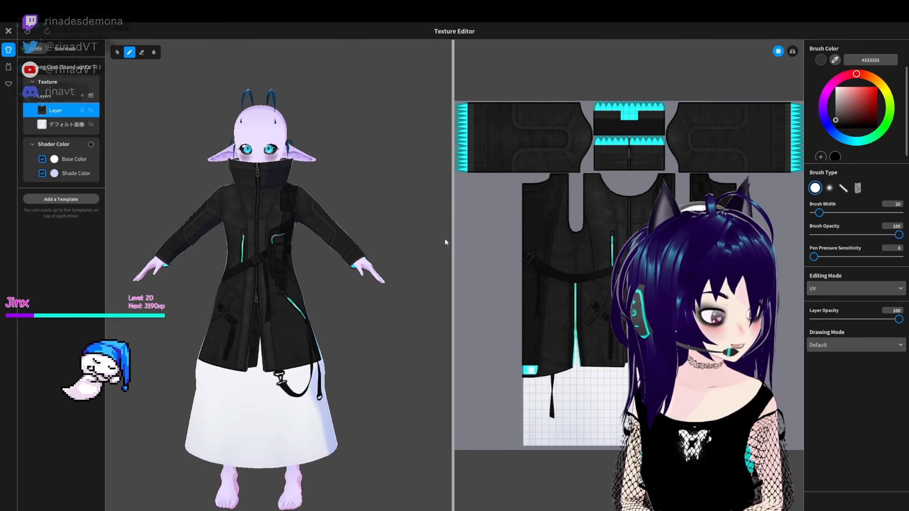
click(91, 125)
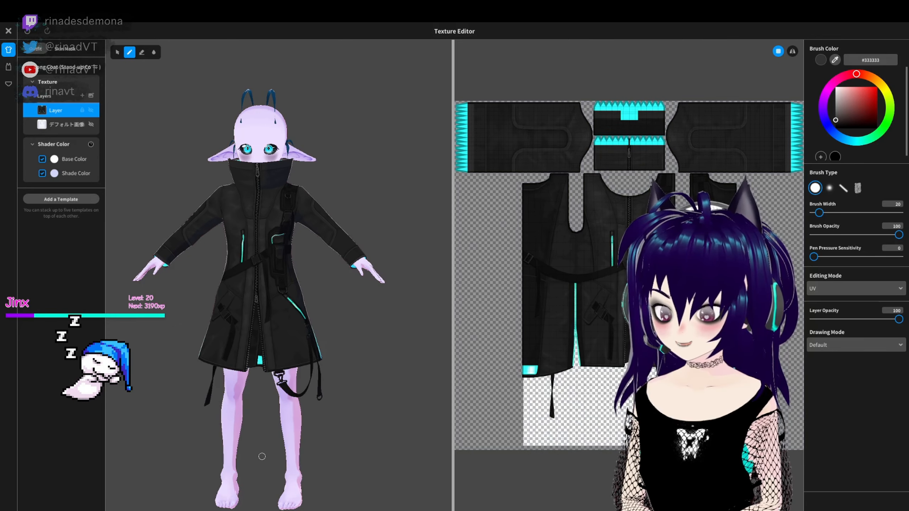
right_drag(247, 433, 231, 385)
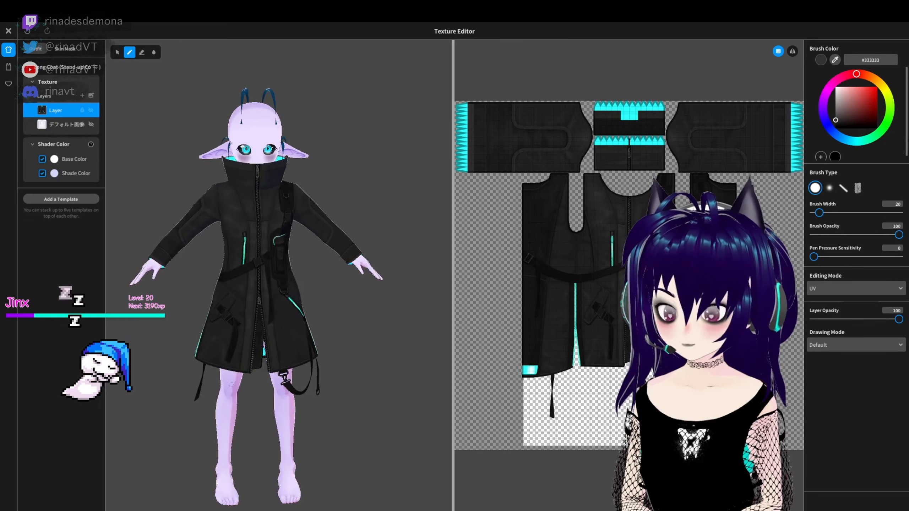
click(8, 31)
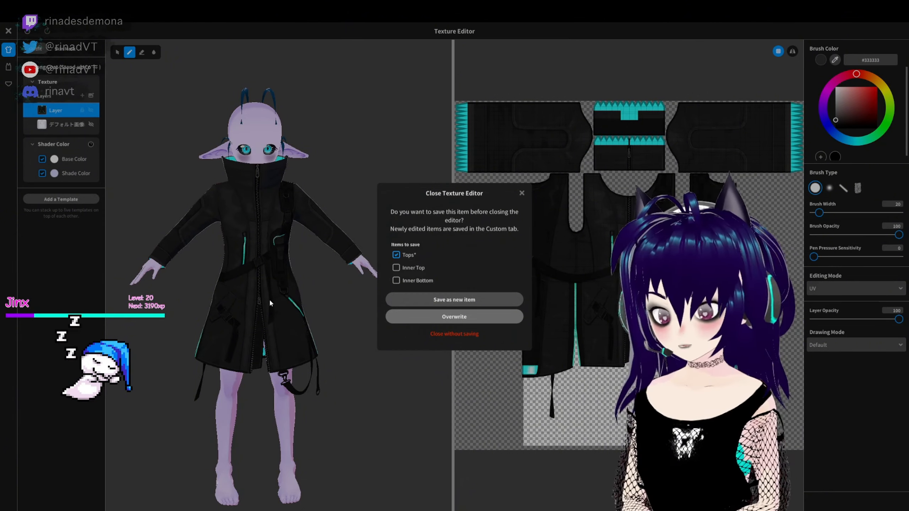
click(426, 299)
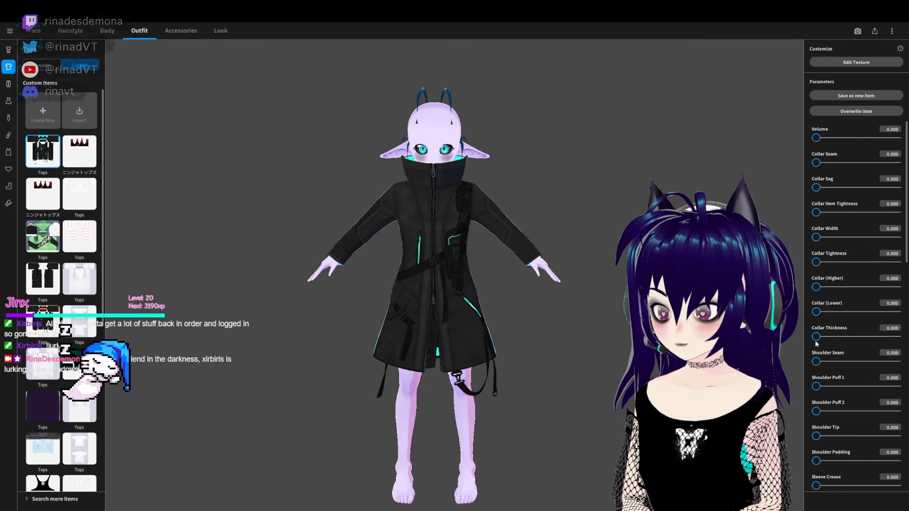
- Shape the coat's collar with Collar Thickness 80.176, Collar (Lower) 70.925, Collar Sag 66.520 and Collar Width 3.524
click(894, 336)
click(874, 338)
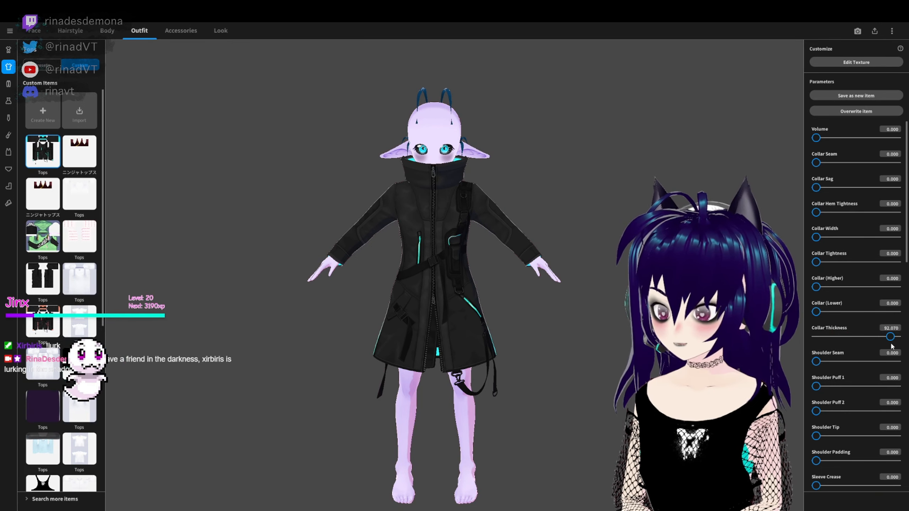
click(880, 337)
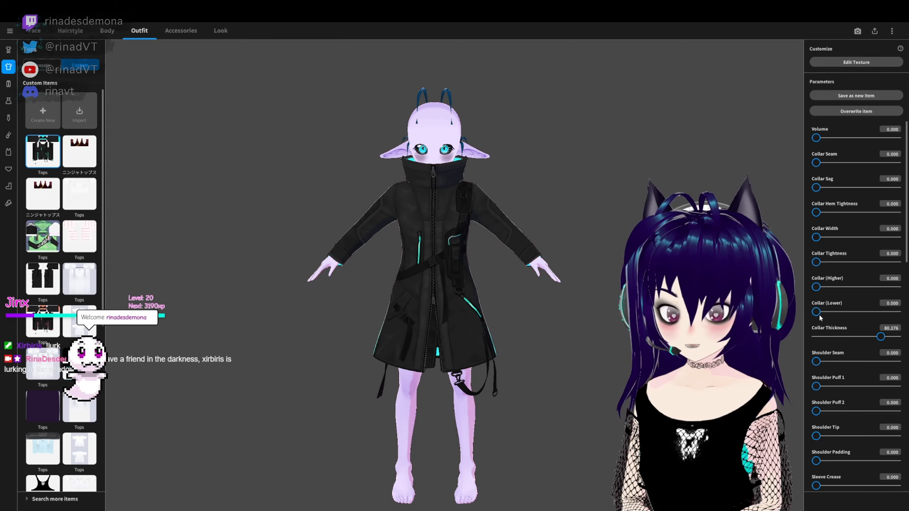
drag(820, 317, 863, 318)
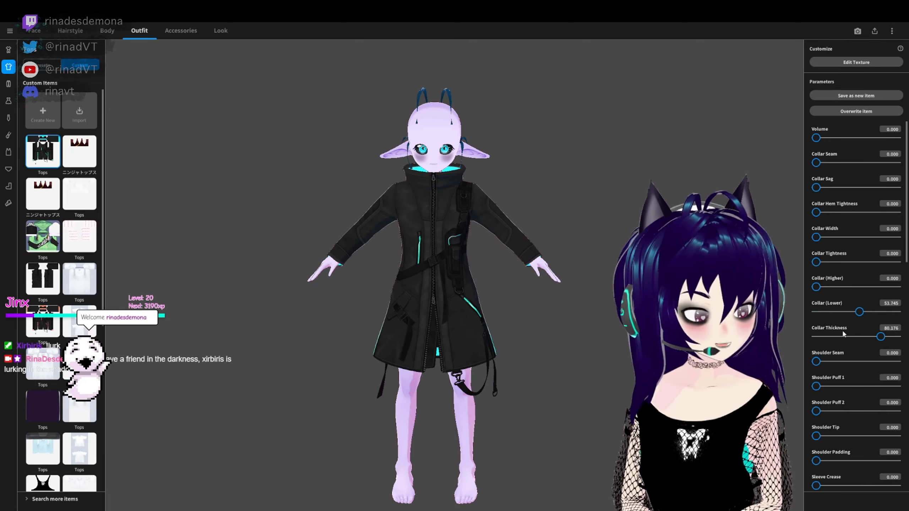
drag(622, 244, 571, 247)
right_drag(572, 247, 561, 248)
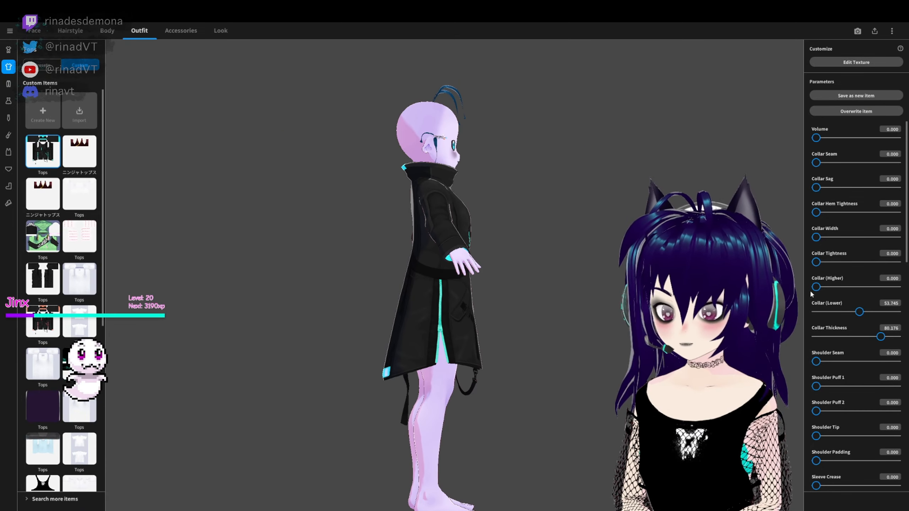
drag(859, 312, 873, 311)
right_drag(590, 251, 572, 251)
mouse_move(817, 238)
mouse_down()
mouse_move(841, 238)
mouse_move(819, 238)
mouse_up()
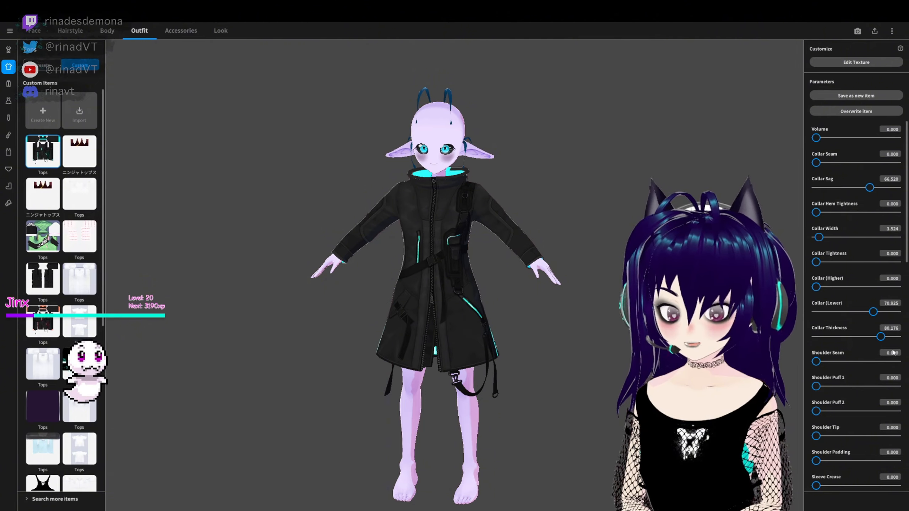
- Widen the coat's sleeves with Cuff Flare 83.260, Sleeve Puff (Big) 80.176 and Cuff Width 33.921
scroll(835, 291, down, 3)
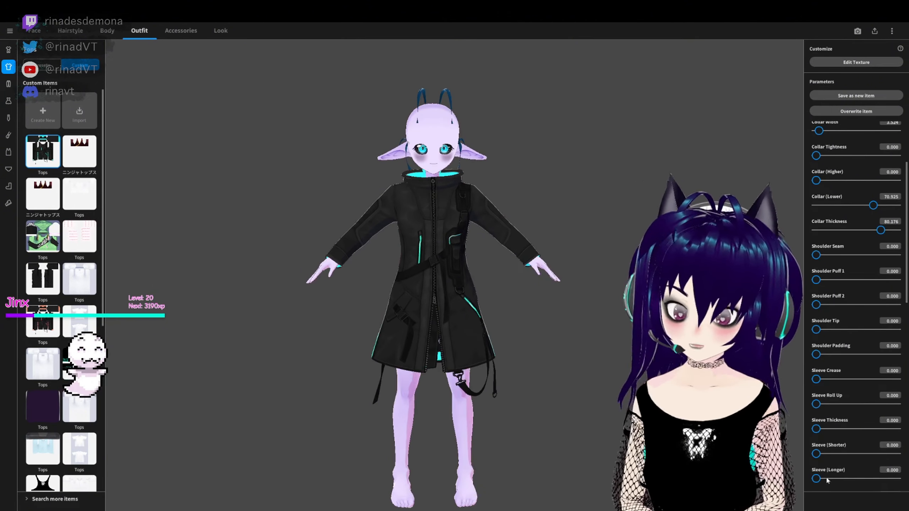
scroll(855, 286, down, 4)
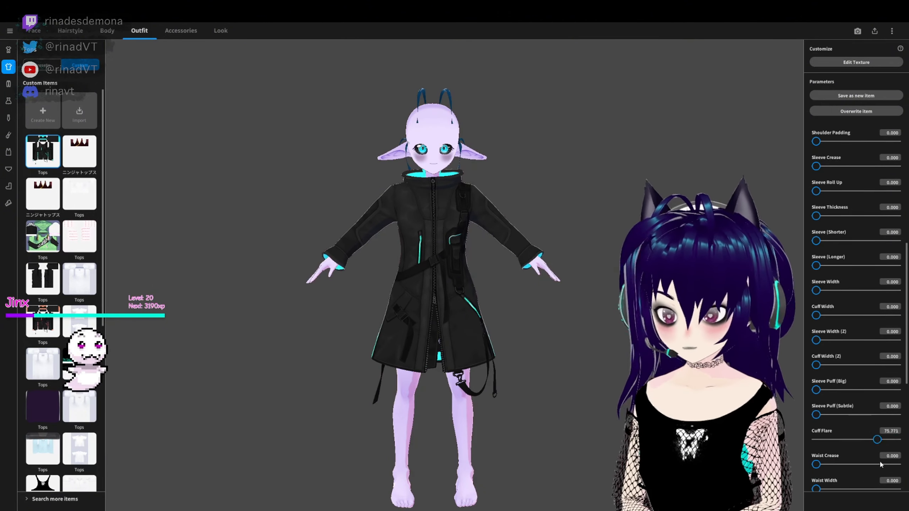
mouse_move(896, 390)
mouse_down()
mouse_move(802, 417)
mouse_move(880, 394)
mouse_up()
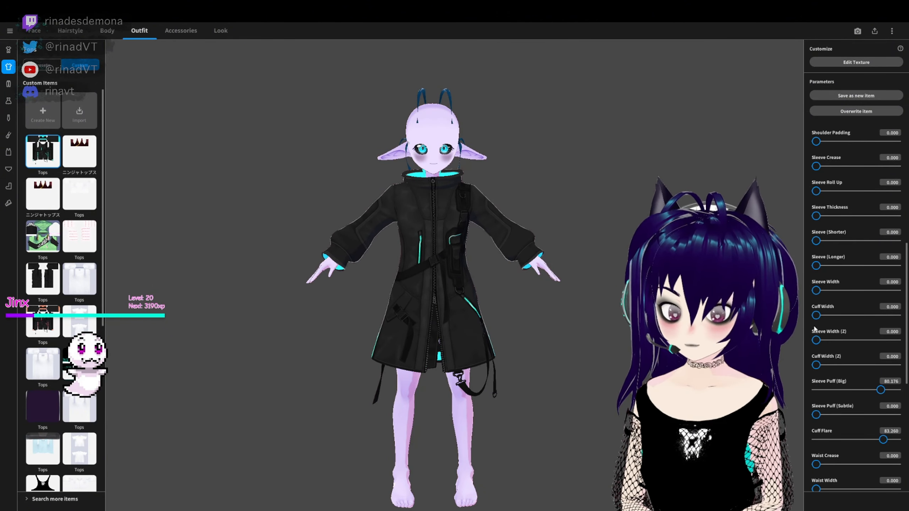
drag(816, 315, 843, 319)
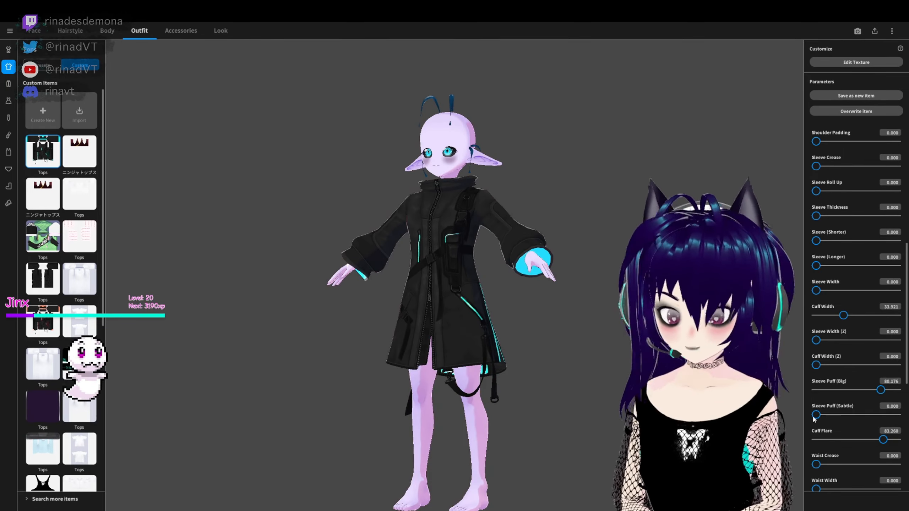
- Set the coat's Waist Narrowness (Corseted) to 45.815, Skirt (Shorter) to 61.674 and Hem Flare to 7.930
scroll(827, 300, down, 1)
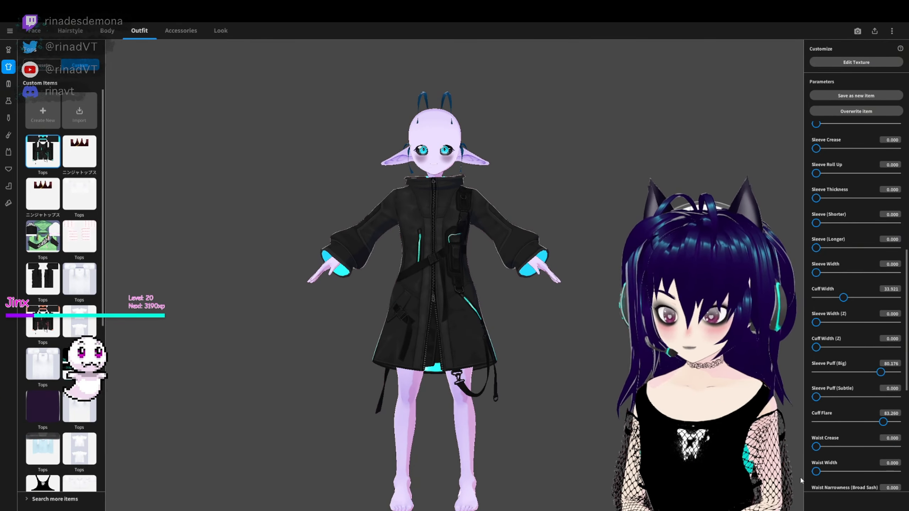
scroll(805, 478, down, 3)
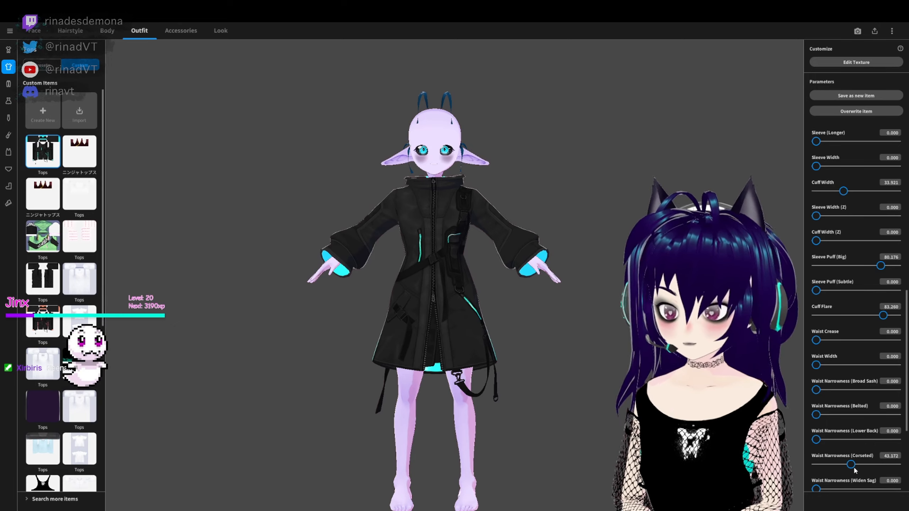
scroll(872, 450, down, 6)
scroll(837, 447, down, 6)
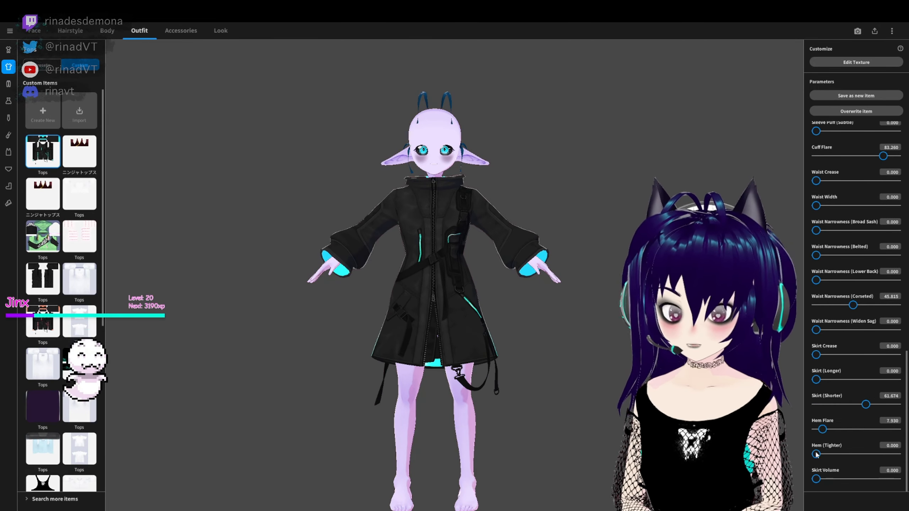
- Set the coat's Sleeve Crease to 100, Shoulder Tip to 6.608, Shoulder Padding to 17.181 and Shoulder Puff 2 to 12.335
scroll(839, 288, up, 13)
scroll(838, 288, up, 9)
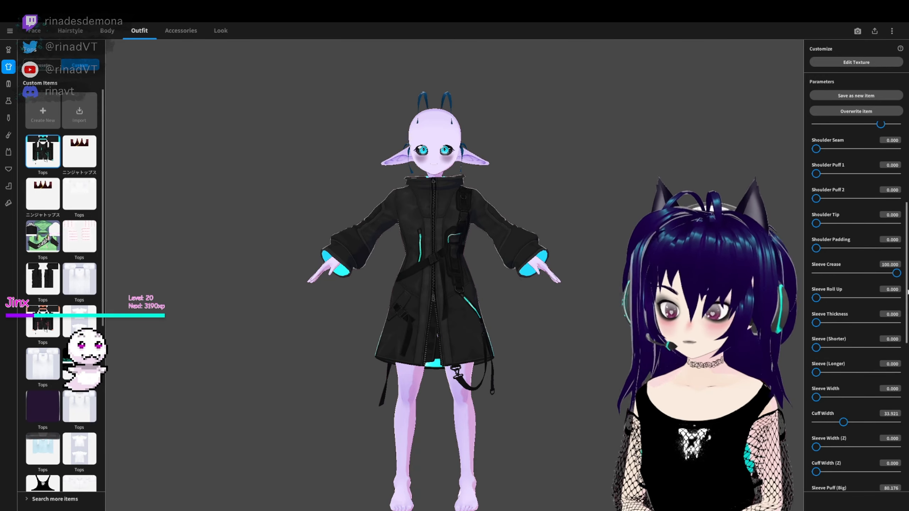
drag(876, 223, 866, 224)
drag(865, 249, 838, 248)
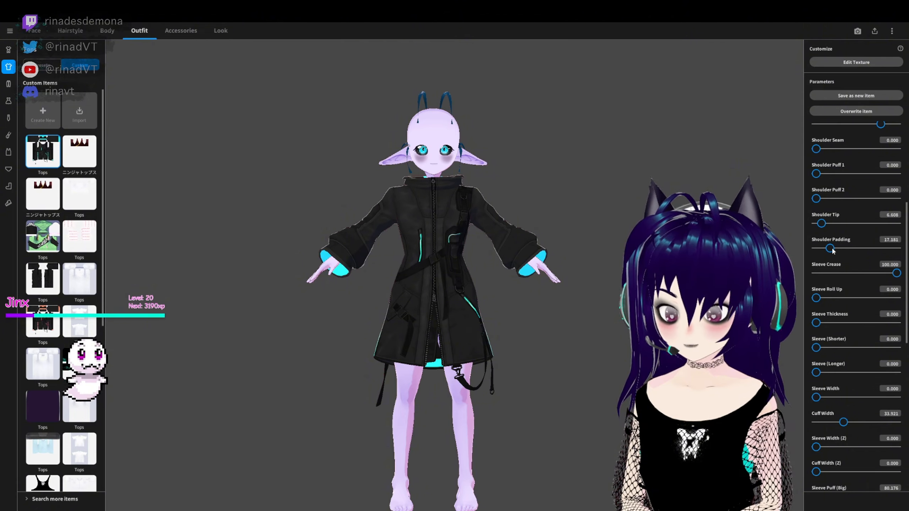
click(838, 199)
click(825, 198)
- Reduce the coat's Cuff Width to 6.167 and Sleeve Puff (Big) to 51.762, and set Sleeve Puff (Subtle) to 18.502
scroll(830, 303, down, 1)
click(830, 404)
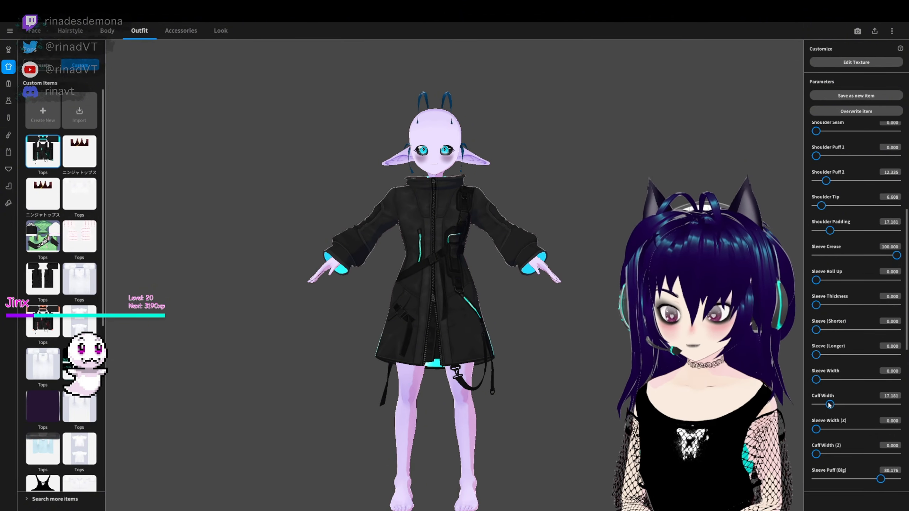
click(821, 403)
scroll(849, 435, down, 1)
drag(879, 463, 859, 462)
scroll(850, 437, down, 5)
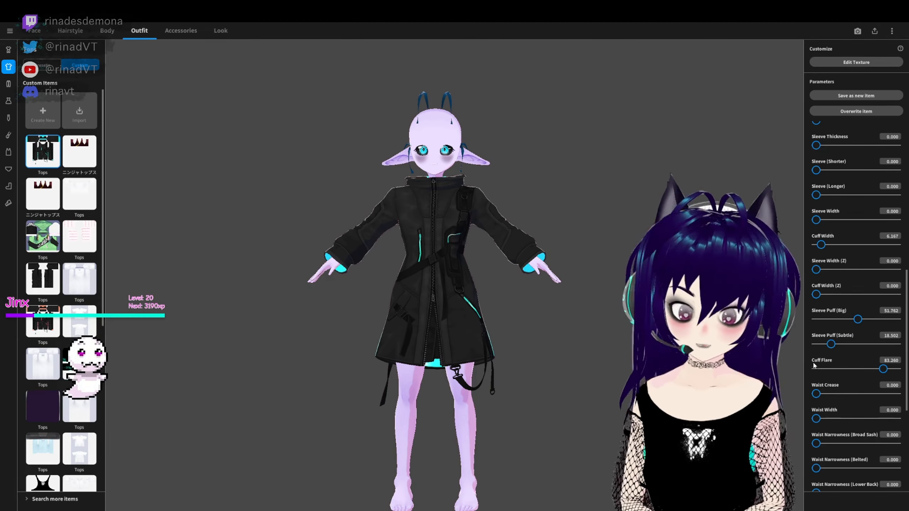
- Set the coat's Skirt (Longer) to 6.608, Hem Flare to 10.352, Hem (Tighter) to 91.189 and Skirt Volume to 73.348
scroll(823, 429, down, 8)
click(821, 468)
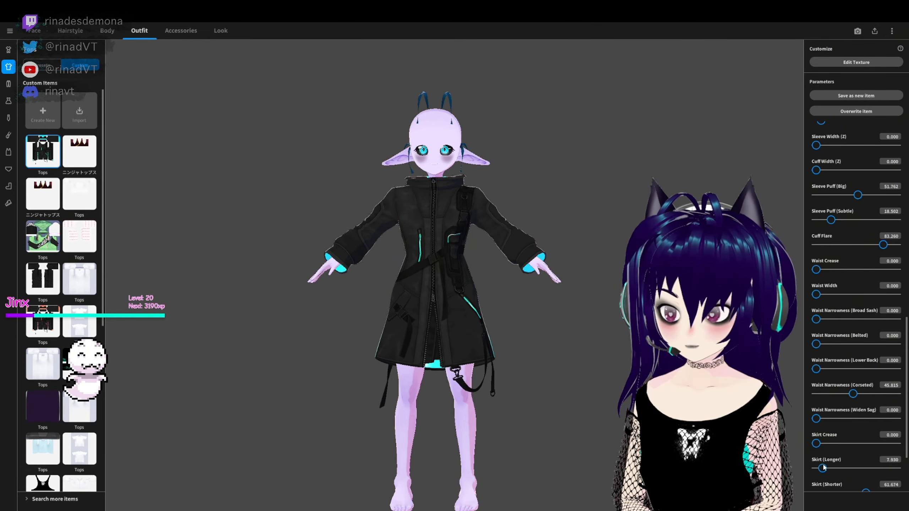
scroll(841, 466, down, 4)
click(874, 479)
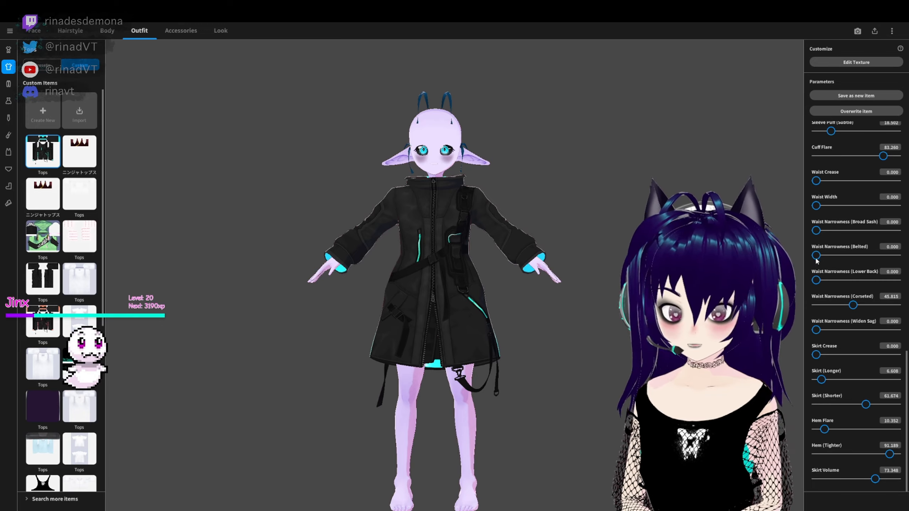
- Narrow the coat's waist with Waist Narrowness (Belted) 67.841 and Waist Narrowness (Corseted) 53.745
drag(817, 256, 871, 256)
click(860, 306)
mouse_move(816, 281)
mouse_down()
mouse_move(841, 298)
mouse_move(812, 297)
mouse_up()
right_drag(580, 300, 592, 332)
- Refine the coat's skirt with Hem Flare 25.991, Skirt Volume 50.441, Skirt (Shorter) 39.427, Skirt Crease 100 and Hem (Tighter) 100
drag(824, 429, 815, 429)
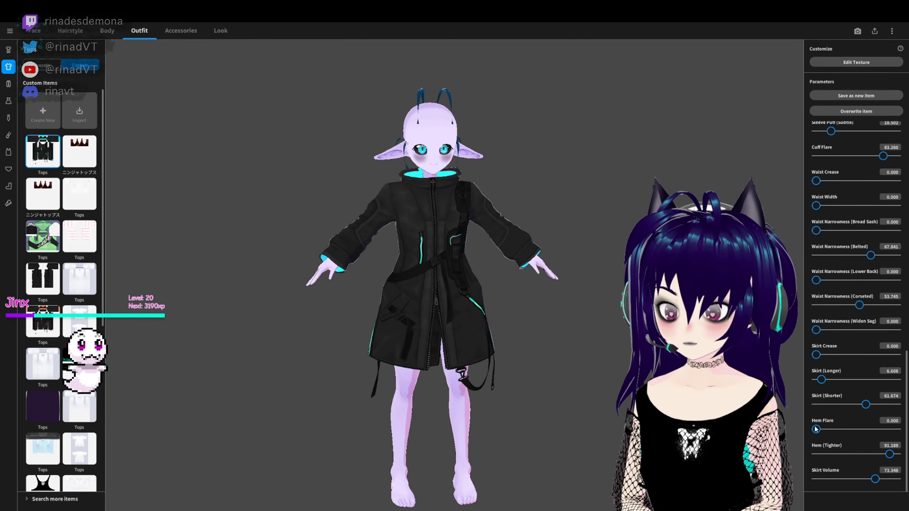
drag(875, 479, 857, 479)
right_drag(666, 337, 637, 323)
drag(816, 429, 837, 430)
click(848, 404)
mouse_move(530, 362)
right_down()
mouse_move(460, 375)
mouse_move(581, 386)
mouse_move(530, 380)
right_up()
drag(816, 354, 901, 373)
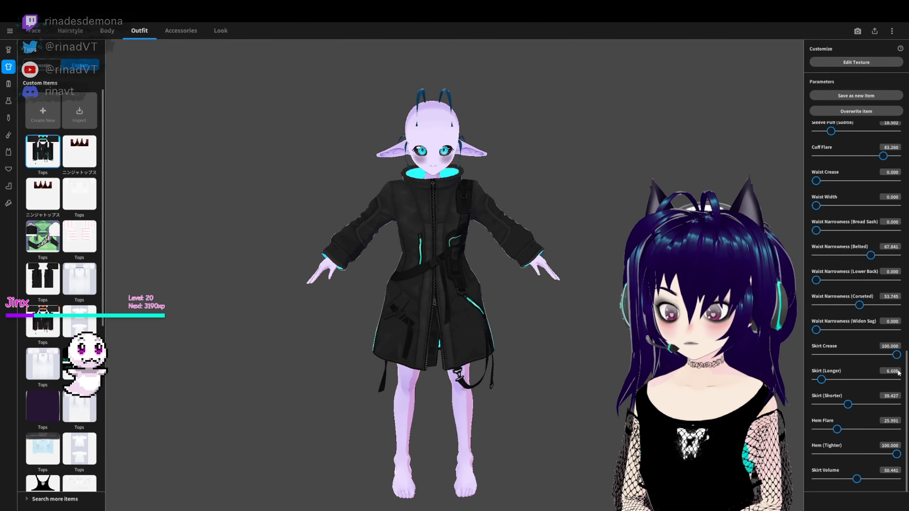
right_drag(655, 372, 613, 361)
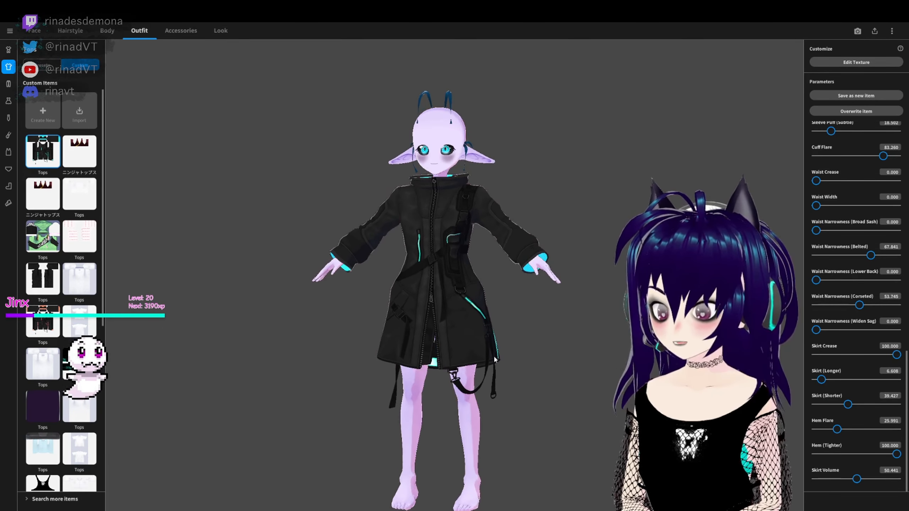
right_drag(245, 223, 421, 296)
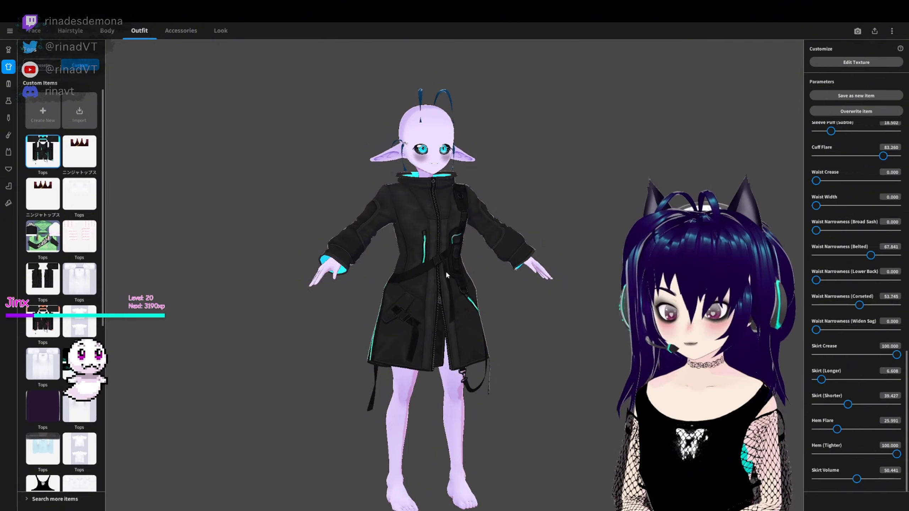
- Try several custom bottoms under the coat, including the black dripping design and the black strapped pants
click(9, 84)
scroll(60, 268, down, 12)
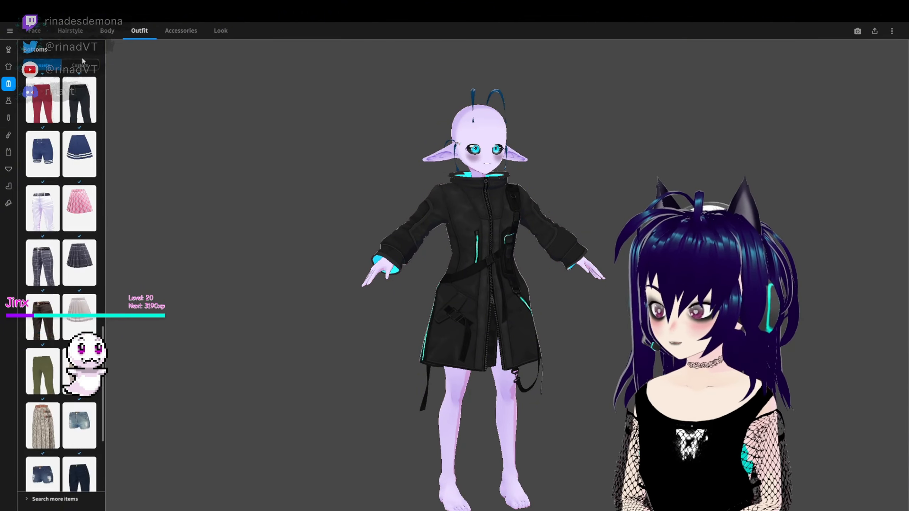
click(80, 65)
click(42, 237)
click(79, 406)
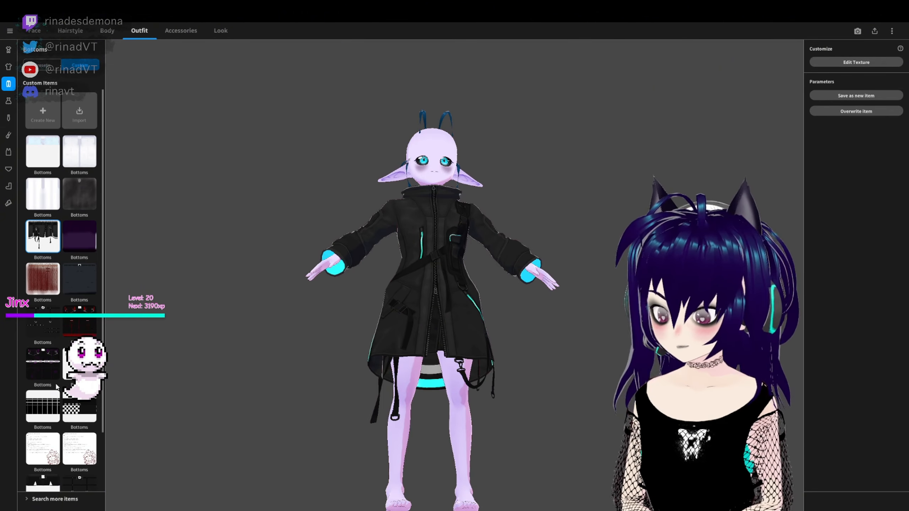
click(79, 325)
click(43, 324)
right_drag(172, 324, 186, 340)
- Try the custom bottoms with the black and white spiked texture on the avatar
scroll(150, 373, down, 1)
scroll(81, 418, down, 3)
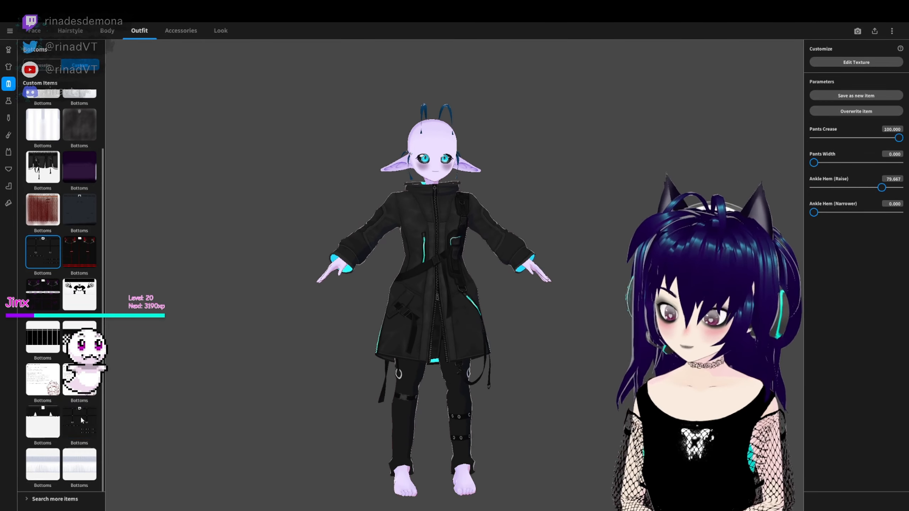
click(45, 423)
right_drag(198, 443, 228, 425)
scroll(72, 386, up, 3)
- Dress the avatar in the preset black shorts and check them beneath the coat
scroll(71, 386, down, 3)
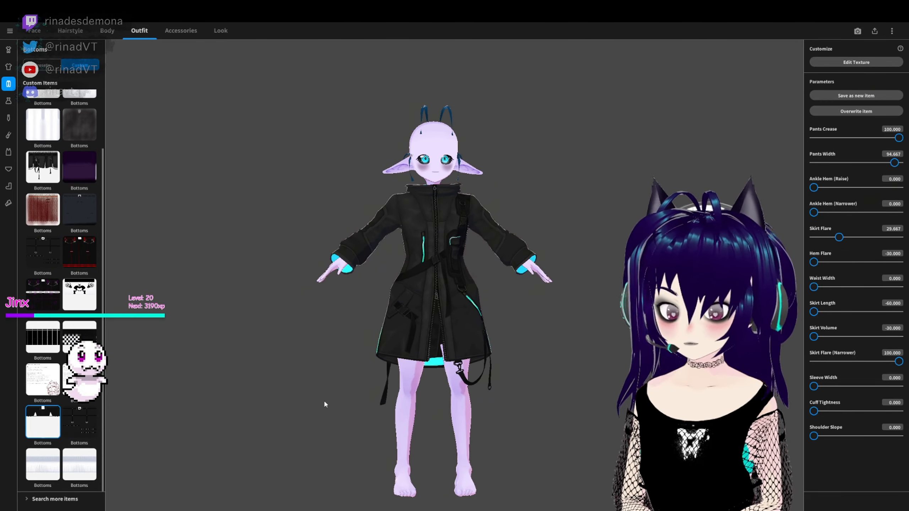
click(43, 65)
scroll(80, 408, down, 4)
click(80, 408)
right_drag(327, 423, 291, 403)
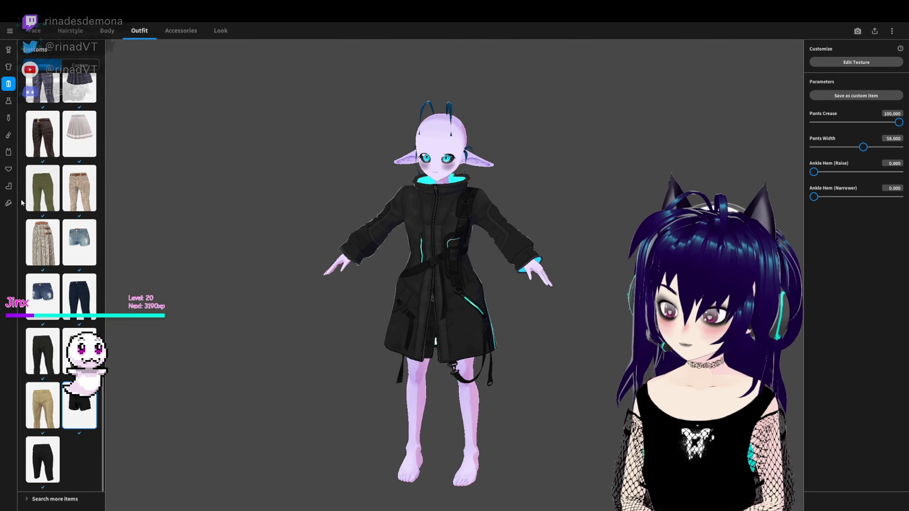
- Create a new custom socks item from the Blank template and open its texture for editing
click(8, 186)
click(80, 65)
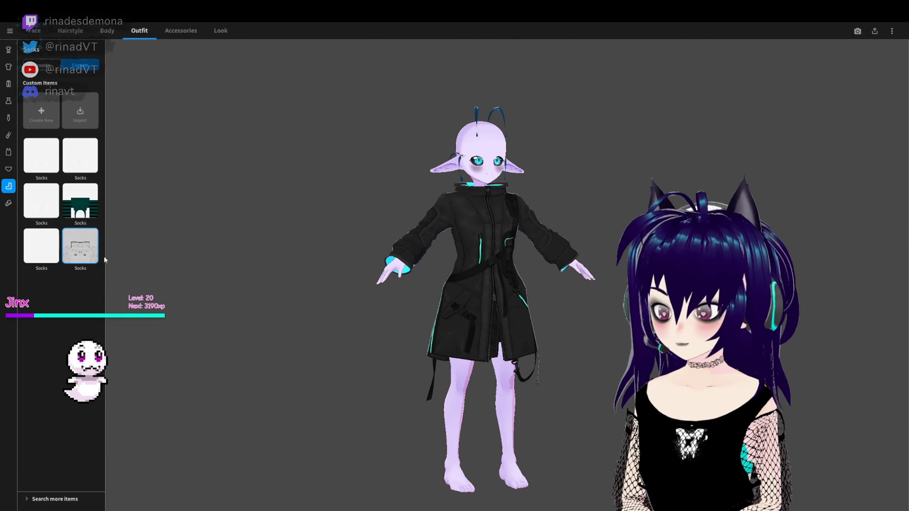
click(58, 119)
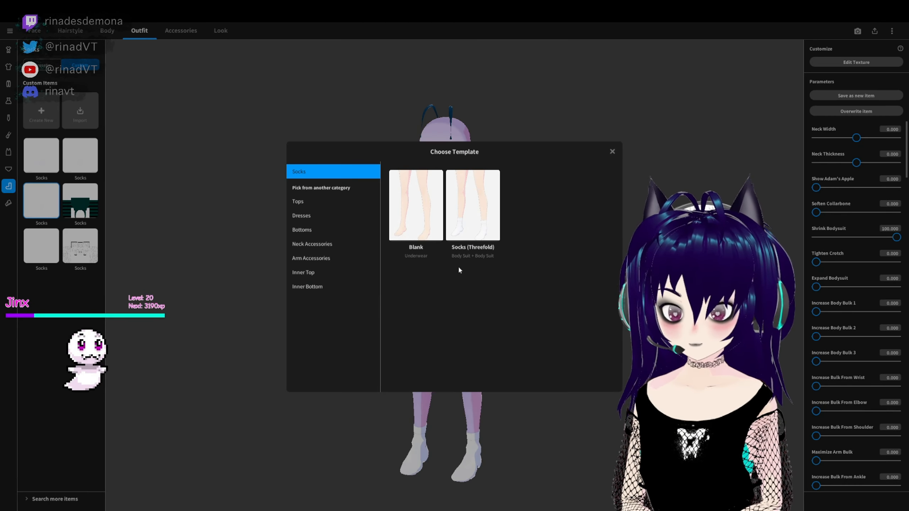
click(410, 257)
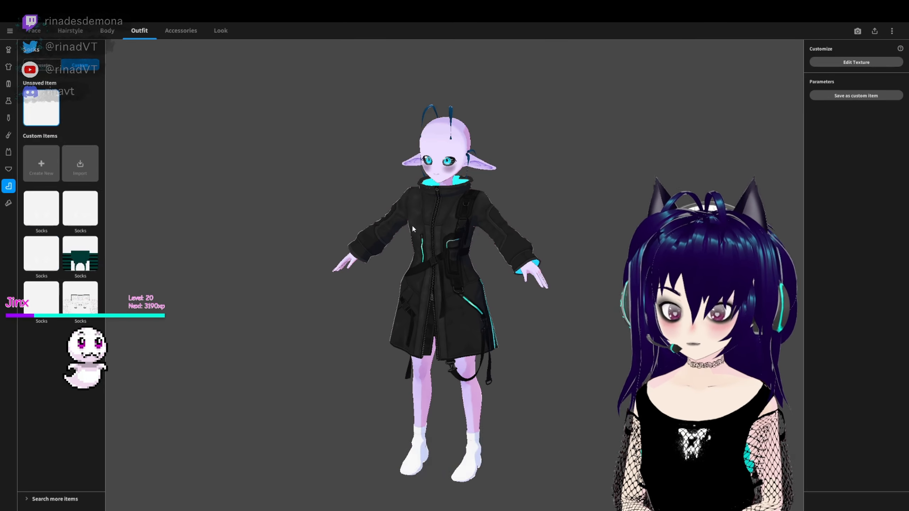
click(848, 61)
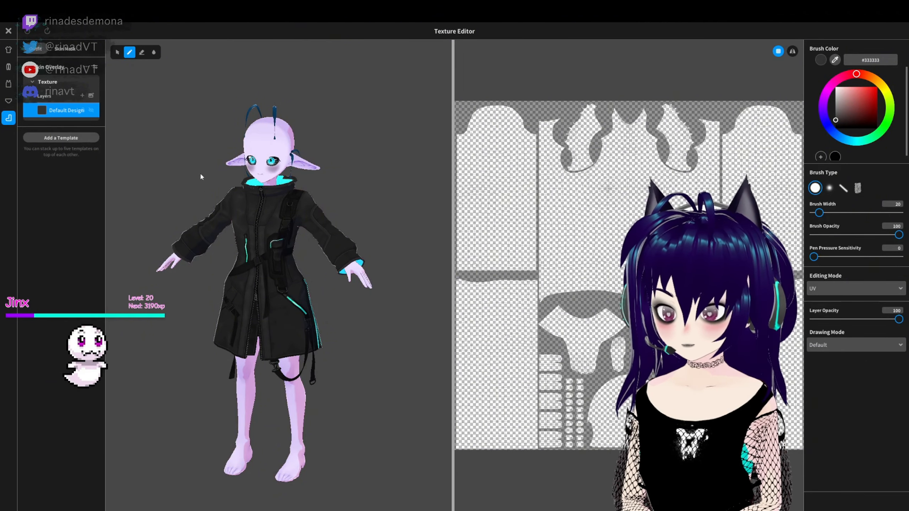
- Add a stocking texture as an image layer on the socks, replace it with the black version and save the item
click(376, 355)
right_drag(376, 355, 372, 329)
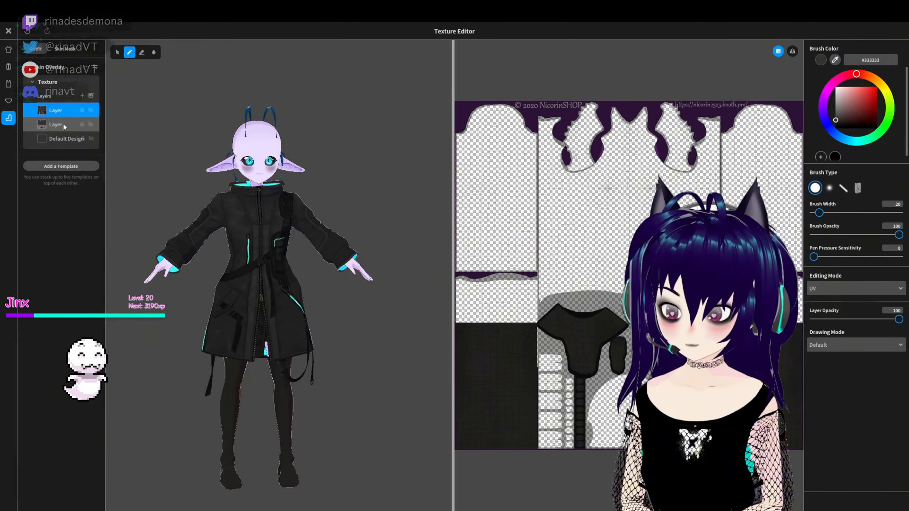
right_click(63, 127)
click(82, 178)
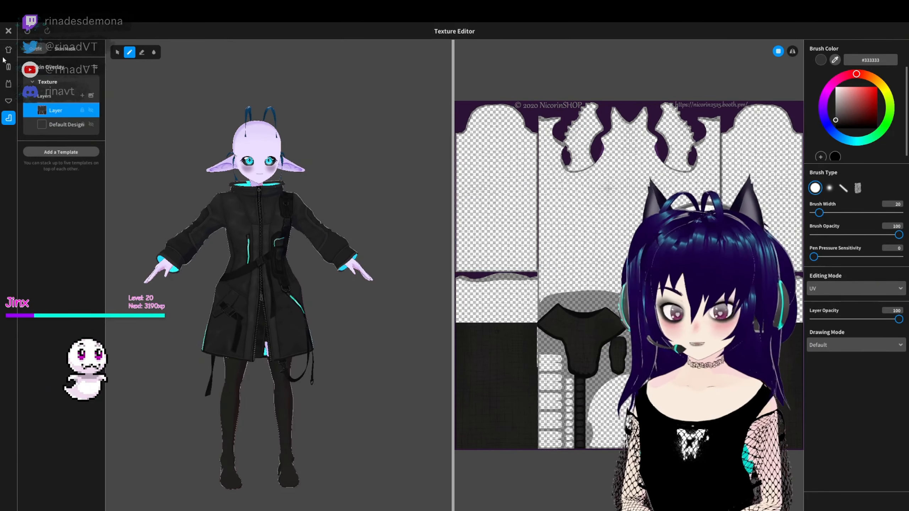
click(9, 31)
click(453, 329)
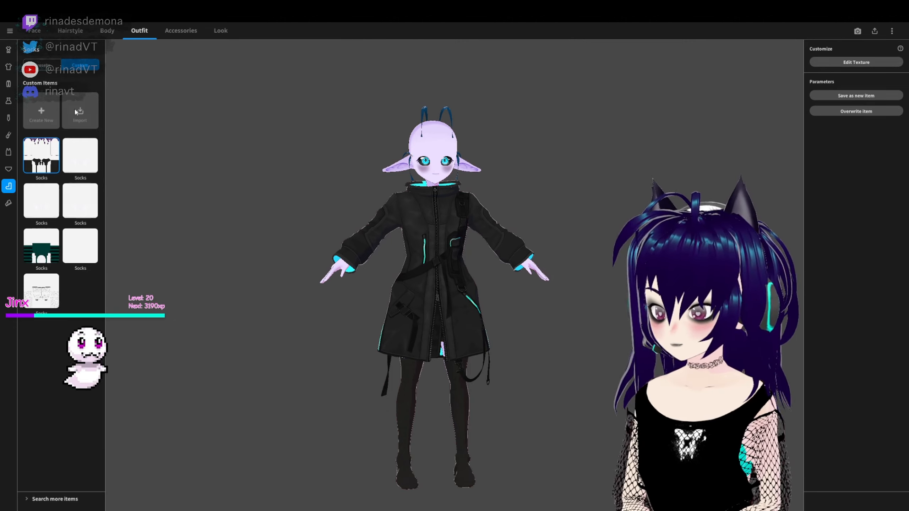
- Try preset socks on the avatar, including the mismatched pair with a gold-starred gray stocking and a short black striped sock
click(41, 67)
click(79, 373)
right_drag(270, 375, 231, 384)
scroll(79, 430, down, 1)
click(79, 443)
right_drag(228, 451, 286, 444)
scroll(79, 373, down, 8)
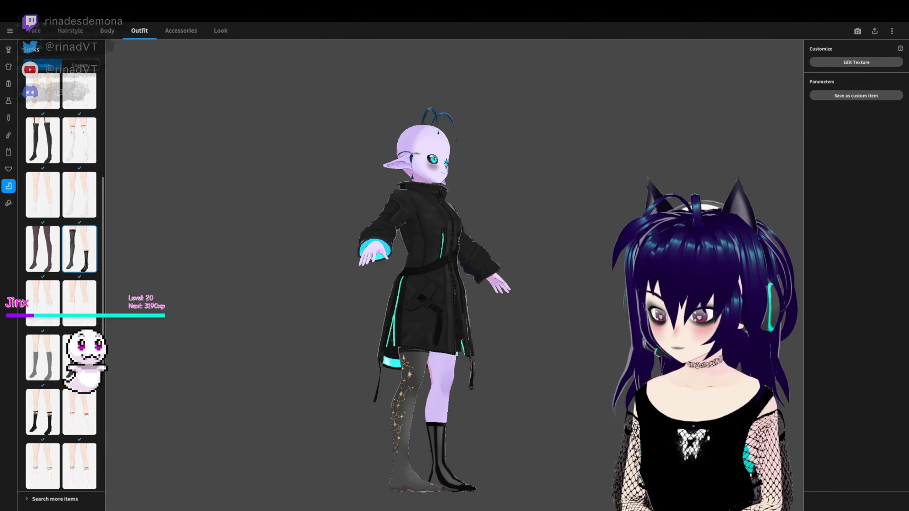
- Try more preset socks further down the list, including the sheer dark gray stockings
click(80, 358)
scroll(71, 394, down, 10)
right_drag(214, 379, 168, 387)
click(43, 459)
click(43, 368)
scroll(71, 322, up, 6)
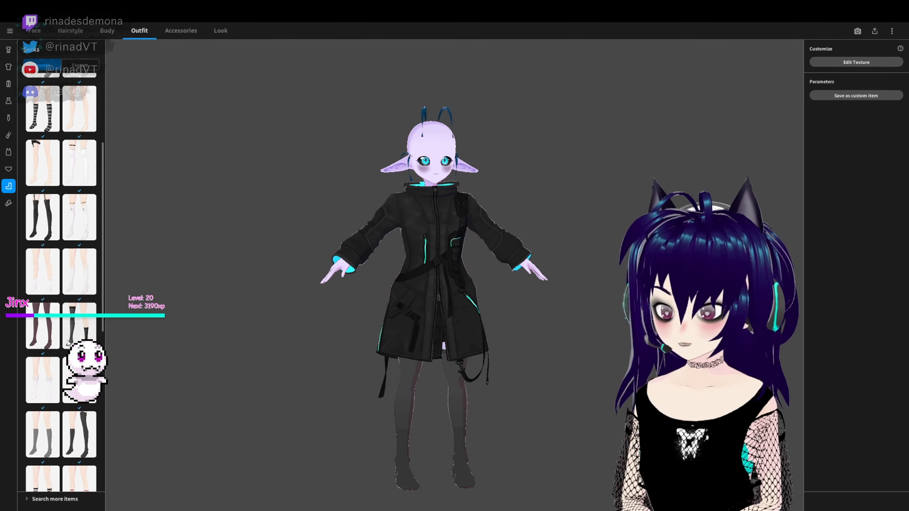
- Try the preset socks near the start of the list, including the pink ankle socks
click(43, 216)
scroll(64, 214, up, 5)
click(80, 198)
right_drag(201, 229, 165, 222)
scroll(54, 179, down, 1)
click(43, 162)
click(43, 108)
mouse_move(161, 284)
right_down()
mouse_move(200, 282)
mouse_move(164, 282)
right_up()
scroll(50, 179, up, 5)
click(42, 154)
click(80, 154)
mouse_move(250, 297)
right_down()
mouse_move(272, 302)
mouse_move(250, 290)
right_up()
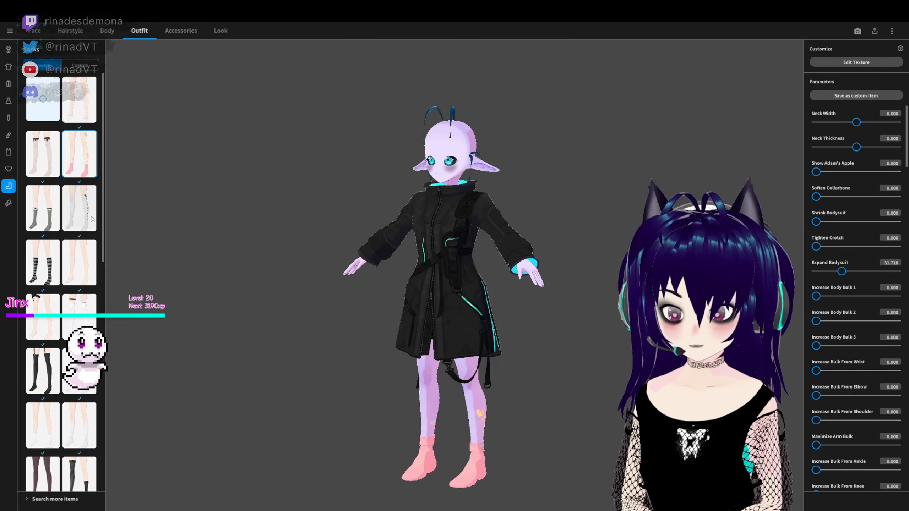
- Try the preset side-laced stockings, the black thigh band and the long black stockings under the coat
click(79, 208)
mouse_move(307, 370)
right_down()
mouse_move(267, 374)
mouse_move(318, 374)
right_up()
click(43, 317)
mouse_move(315, 430)
right_down()
mouse_move(335, 375)
mouse_move(308, 426)
right_up()
scroll(96, 416, down, 6)
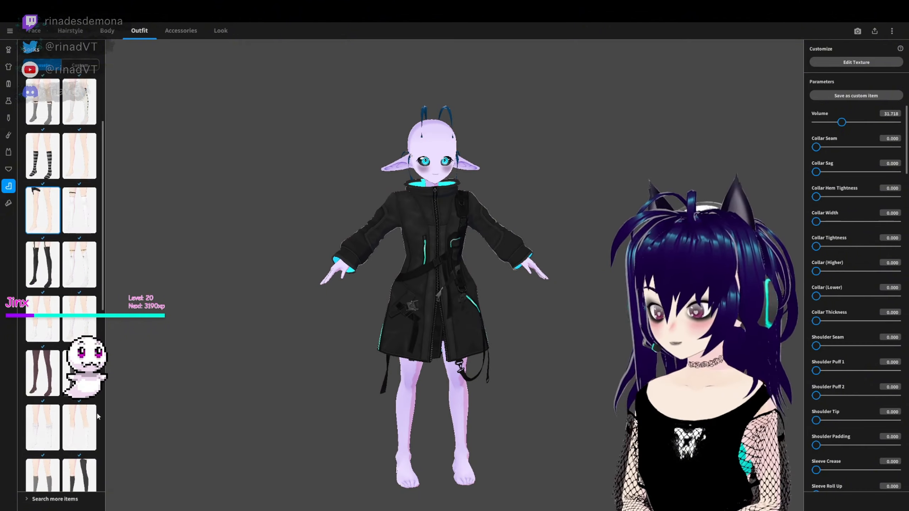
click(45, 384)
scroll(65, 394, down, 5)
click(79, 402)
right_drag(232, 437, 265, 401)
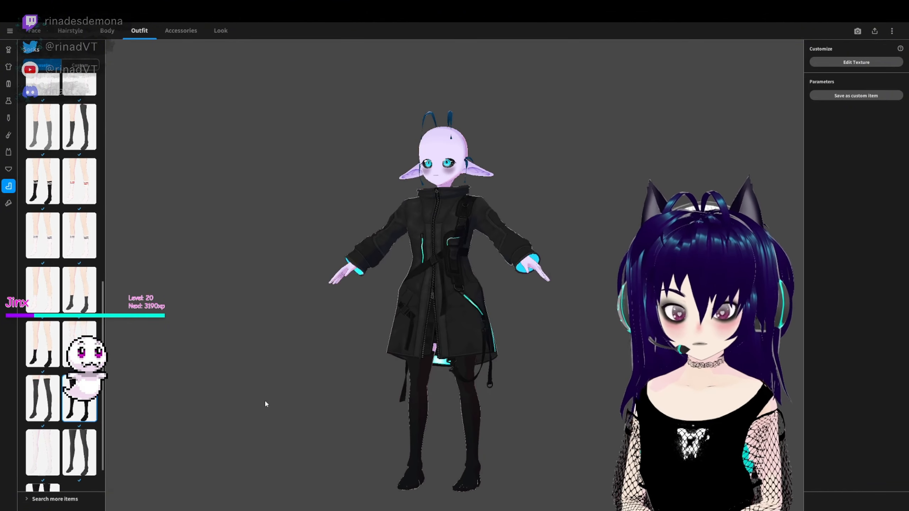
- Compare the mismatched gold-starred and black striped socks with the white thigh-high preset on the avatar
scroll(77, 323, up, 5)
click(80, 306)
right_drag(343, 425, 412, 428)
scroll(38, 354, up, 1)
scroll(84, 220, up, 2)
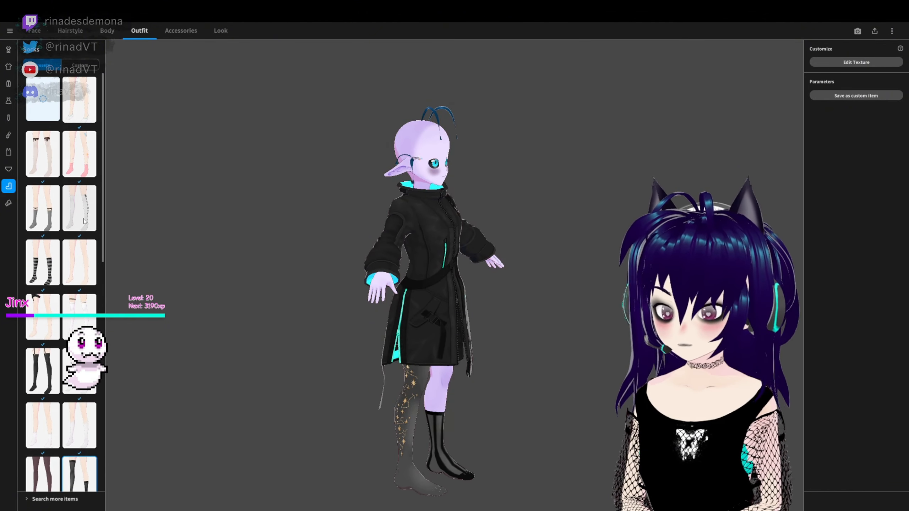
click(81, 328)
right_drag(265, 376, 190, 351)
- Try the custom white socks, then put the preset gray calf socks with black bands on the avatar
click(80, 66)
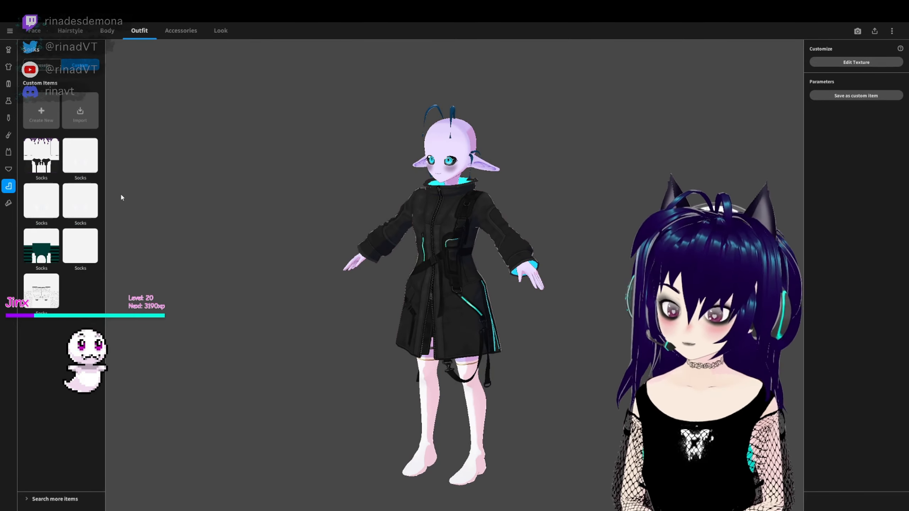
click(80, 202)
click(80, 247)
click(39, 203)
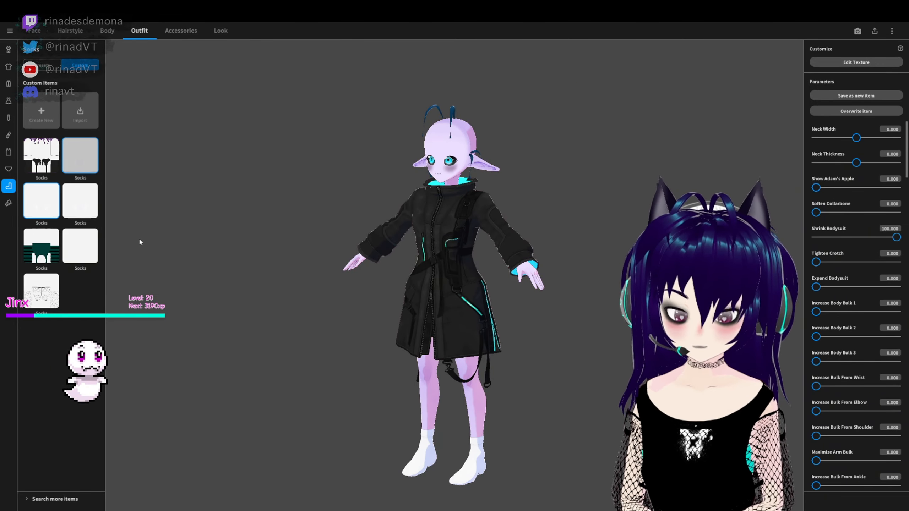
right_drag(111, 203, 220, 222)
click(43, 65)
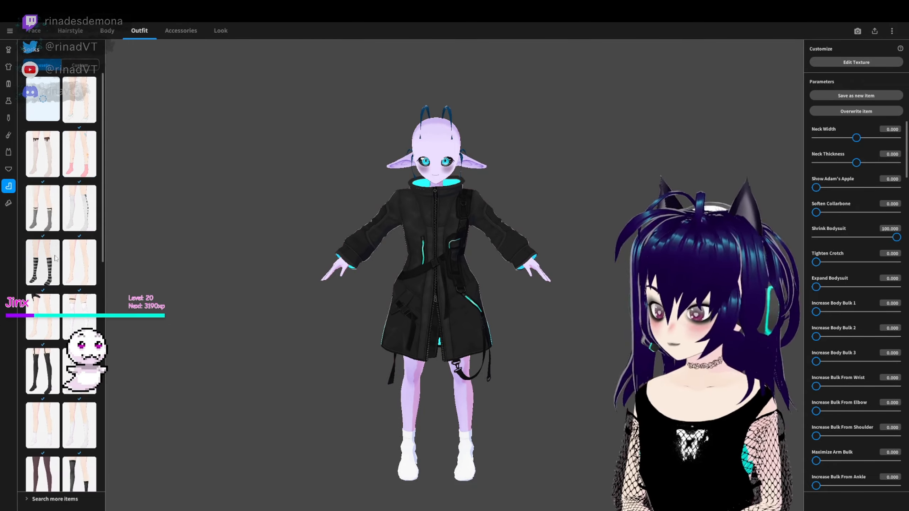
click(55, 221)
- Put the custom white high-cut sneakers on the avatar and open their texture for editing
click(8, 203)
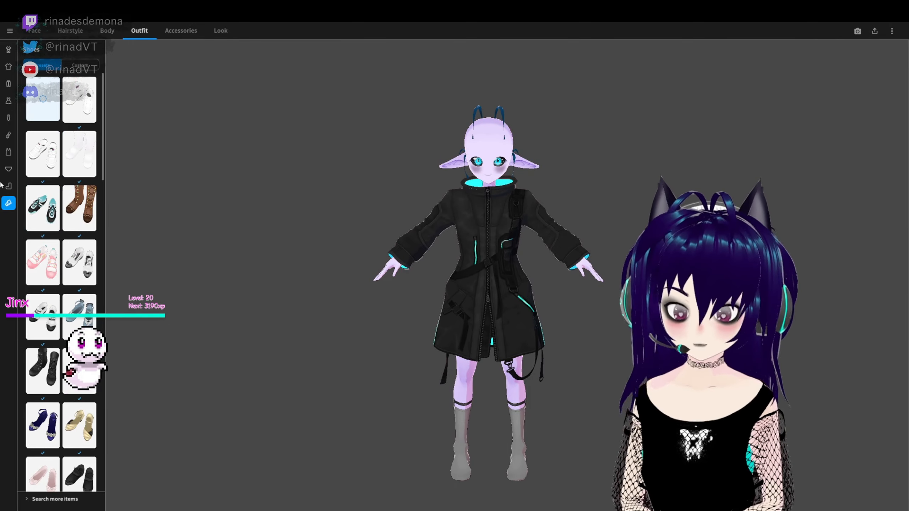
click(80, 65)
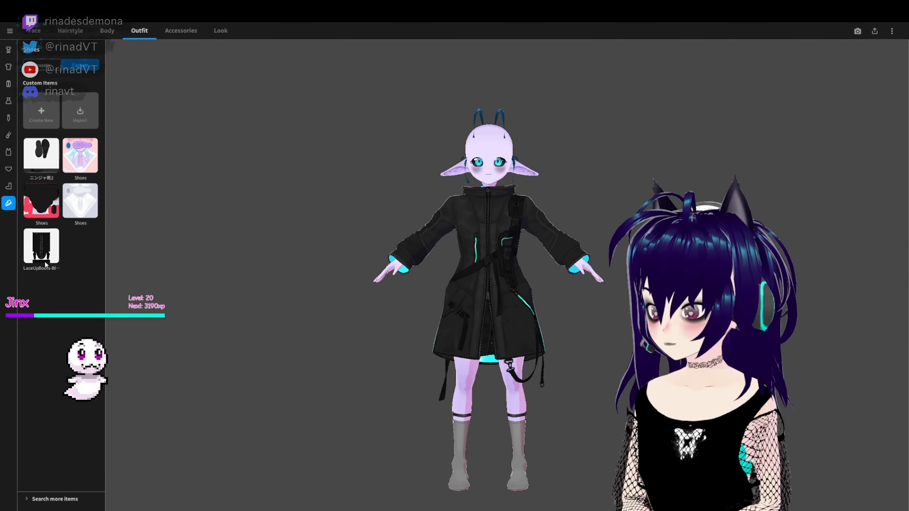
click(67, 206)
click(841, 63)
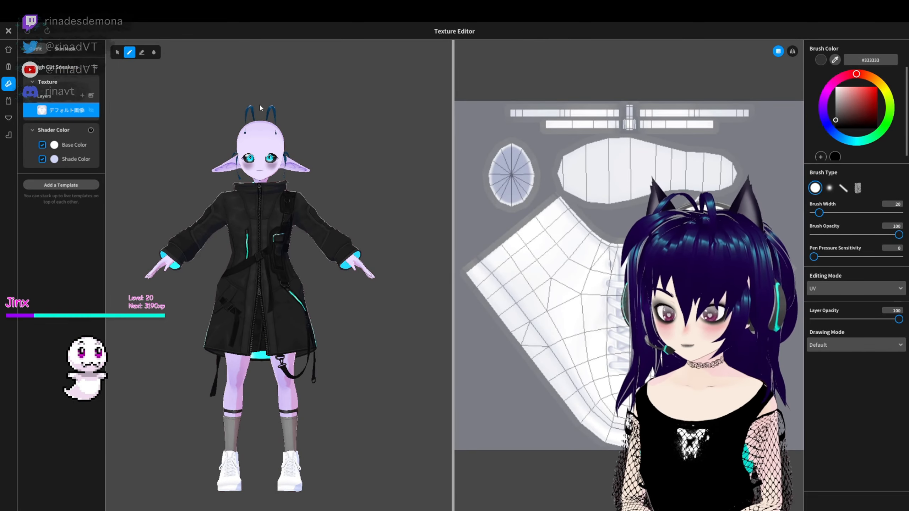
- Add the black and cyan sneaker texture as a layer, hide the default layer and overwrite the saved shoes
mouse_move(272, 367)
right_down()
mouse_move(390, 367)
mouse_move(184, 371)
right_up()
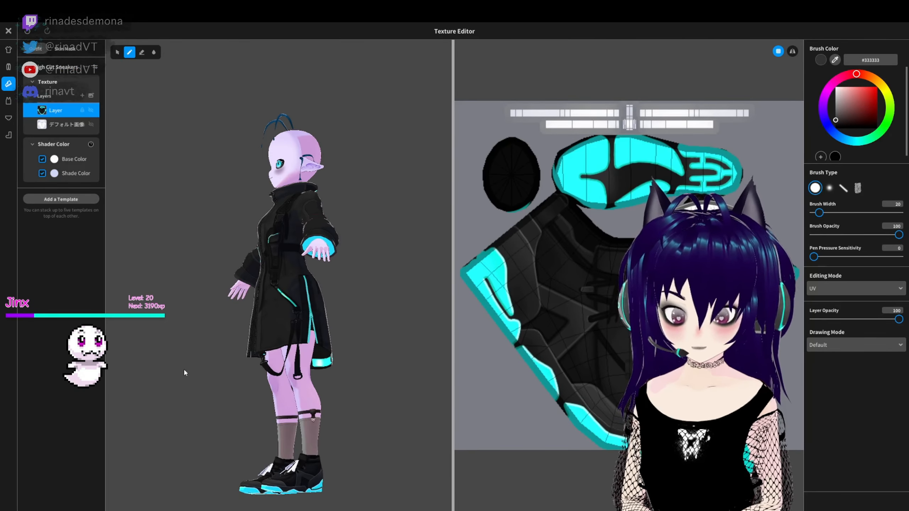
click(90, 124)
right_drag(175, 238, 304, 238)
click(9, 31)
click(452, 336)
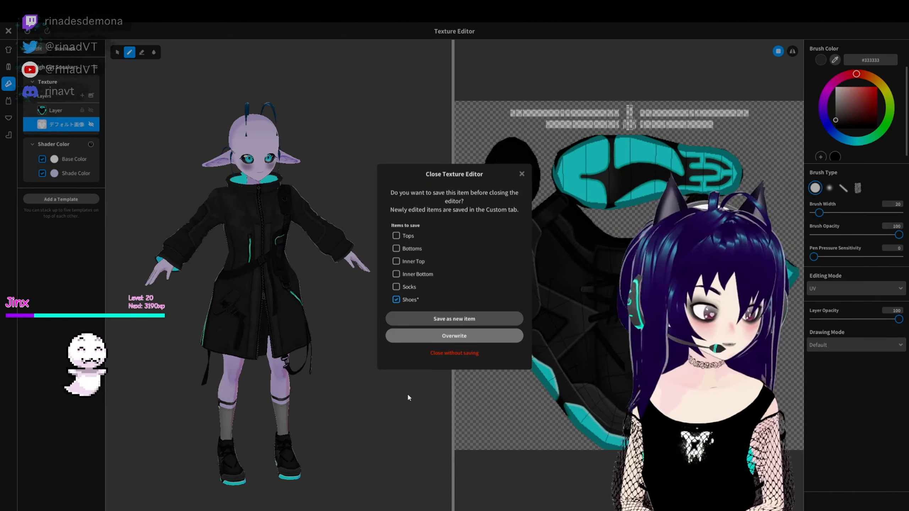
- Dress the avatar in the mismatched long and short preset socks and the custom black lace-up boots
click(8, 186)
click(79, 392)
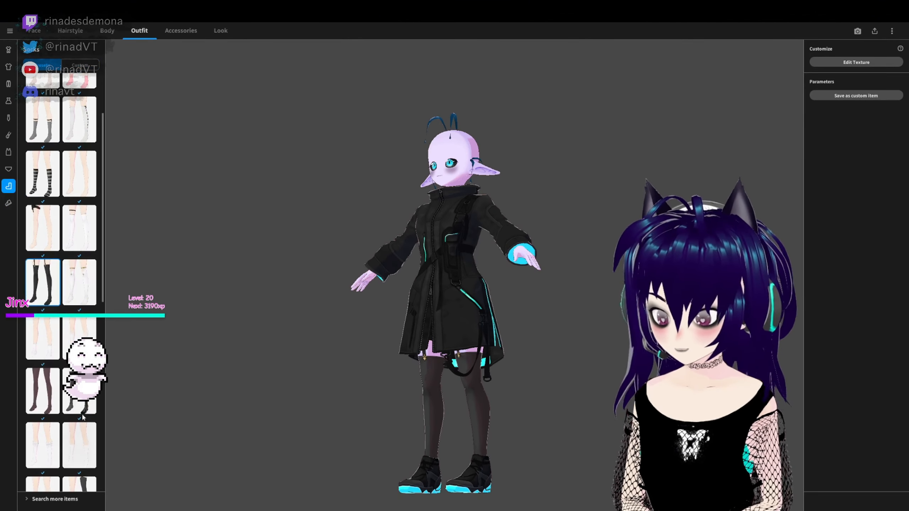
click(8, 203)
click(41, 246)
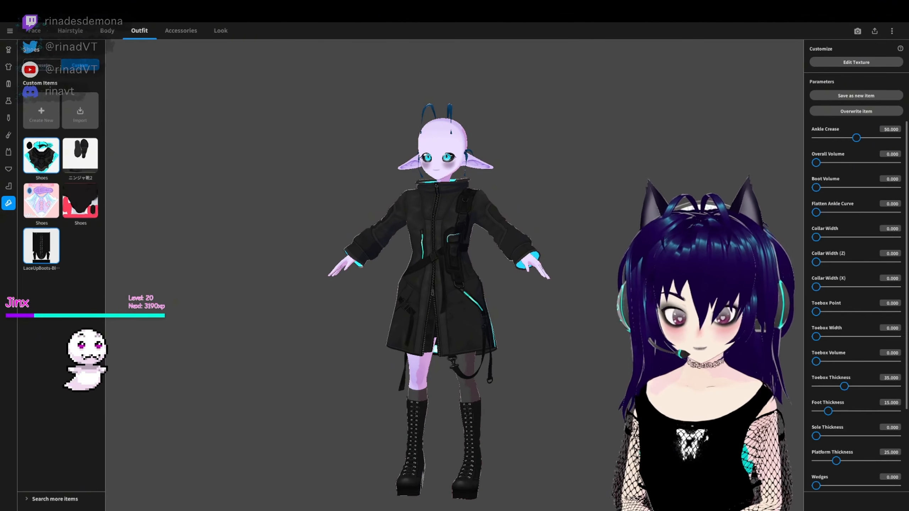
right_drag(259, 351, 297, 349)
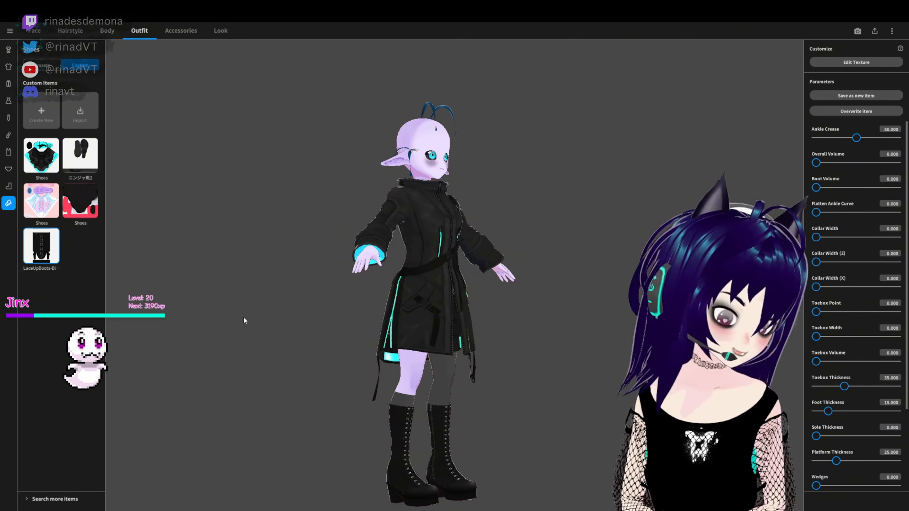
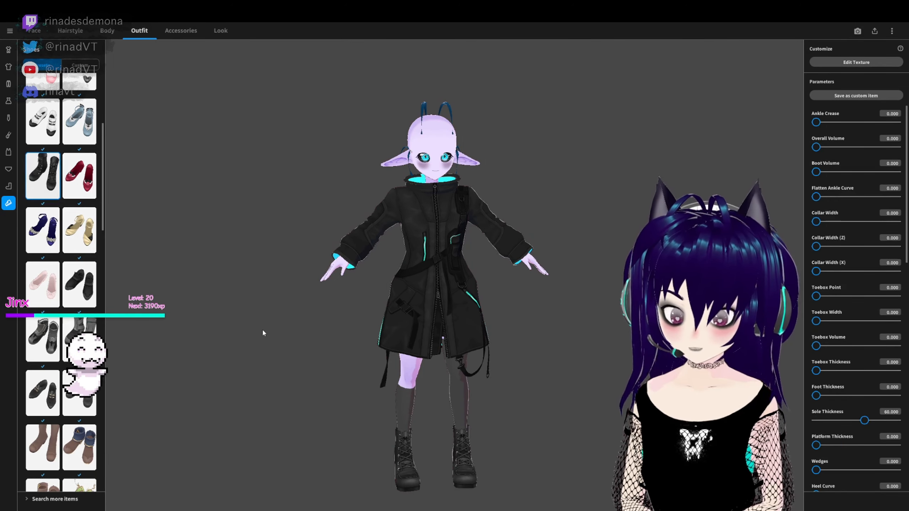
- Try the preset gray platform boots and the preset heeled shoes with purple galaxy socks on the avatar
mouse_move(263, 331)
right_down()
mouse_move(287, 330)
mouse_move(278, 330)
right_up()
scroll(86, 342, down, 2)
click(80, 286)
right_drag(380, 419, 345, 419)
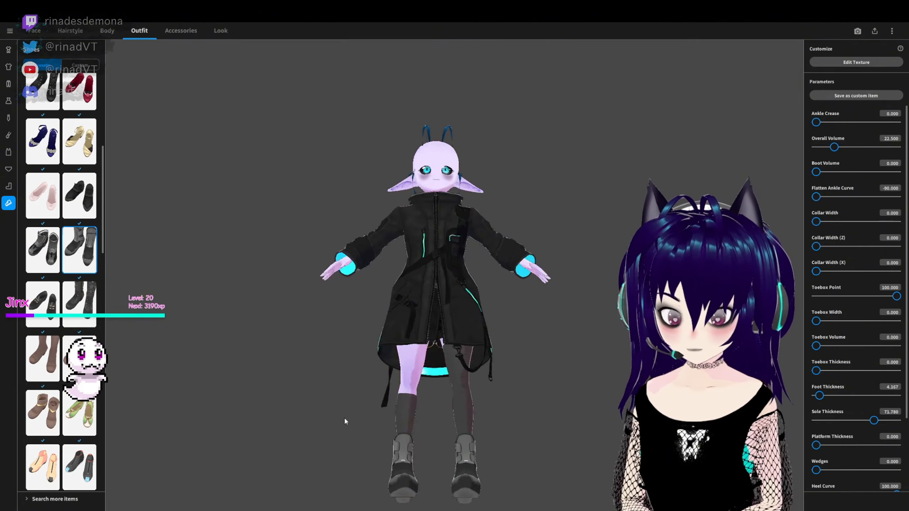
scroll(79, 323, down, 3)
scroll(79, 322, down, 4)
click(79, 341)
scroll(80, 341, down, 6)
click(79, 345)
right_drag(193, 433, 208, 434)
scroll(80, 286, down, 15)
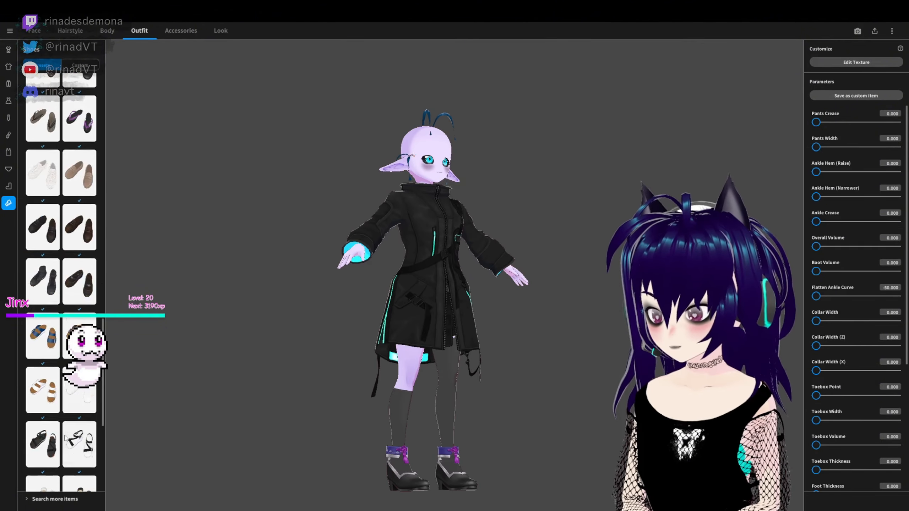
- Try the preset tall black buckled boots with gray cuffs on the avatar
scroll(79, 250, up, 12)
click(80, 250)
right_drag(587, 408, 475, 383)
scroll(71, 305, up, 10)
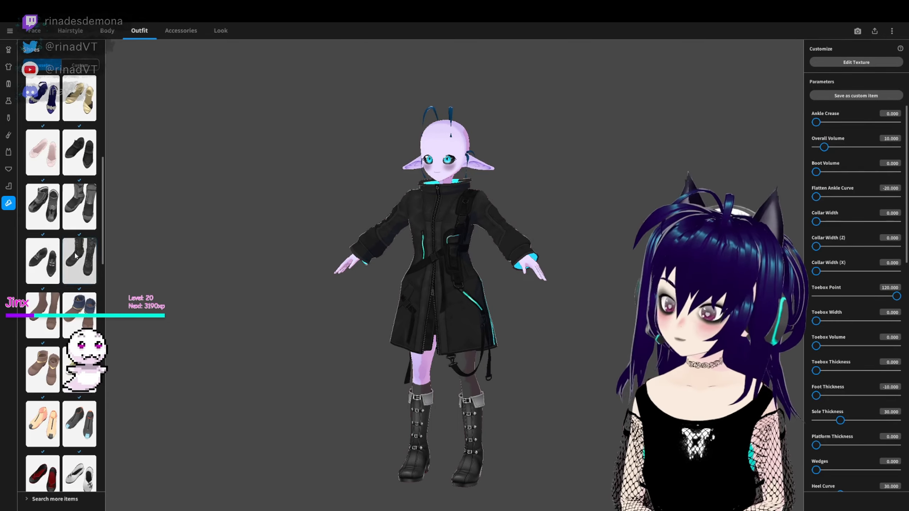
click(81, 241)
scroll(80, 269, up, 6)
click(45, 299)
- Put the custom black lace-up boots back on the avatar and set their Toebox Thickness to 100
click(80, 66)
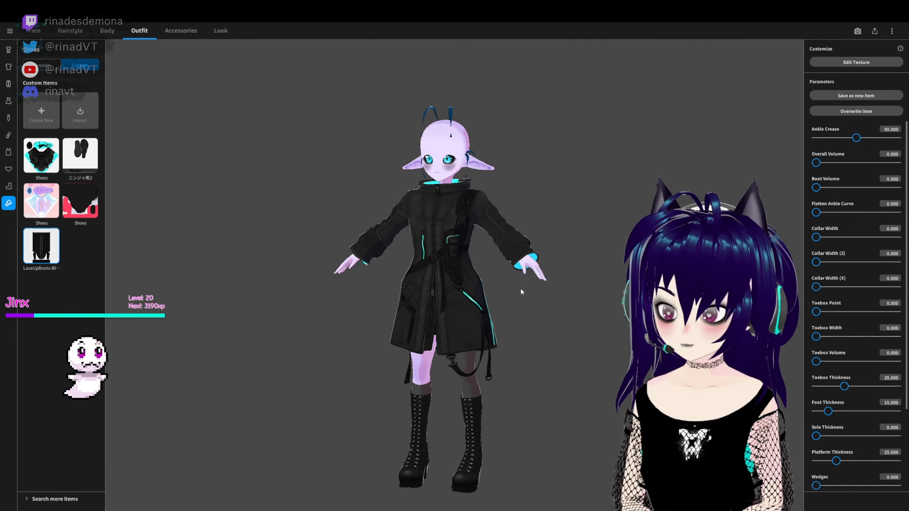
click(41, 246)
right_drag(766, 323, 673, 326)
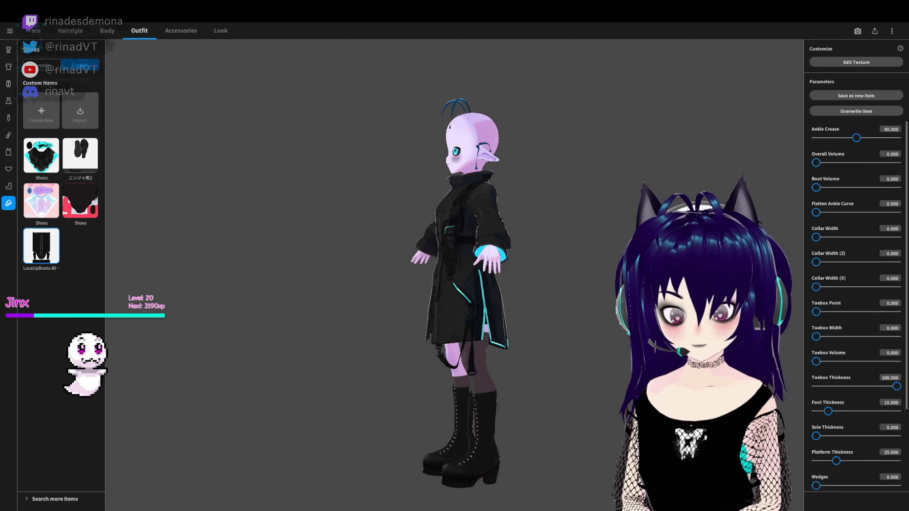
- Set the boots' Overall Volume to about 22.2, Flatten Ankle Curve to 38.8, Collar Width to 17.4 and Foot Thickness to 0
drag(816, 237, 847, 238)
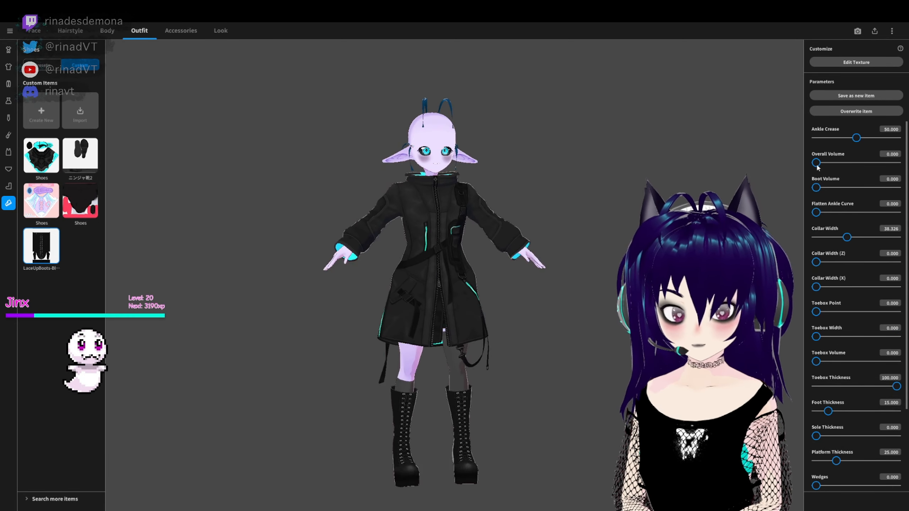
drag(815, 163, 863, 164)
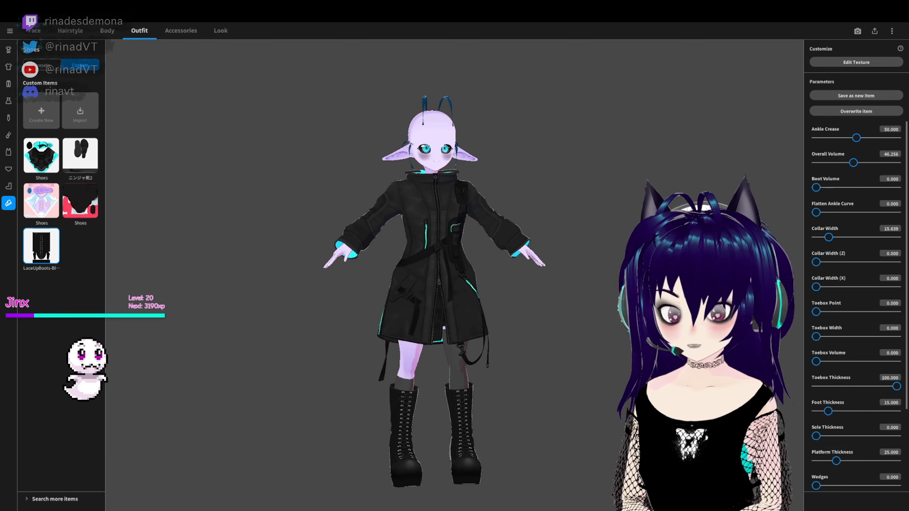
right_drag(654, 390, 769, 406)
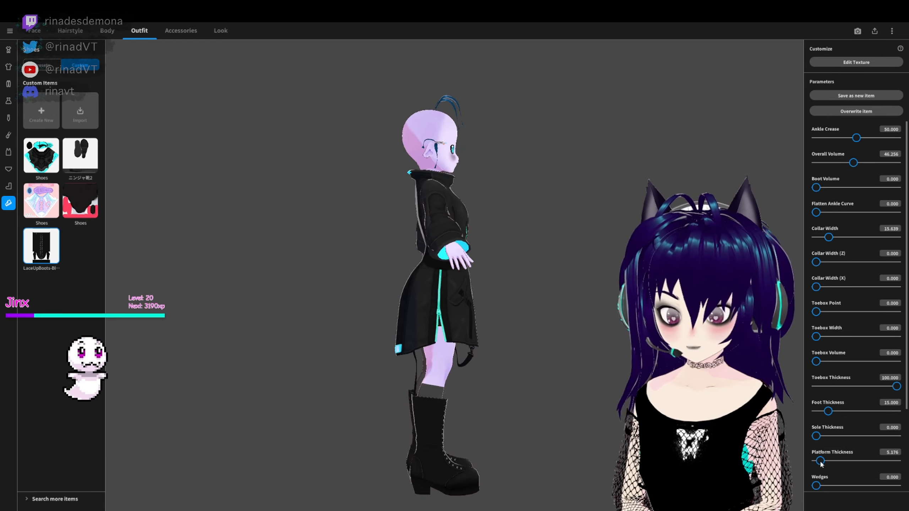
right_drag(769, 441, 653, 422)
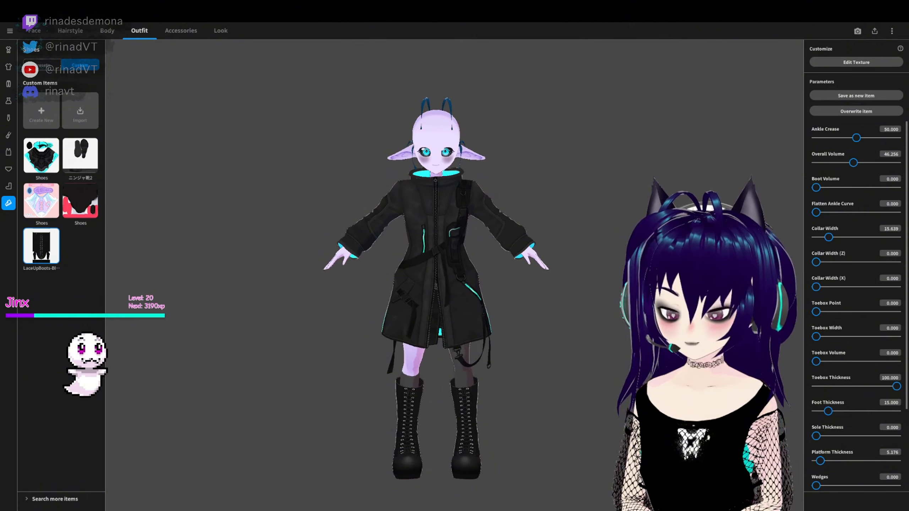
right_drag(404, 245, 543, 369)
drag(853, 162, 834, 163)
right_drag(733, 251, 666, 254)
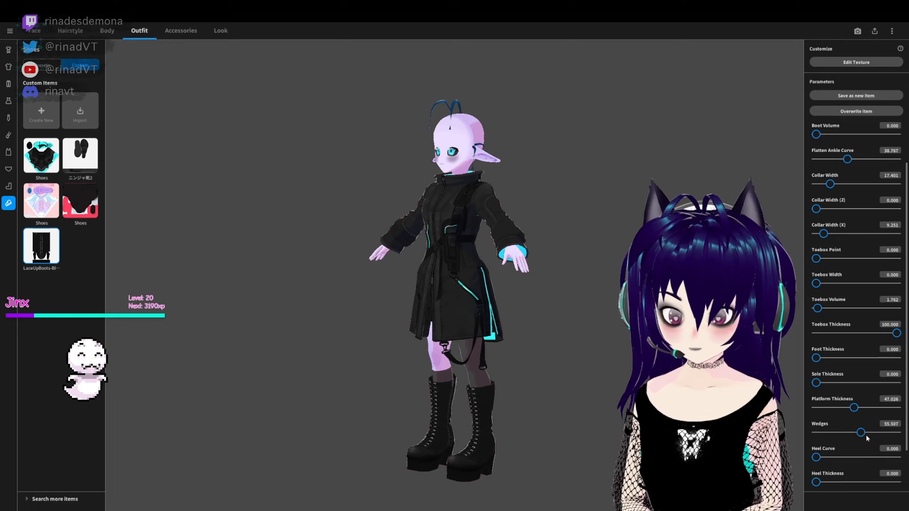
- Set the boots' Platform Thickness to about 47, Wedges to 1.8, Sole Thickness to 23.3 and Shorten Heel to 0
drag(866, 438, 856, 471)
scroll(826, 456, down, 1)
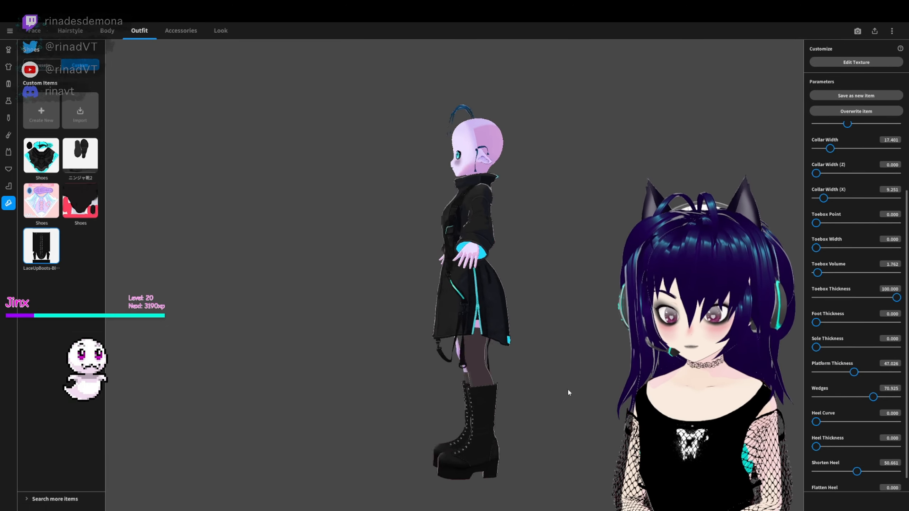
right_drag(570, 391, 797, 436)
scroll(817, 477, down, 1)
mouse_move(815, 479)
mouse_down()
mouse_move(902, 482)
mouse_move(813, 479)
mouse_up()
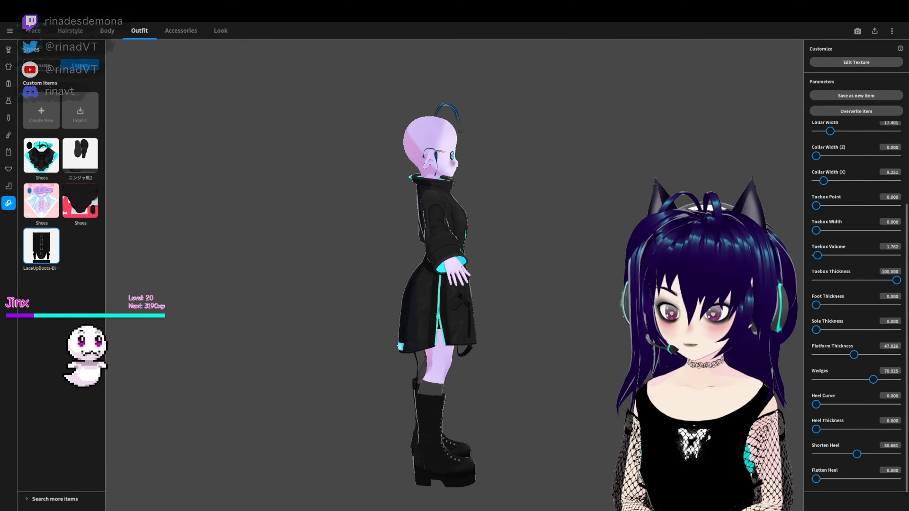
drag(857, 454, 813, 454)
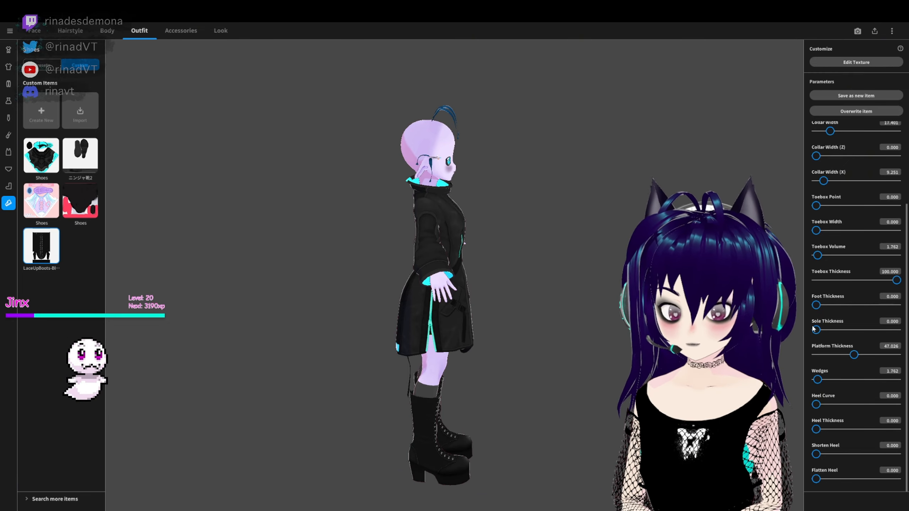
right_drag(816, 296, 587, 294)
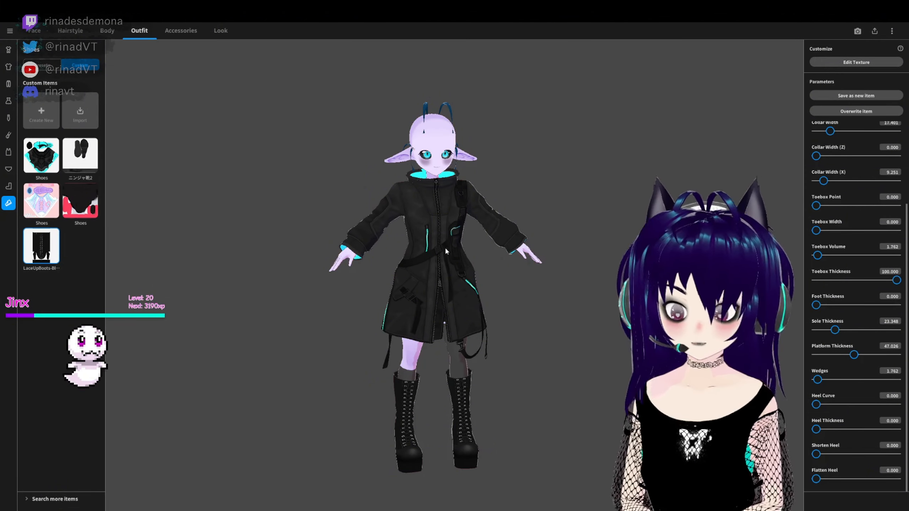
right_drag(587, 295, 511, 405)
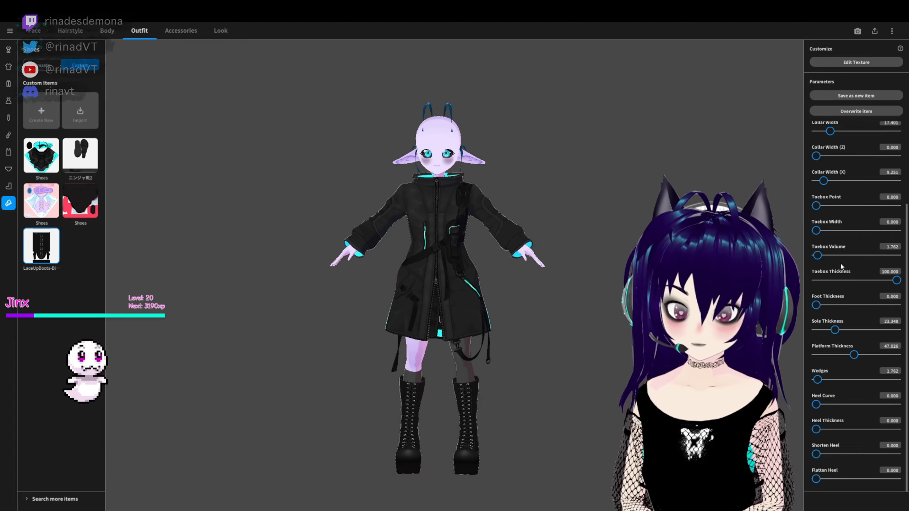
- Set the boots' Collar Width (Z) to about 5.5, Collar Width (X) to 11.5 and Ankle Crease to 100
scroll(841, 267, up, 2)
mouse_move(816, 212)
mouse_down()
mouse_move(861, 211)
mouse_move(829, 211)
mouse_up()
right_drag(536, 387, 573, 386)
drag(823, 236, 836, 237)
right_drag(573, 387, 537, 387)
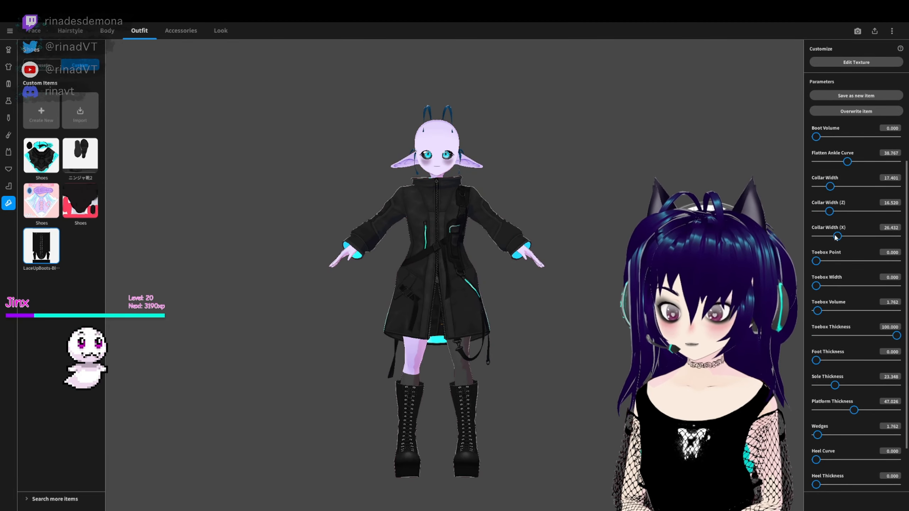
drag(830, 212, 820, 212)
mouse_move(537, 387)
right_down()
mouse_move(572, 386)
mouse_move(537, 386)
right_up()
scroll(846, 233, up, 2)
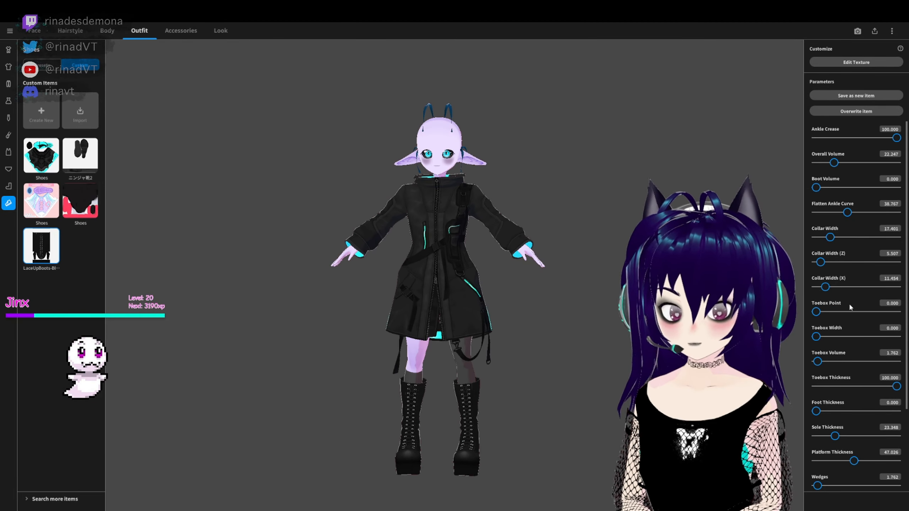
scroll(841, 372, down, 3)
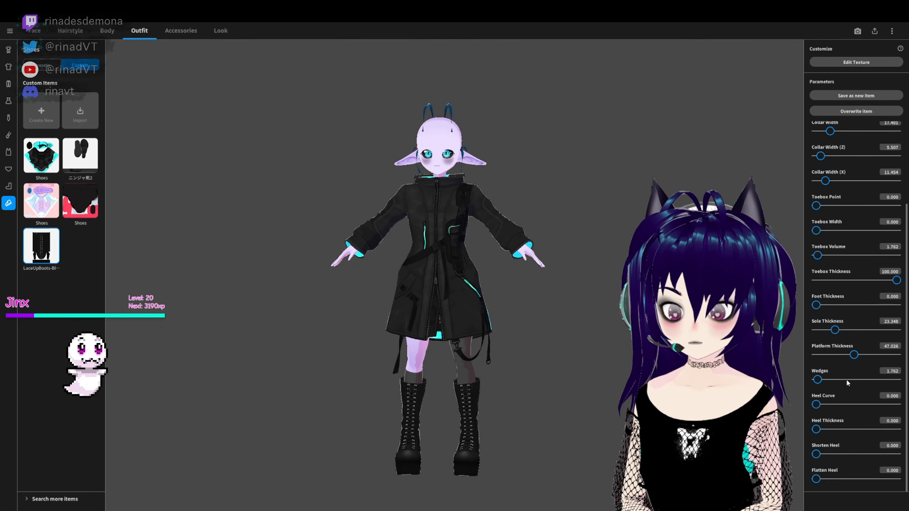
mouse_move(751, 387)
right_down()
mouse_move(644, 388)
mouse_move(751, 387)
right_up()
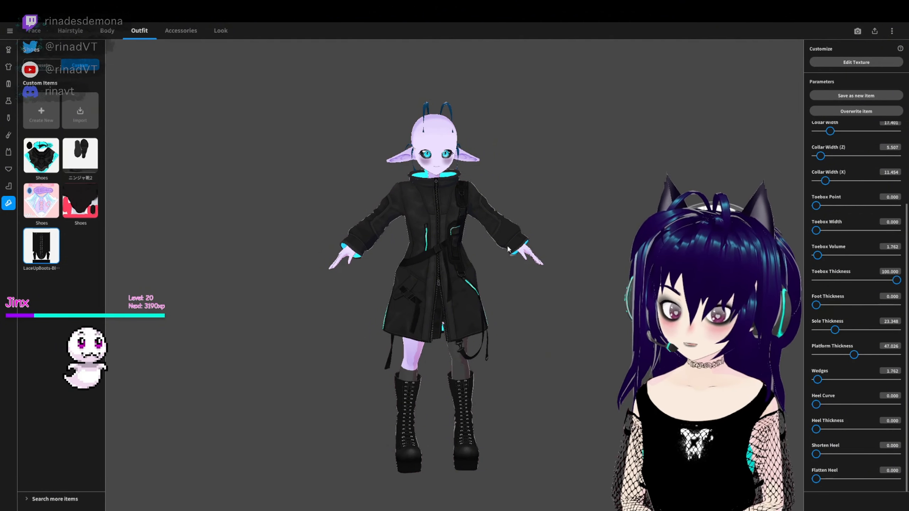
- Open the front antenna hair in the hairstyle editor and give Freehand Group 1 the dark purple hair material
click(70, 30)
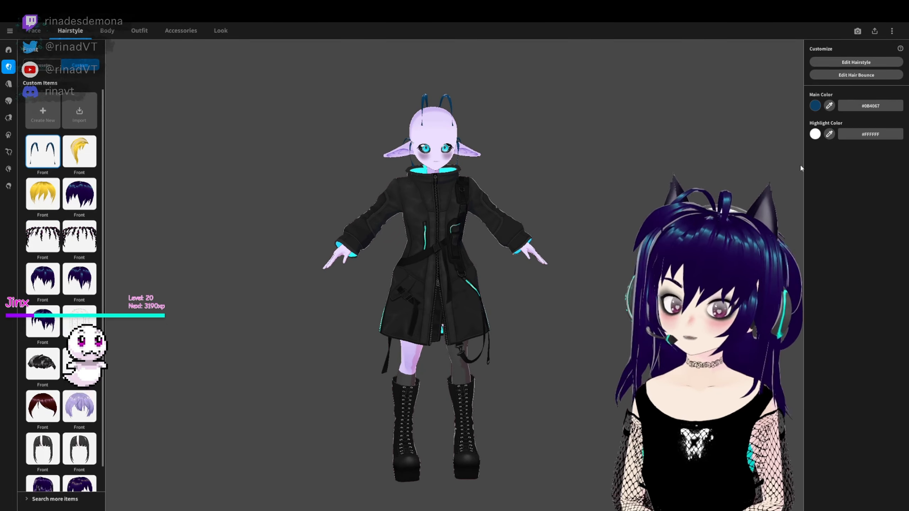
click(856, 61)
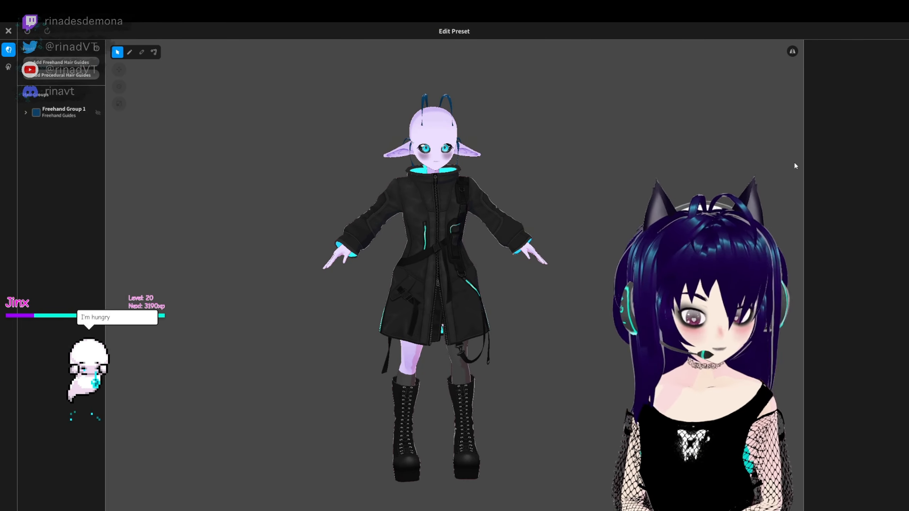
click(61, 112)
click(843, 110)
click(251, 144)
right_drag(229, 144, 401, 117)
scroll(374, 115, up, 3)
middle_drag(435, 53, 440, 148)
scroll(440, 148, up, 5)
click(63, 112)
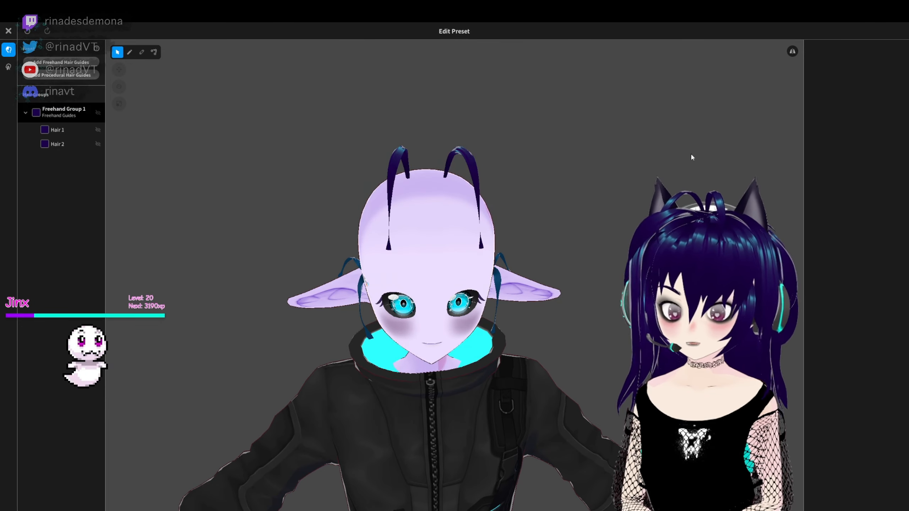
- Give the side hair's Freehand Group 1 the same dark purple material and overwrite the saved side hairstyle
scroll(858, 375, down, 2)
drag(856, 359, 856, 363)
click(8, 31)
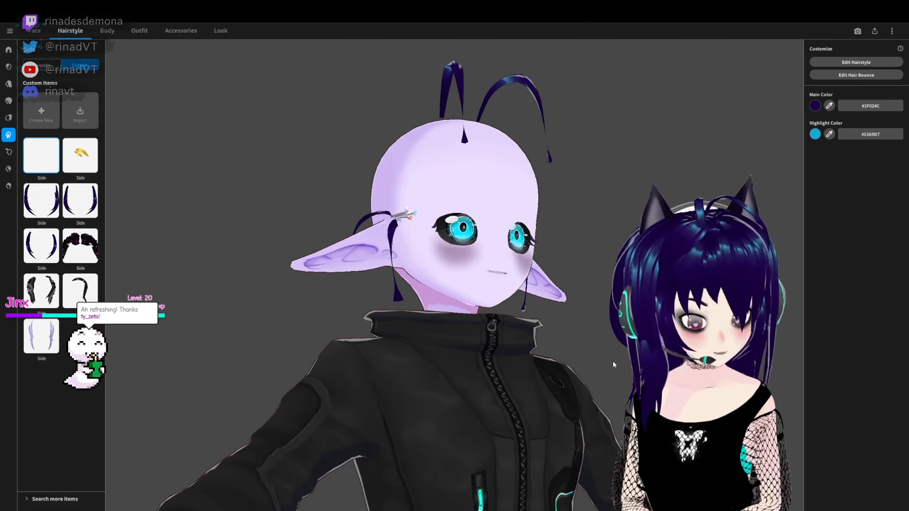
right_drag(612, 360, 610, 338)
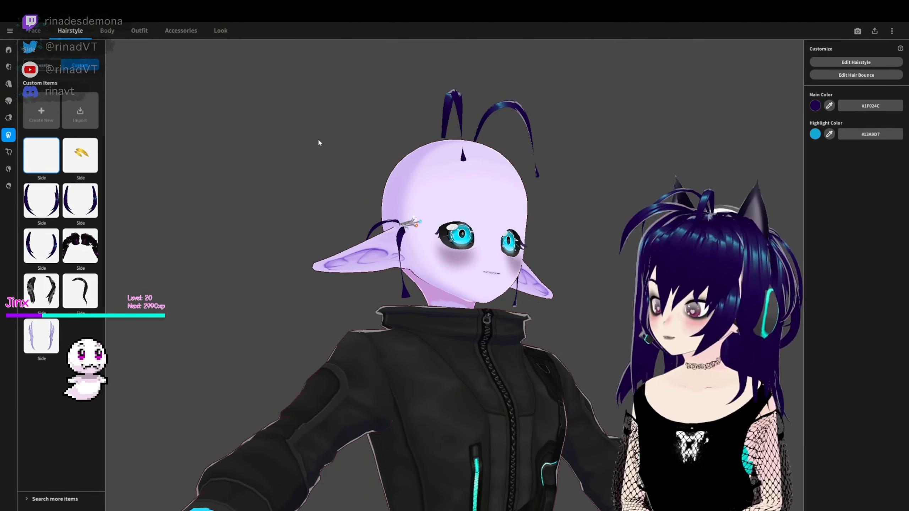
scroll(382, 335, up, 3)
right_drag(426, 312, 543, 307)
scroll(543, 306, up, 2)
scroll(542, 305, down, 3)
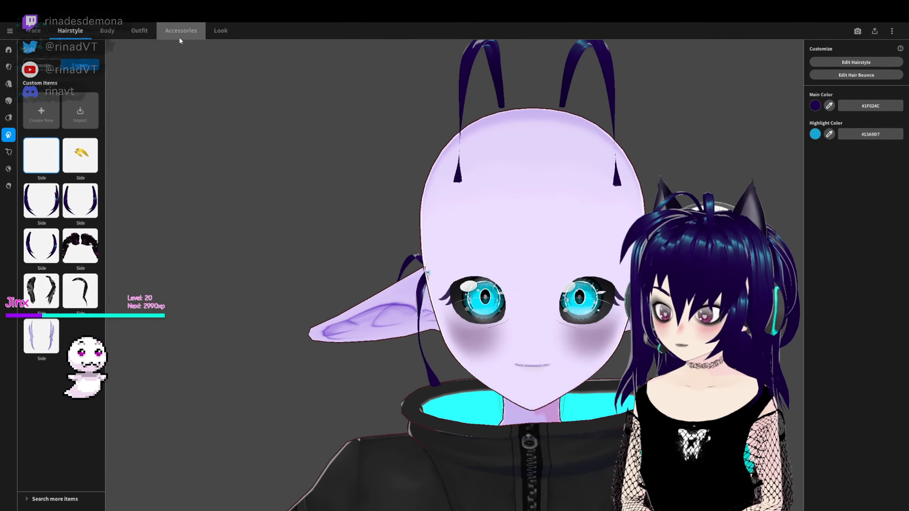
- Add a Cat Tail accessory and color it dark purple #1C0247 by sampling the antenna hair
click(179, 35)
scroll(500, 212, down, 5)
right_drag(500, 212, 491, 294)
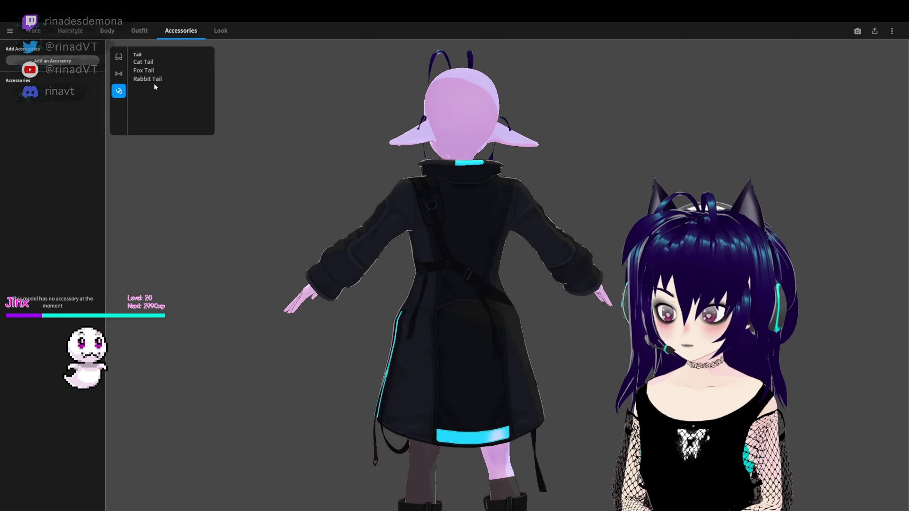
click(144, 62)
click(829, 106)
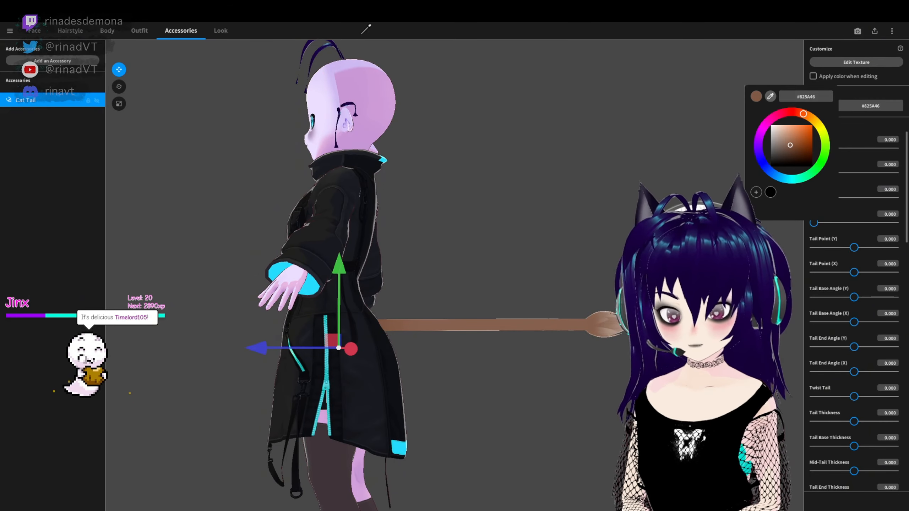
click(331, 47)
- Bend the tail upward by setting Tail Curve 1 to about 0.819 and Tail Curve 2 to 0.590
right_drag(690, 229, 691, 256)
click(853, 148)
click(856, 173)
right_drag(515, 241, 492, 227)
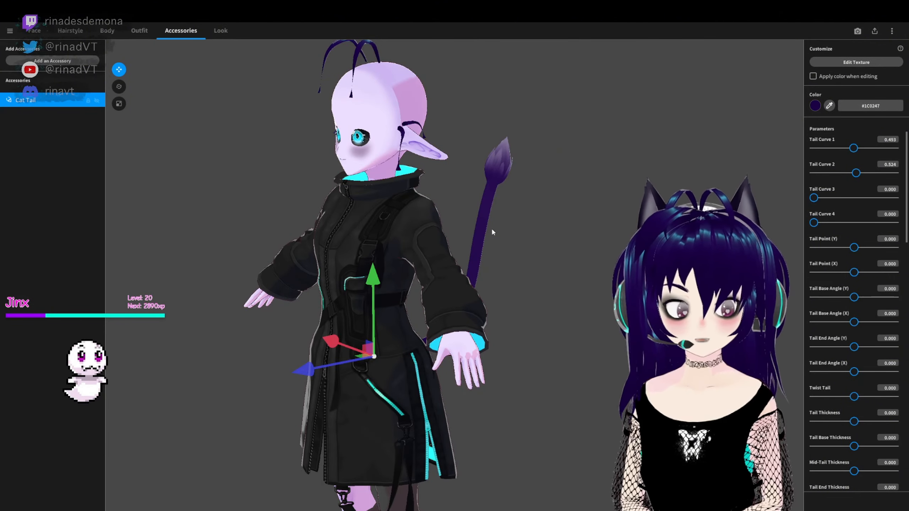
right_drag(510, 263, 682, 284)
drag(856, 173, 873, 173)
right_drag(526, 272, 673, 247)
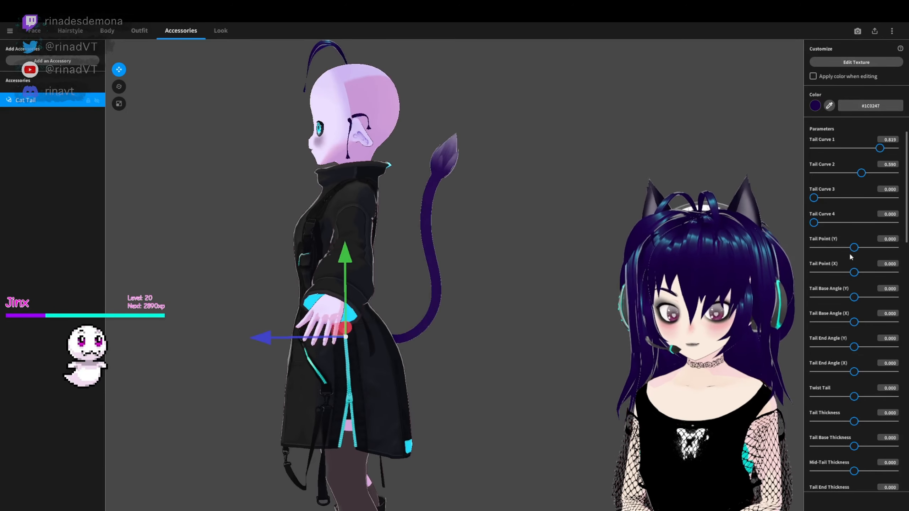
- Set the tail's Tail Point (Y) to about -0.048 and Tail Point (X) to 0.568
drag(854, 247, 852, 247)
drag(855, 273, 877, 274)
right_drag(530, 251, 637, 251)
- Recolor the cat tail to the darker purple #140135 by sampling the antenna hair again
right_drag(530, 207, 801, 218)
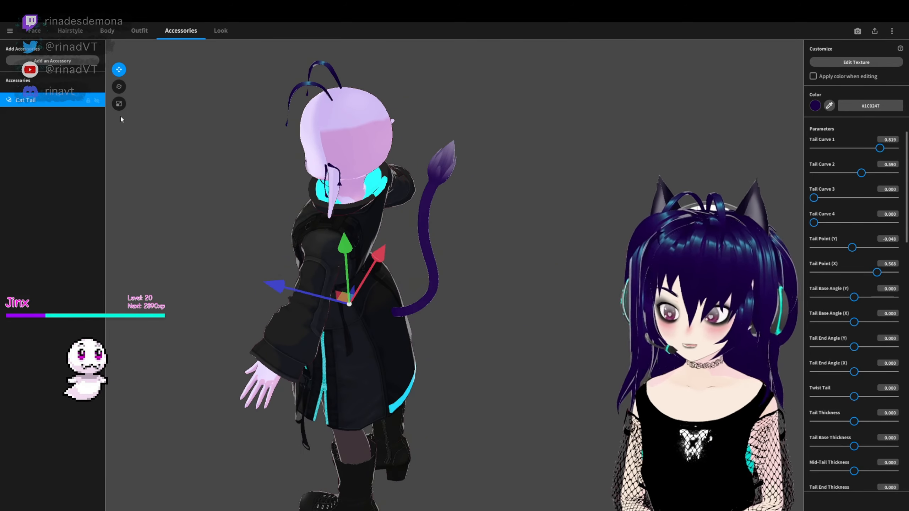
click(337, 78)
middle_drag(401, 72, 519, 93)
scroll(349, 201, up, 3)
click(26, 101)
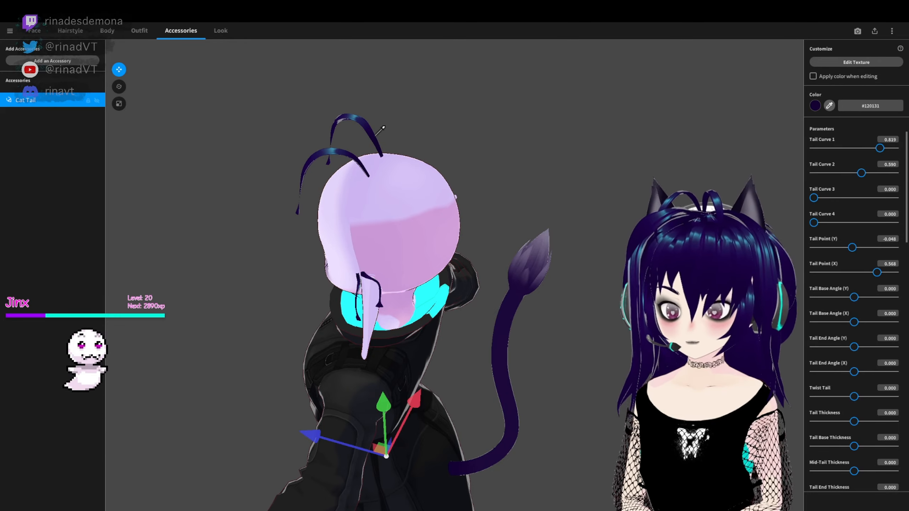
click(600, 222)
click(60, 101)
- Set the tail's Tail Base Angle (Y) to about 0.035 and Twist Tail to -0.841
right_drag(601, 224, 558, 205)
drag(854, 297, 856, 298)
right_drag(572, 215, 518, 215)
drag(854, 397, 810, 410)
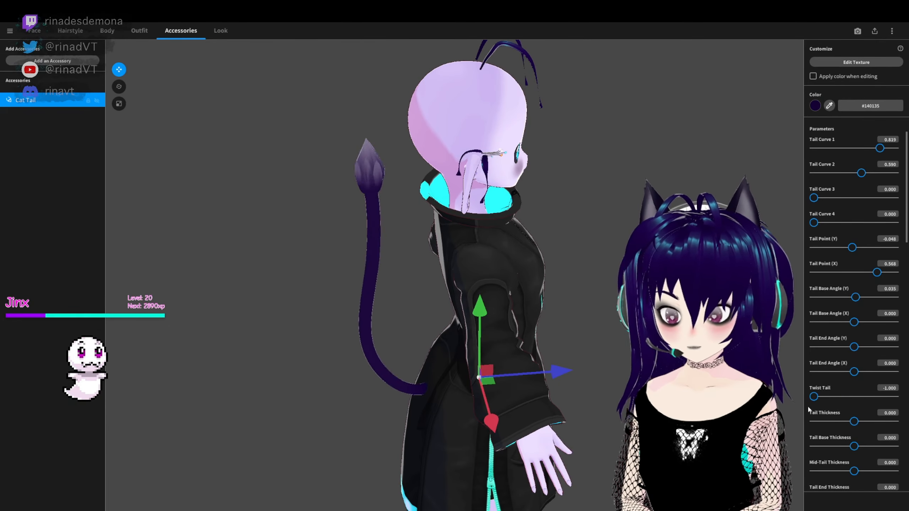
right_drag(572, 215, 465, 214)
mouse_move(813, 397)
mouse_down()
mouse_move(830, 402)
mouse_move(810, 401)
mouse_up()
right_drag(573, 215, 519, 214)
mouse_move(814, 397)
mouse_down()
mouse_move(876, 400)
mouse_move(810, 401)
mouse_up()
right_drag(573, 214, 412, 215)
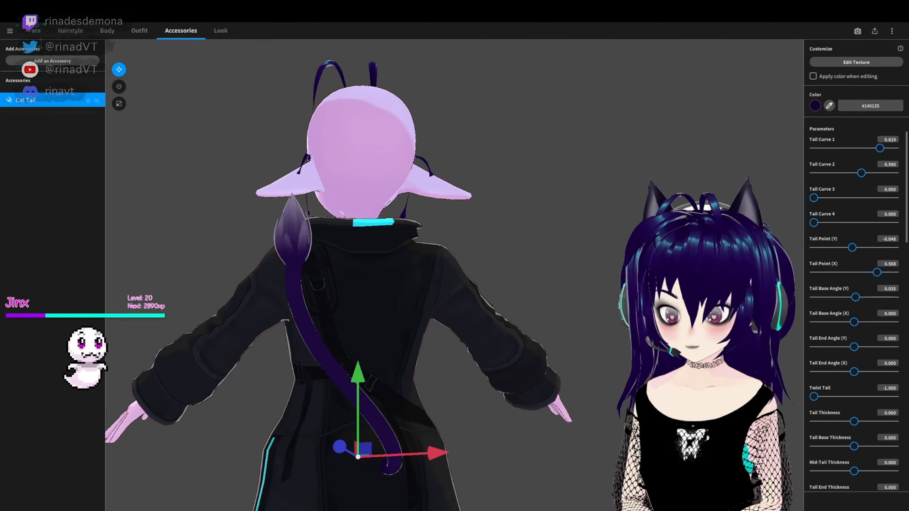
right_drag(583, 325, 662, 323)
drag(814, 396, 820, 397)
right_drag(609, 323, 698, 323)
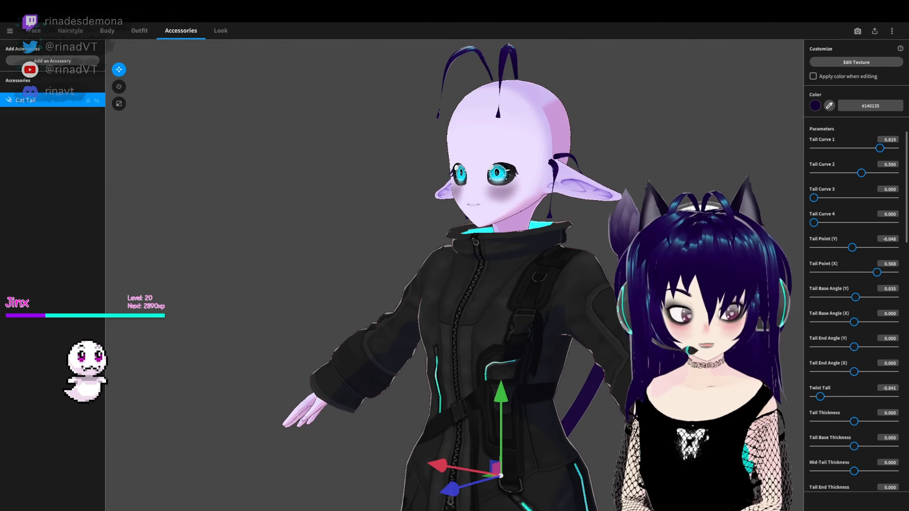
- Set Tail Thickness to about -56.4, Tail Base Thickness to 28.2, Mid-Tail Thickness to 0.9 and Tail End Thickness to 7.5
drag(837, 432, 842, 426)
right_drag(572, 287, 483, 286)
drag(854, 446, 848, 447)
right_drag(573, 287, 537, 286)
drag(848, 447, 850, 475)
right_drag(573, 287, 518, 286)
scroll(537, 287, down, 2)
drag(830, 446, 857, 478)
scroll(831, 457, down, 1)
scroll(849, 451, down, 3)
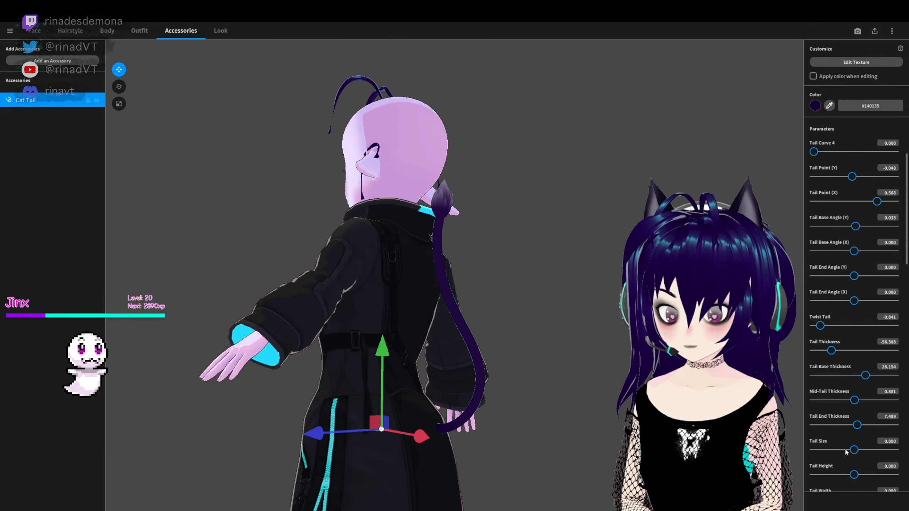
- Set the cat tail's Tail Size to 0.837
scroll(848, 451, down, 2)
drag(854, 415, 879, 414)
mouse_move(466, 286)
right_down()
mouse_move(572, 286)
mouse_move(472, 287)
right_up()
scroll(841, 469, down, 3)
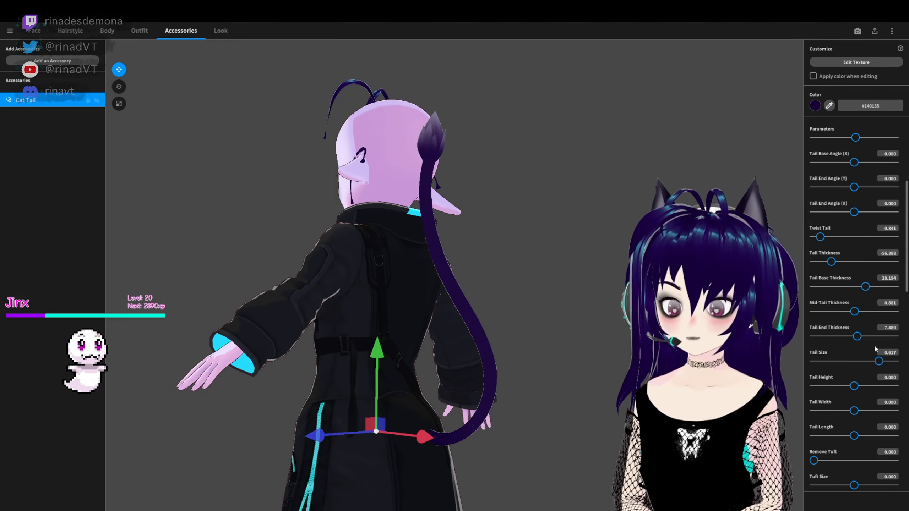
drag(878, 361, 888, 361)
- Set Twist Tail to -1.000, Tail Base Thickness to about 18.5, Mid-Tail Thickness to -17.6 and Tail End Thickness to -35.7
drag(820, 237, 813, 240)
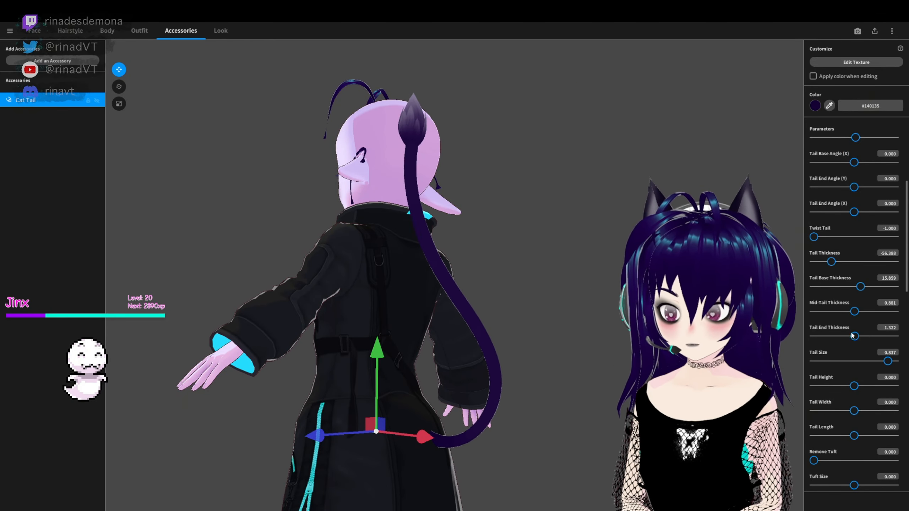
drag(854, 312, 847, 311)
right_drag(465, 287, 573, 286)
- Shape the tuft: Remove Tuft 0.075, Tuft Height 34.361, Tuft Width -100, Tuft Length -2.643, Tuft Tip (X) 0.881 and Twist Tuft -6.167
scroll(826, 422, down, 2)
drag(814, 425, 868, 440)
scroll(837, 429, down, 2)
scroll(858, 444, down, 1)
scroll(866, 426, down, 5)
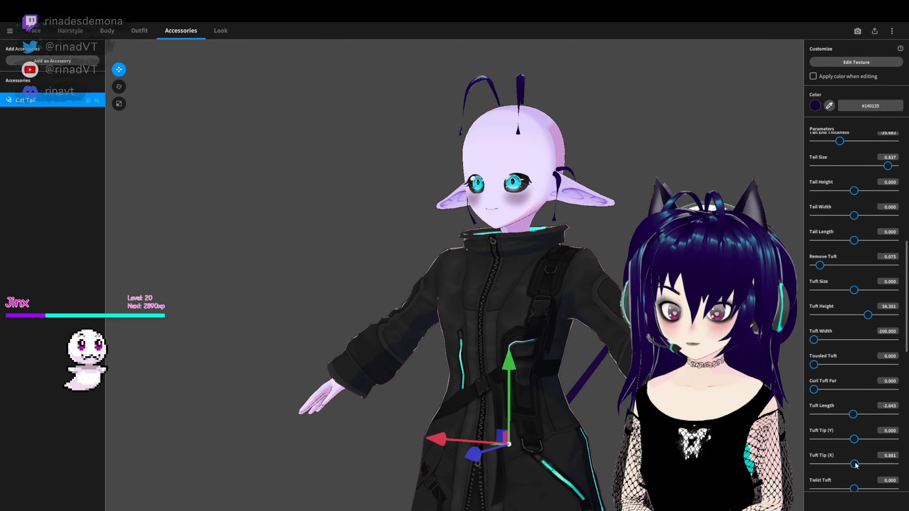
scroll(854, 465, down, 2)
drag(854, 453, 852, 454)
scroll(849, 452, down, 4)
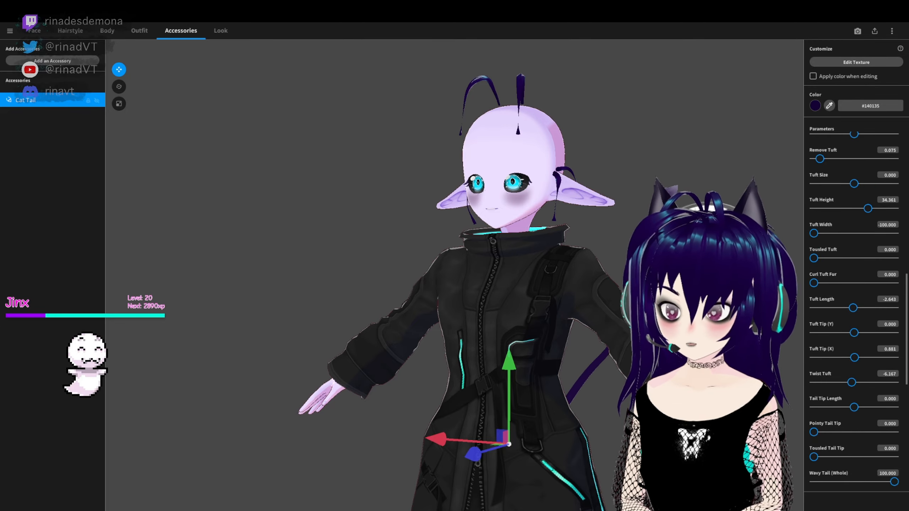
- Open the tail's texture for editing and set up a soft bright-cyan brush with width 50 and opacity 51
scroll(867, 473, up, 16)
scroll(591, 304, up, 2)
right_drag(591, 304, 494, 286)
right_drag(680, 258, 698, 315)
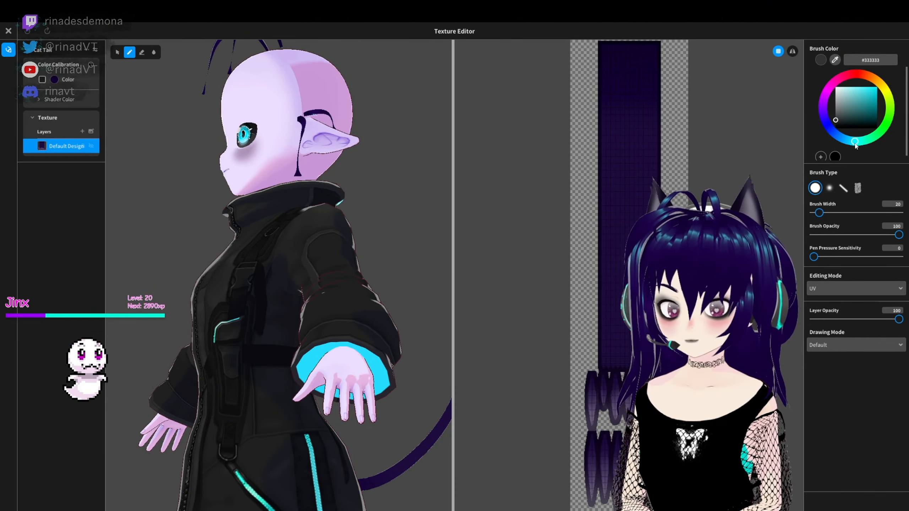
right_drag(441, 136, 370, 128)
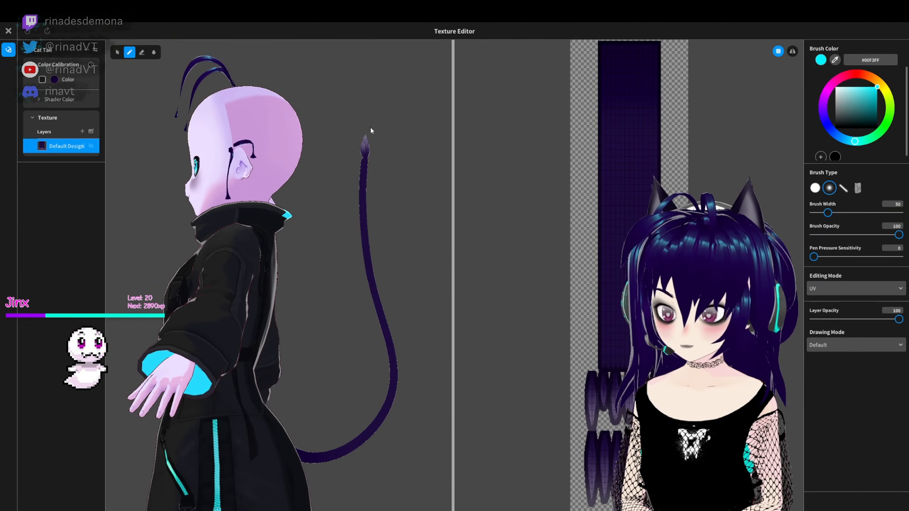
key(ctrl+z)
middle_drag(382, 156, 387, 275)
scroll(386, 275, up, 5)
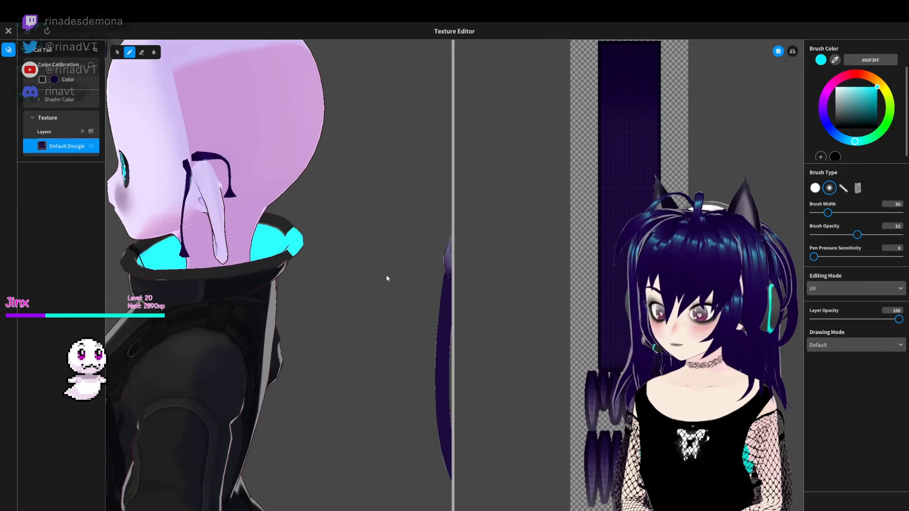
- Paint the tail's tuft pieces bright cyan so the whole tip is covered
right_drag(387, 274, 371, 345)
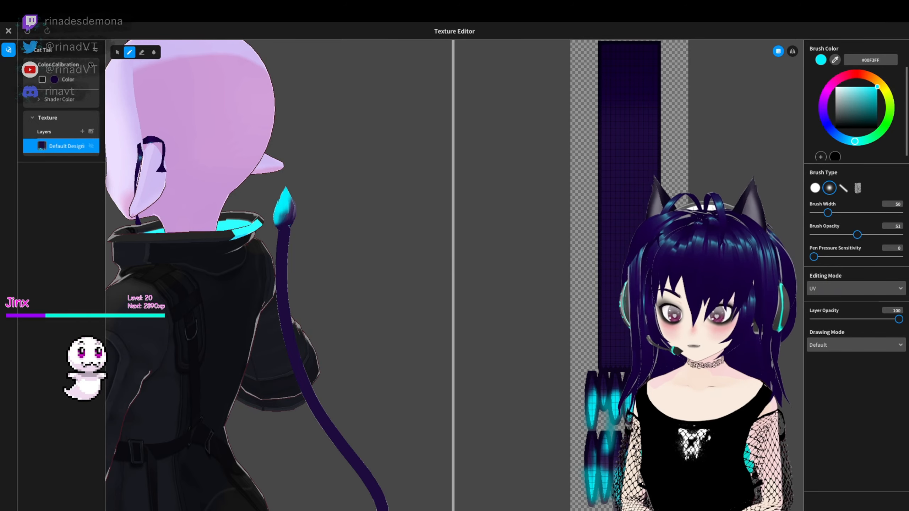
click(290, 216)
mouse_move(291, 272)
right_down()
mouse_move(327, 324)
mouse_move(311, 304)
mouse_move(336, 304)
right_up()
scroll(328, 324, down, 6)
scroll(336, 304, up, 2)
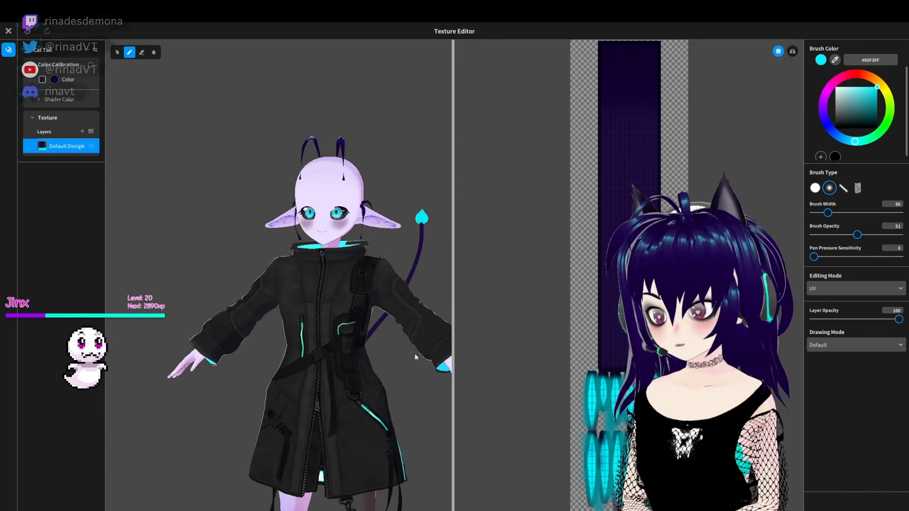
right_drag(414, 352, 433, 345)
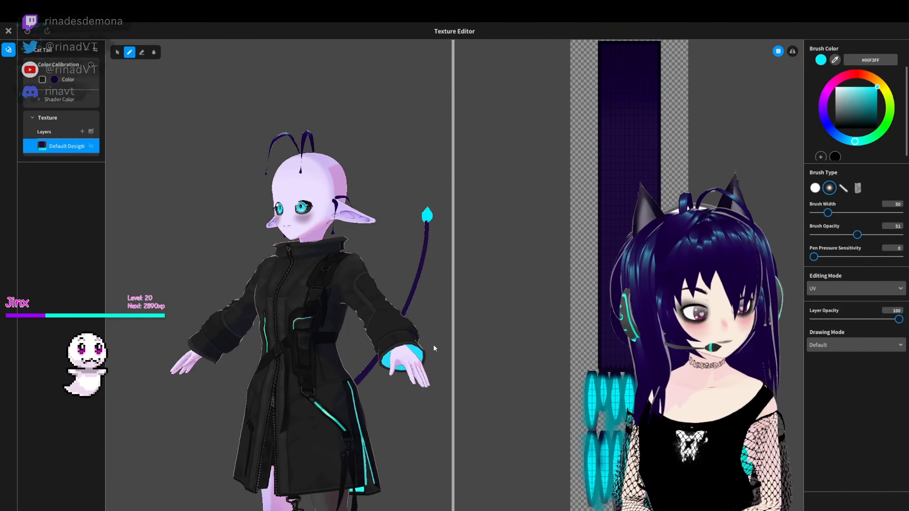
right_drag(444, 308, 372, 258)
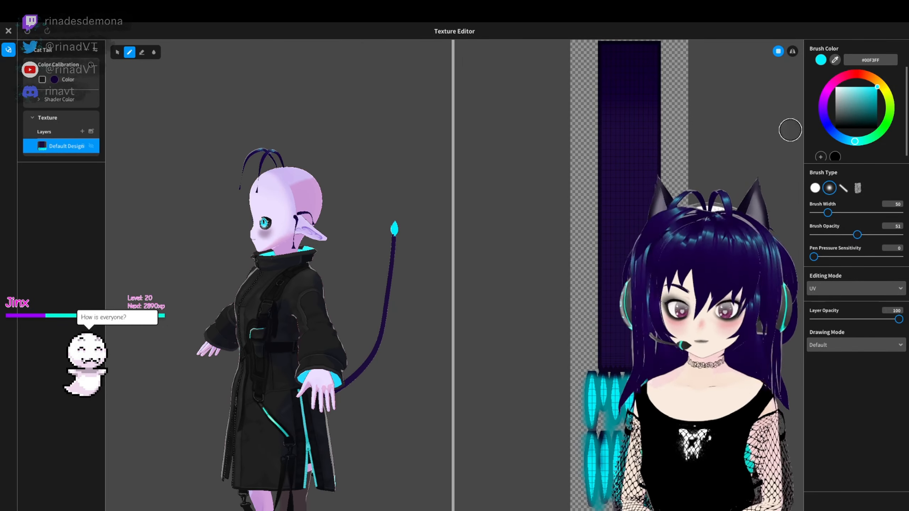
- Leave the texture editor, reselect the cat tail, and set Tail Tip Length to -59.031 and Twist Tuft to 7.048
click(8, 31)
right_drag(557, 186, 680, 215)
click(36, 100)
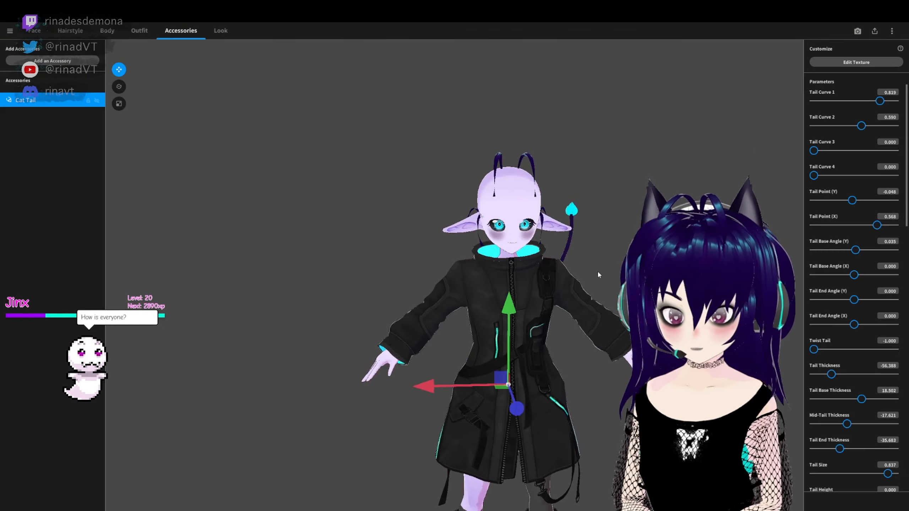
right_drag(597, 270, 579, 268)
scroll(821, 159, down, 10)
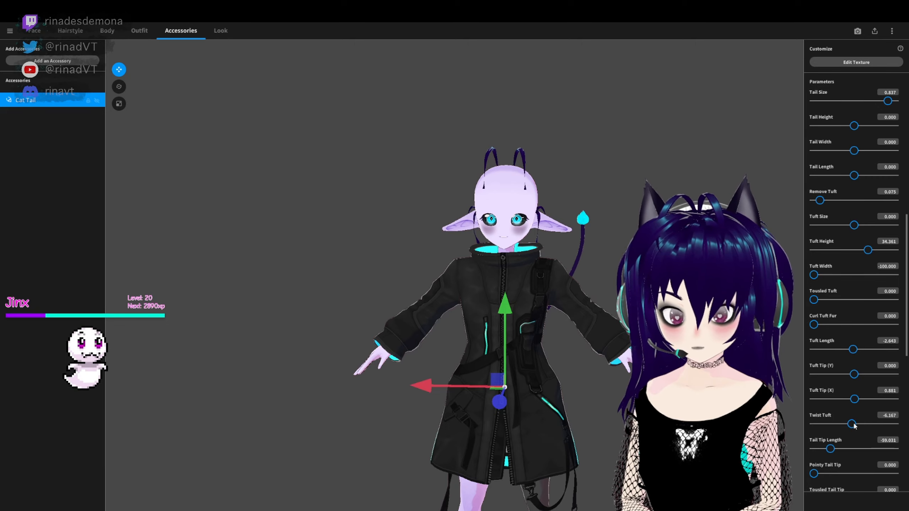
drag(852, 424, 857, 424)
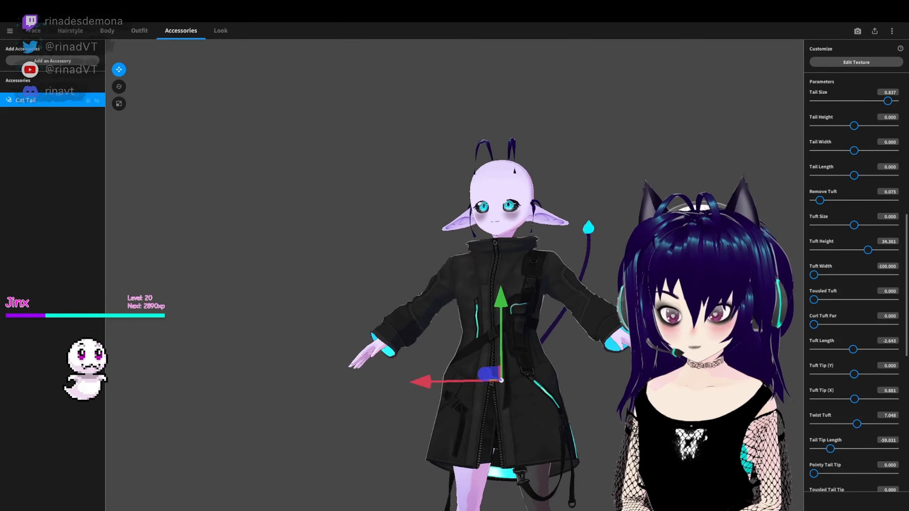
- Try a wavy tail by raising Wavy Tail (Base) to 100
scroll(818, 405, down, 3)
drag(814, 478, 896, 478)
right_drag(587, 322, 479, 322)
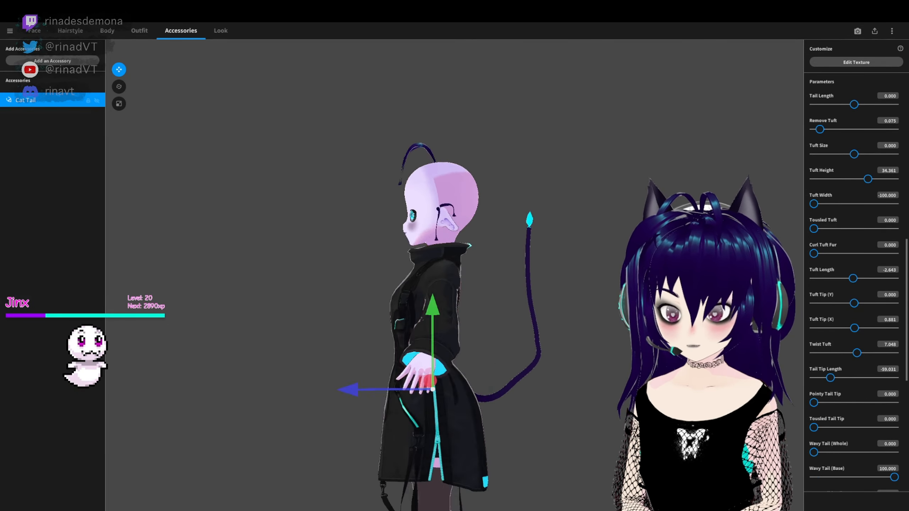
drag(814, 453, 872, 453)
mouse_move(587, 322)
right_down()
mouse_move(465, 322)
mouse_move(644, 312)
right_up()
scroll(859, 447, down, 2)
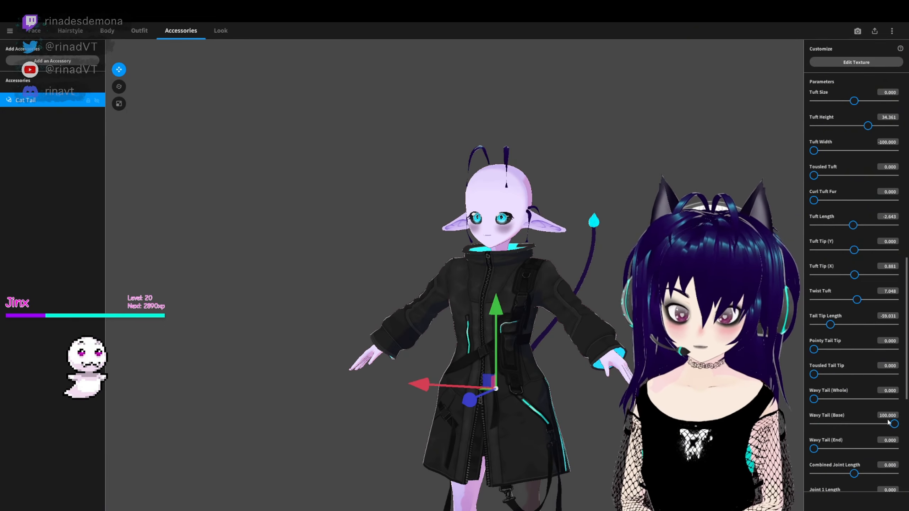
- Set Combined Joint Length to about -0.07, Joint 1 Length to -0.73, Joint 2 to 0.987, Joint 3 to -0.432 and Joint 5 to 0.405
drag(862, 476, 868, 475)
right_drag(716, 429, 537, 430)
scroll(854, 462, down, 2)
drag(869, 474, 895, 470)
right_drag(716, 437, 616, 437)
scroll(853, 442, down, 2)
drag(854, 442, 836, 442)
right_drag(716, 430, 558, 441)
scroll(859, 433, down, 2)
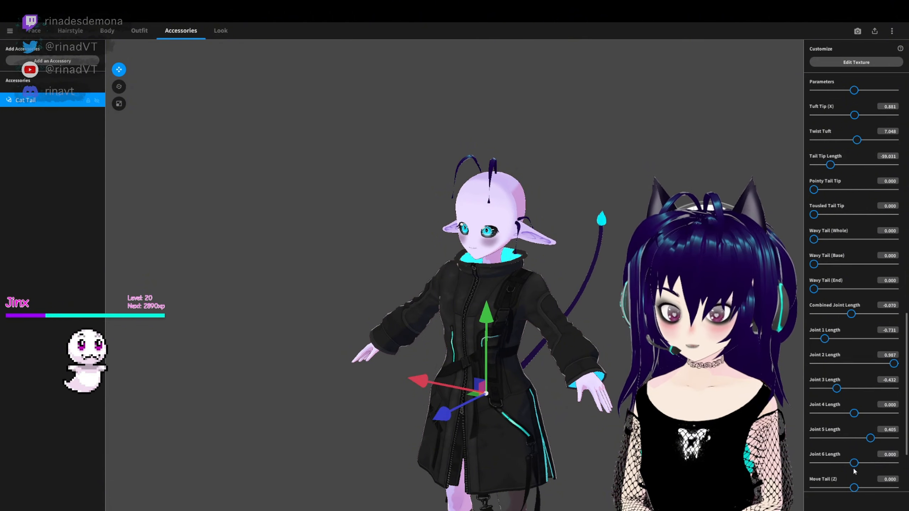
- Adjust the tail's Joint 6 Length and its position parameters, checking the shape from several angles
drag(839, 463, 864, 463)
right_drag(716, 430, 537, 429)
scroll(847, 454, down, 1)
drag(827, 478, 871, 477)
right_drag(537, 429, 680, 430)
scroll(853, 451, down, 2)
drag(854, 449, 848, 449)
right_drag(608, 430, 537, 409)
- Fine-tune the remaining parameters at the end of the tail's list and deselect the cat tail
drag(854, 474, 860, 474)
drag(859, 449, 858, 449)
scroll(844, 444, down, 1)
right_drag(501, 405, 622, 419)
mouse_move(861, 457)
mouse_down()
mouse_move(897, 467)
mouse_move(856, 466)
mouse_up()
drag(857, 434, 853, 433)
right_drag(663, 408, 573, 408)
drag(854, 457, 893, 467)
right_drag(591, 394, 662, 394)
drag(854, 482, 871, 481)
right_drag(698, 386, 715, 358)
click(687, 379)
middle_drag(715, 358, 680, 304)
scroll(680, 304, down, 4)
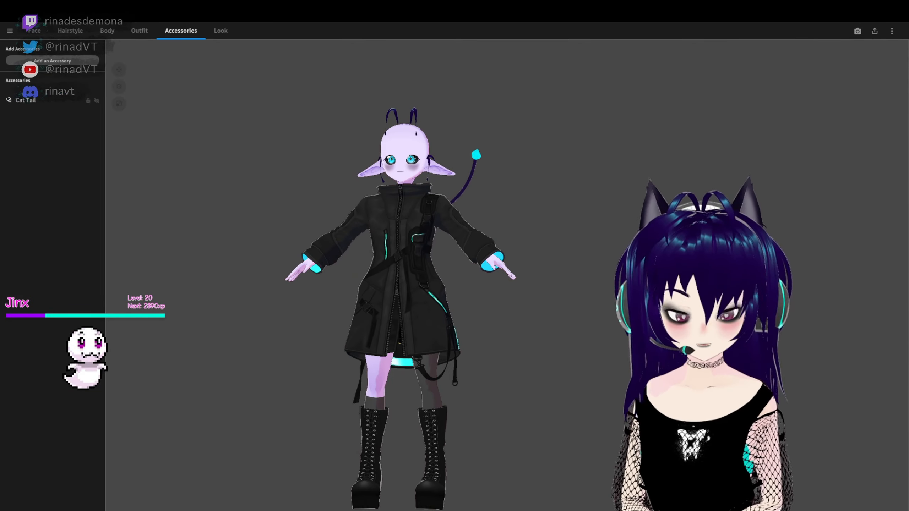
- Preview the avatar in the Photo Booth with X-axis wind and the Elated and LMAO animations, and return to the editor
middle_drag(614, 181, 606, 151)
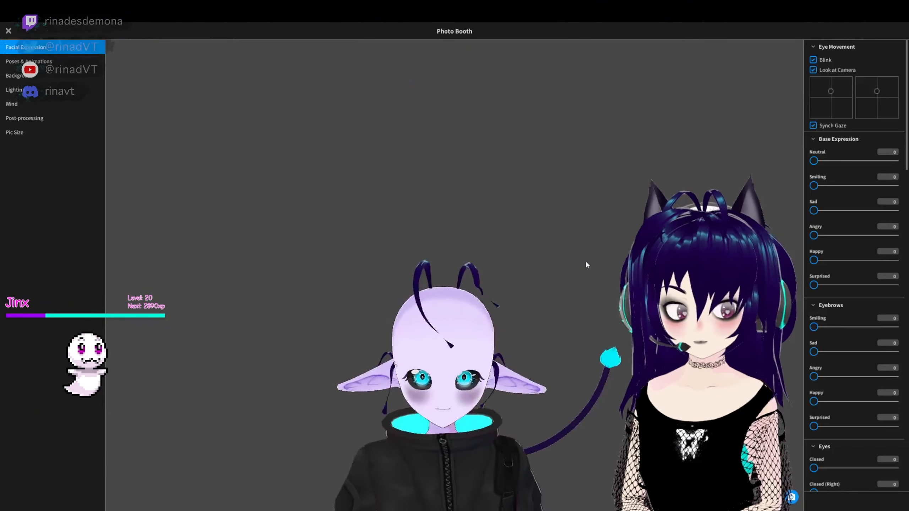
right_drag(422, 465, 538, 442)
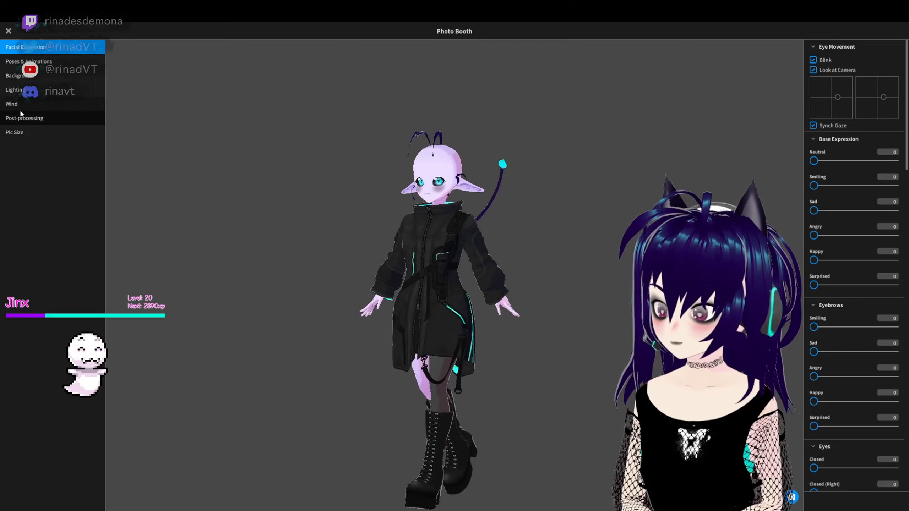
click(22, 117)
click(37, 106)
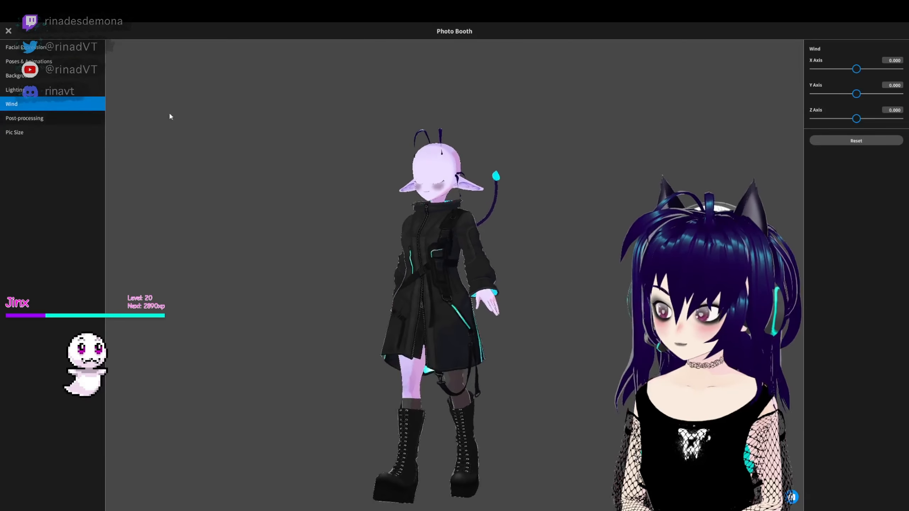
drag(856, 69, 900, 69)
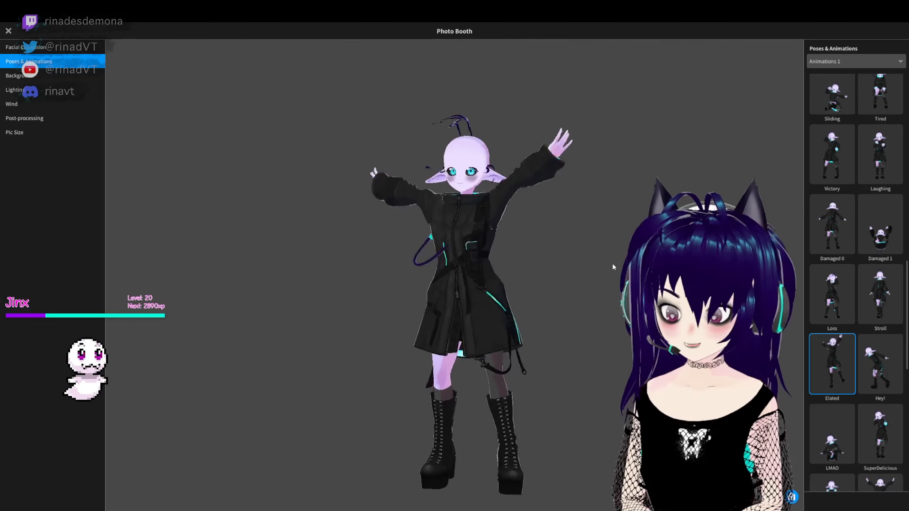
click(832, 434)
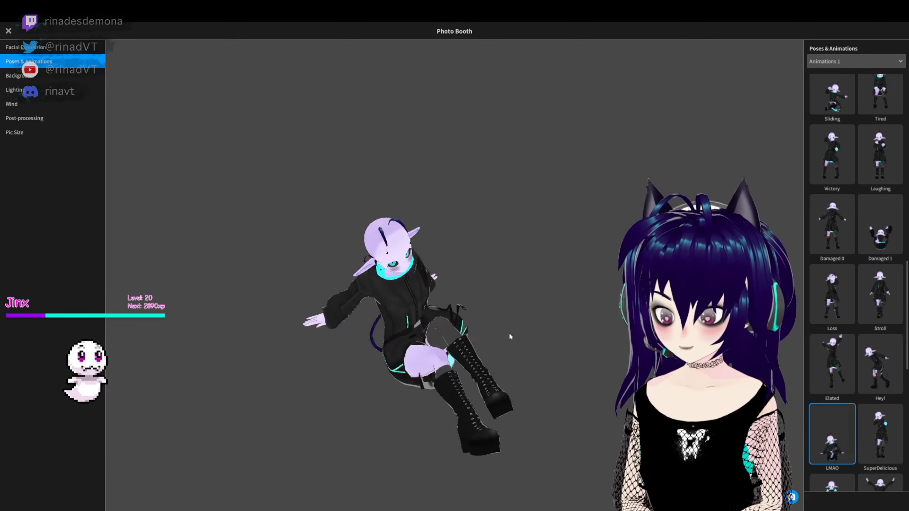
key(Escape)
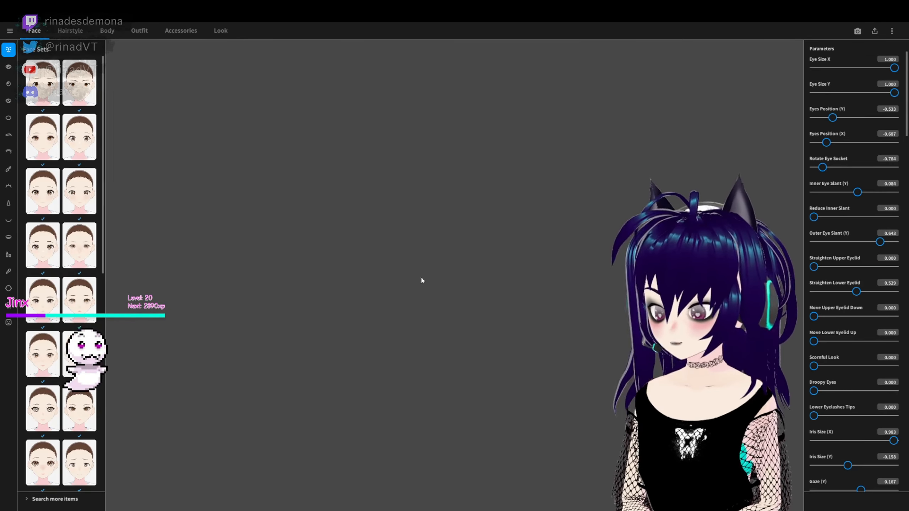
- Select the custom face paint with the temple marking and examine it on the side of the avatar's head
click(9, 306)
scroll(381, 213, up, 5)
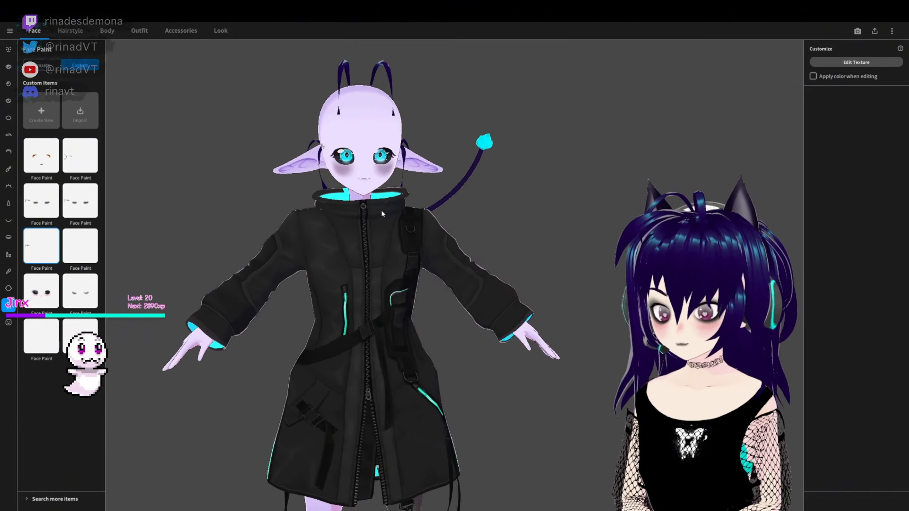
right_drag(382, 214, 280, 253)
click(62, 244)
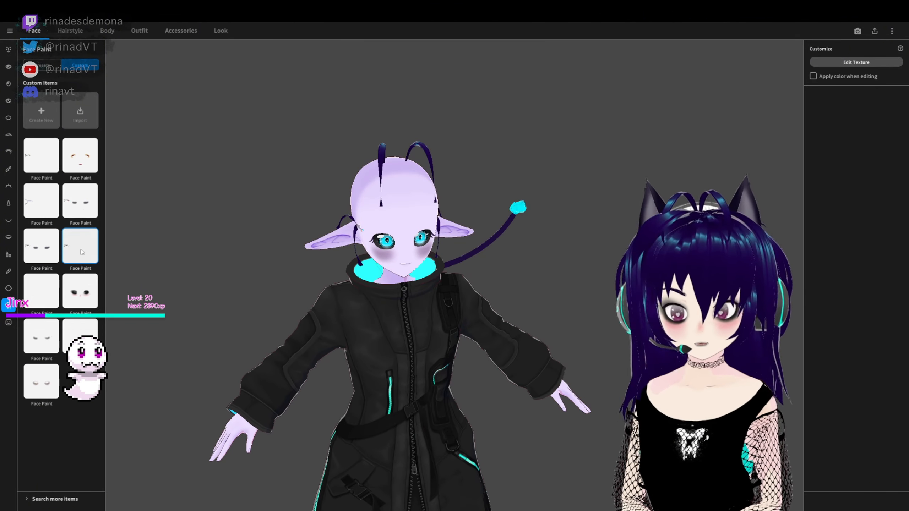
scroll(340, 292, up, 4)
middle_drag(339, 292, 388, 315)
right_drag(389, 315, 483, 307)
middle_drag(483, 307, 393, 284)
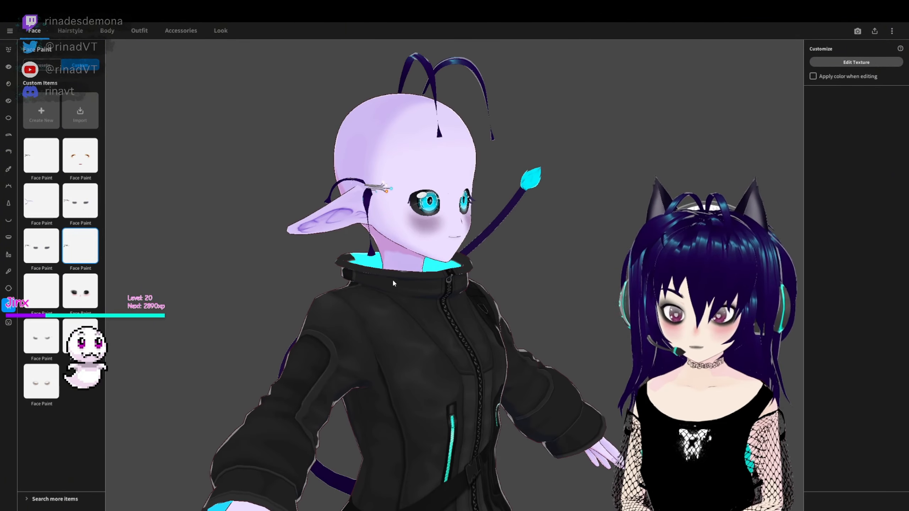
- Open the face paint texture, add another layer to it and check the mouth area on the face
click(857, 63)
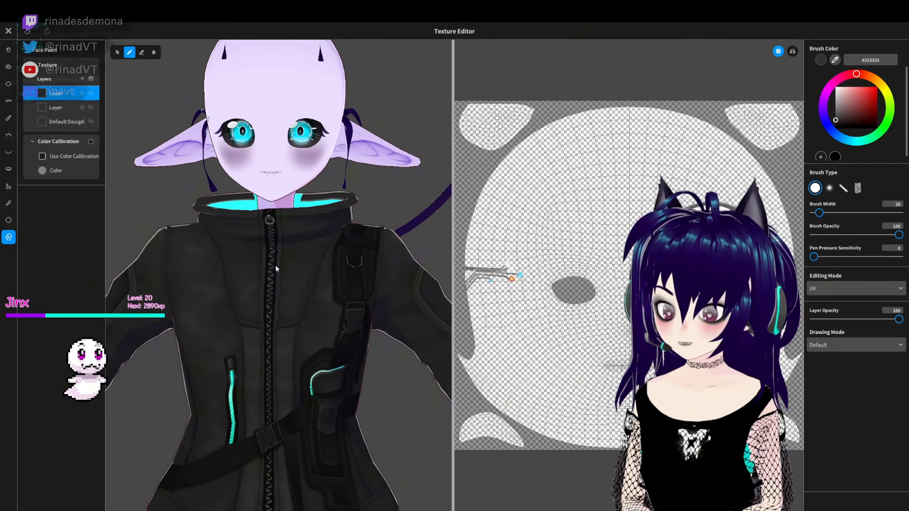
scroll(276, 268, up, 6)
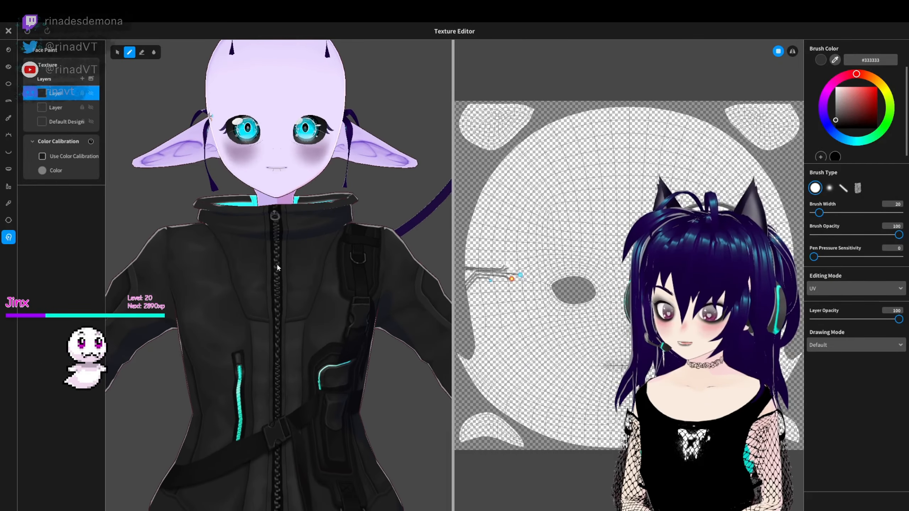
scroll(266, 327, up, 3)
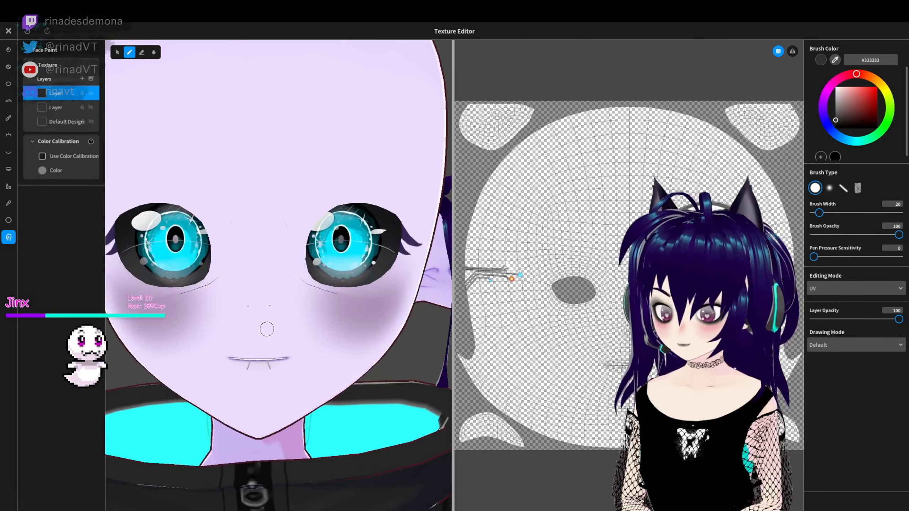
mouse_move(266, 327)
right_down()
mouse_move(354, 327)
mouse_move(216, 305)
mouse_move(318, 309)
mouse_move(275, 354)
right_up()
scroll(318, 309, down, 5)
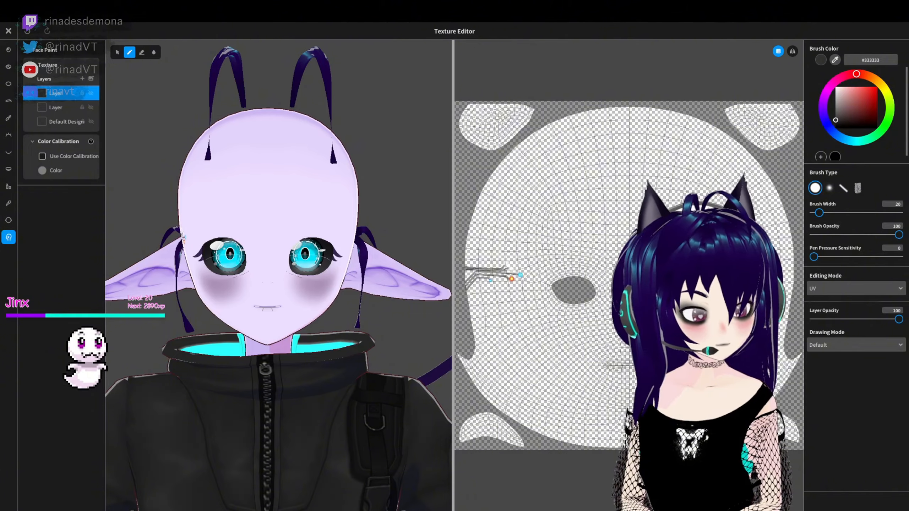
- Close the texture editor and save the face paint by overwriting the existing item
click(8, 32)
click(454, 374)
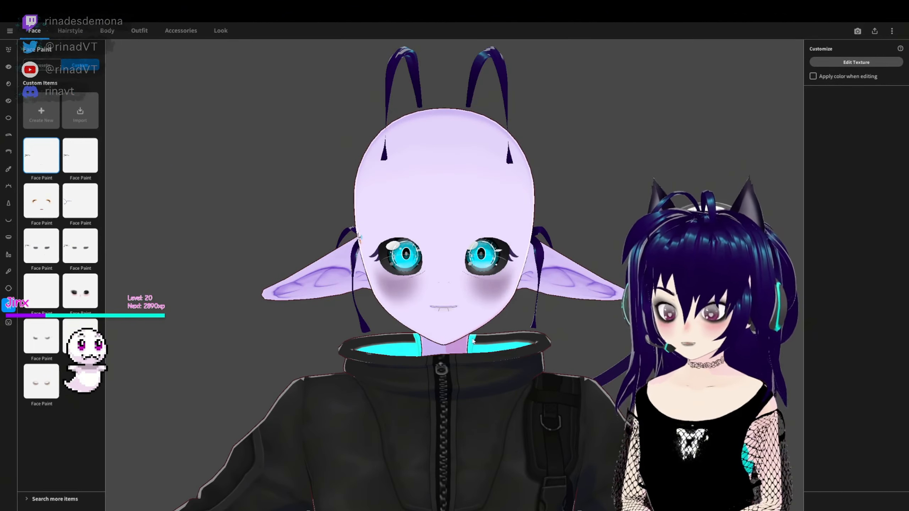
right_drag(473, 342, 485, 347)
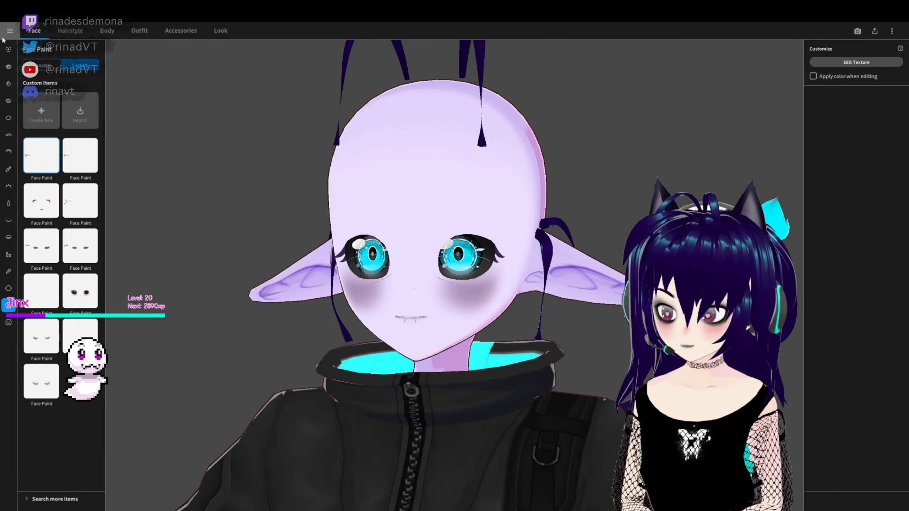
- Try several face skin presets on the avatar and compare them up close and at a distance
click(9, 289)
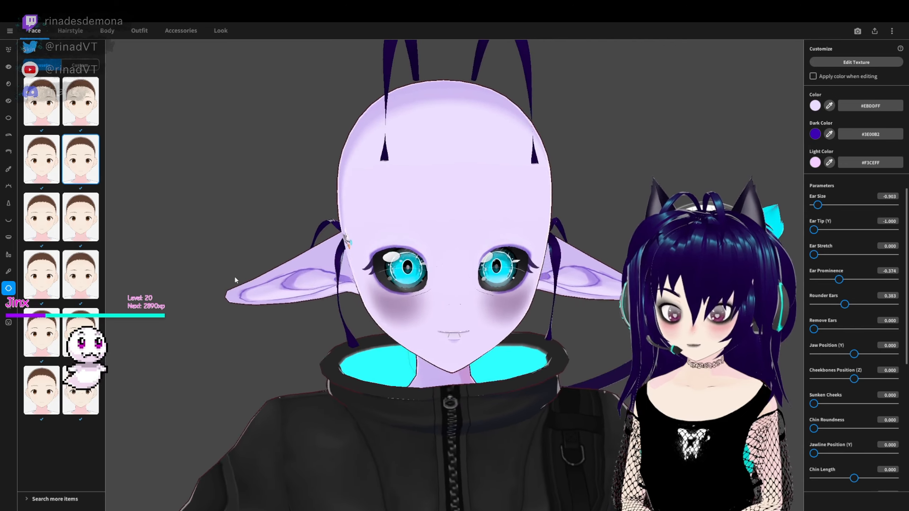
scroll(224, 281, down, 4)
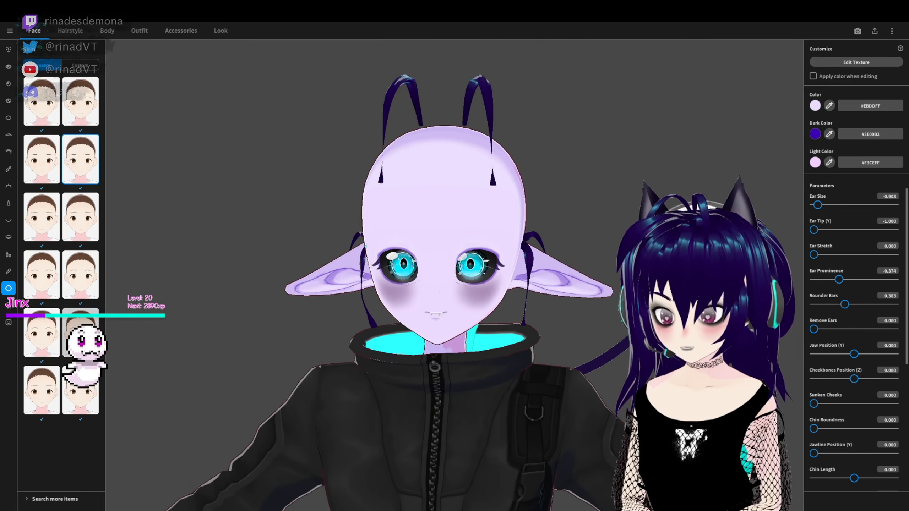
click(81, 333)
click(42, 390)
click(81, 390)
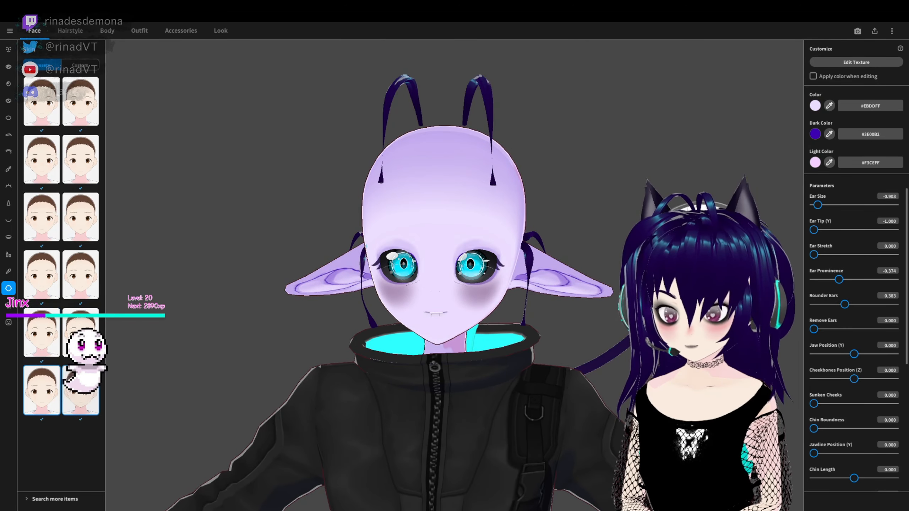
click(58, 235)
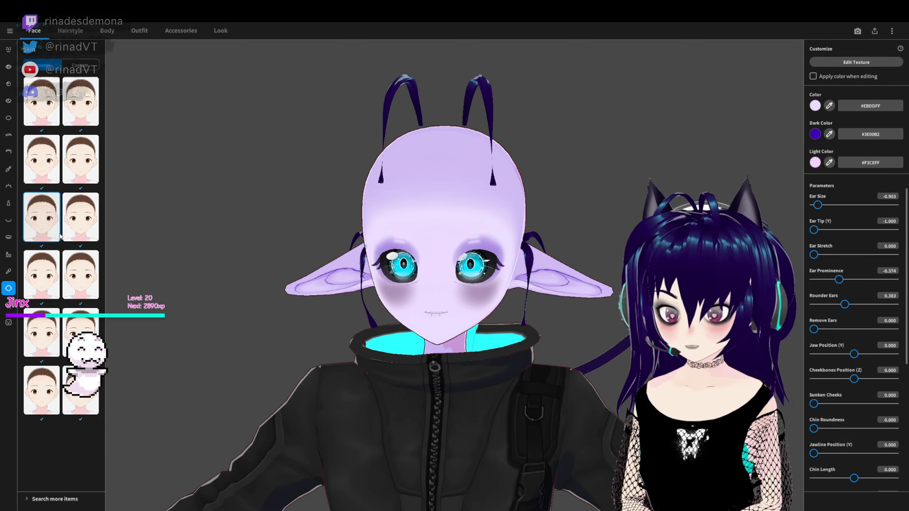
click(81, 231)
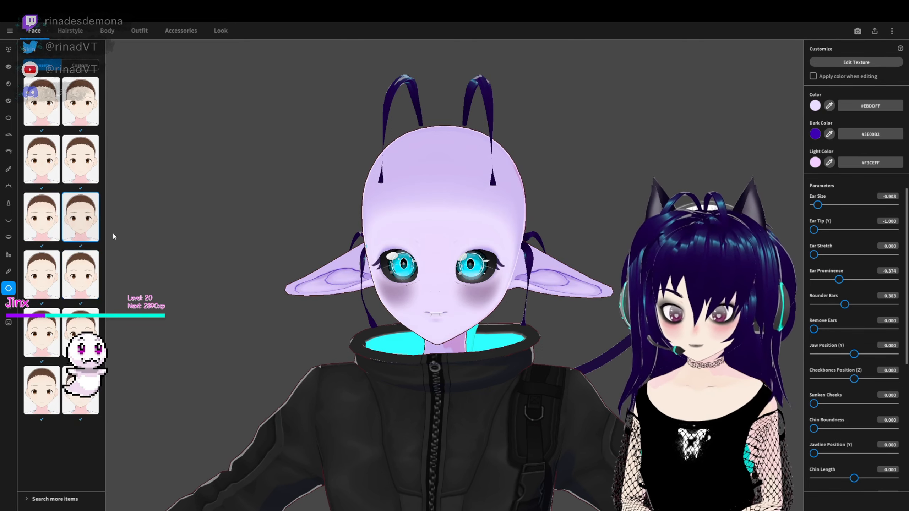
scroll(477, 291, up, 4)
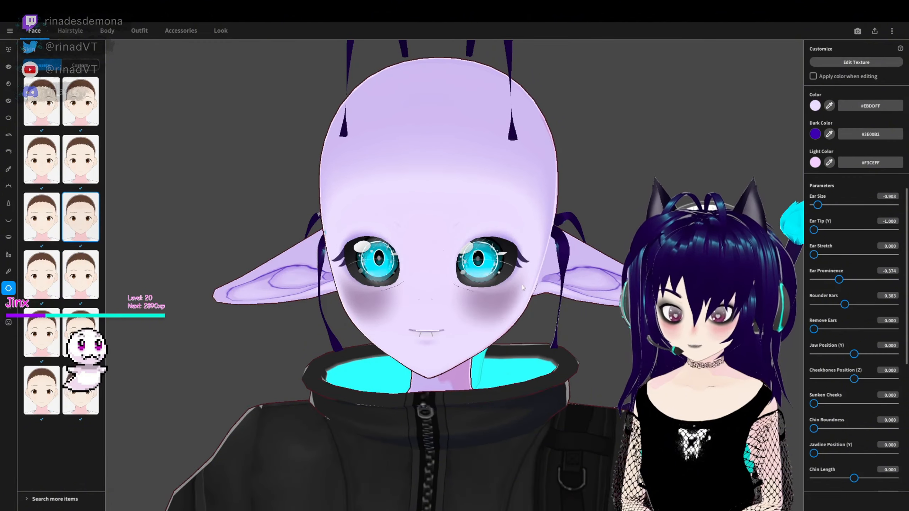
scroll(518, 289, down, 5)
right_drag(513, 306, 503, 328)
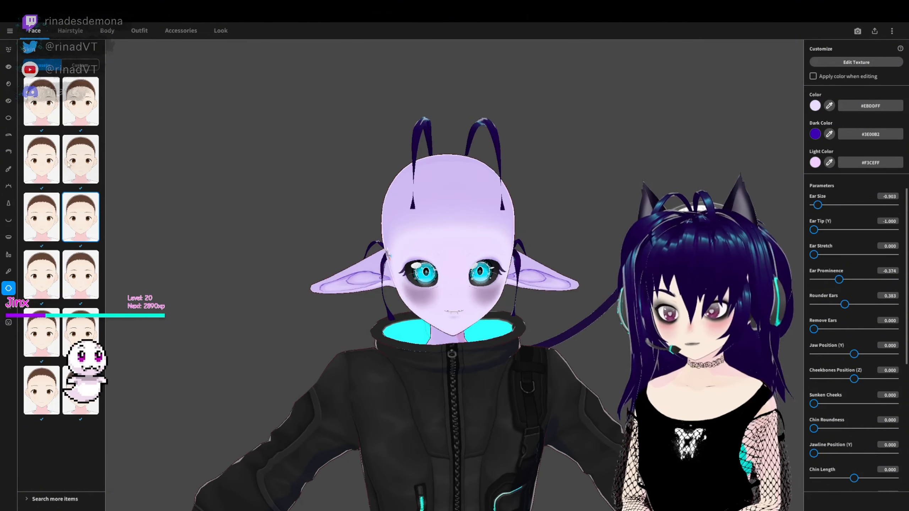
- Compare more face skin presets and apply the one in the fifth row, first column
click(43, 161)
right_drag(353, 265, 363, 235)
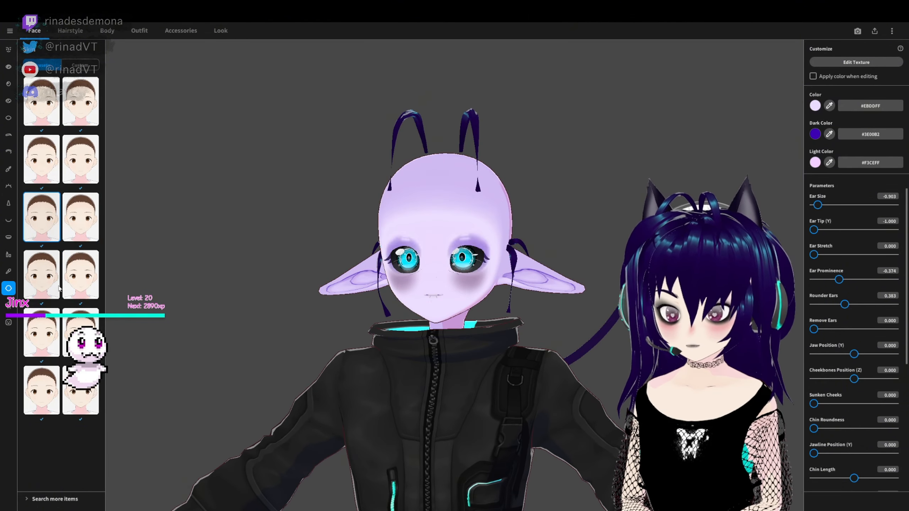
click(51, 275)
right_drag(200, 278, 200, 297)
click(50, 335)
right_drag(229, 344, 607, 283)
- Experiment with the skin's dark color and set it to a deep purple, #3C0075
click(816, 134)
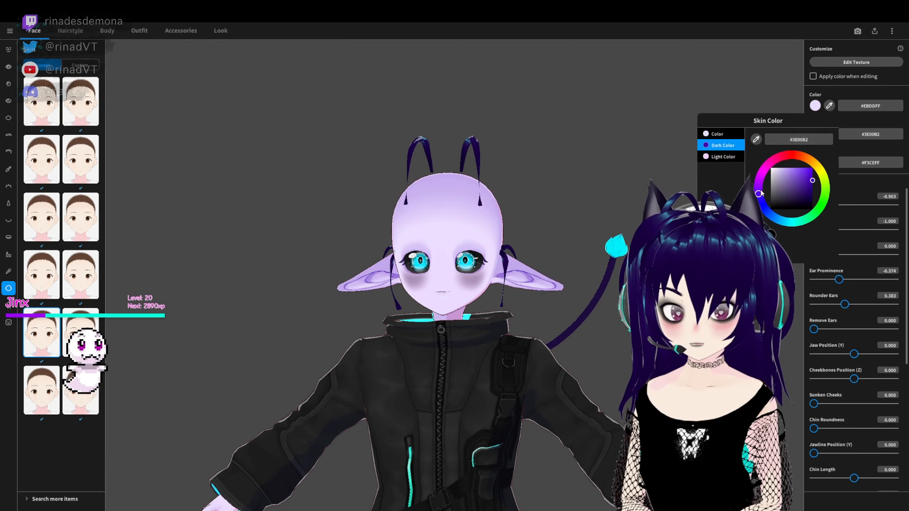
drag(760, 192, 763, 176)
right_drag(680, 182, 583, 191)
click(815, 134)
mouse_move(812, 181)
mouse_down()
mouse_move(825, 189)
mouse_move(754, 185)
mouse_move(813, 190)
mouse_up()
drag(754, 184, 761, 172)
right_drag(573, 193, 630, 200)
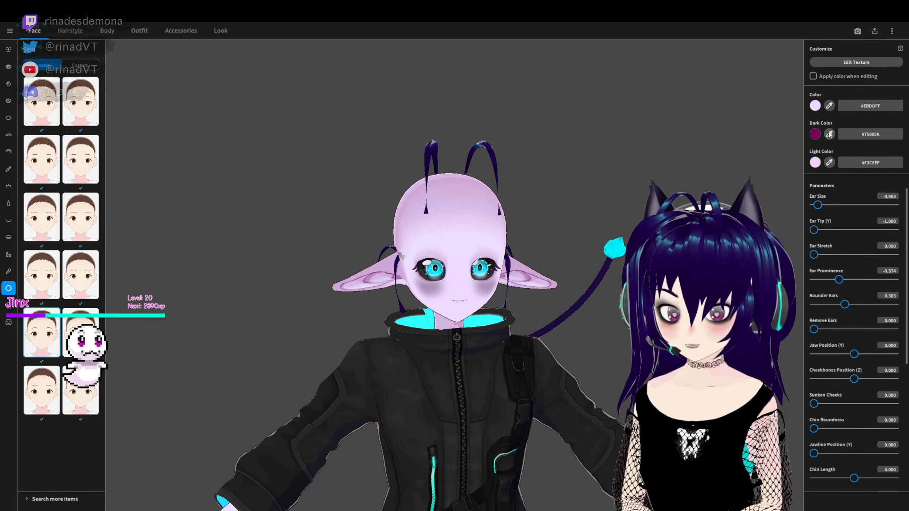
click(815, 134)
drag(761, 171, 752, 188)
right_drag(672, 188, 536, 186)
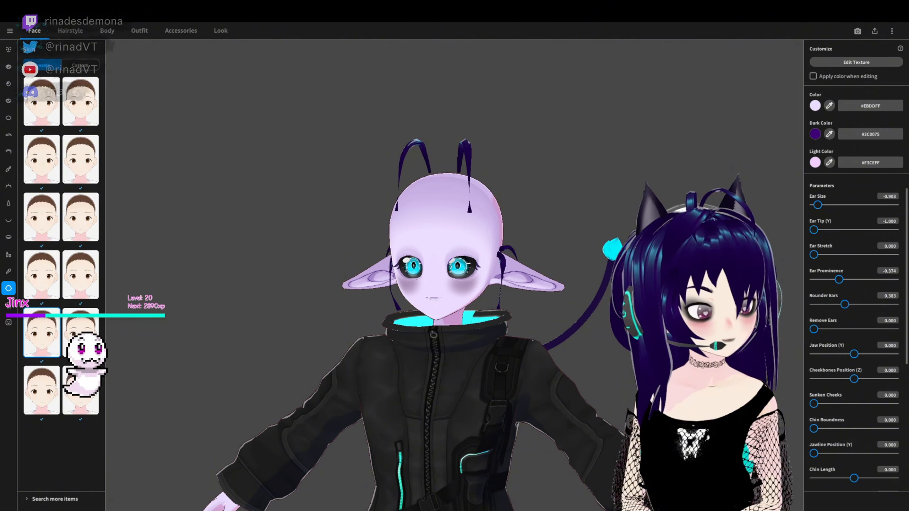
- Set the shading area to -0.600 for face, -0.467 for hair and -0.492 for body, with face and hair shading hardness at 1.000
click(221, 30)
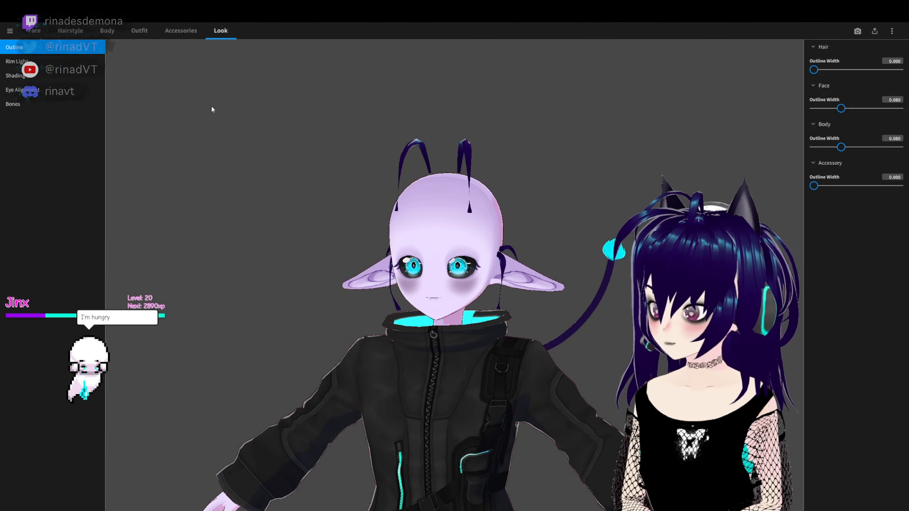
click(15, 75)
drag(166, 159, 203, 167)
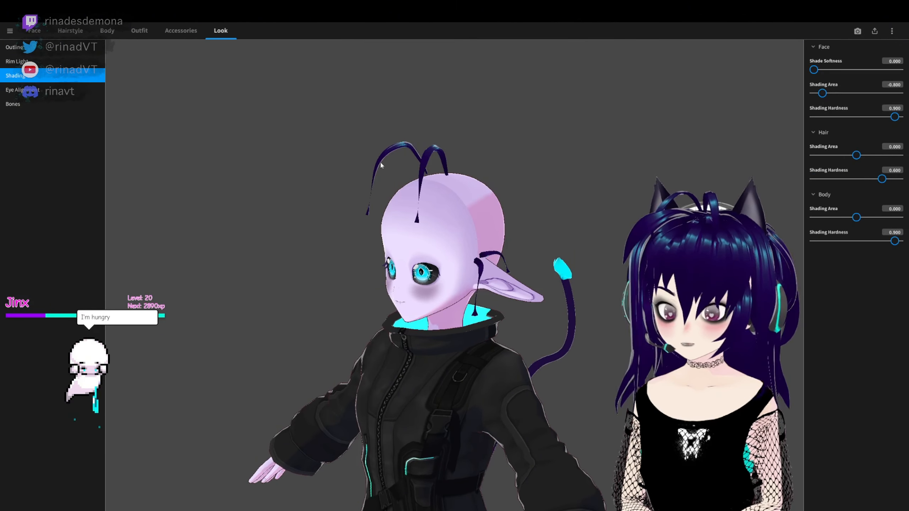
drag(822, 93, 855, 93)
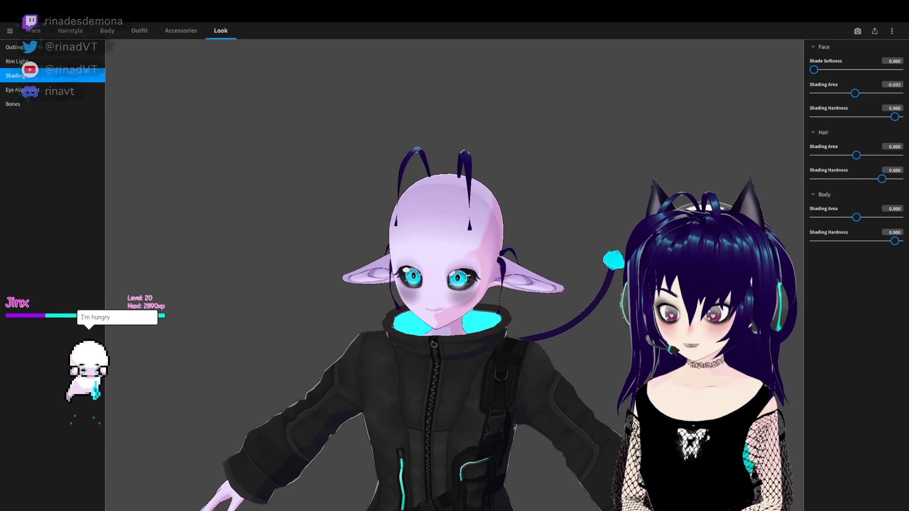
right_drag(461, 280, 393, 250)
drag(856, 94, 843, 94)
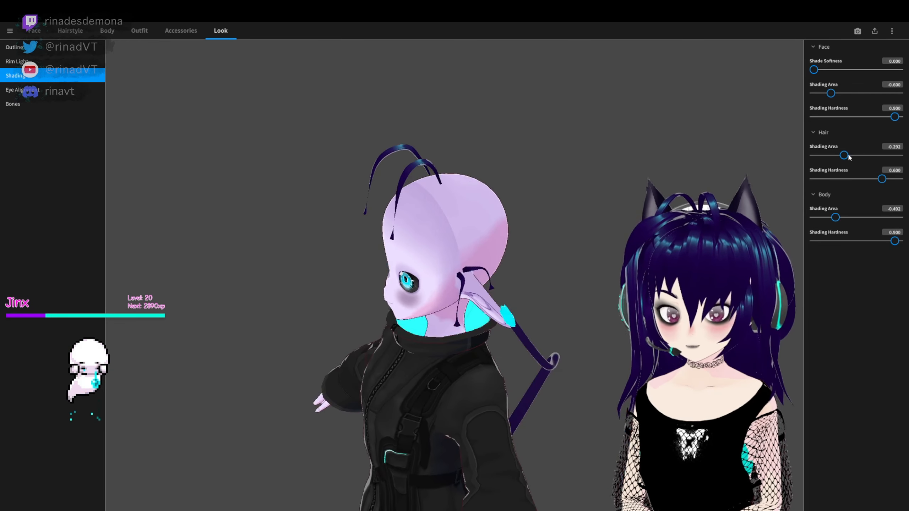
drag(849, 157, 840, 156)
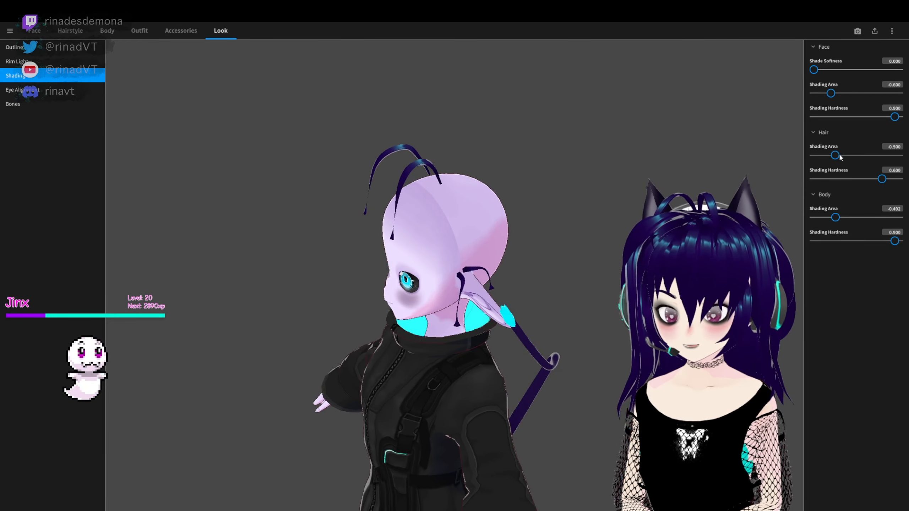
mouse_move(880, 180)
mouse_down()
mouse_move(853, 181)
mouse_move(900, 187)
mouse_up()
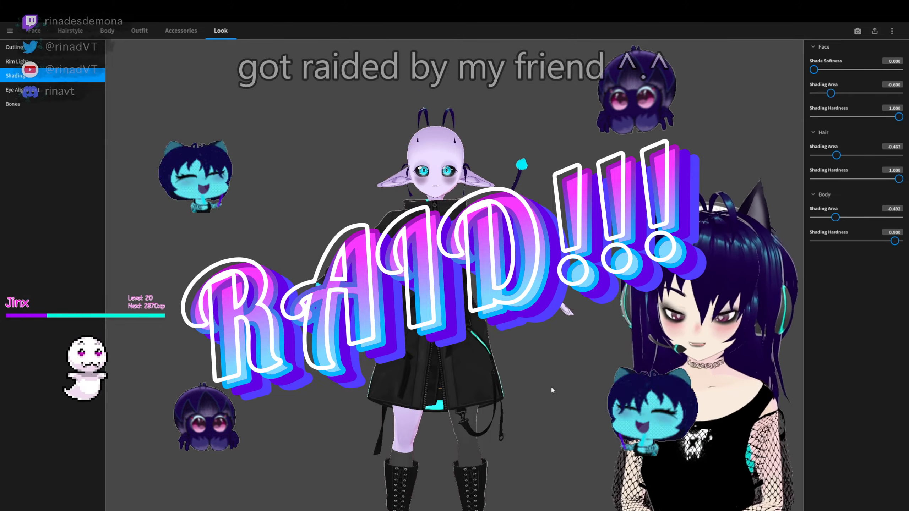
right_drag(551, 387, 566, 311)
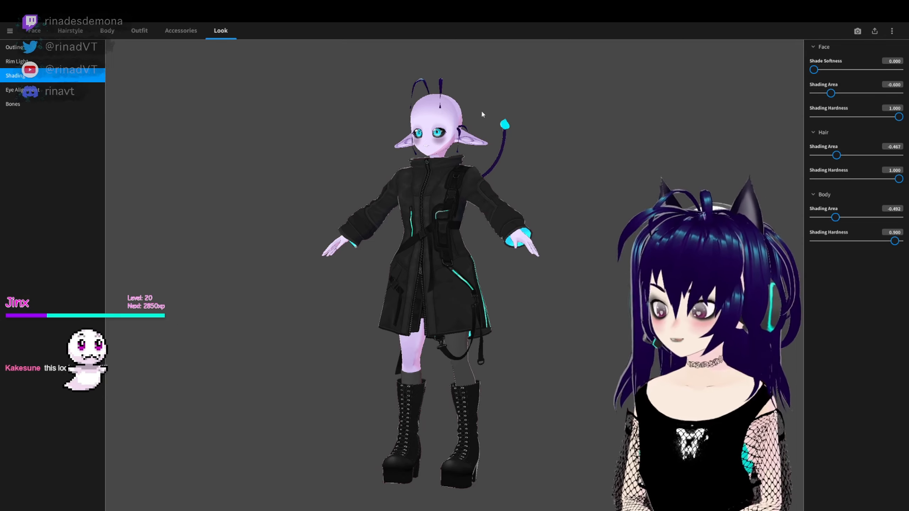
right_drag(525, 203, 590, 229)
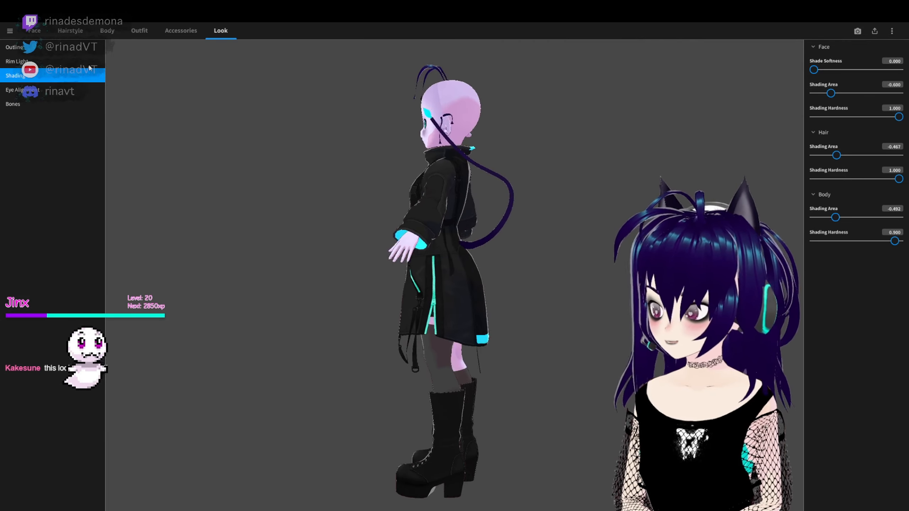
right_drag(452, 164, 470, 166)
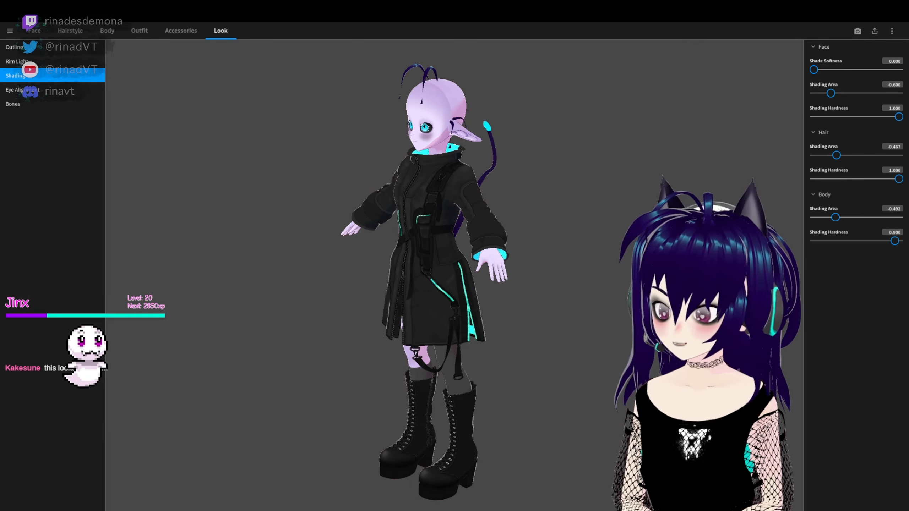
click(34, 31)
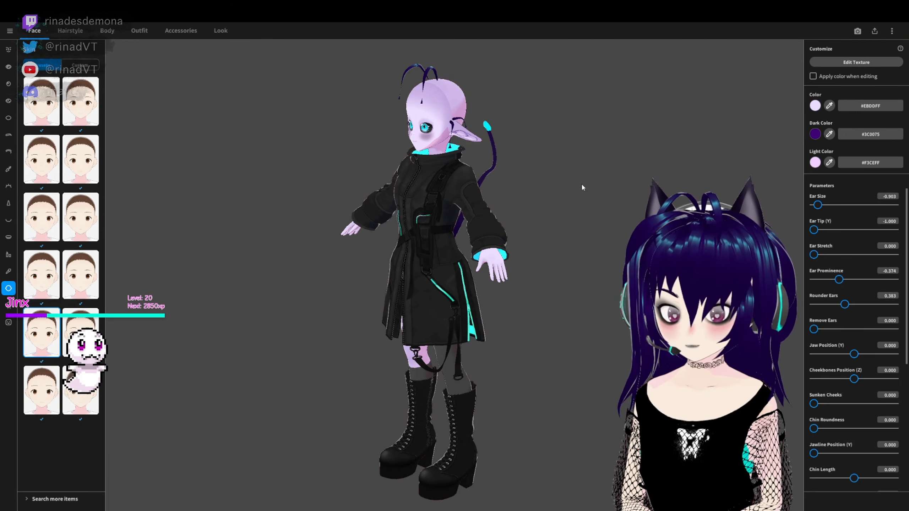
right_drag(582, 185, 569, 200)
click(814, 134)
click(522, 179)
right_drag(522, 180, 552, 181)
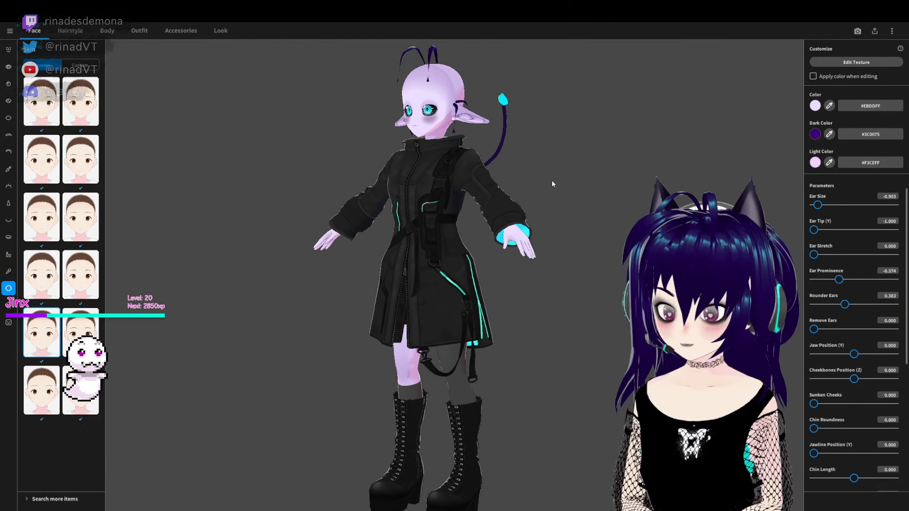
click(815, 134)
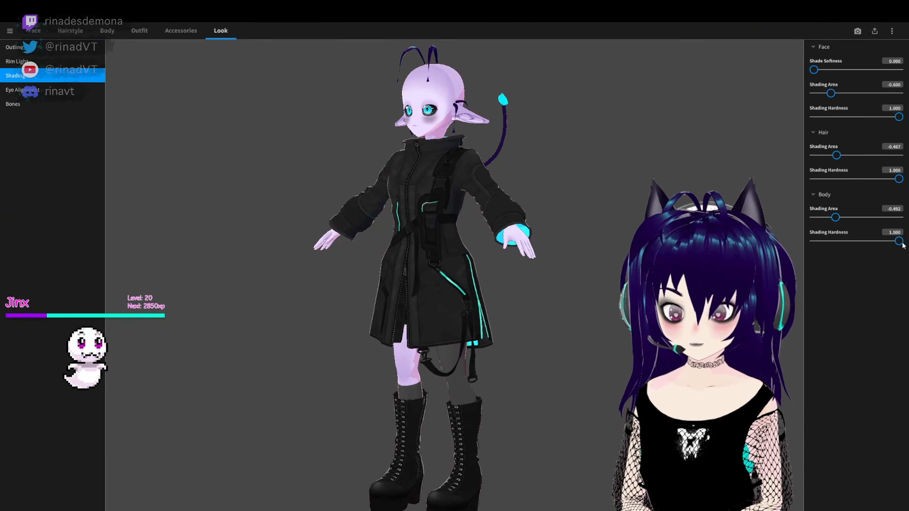
- Set the face shading area to -0.983 and hardness to 0.708, and the body shading area to -0.717 and hardness to 0.583
drag(902, 244, 889, 241)
click(888, 118)
drag(830, 93, 815, 93)
drag(888, 242, 882, 239)
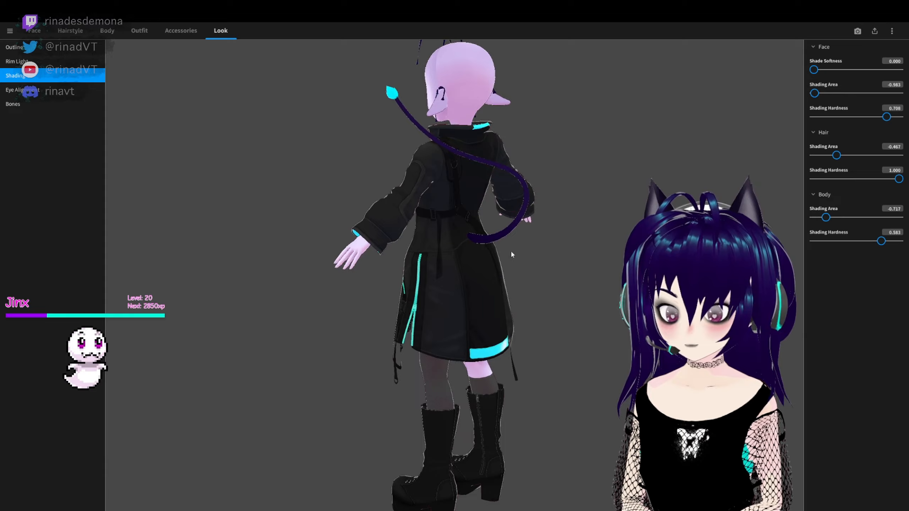
right_drag(512, 250, 565, 229)
scroll(482, 178, up, 4)
mouse_move(482, 177)
middle_down()
mouse_move(543, 206)
mouse_move(538, 238)
middle_up()
right_drag(539, 239, 511, 315)
scroll(515, 313, down, 5)
middle_drag(511, 315, 489, 257)
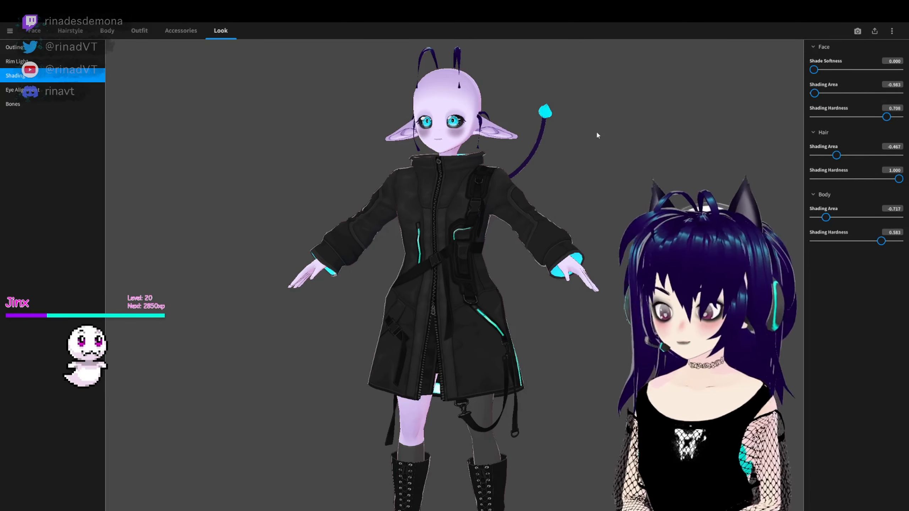
- Preview the avatar in the Photo Booth, return to the editor and check the full body
click(858, 31)
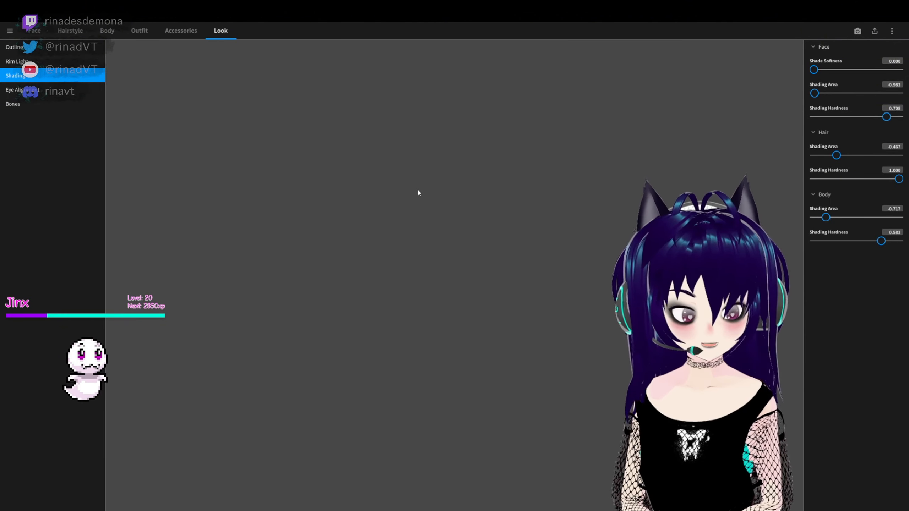
right_drag(330, 266, 403, 301)
right_drag(440, 332, 448, 316)
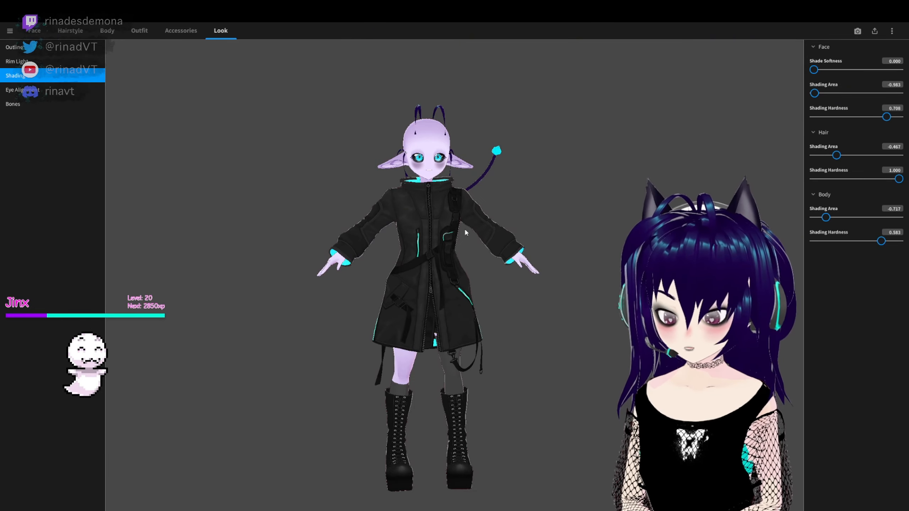
right_drag(464, 229, 456, 225)
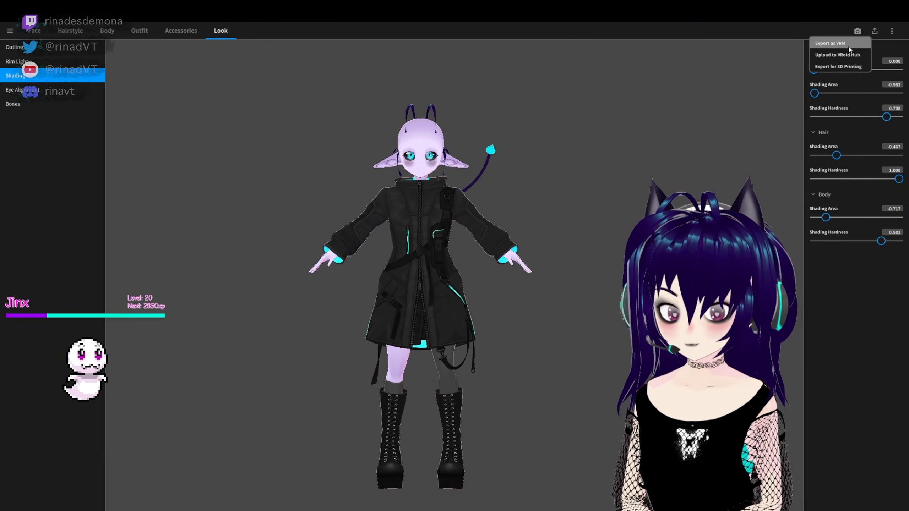
- Set up a VRM export with Delete Transparent Meshes turned off and proceed to the VRM settings
click(823, 43)
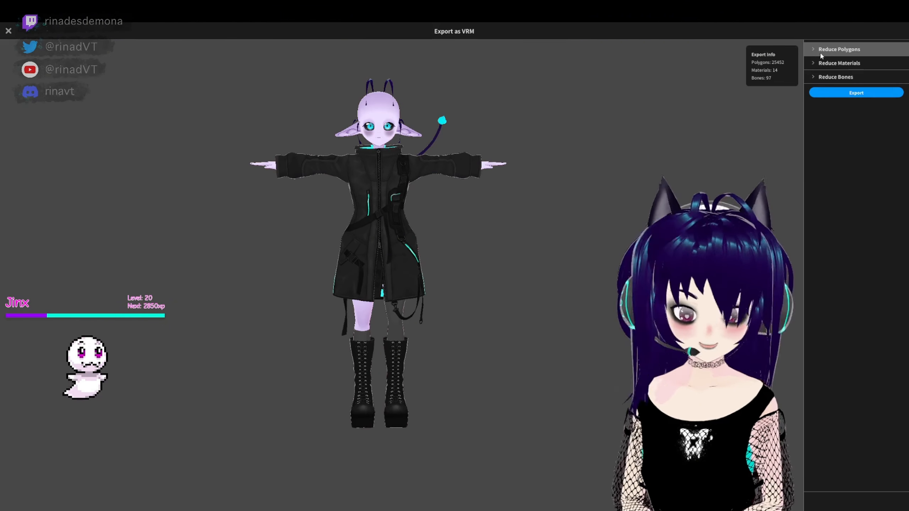
click(813, 50)
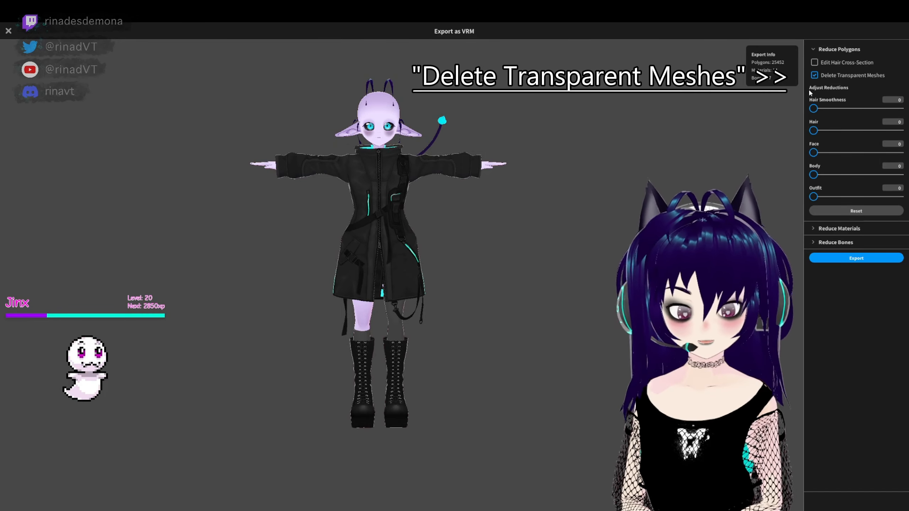
click(815, 75)
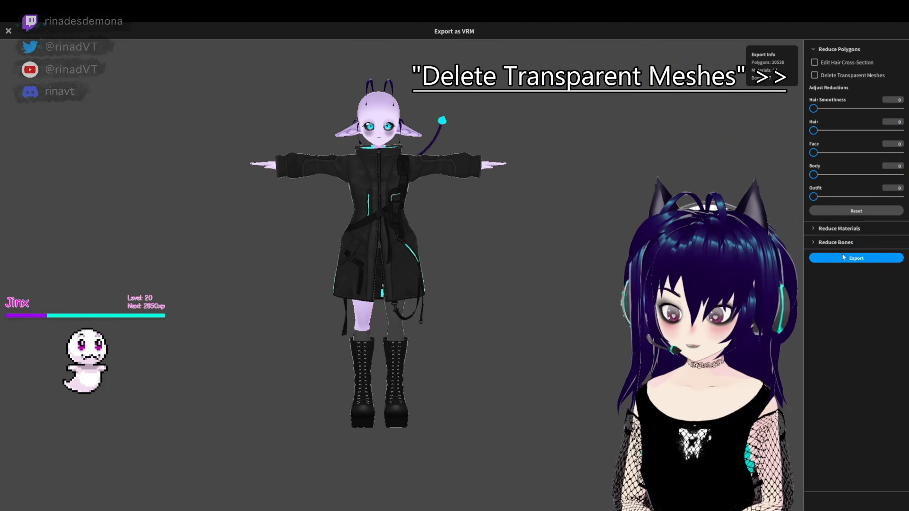
click(856, 258)
- Fill in the VRM settings with the title R194 and the creator's name, and export the avatar as VRM0.0
click(399, 236)
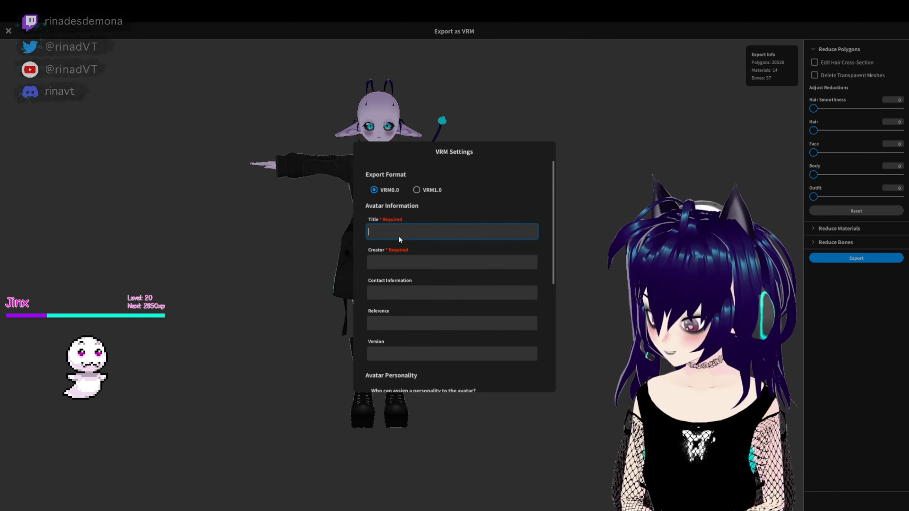
text(R)
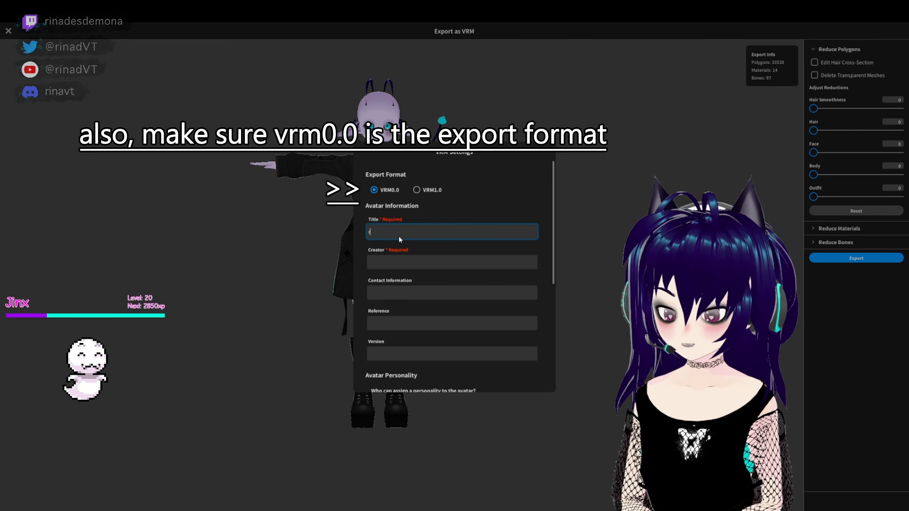
key(BackSpace)
key(BackSpace)
key(BackSpace)
key(BackSpace)
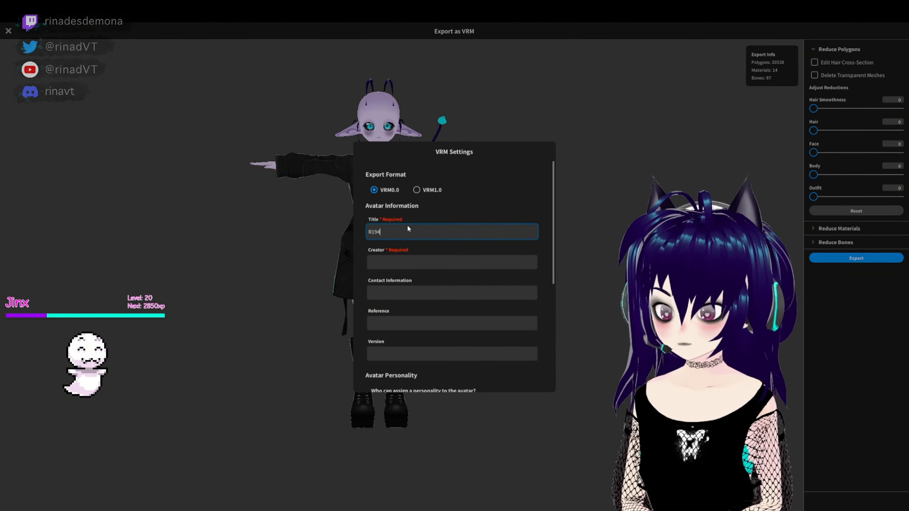
click(408, 260)
text(Rina)
scroll(447, 222, down, 5)
click(453, 354)
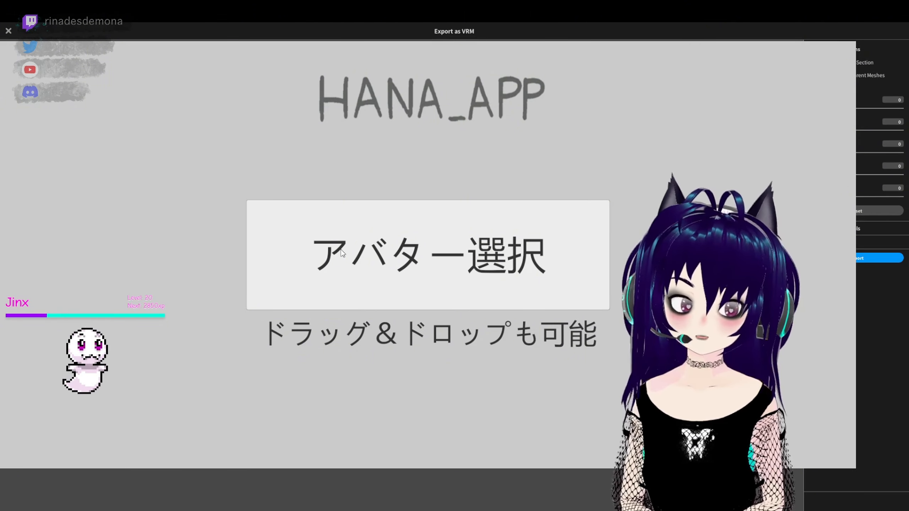
- Load the exported avatar into HANA_APP and apply the Perfect Sync conversion to it
click(431, 271)
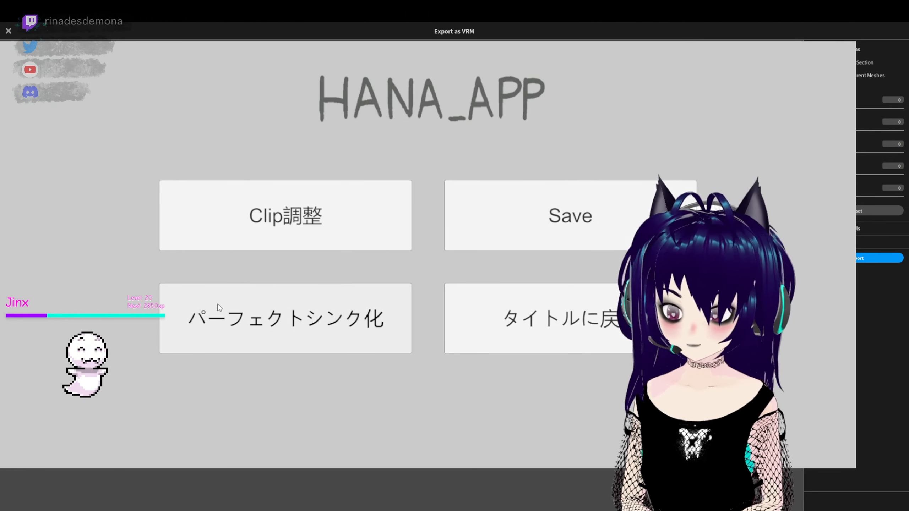
click(232, 309)
click(521, 361)
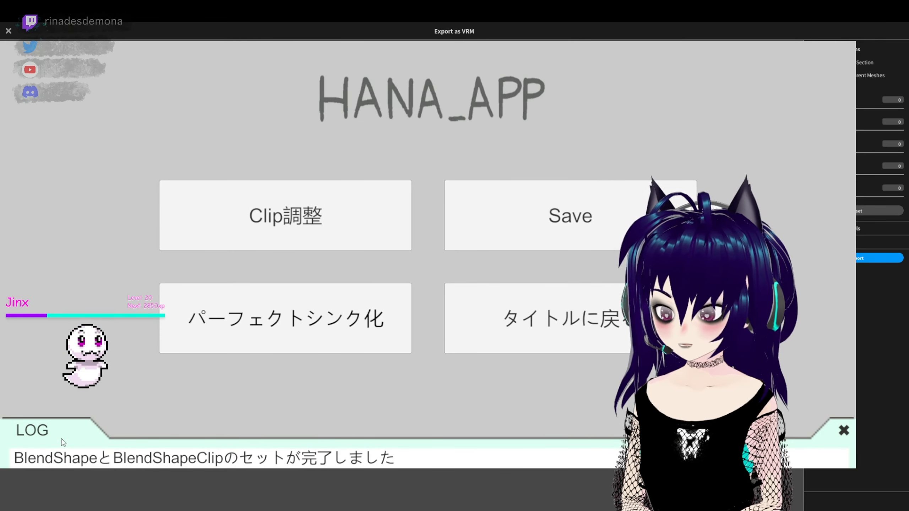
- Open the clip adjustment view and examine the TongueOut clip's blend shape values and its effect on the avatar's mouth
click(243, 227)
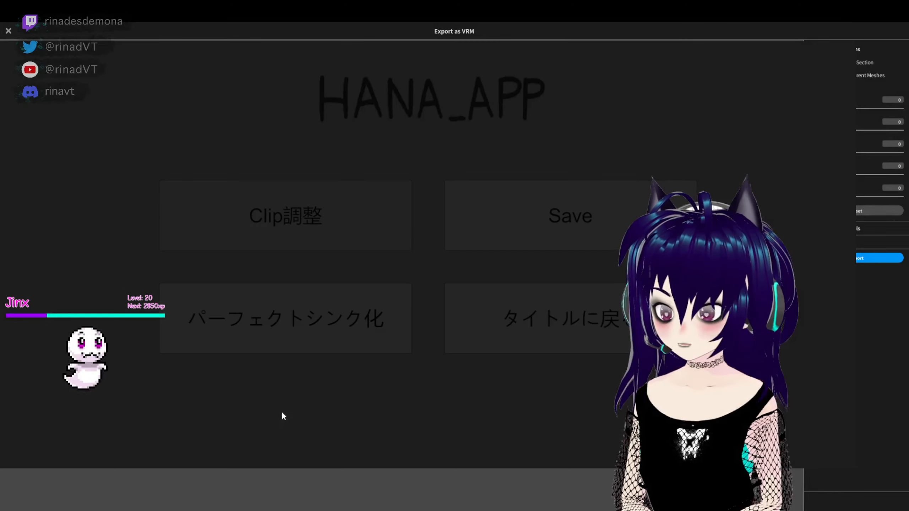
scroll(85, 320, down, 15)
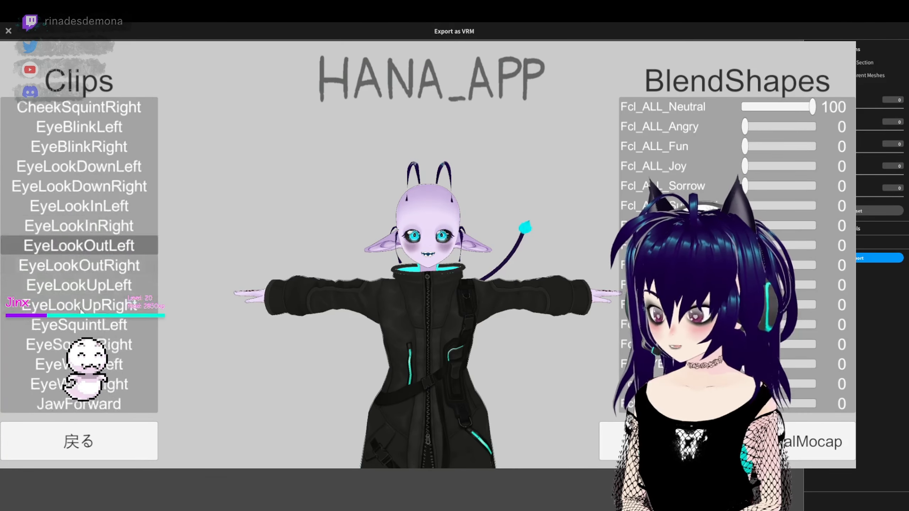
scroll(85, 320, down, 20)
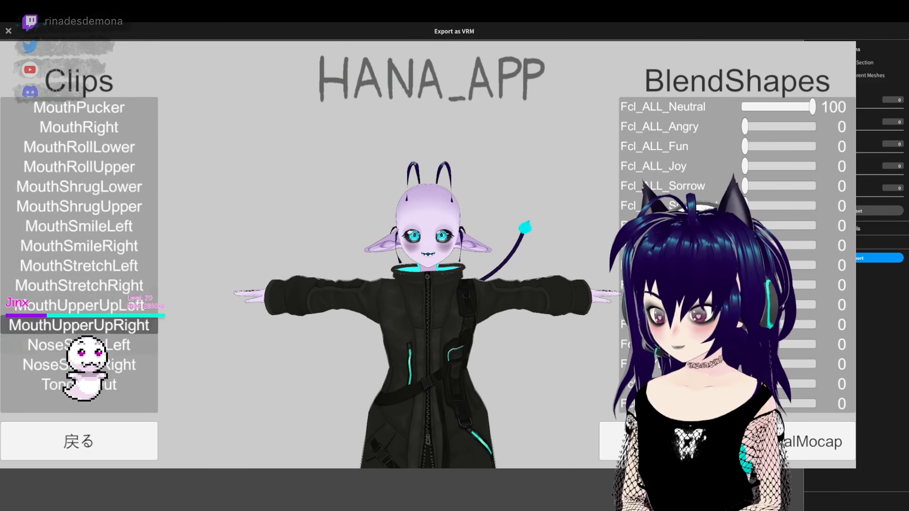
click(84, 402)
scroll(720, 255, down, 7)
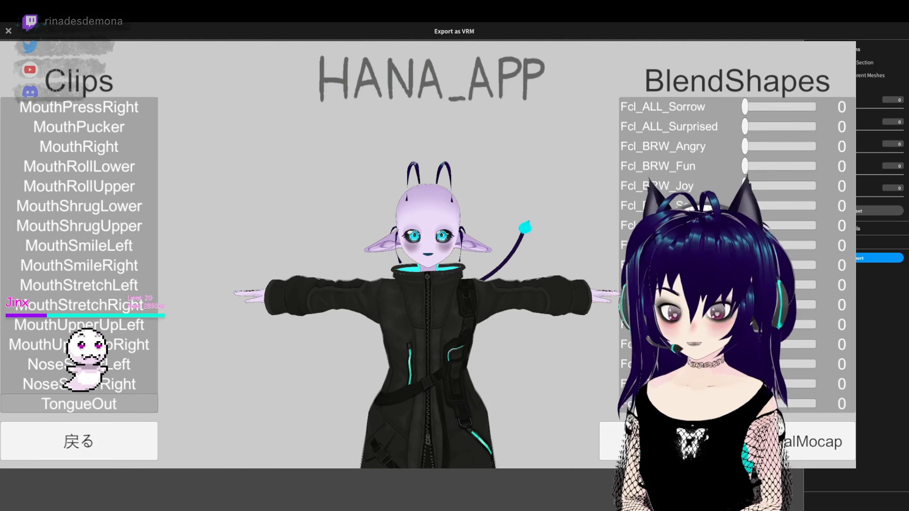
scroll(720, 255, down, 10)
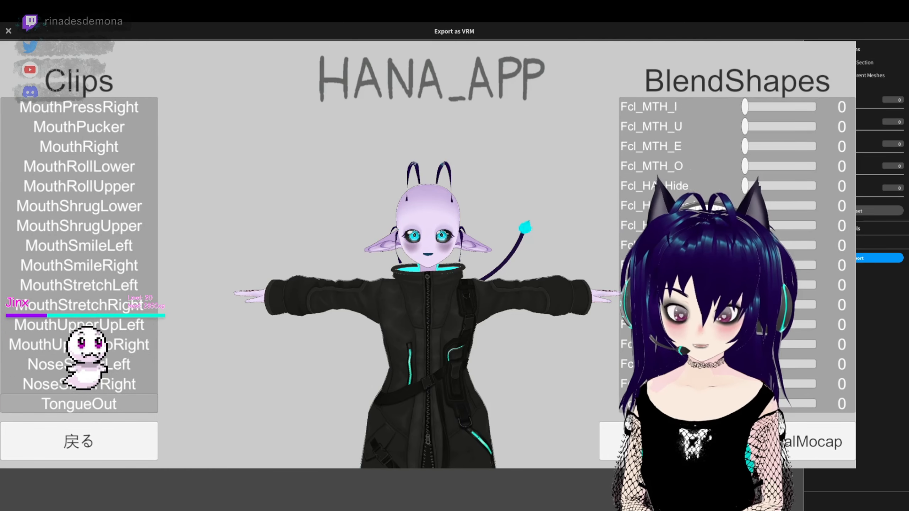
scroll(720, 255, down, 10)
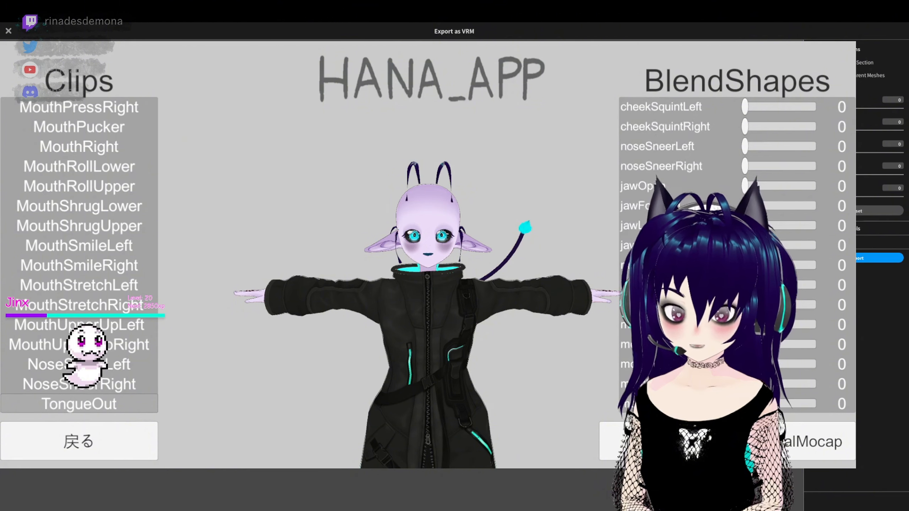
scroll(719, 255, down, 6)
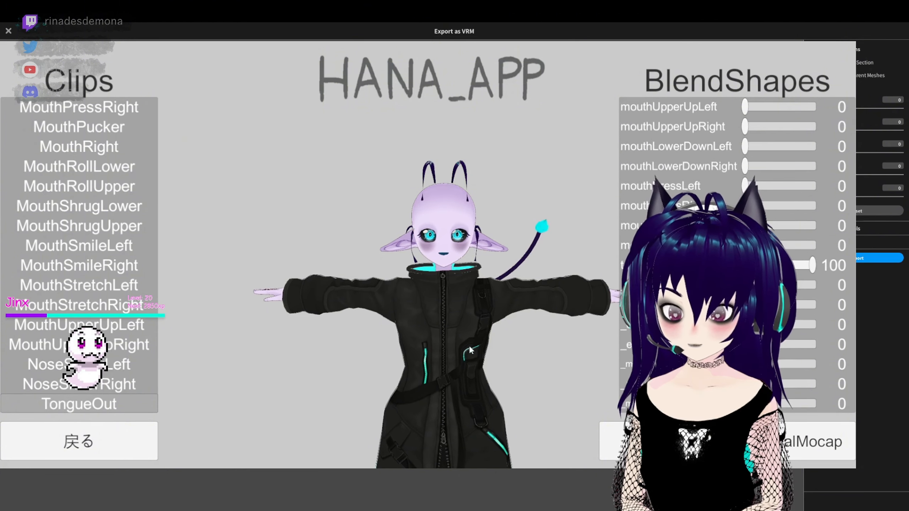
scroll(815, 244, down, 2)
scroll(815, 245, up, 1)
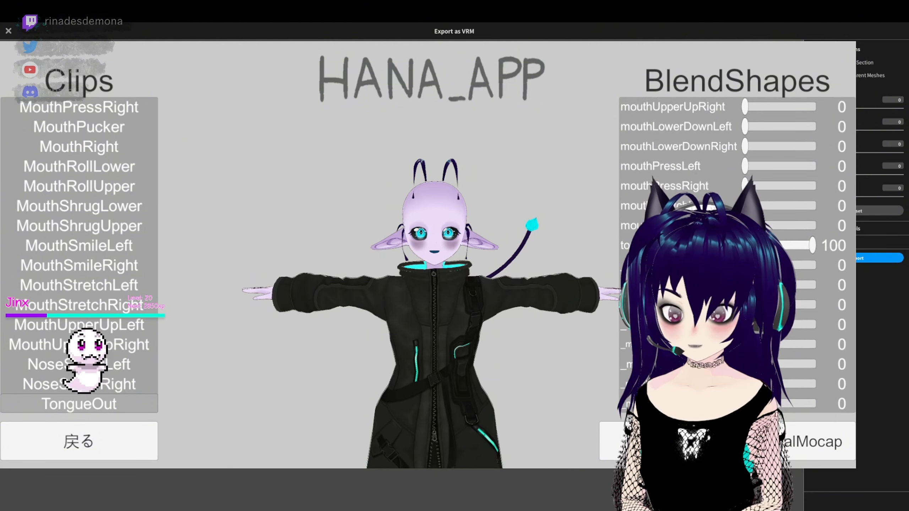
mouse_move(814, 244)
mouse_down()
mouse_move(763, 246)
mouse_move(813, 245)
mouse_up()
scroll(109, 315, up, 15)
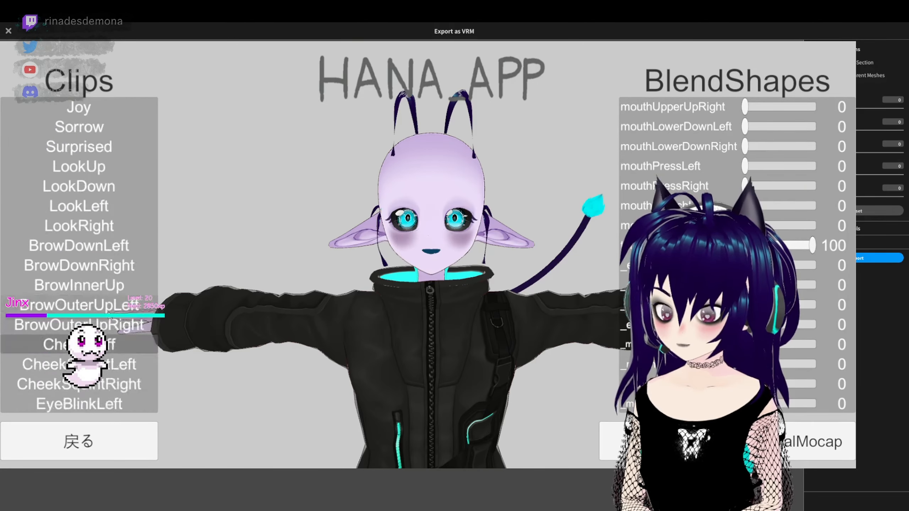
- Preview the vowel clips A, I, U, E and O and the single-eye blink clips on the avatar's face
scroll(109, 315, up, 2)
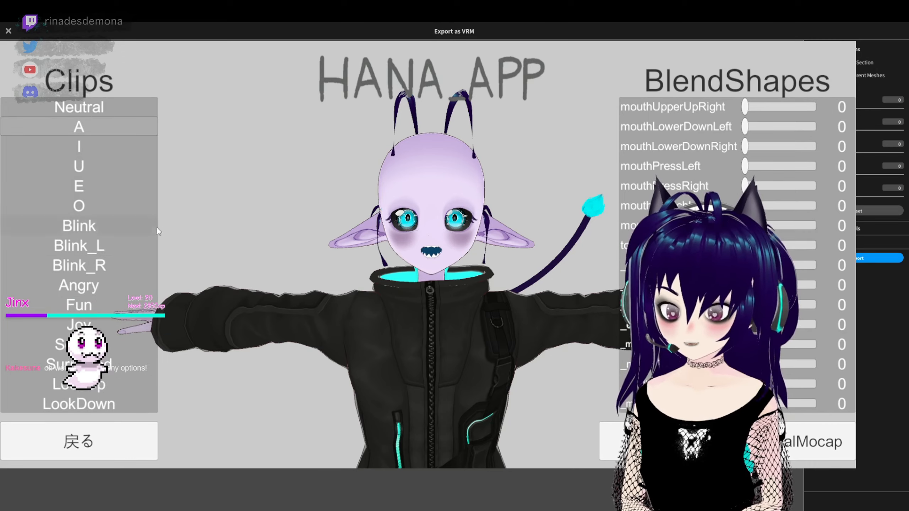
click(85, 128)
click(79, 143)
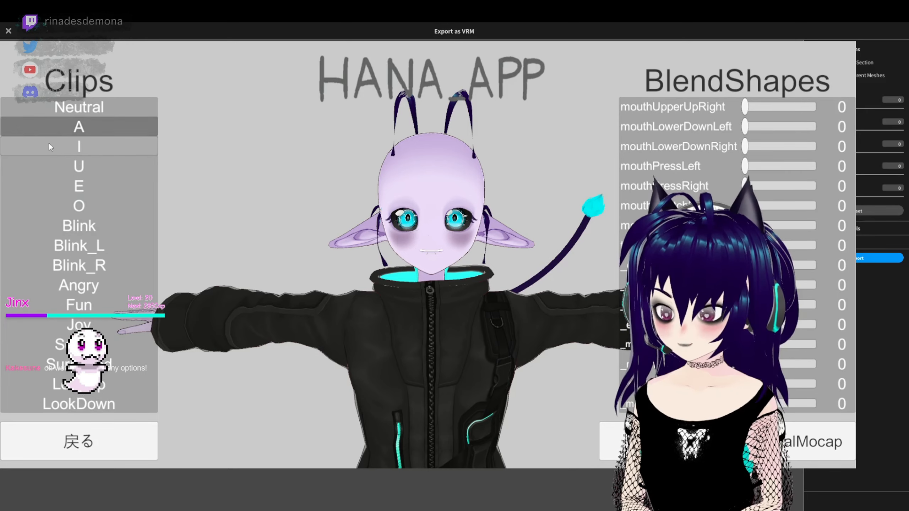
click(69, 170)
click(77, 184)
click(96, 201)
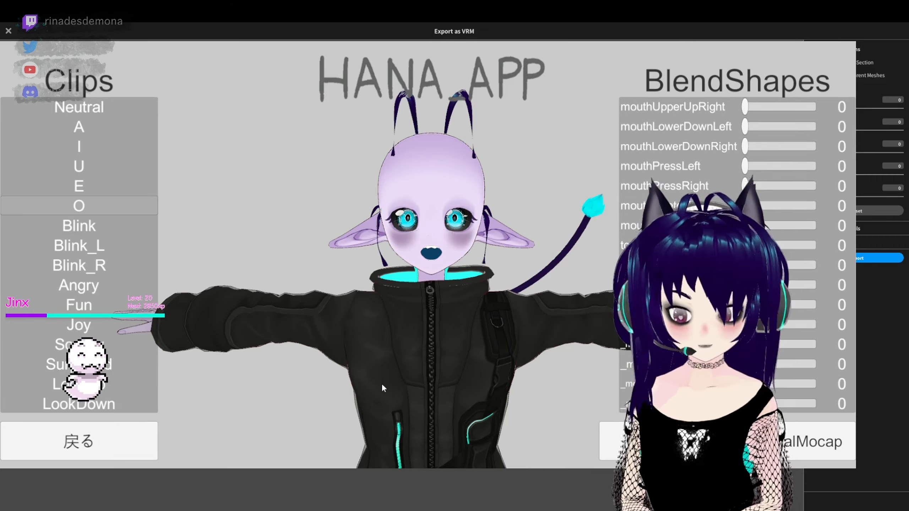
click(78, 245)
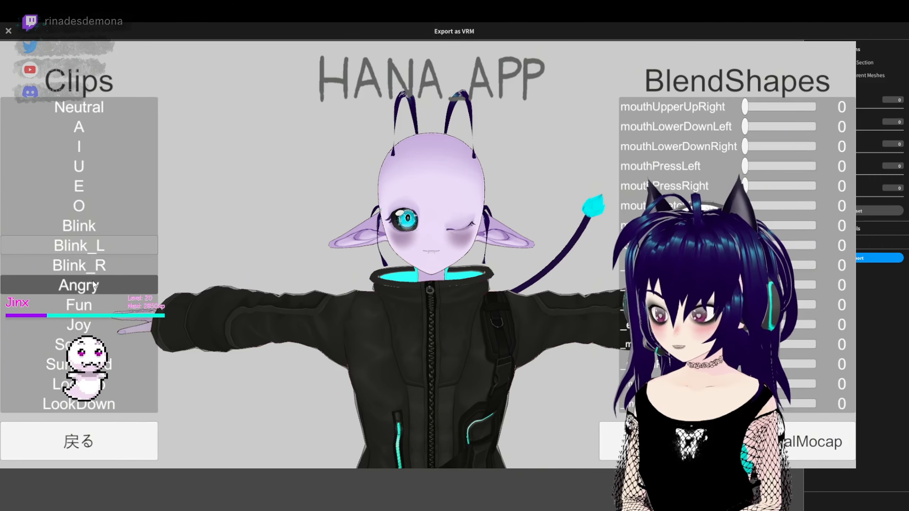
click(79, 264)
click(76, 249)
click(65, 212)
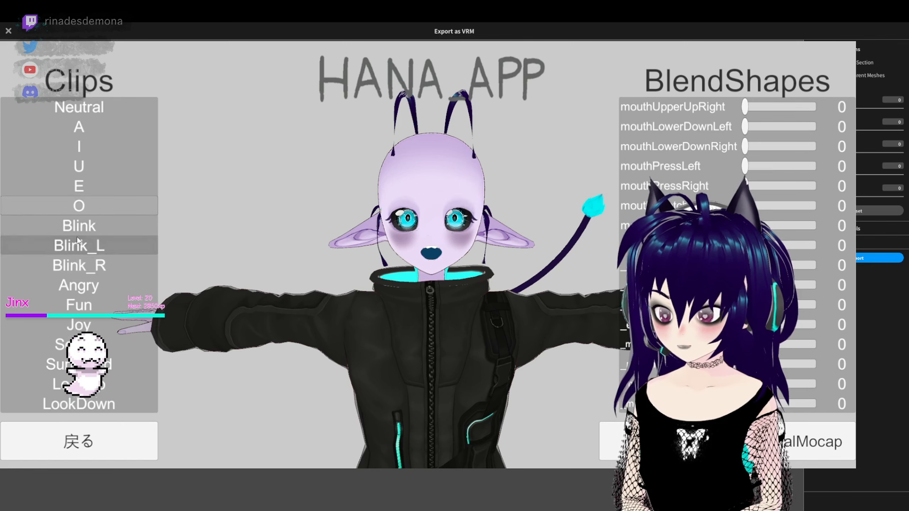
click(76, 246)
- Preview the emotion clips Angry, Fun, Joy and Surprised on the avatar's face
click(89, 289)
click(86, 325)
click(86, 307)
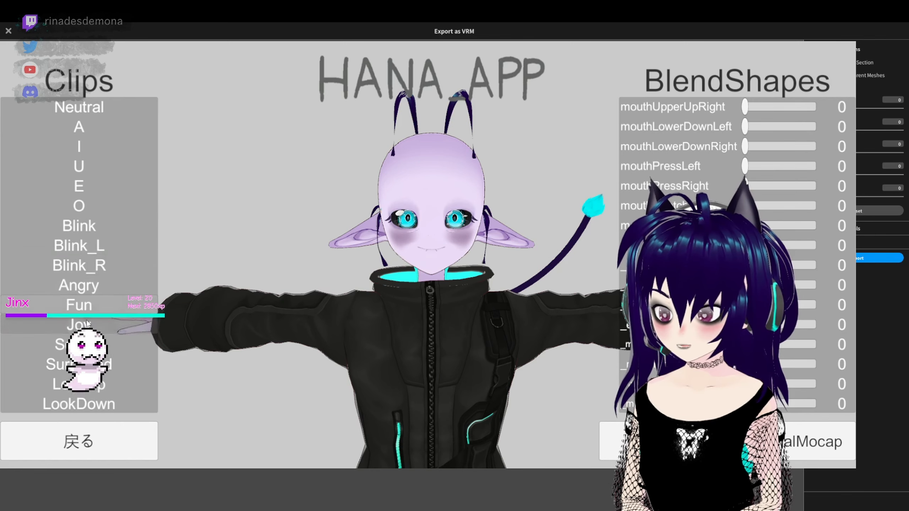
click(86, 363)
click(121, 326)
scroll(126, 334, down, 2)
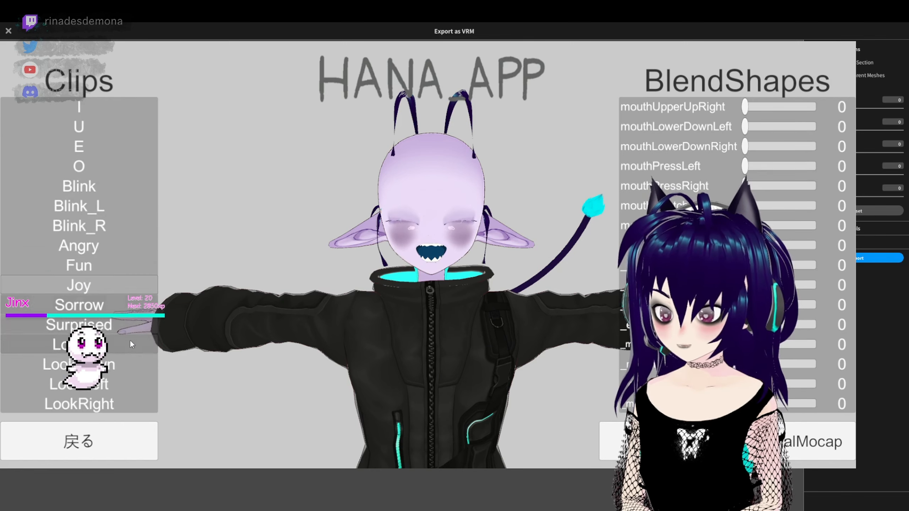
click(126, 332)
scroll(79, 331, down, 2)
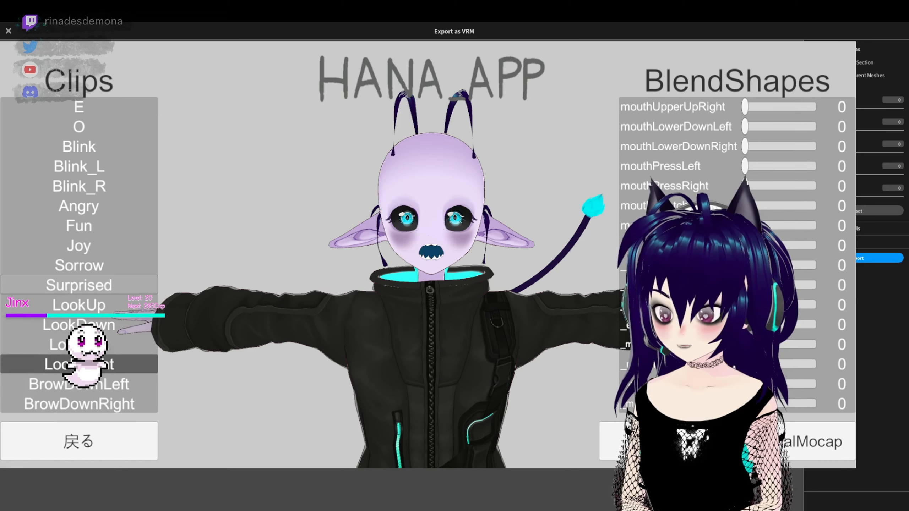
- Preview the gaze, eyebrow and cheek clips, including LookUp, BrowOuterUpRight, CheekPuff and CheekSquintLeft
click(72, 332)
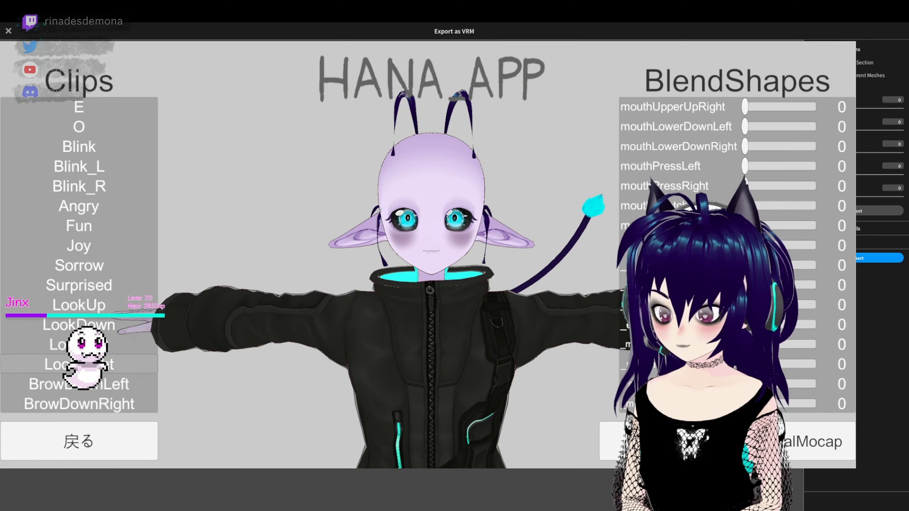
scroll(97, 329, down, 3)
click(97, 329)
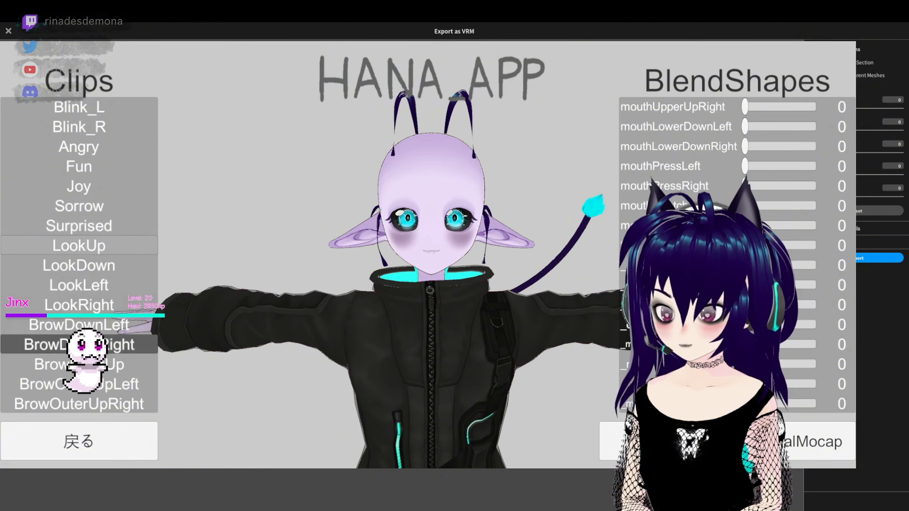
scroll(97, 344, down, 2)
click(80, 327)
click(80, 360)
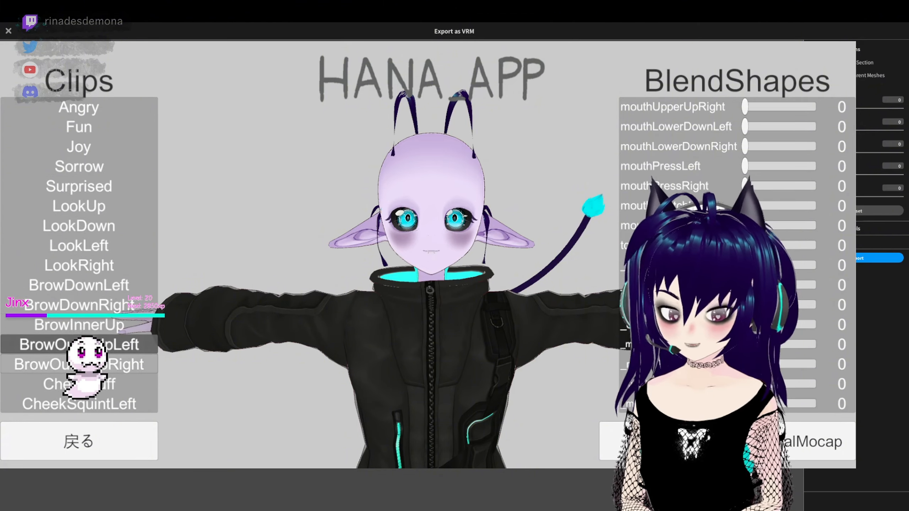
scroll(64, 322, down, 3)
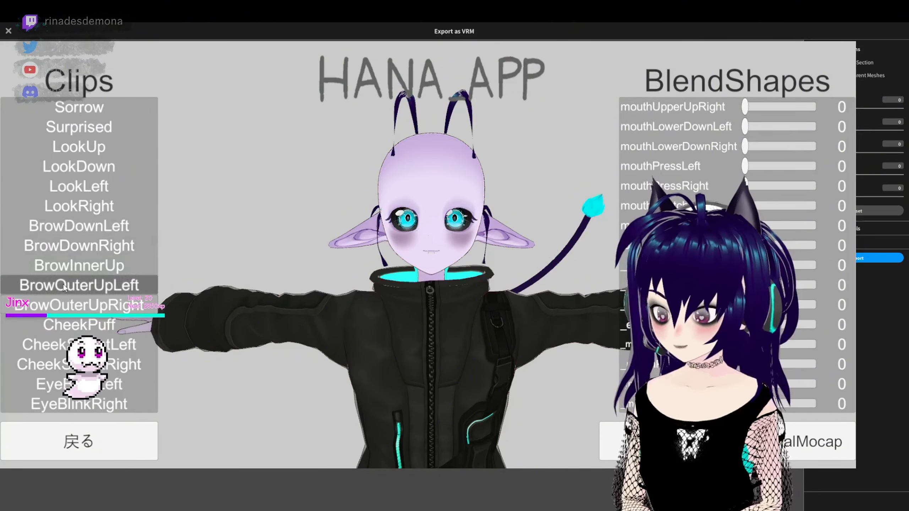
click(69, 308)
click(72, 324)
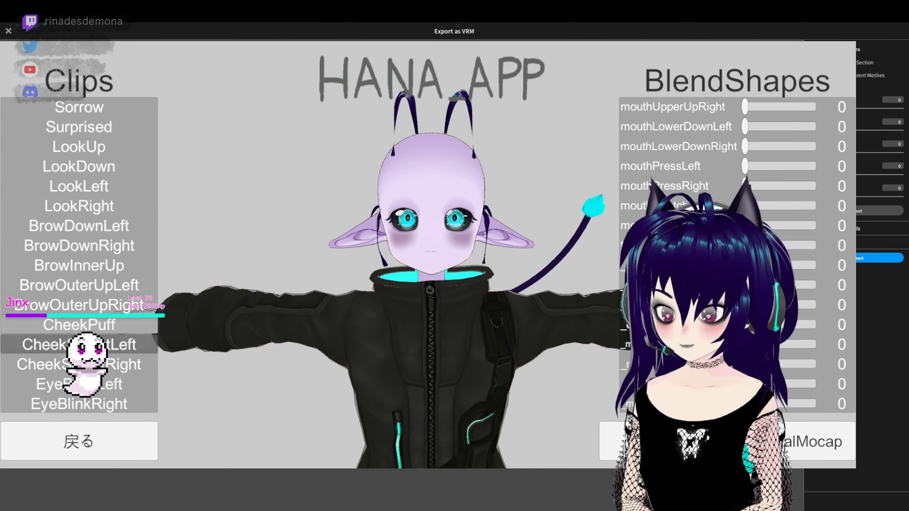
click(74, 344)
click(73, 326)
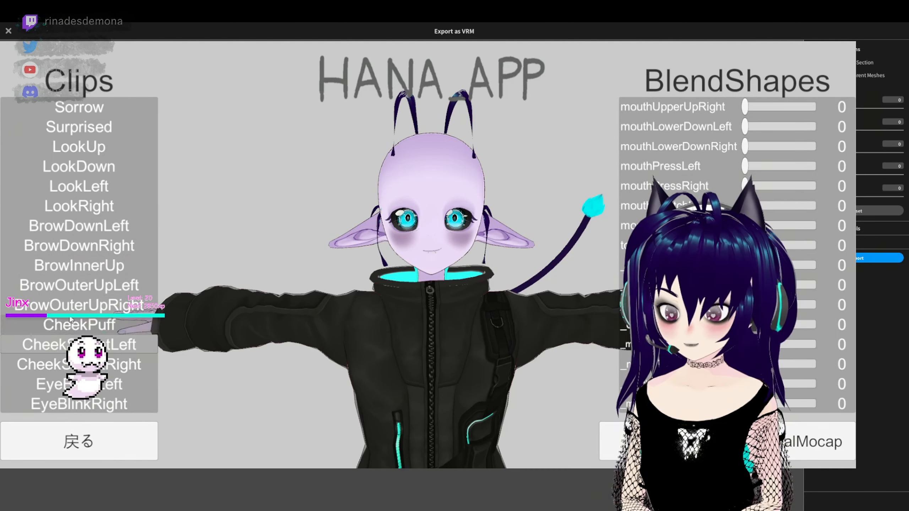
click(74, 344)
- In the EyeBlinkLeft clip, raise Fcl_EYE_Close_L slightly so that the eye closes fully
click(79, 384)
scroll(80, 369, down, 2)
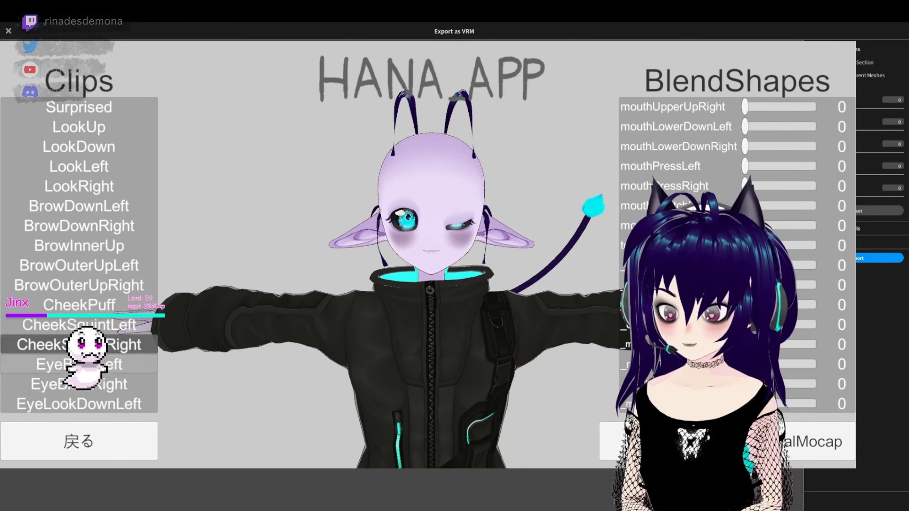
scroll(734, 251, up, 5)
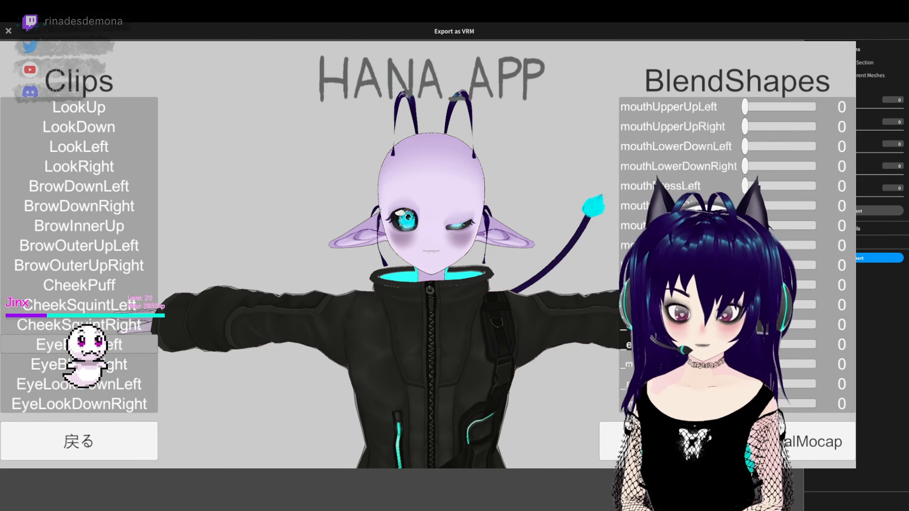
scroll(733, 254, up, 10)
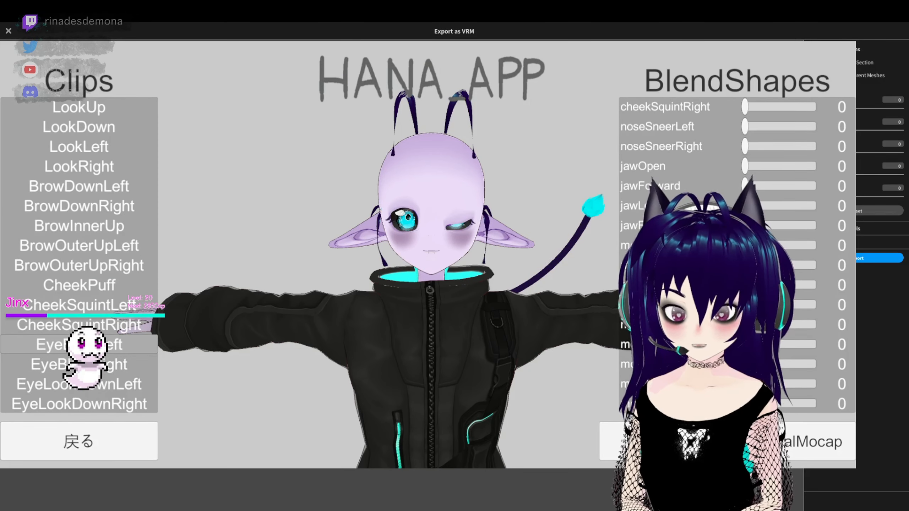
scroll(734, 254, up, 5)
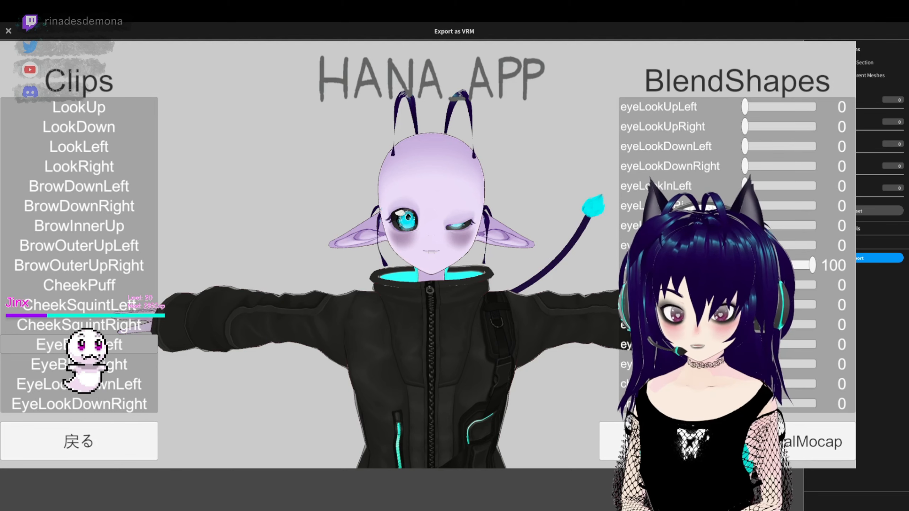
mouse_move(810, 263)
mouse_down()
mouse_move(788, 265)
mouse_move(816, 280)
mouse_up()
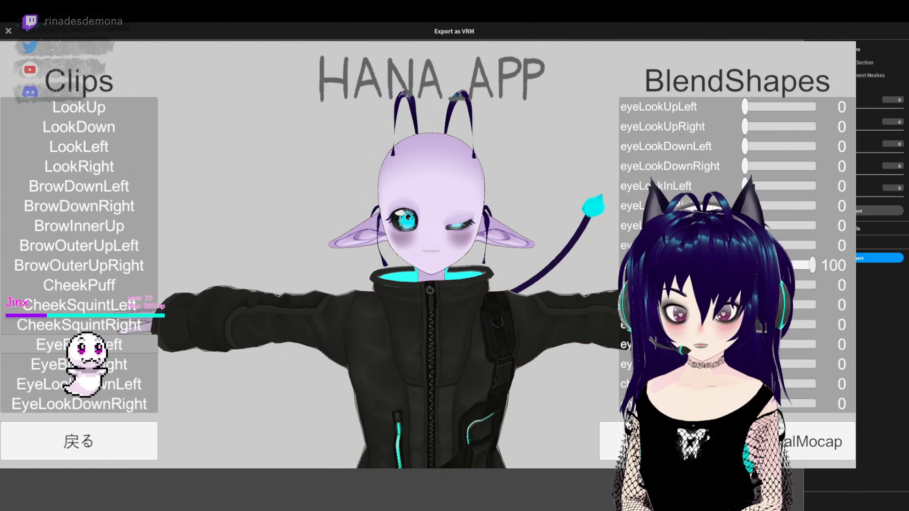
scroll(734, 254, up, 10)
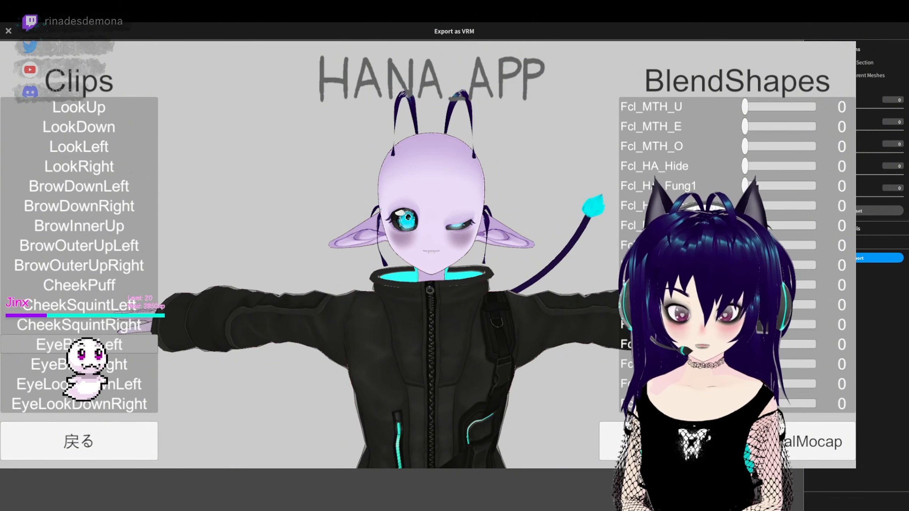
scroll(733, 254, up, 10)
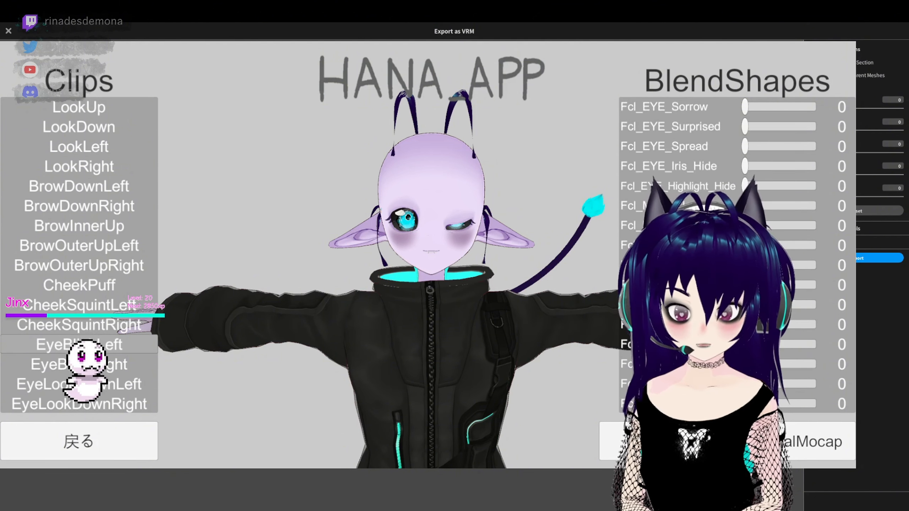
scroll(761, 192, up, 5)
click(762, 187)
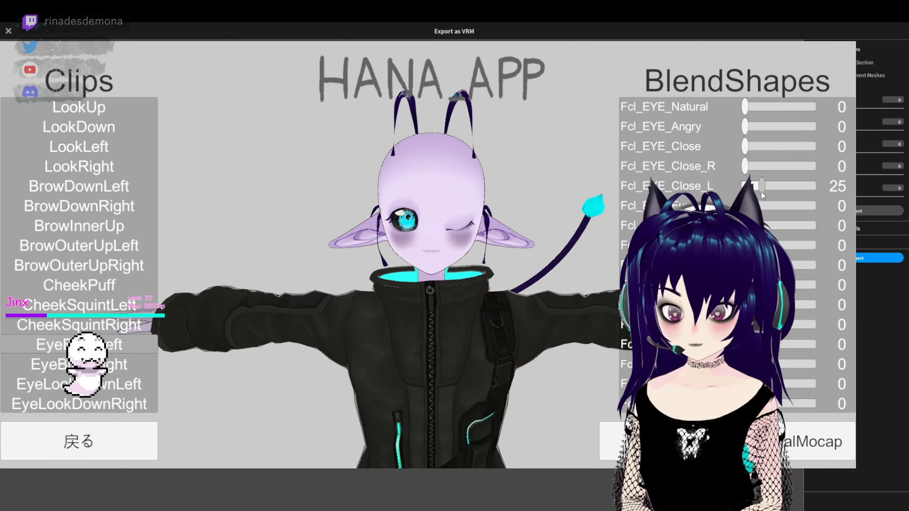
mouse_move(761, 192)
mouse_down()
mouse_move(766, 221)
mouse_move(760, 192)
mouse_up()
- In the EyeBlinkRight clip, set Fcl_EYE_Close_R to 21 so that the eye closes fully
click(86, 364)
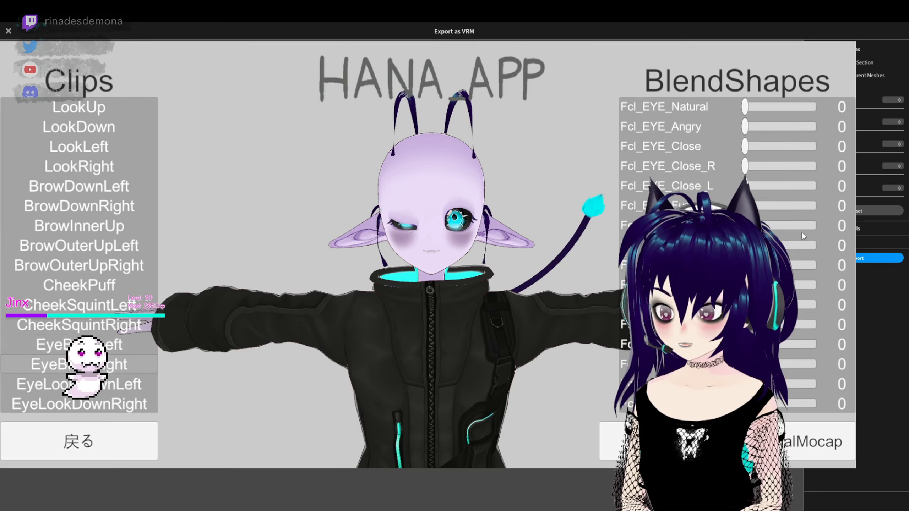
drag(746, 168, 758, 170)
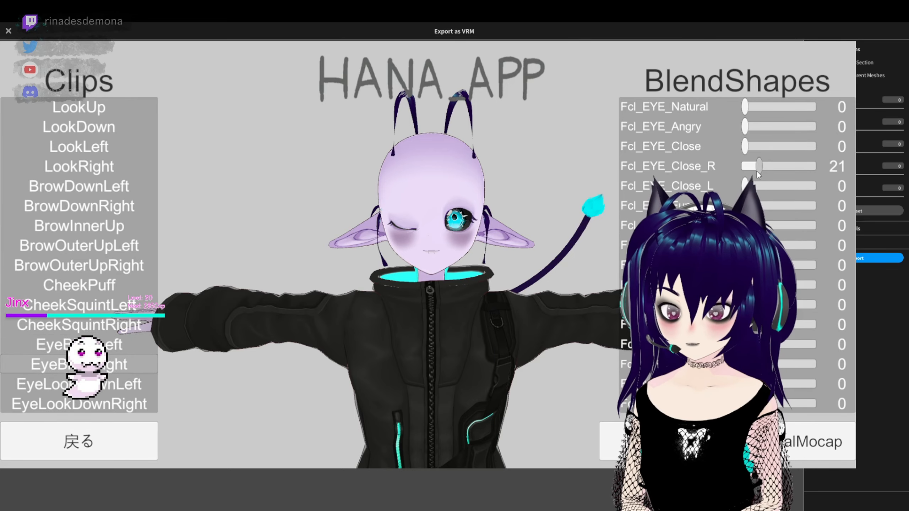
- Recheck the EyeBlinkLeft and EyeBlinkRight clips and preview the EyeLook clips on the avatar's face
click(118, 346)
click(119, 364)
click(125, 346)
scroll(86, 340, up, 2)
scroll(86, 345, down, 6)
click(86, 402)
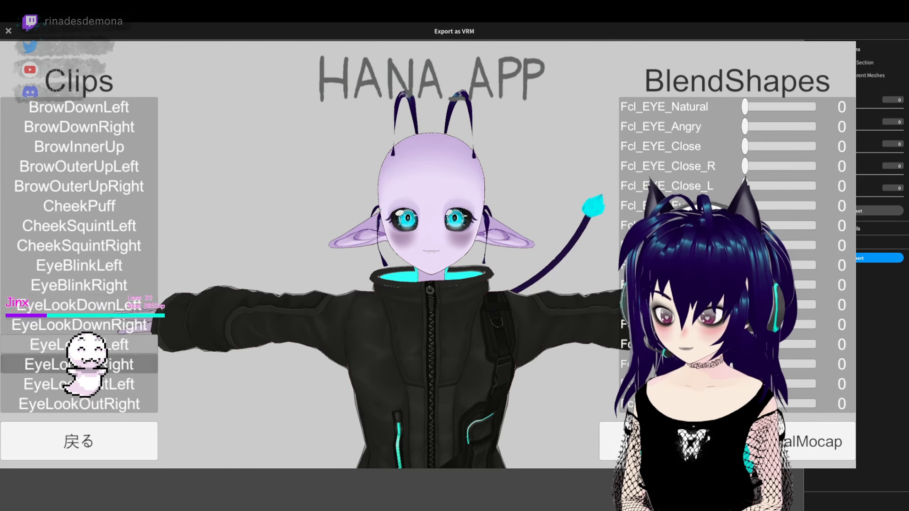
- Preview the remaining eye, jaw and mouth clips, including MouthClose, MouthPressLeft and MouthPressRight
scroll(86, 365, down, 14)
click(86, 346)
scroll(86, 365, down, 4)
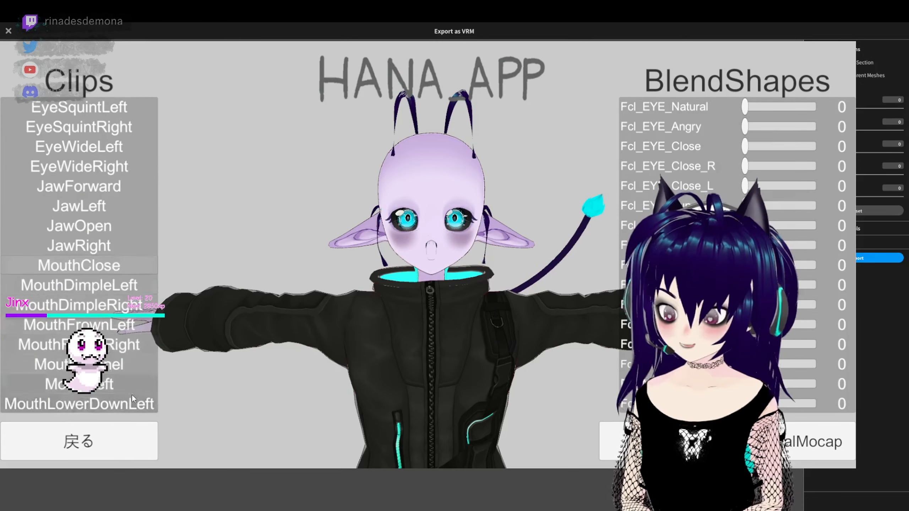
click(54, 384)
scroll(44, 373, down, 2)
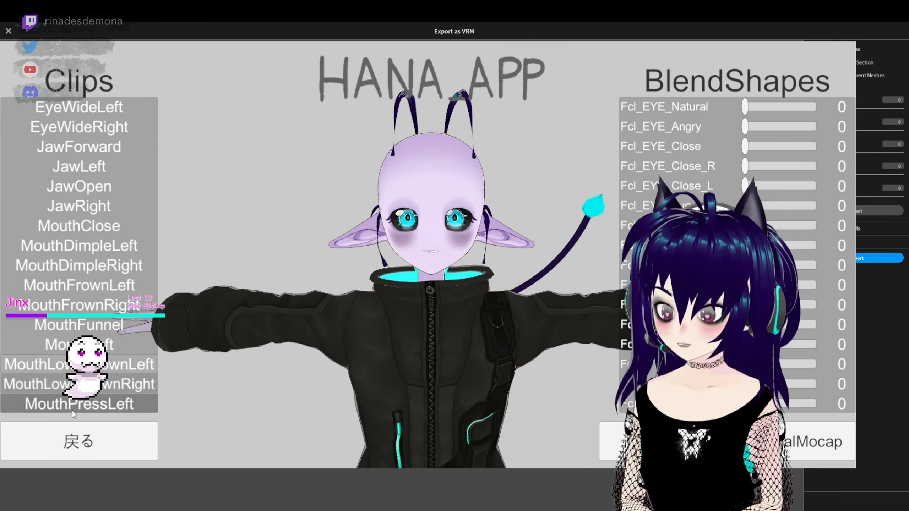
scroll(53, 379, down, 2)
click(84, 398)
click(84, 392)
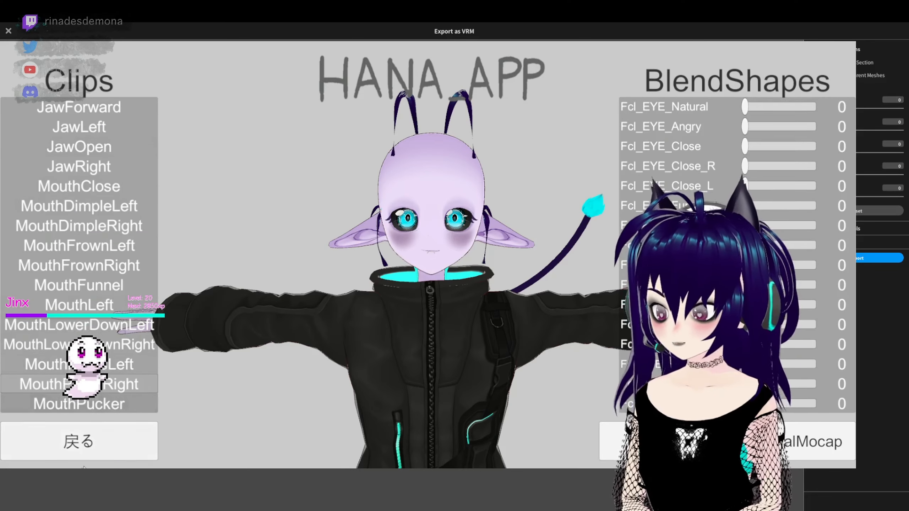
- Leave the clip adjustment and save the avatar with its adjusted Perfect Sync clips
click(70, 448)
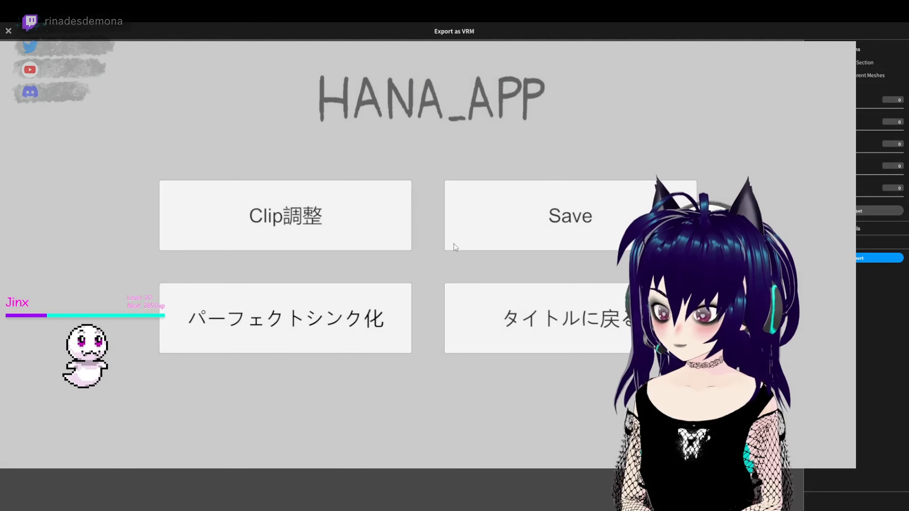
click(567, 214)
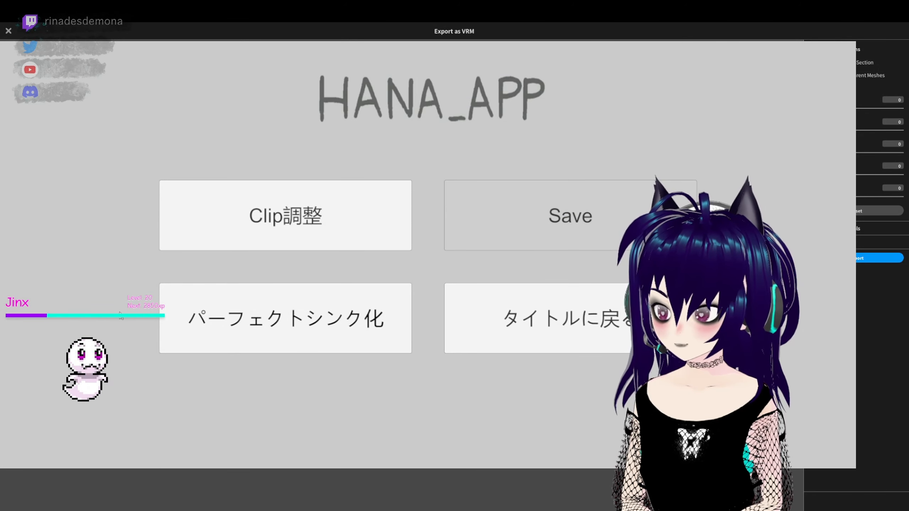